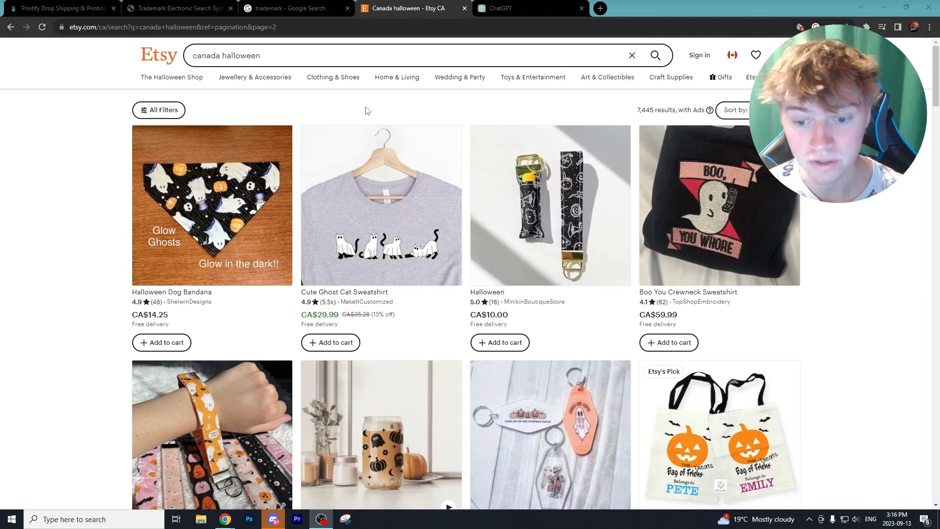
{"action": "scroll", "coordinate": [351, 294], "scroll_direction": "down", "scroll_amount": 3}
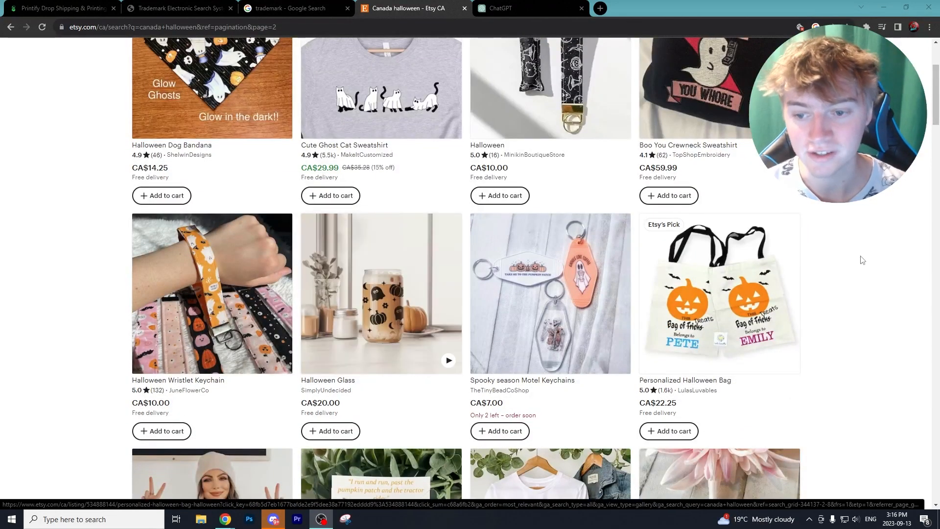
{"action": "scroll", "coordinate": [865, 250], "scroll_direction": "up", "scroll_amount": 3}
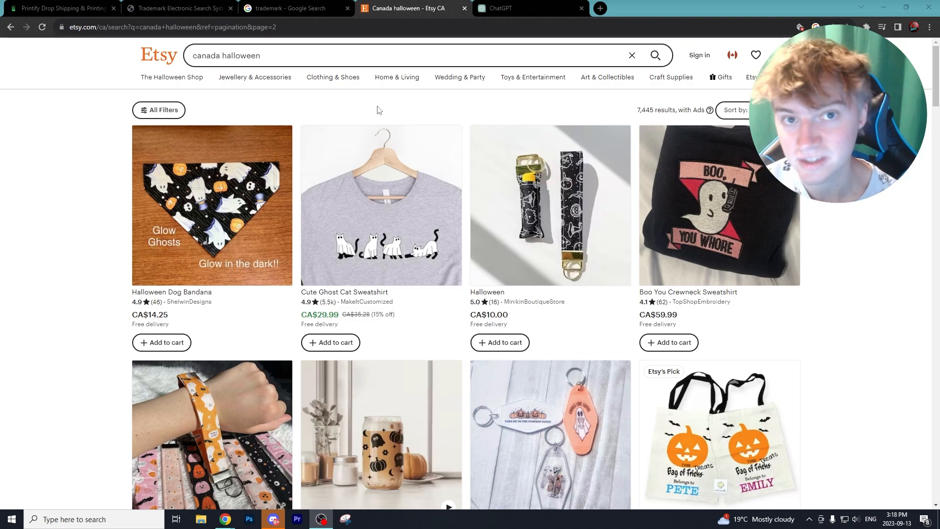
Switch to ChatGPT and ask for a list of ideas for designs to sell on Etsy revolved around "Halloween"
{"action": "left_click", "coordinate": [504, 8]}
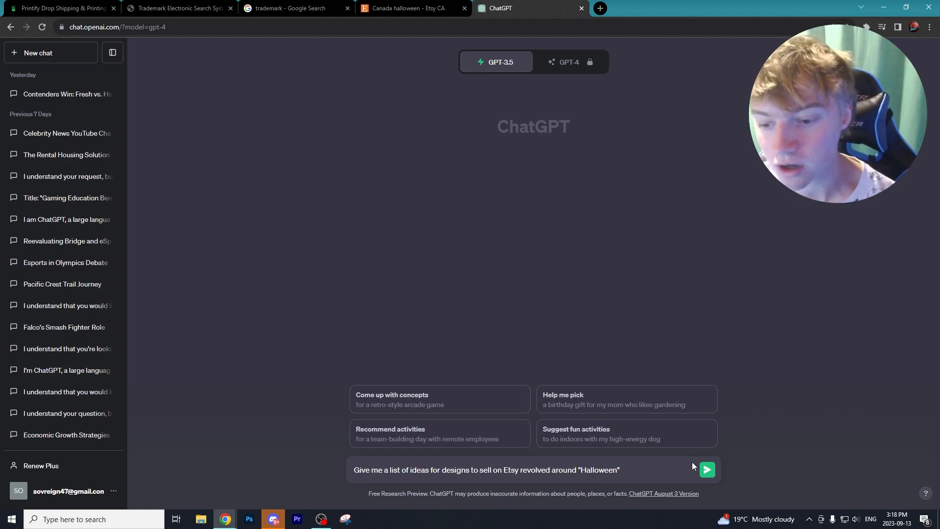
{"action": "key", "text": "Return"}
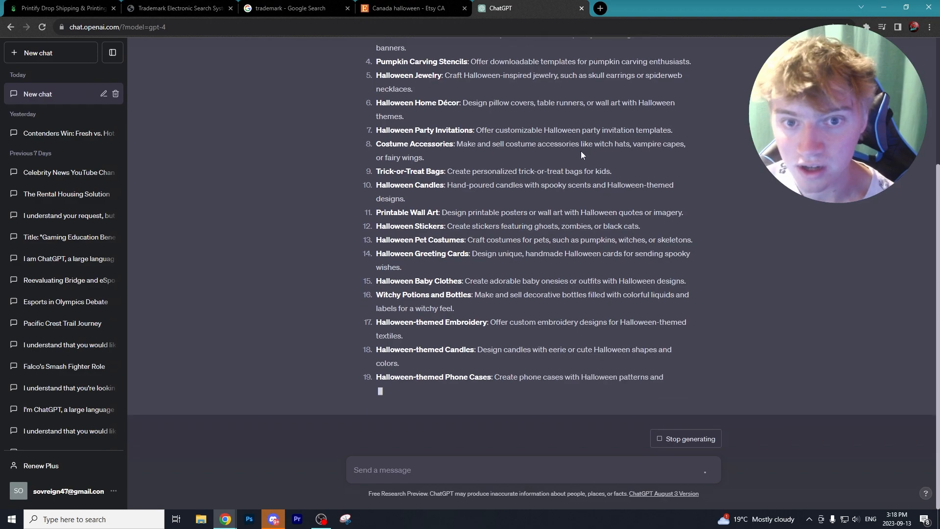
Return to the Etsy results, open the Halloween keychain listing, and check the MinikinBoutiqueStore shop's location
{"action": "left_click", "coordinate": [409, 8]}
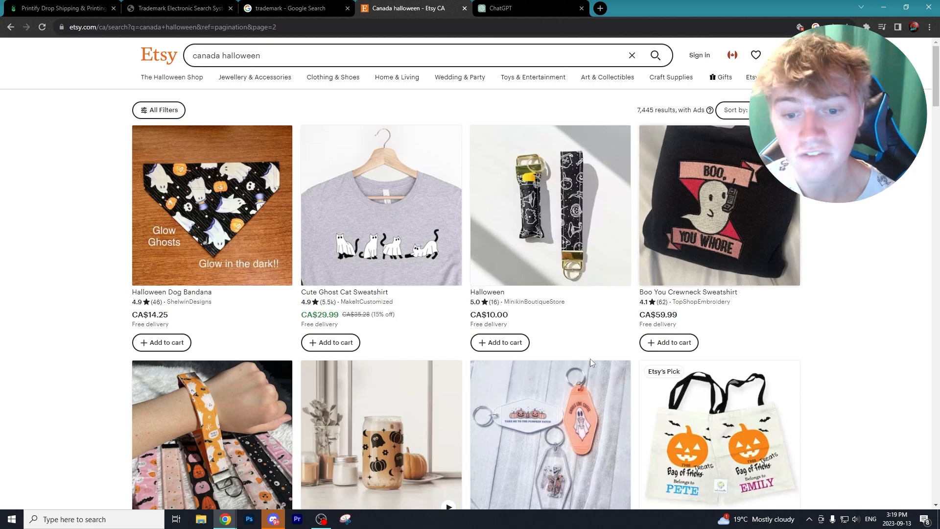
{"action": "scroll", "coordinate": [527, 279], "scroll_direction": "down", "scroll_amount": 1}
{"action": "left_click", "coordinate": [525, 254]}
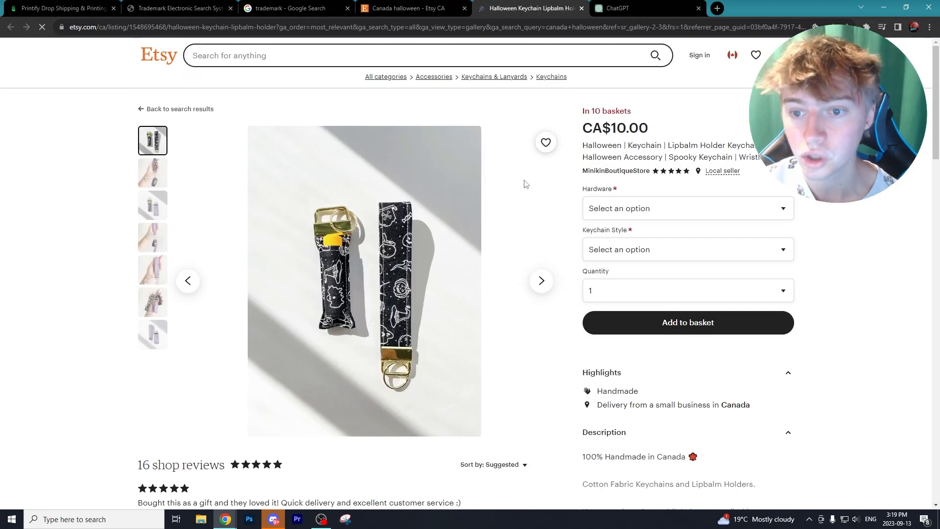
{"action": "left_click", "coordinate": [646, 175]}
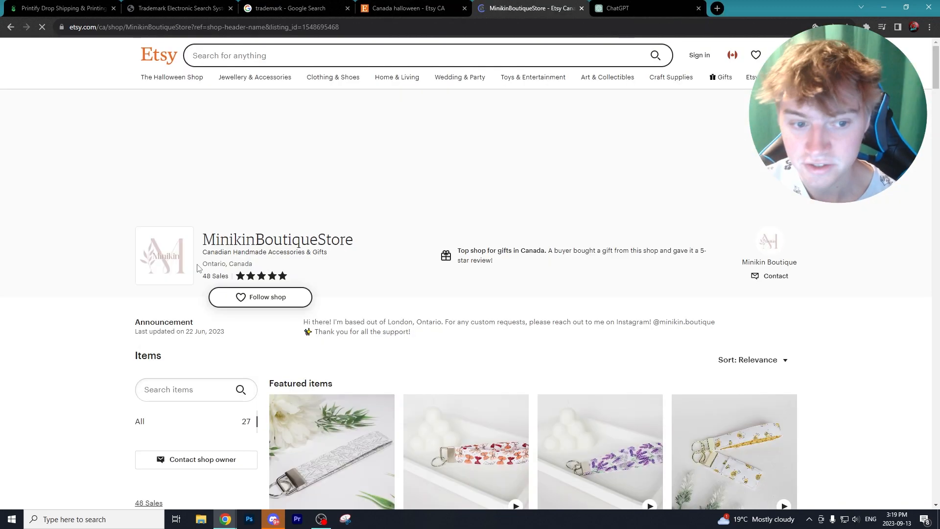
{"action": "left_click_drag", "start_coordinate": [202, 263], "coordinate": [275, 269]}
{"action": "left_click", "coordinate": [12, 27]}
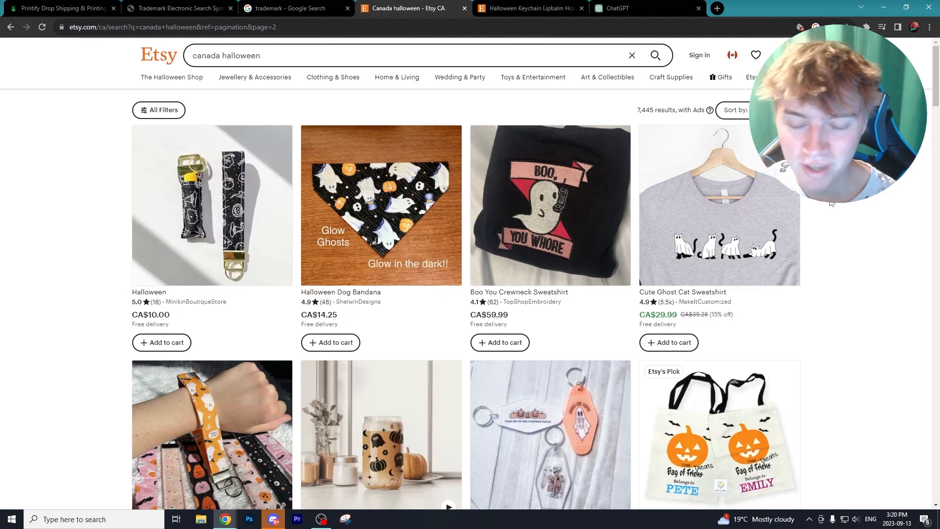
Review the region choices in the Etsy regional settings and close the settings
{"action": "left_click", "coordinate": [731, 55]}
{"action": "left_click", "coordinate": [472, 245]}
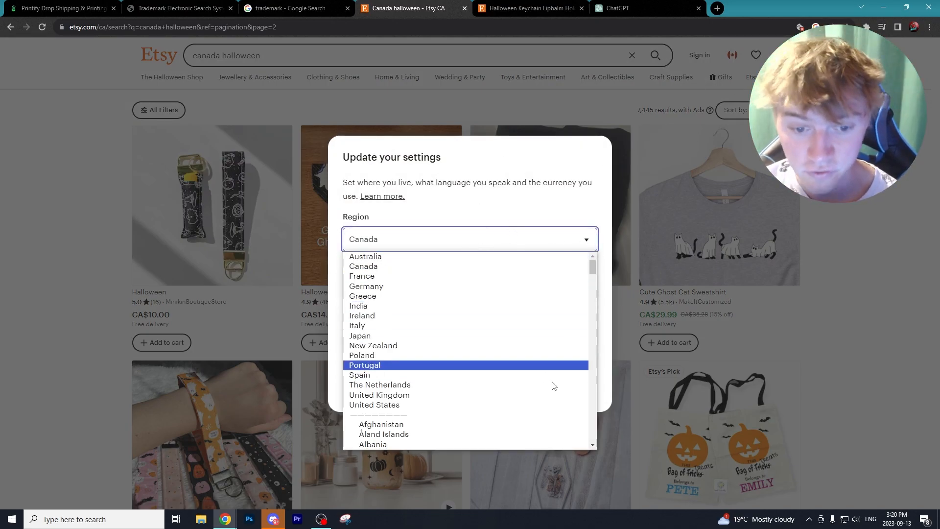
{"action": "left_click", "coordinate": [508, 210]}
{"action": "left_click", "coordinate": [533, 385]}
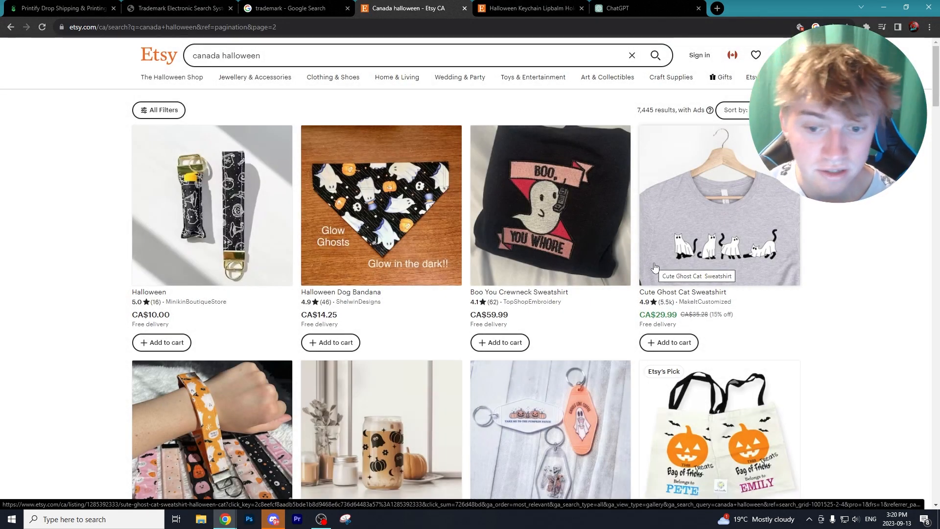
Look through the "canada halloween" results, open the Cute Ghost Cat Sweatshirt listing, and inspect its main photo
{"action": "scroll", "coordinate": [800, 245], "scroll_direction": "down", "scroll_amount": 5}
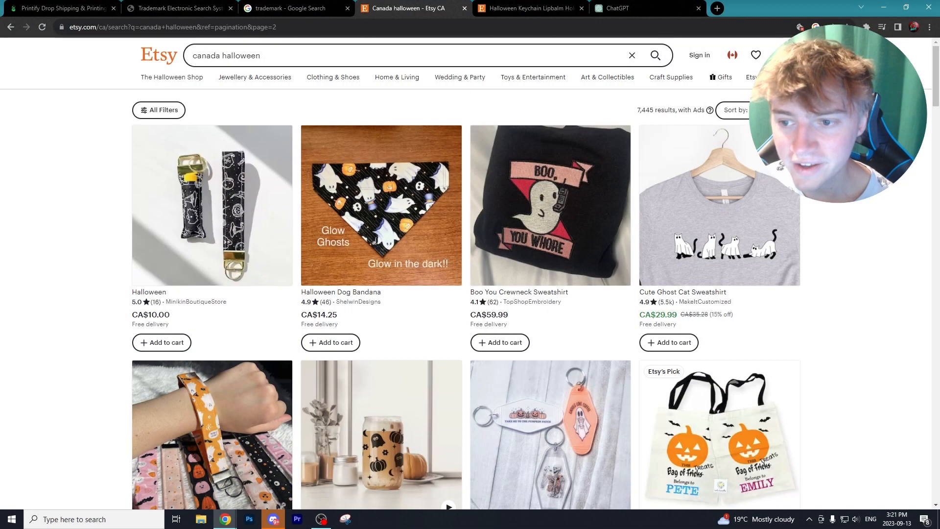
{"action": "scroll", "coordinate": [470, 275], "scroll_direction": "down", "scroll_amount": 2}
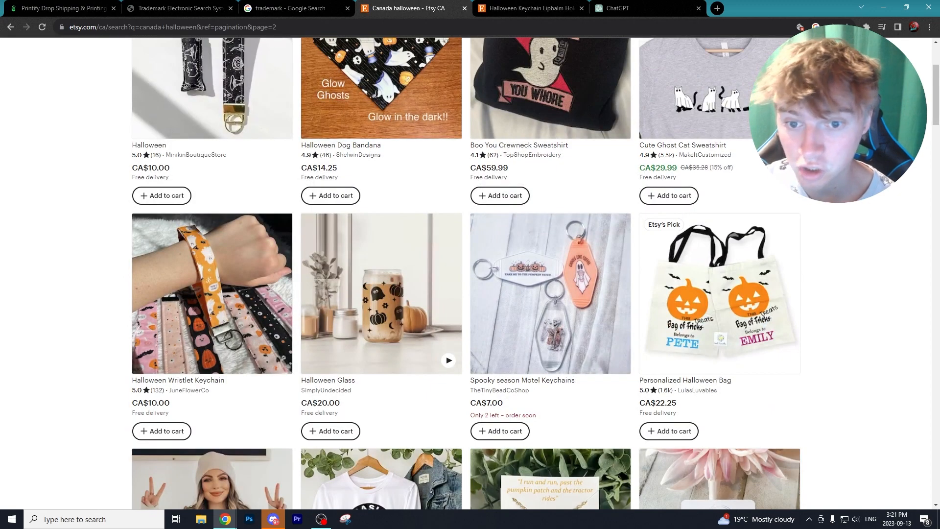
{"action": "scroll", "coordinate": [833, 257], "scroll_direction": "up", "scroll_amount": 3}
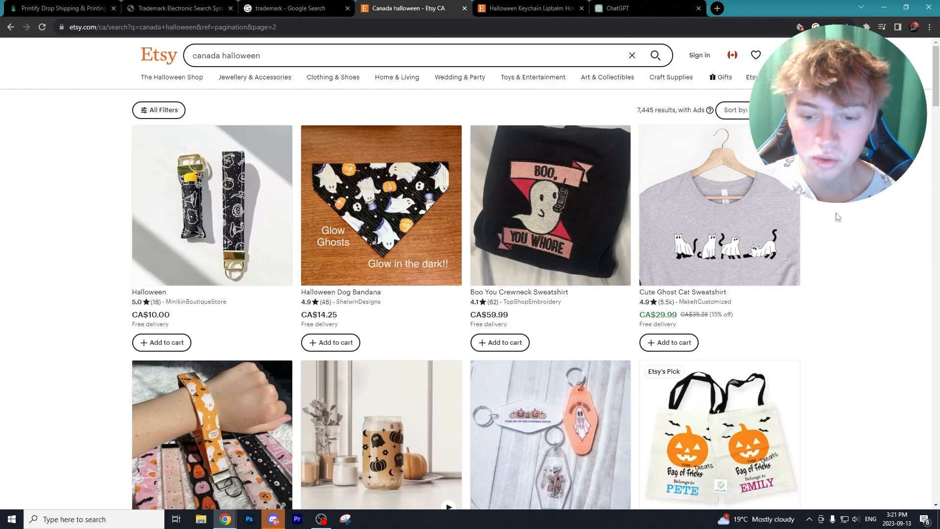
{"action": "scroll", "coordinate": [858, 213], "scroll_direction": "down", "scroll_amount": 2}
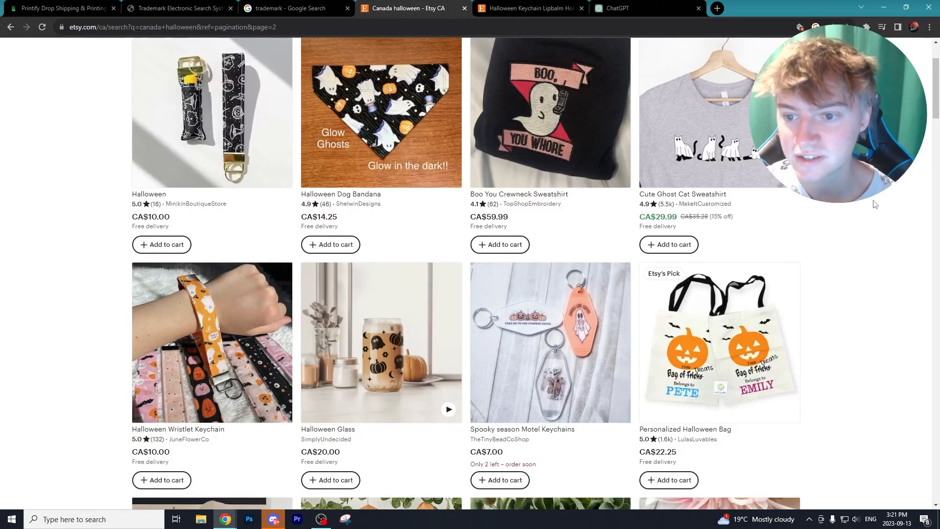
{"action": "left_click", "coordinate": [726, 162]}
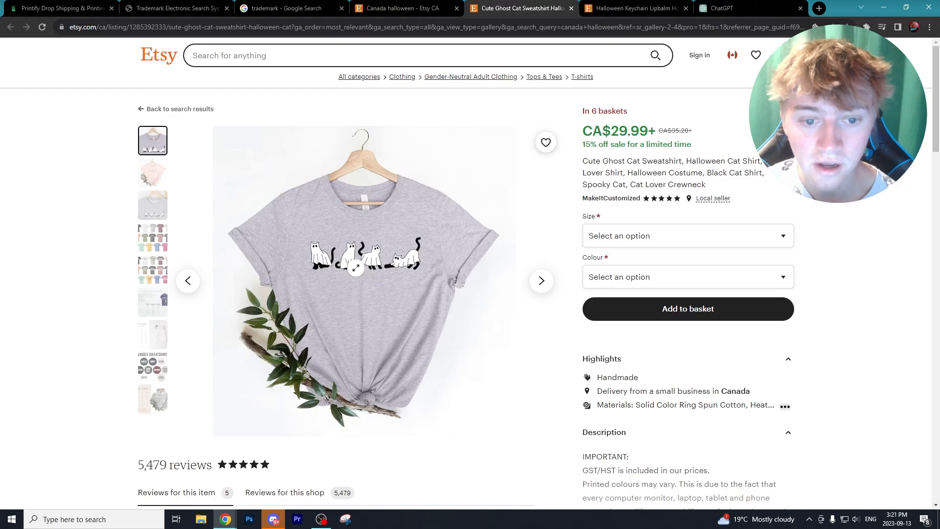
{"action": "left_click", "coordinate": [357, 270]}
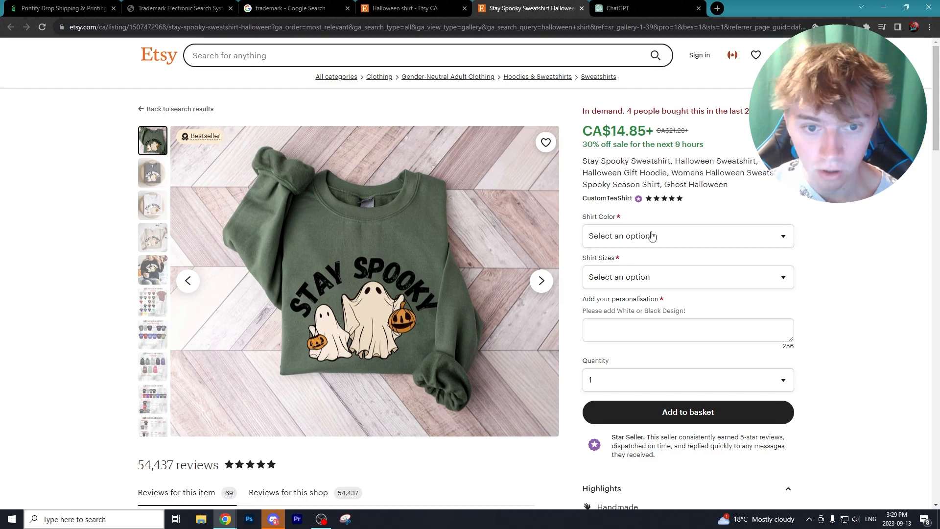
Compare the Halloween shirt results with the Stay Spooky Sweatshirt listing and check the listing's recent-purchase notice
{"action": "left_click", "coordinate": [437, 5]}
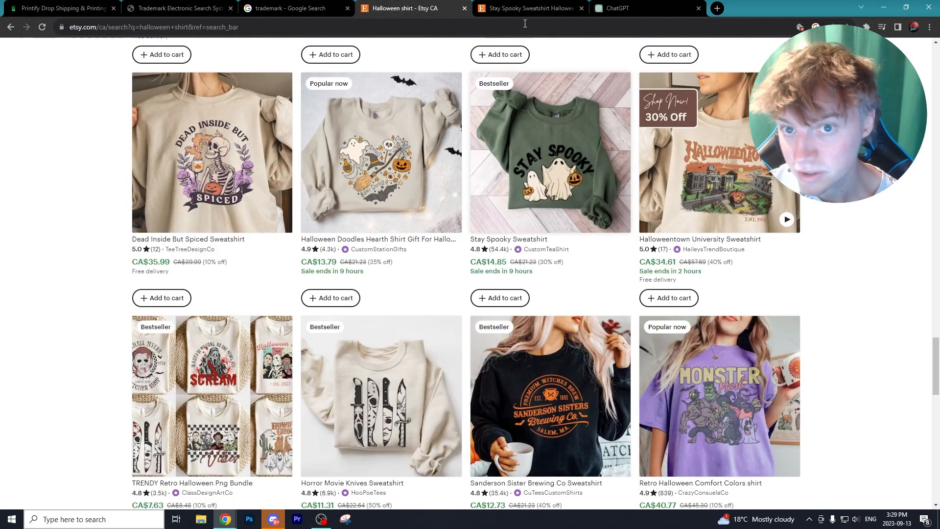
{"action": "left_click", "coordinate": [518, 10]}
{"action": "mouse_move", "coordinate": [196, 141]}
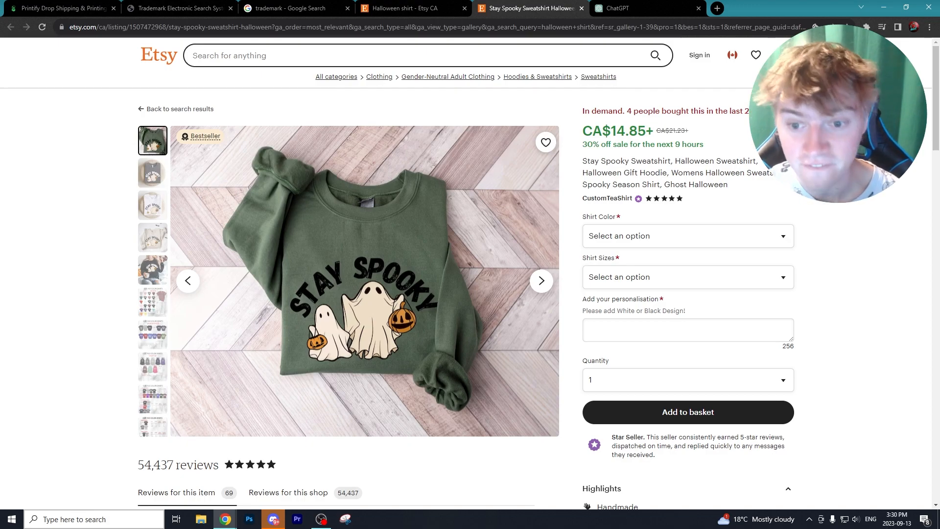
{"action": "left_click_drag", "start_coordinate": [582, 115], "coordinate": [603, 111]}
{"action": "left_click", "coordinate": [621, 111]}
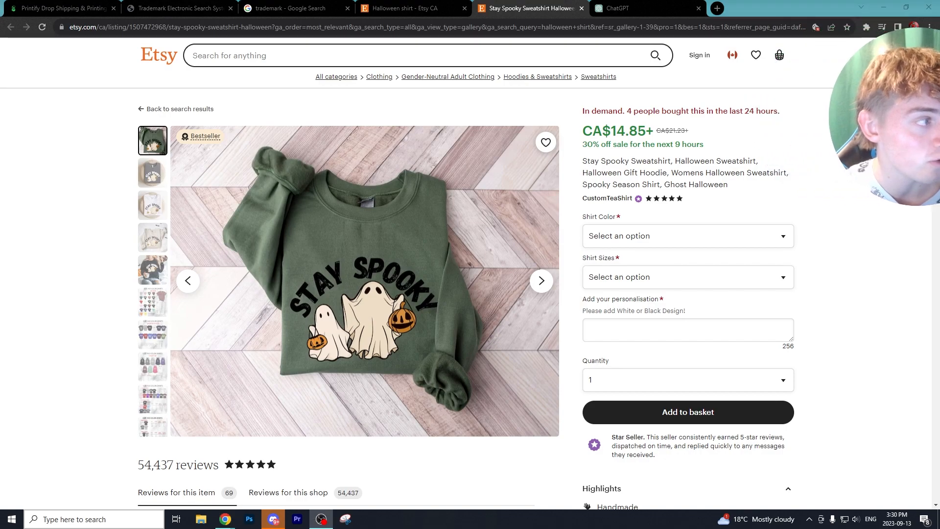
Sort the Stay Spooky Sweatshirt reviews by most recent and check the dates of the latest ones
{"action": "scroll", "coordinate": [883, 186], "scroll_direction": "down", "scroll_amount": 6}
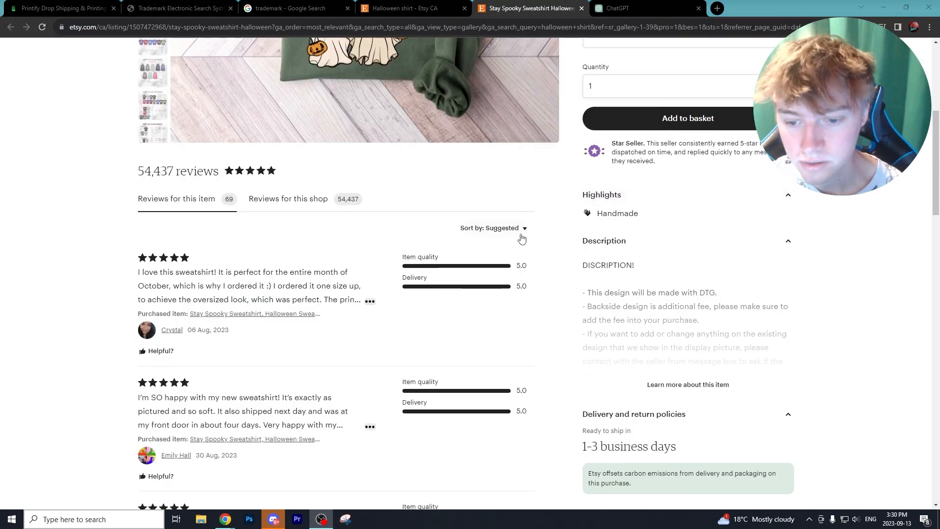
{"action": "left_click", "coordinate": [506, 229]}
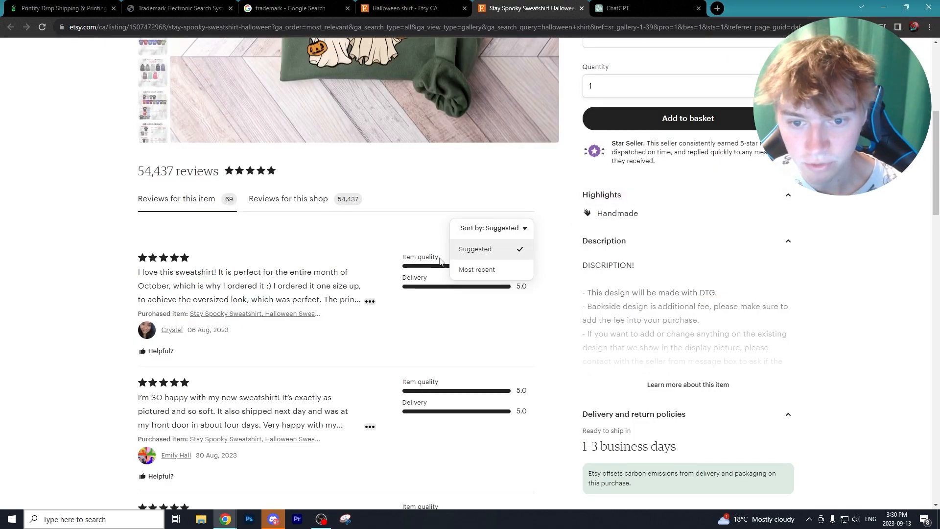
{"action": "left_click", "coordinate": [487, 270]}
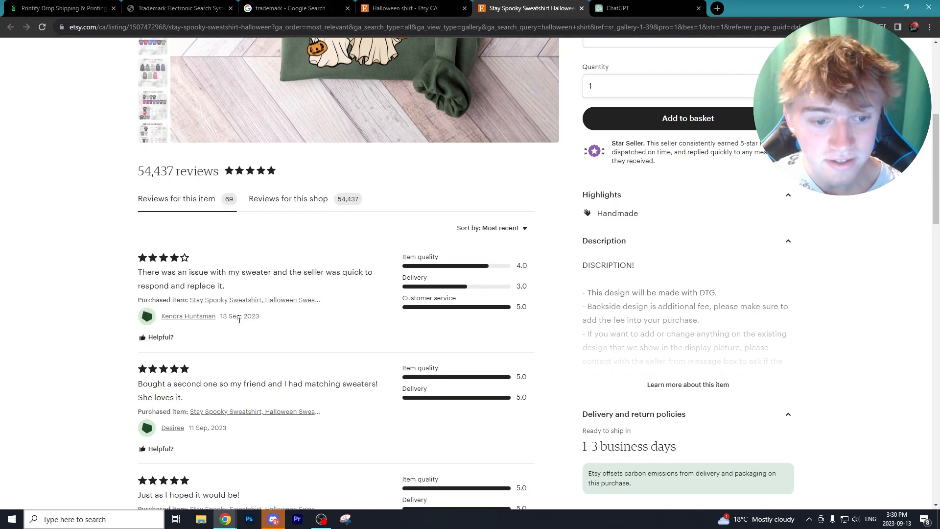
{"action": "scroll", "coordinate": [240, 319], "scroll_direction": "down", "scroll_amount": 2}
{"action": "double_click", "coordinate": [225, 218]}
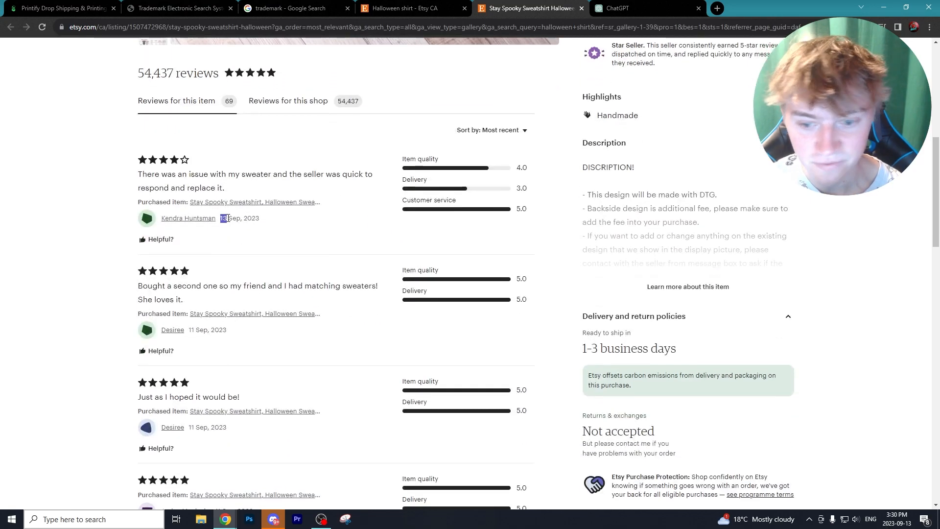
{"action": "left_click", "coordinate": [261, 235]}
{"action": "scroll", "coordinate": [245, 237], "scroll_direction": "down", "scroll_amount": 3}
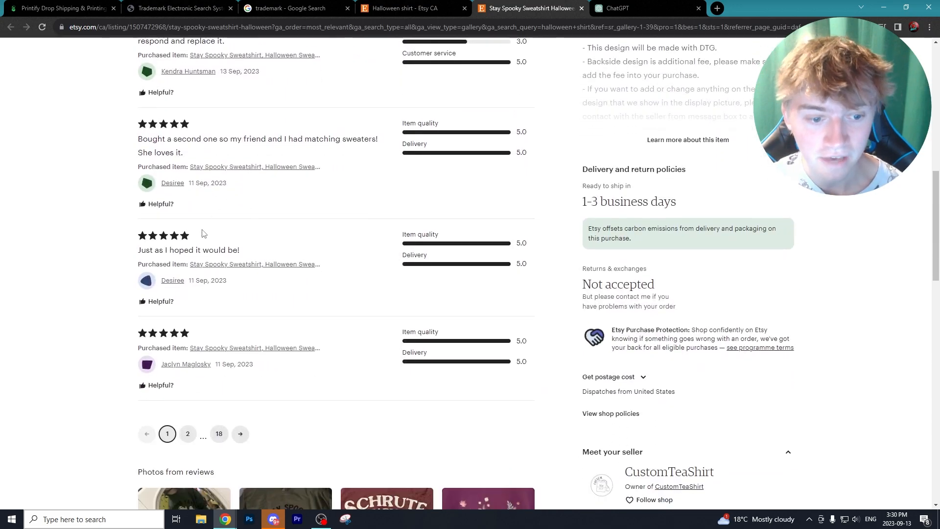
{"action": "scroll", "coordinate": [206, 238], "scroll_direction": "down", "scroll_amount": 2}
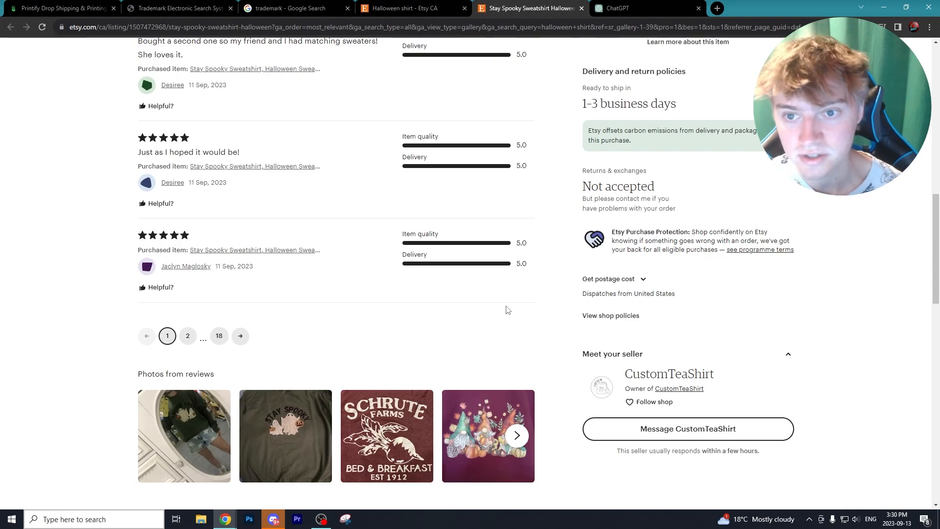
View the fifth product photo of the Stay Spooky Sweatshirt listing
{"action": "key", "text": "Home"}
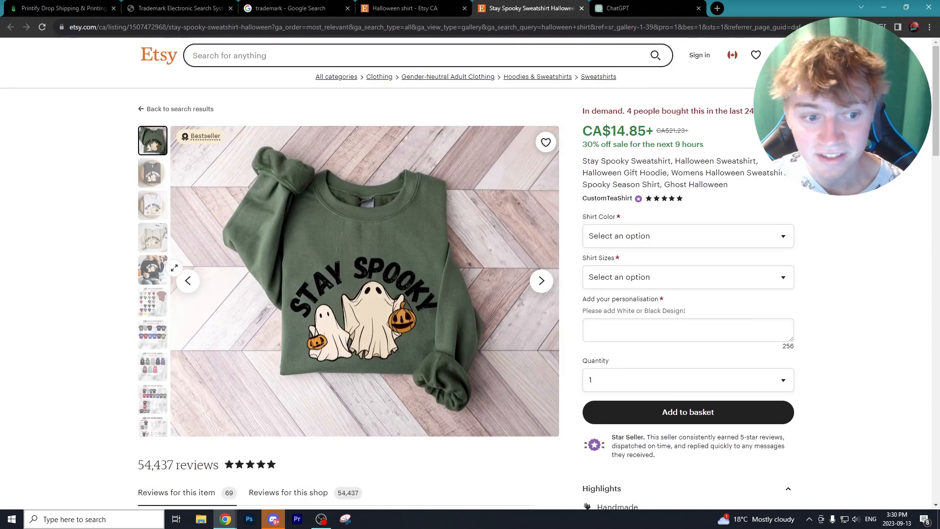
{"action": "left_click", "coordinate": [151, 274]}
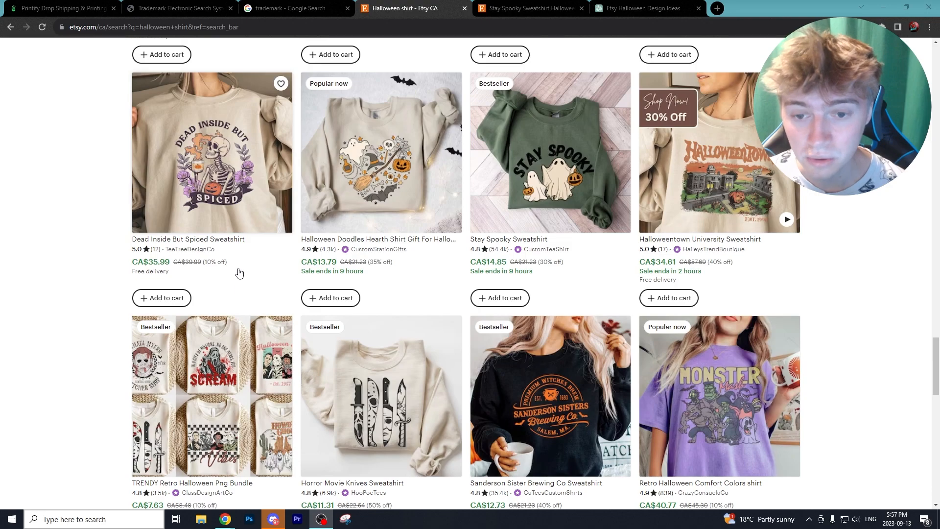
Examine the designs, bestseller badges and prices in the Halloween shirt results for a phrase or style worth using
{"action": "scroll", "coordinate": [265, 193], "scroll_direction": "up", "scroll_amount": 3}
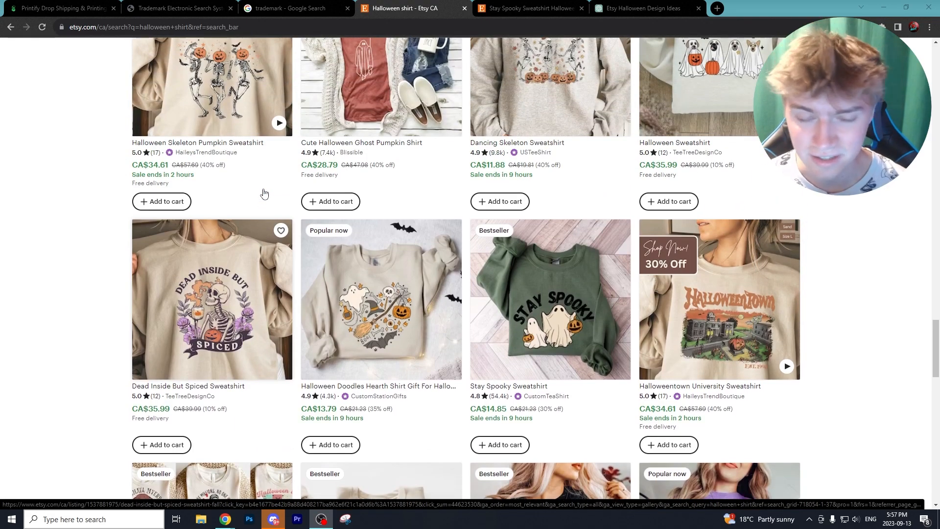
{"action": "scroll", "coordinate": [264, 194], "scroll_direction": "up", "scroll_amount": 3}
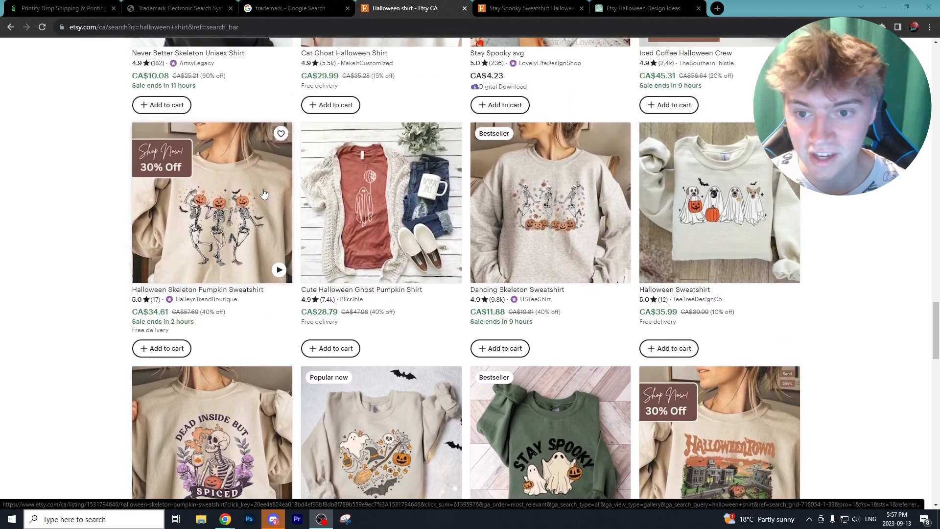
{"action": "scroll", "coordinate": [263, 194], "scroll_direction": "up", "scroll_amount": 3}
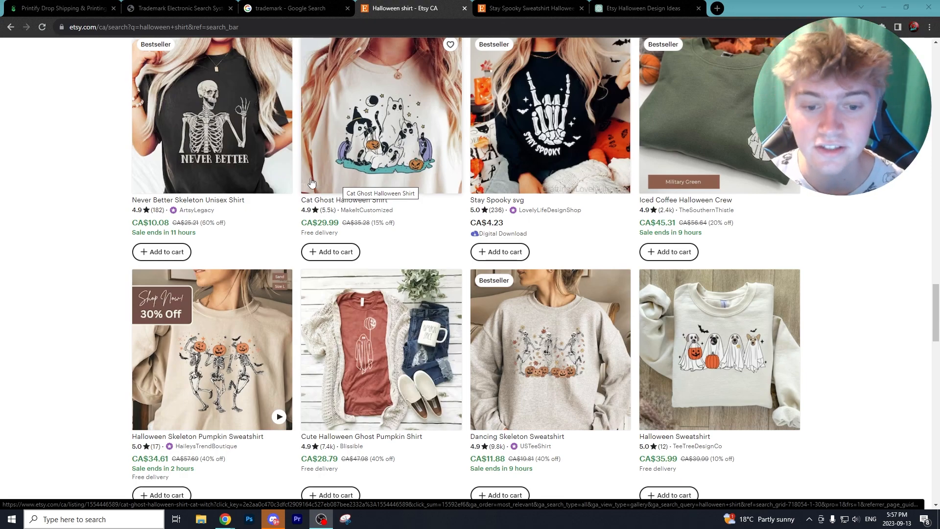
{"action": "scroll", "coordinate": [339, 183], "scroll_direction": "up", "scroll_amount": 7}
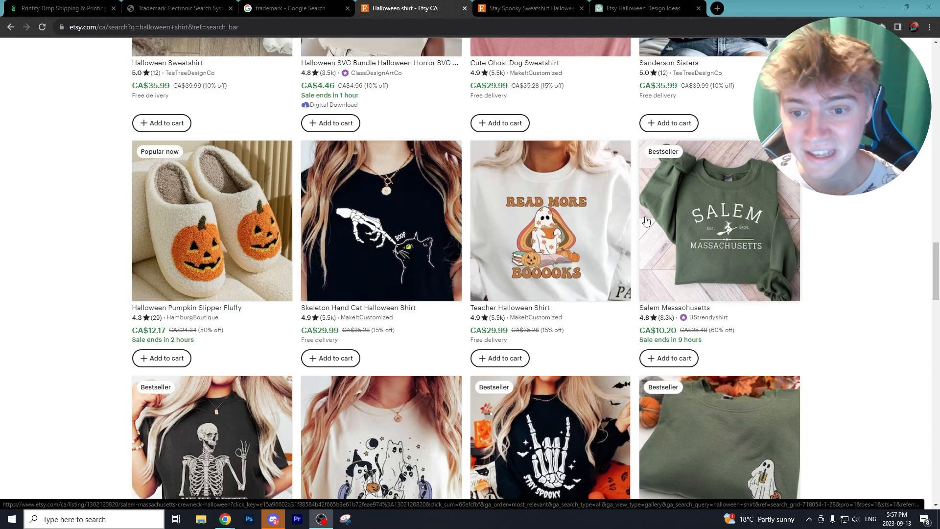
{"action": "scroll", "coordinate": [539, 211], "scroll_direction": "up", "scroll_amount": 2}
{"action": "scroll", "coordinate": [538, 211], "scroll_direction": "down", "scroll_amount": 3}
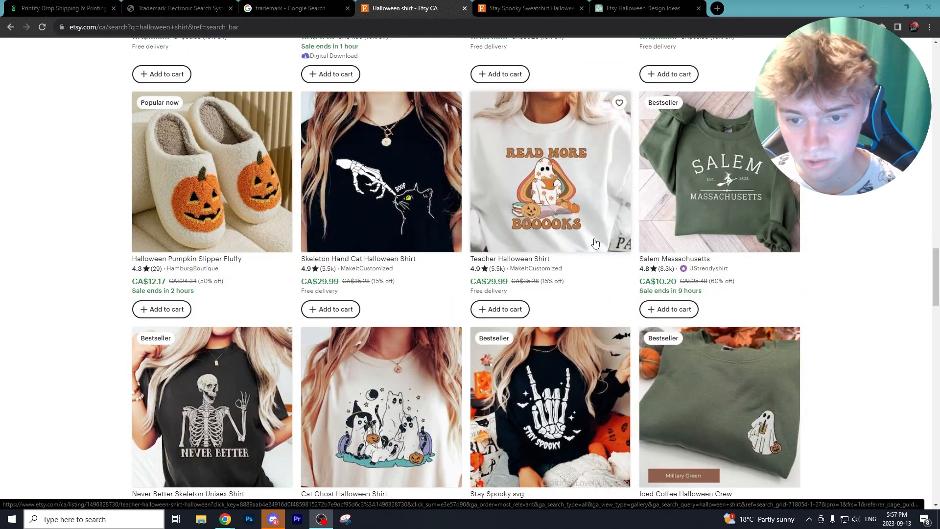
{"action": "scroll", "coordinate": [594, 237], "scroll_direction": "down", "scroll_amount": 9}
{"action": "scroll", "coordinate": [621, 247], "scroll_direction": "down", "scroll_amount": 7}
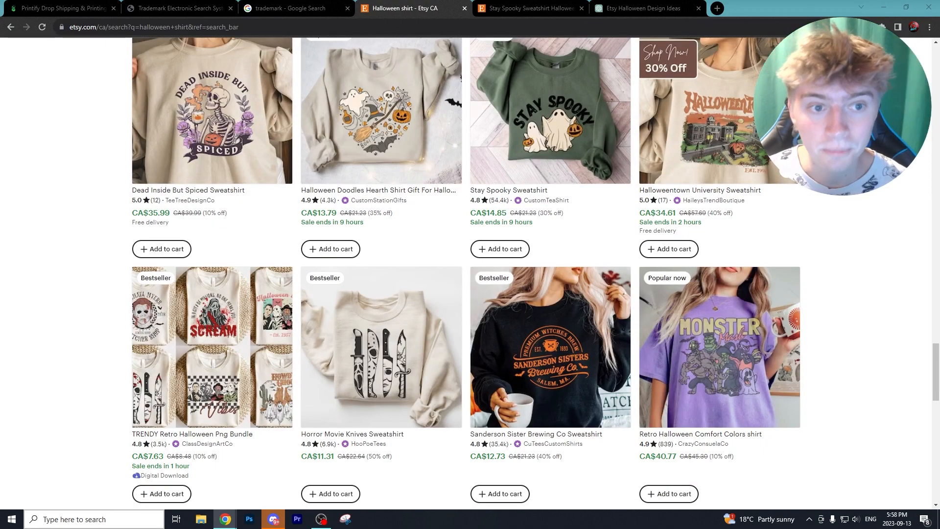
{"action": "scroll", "coordinate": [258, 220], "scroll_direction": "up", "scroll_amount": 2}
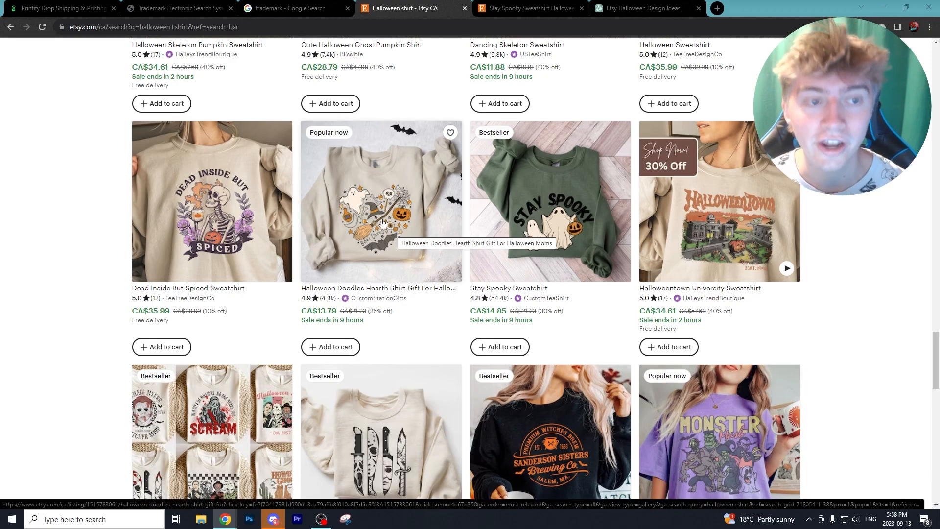
Switch to the trademark search, reopen the USPTO search site from the Google results, and open the Basic Word Mark Search (New User)
{"action": "left_click", "coordinate": [180, 8]}
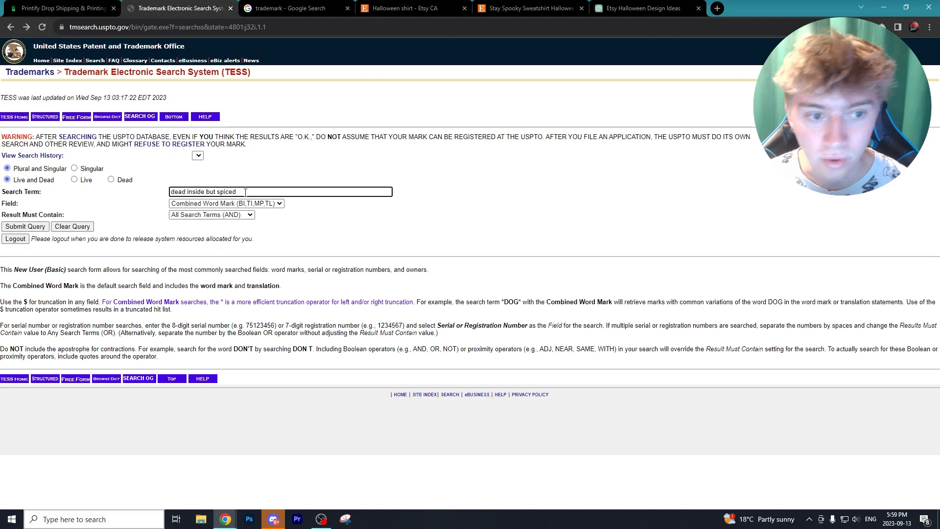
{"action": "key", "text": "alt+Left"}
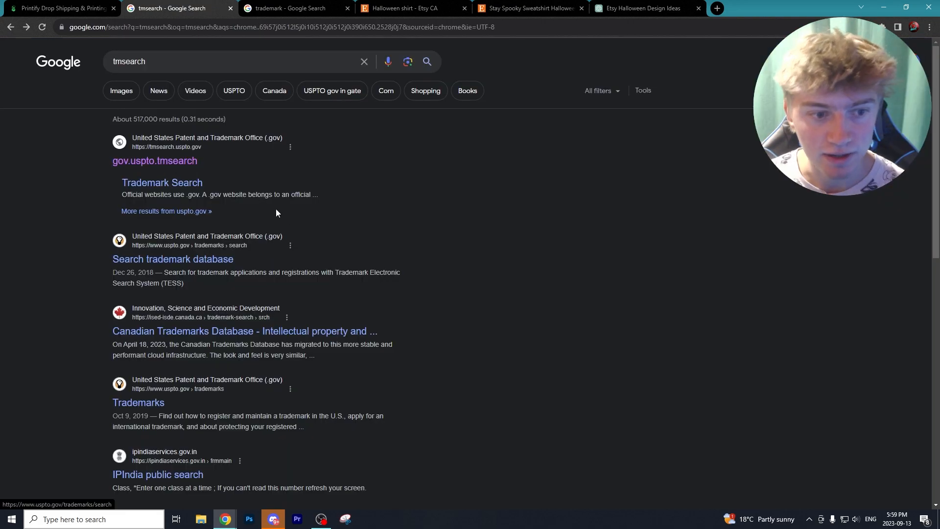
{"action": "left_click", "coordinate": [160, 162]}
{"action": "left_click", "coordinate": [323, 204]}
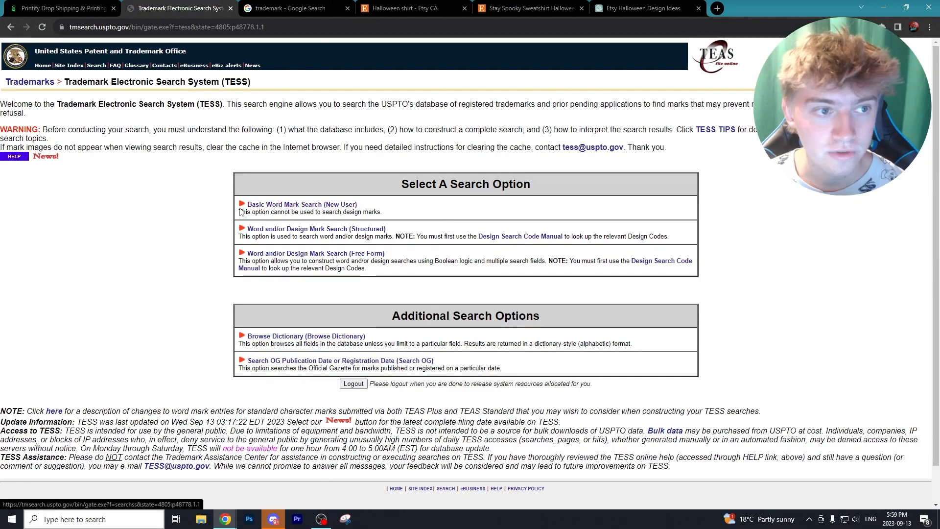
{"action": "left_click", "coordinate": [274, 206]}
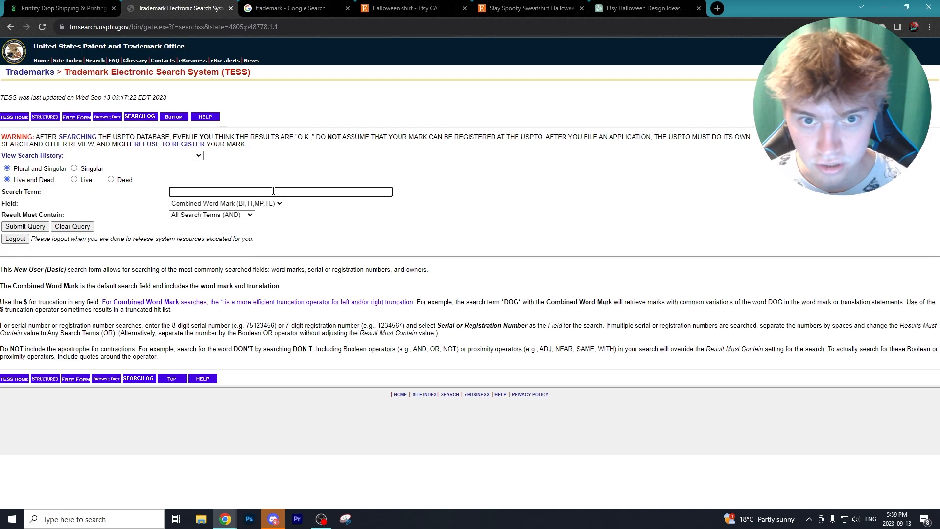
Search the trademark database for the sweatshirt phrase "dead inside but spiced", checking the wording against the Etsy listing, and read the result
{"action": "left_click", "coordinate": [404, 9]}
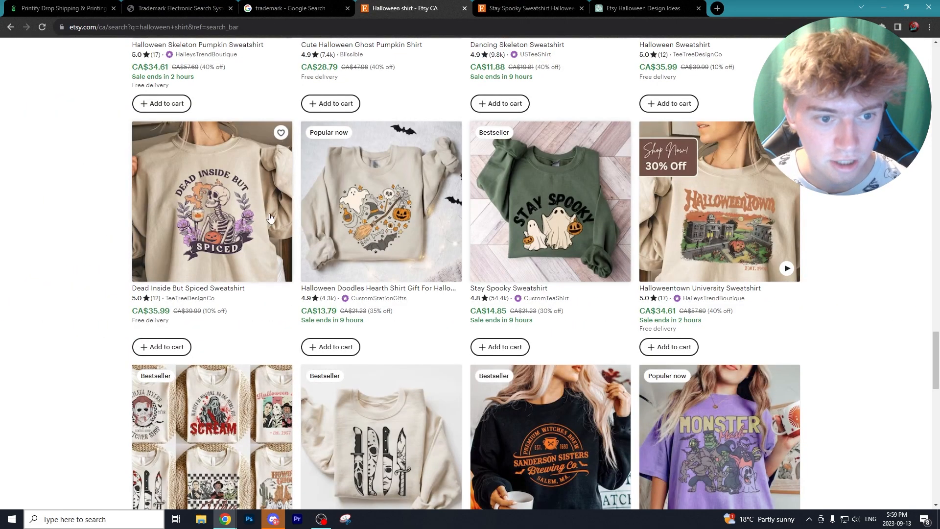
{"action": "left_click", "coordinate": [179, 8]}
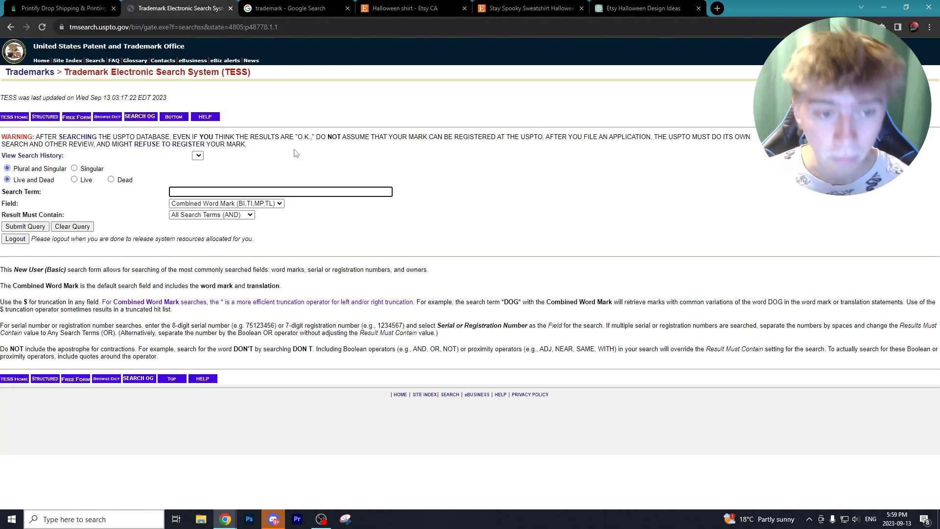
{"action": "type", "text": "da"}
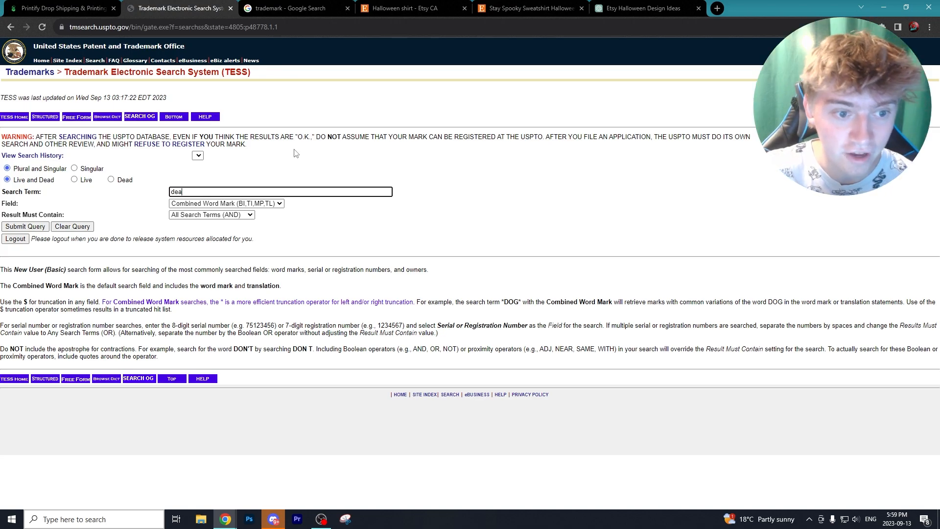
{"action": "left_click", "coordinate": [404, 8]}
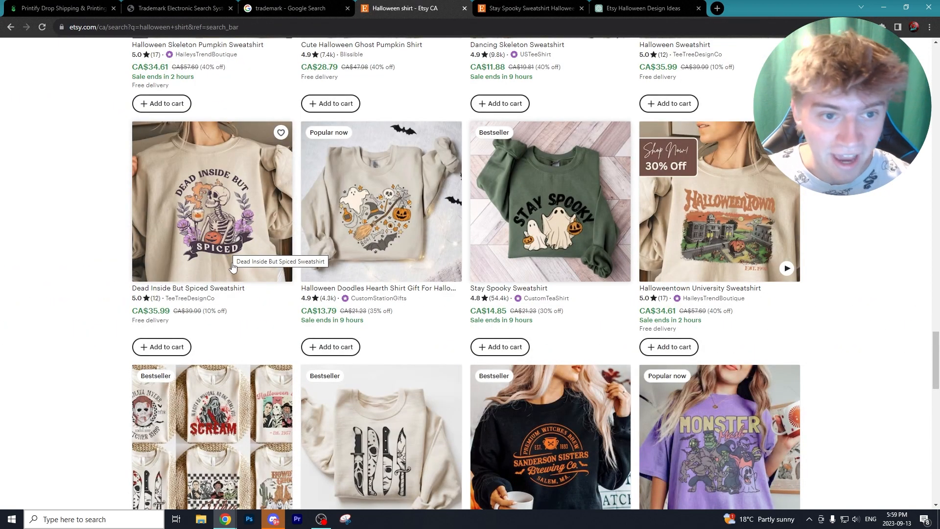
{"action": "left_click", "coordinate": [179, 8]}
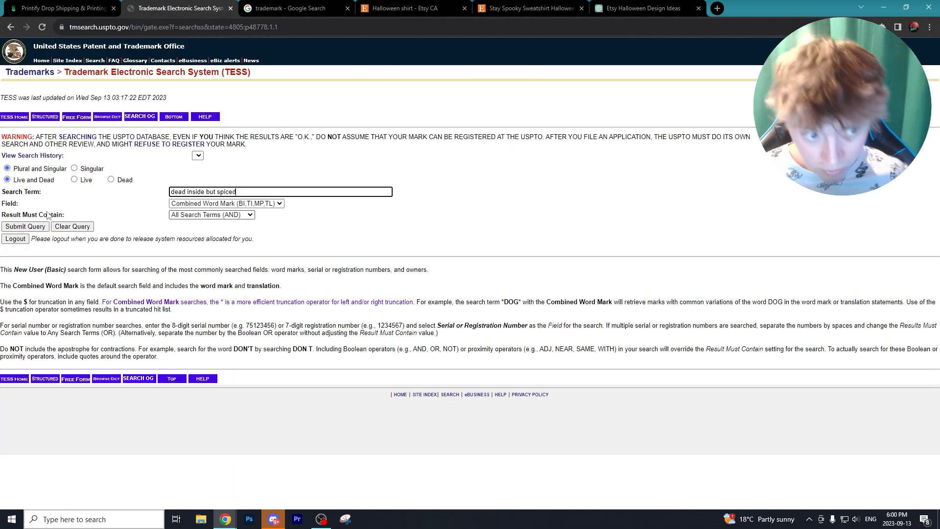
{"action": "left_click", "coordinate": [29, 227]}
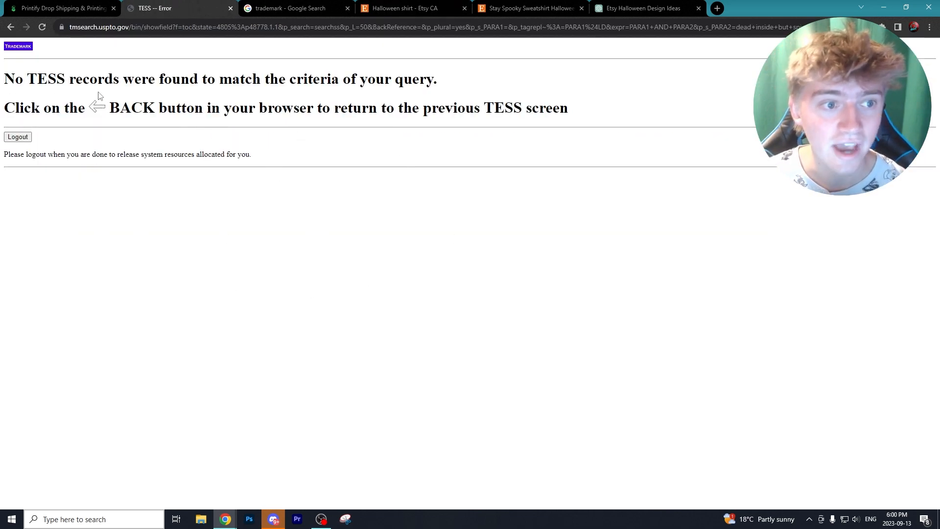
{"action": "left_click_drag", "start_coordinate": [7, 76], "coordinate": [478, 73]}
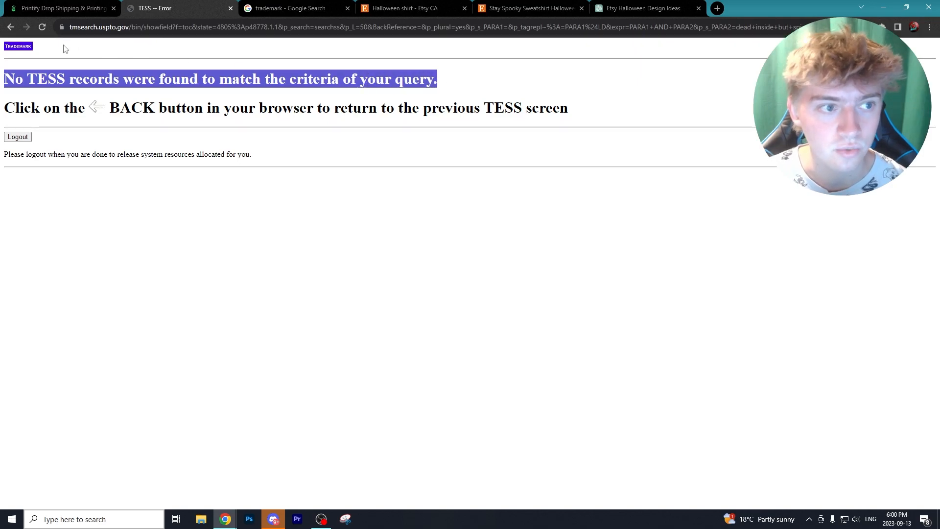
Return to the trademark search form, search for "Pumpkin Spice" instead, and look through the matching records
{"action": "key", "text": "alt+Left"}
{"action": "left_click_drag", "start_coordinate": [256, 191], "coordinate": [161, 190]}
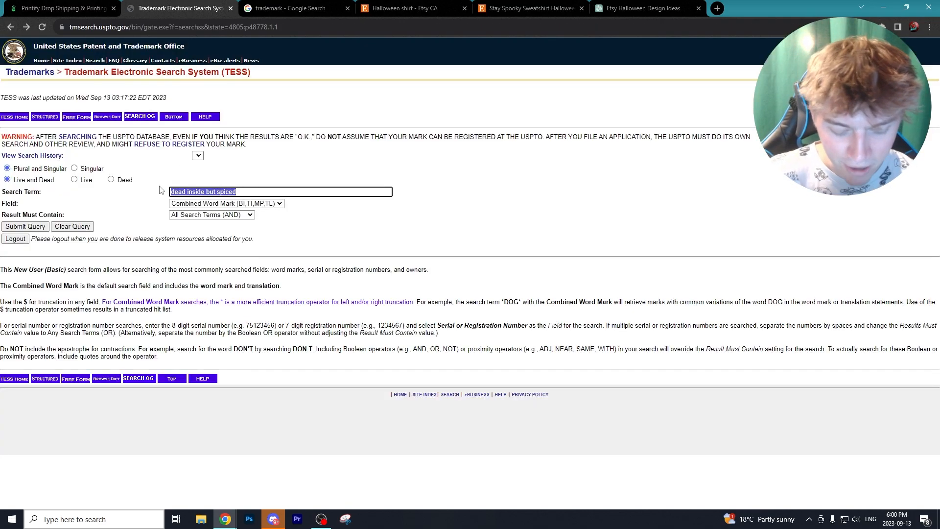
{"action": "type", "text": "ice"}
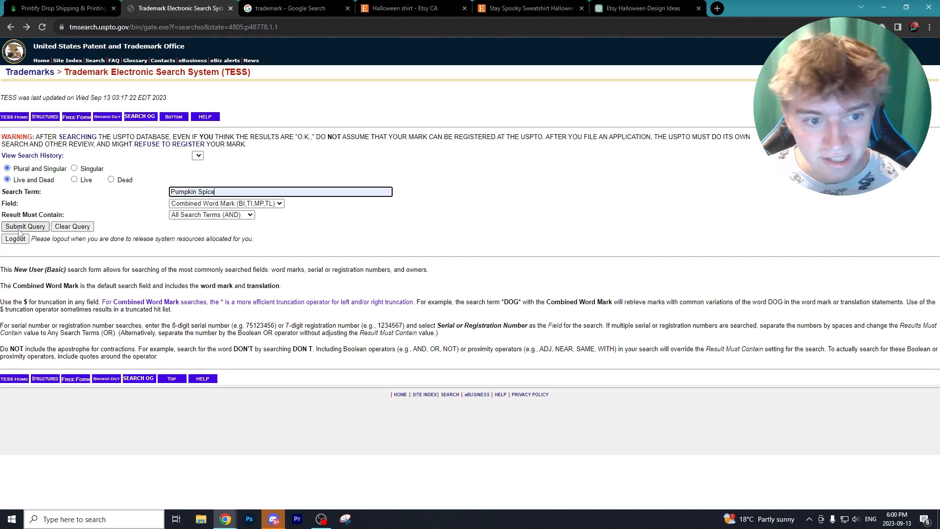
{"action": "left_click", "coordinate": [19, 228]}
{"action": "scroll", "coordinate": [203, 285], "scroll_direction": "down", "scroll_amount": 2}
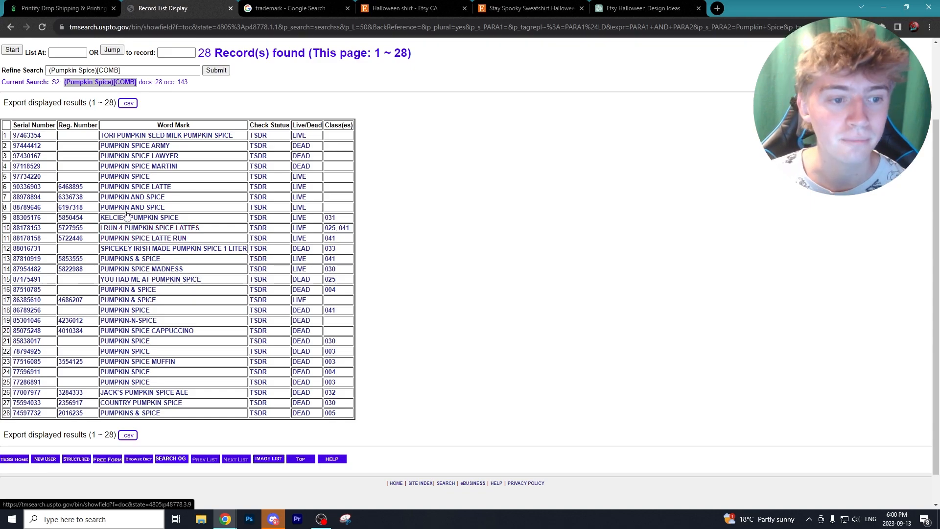
Open the live PUMPKIN SPICE LATTE record and examine its owner and its goods and services entry
{"action": "left_click", "coordinate": [135, 187]}
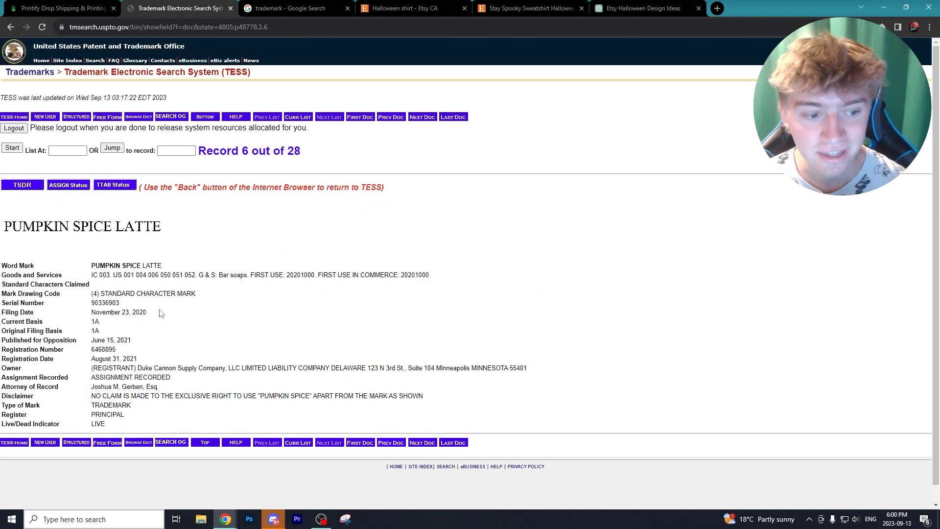
{"action": "left_click_drag", "start_coordinate": [176, 370], "coordinate": [118, 378]}
{"action": "left_click", "coordinate": [118, 378]}
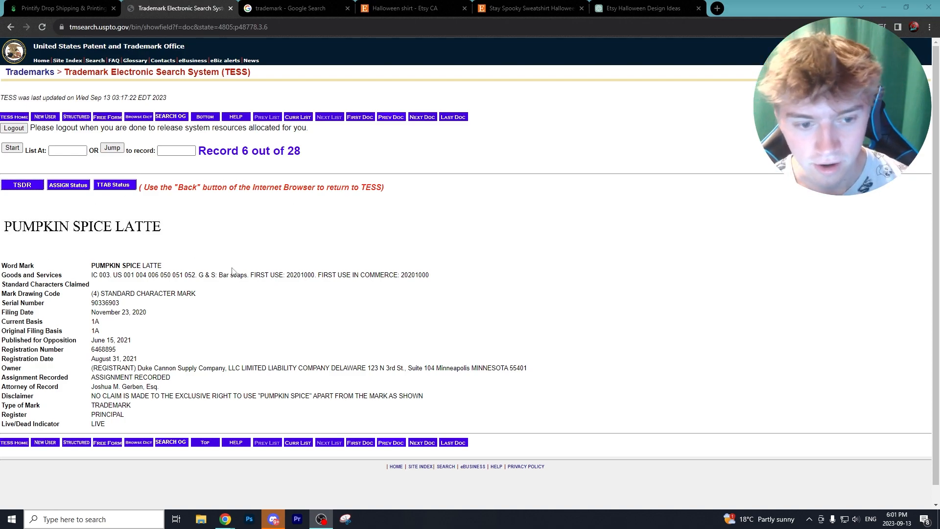
{"action": "left_click_drag", "start_coordinate": [225, 278], "coordinate": [203, 285]}
{"action": "left_click", "coordinate": [165, 271]}
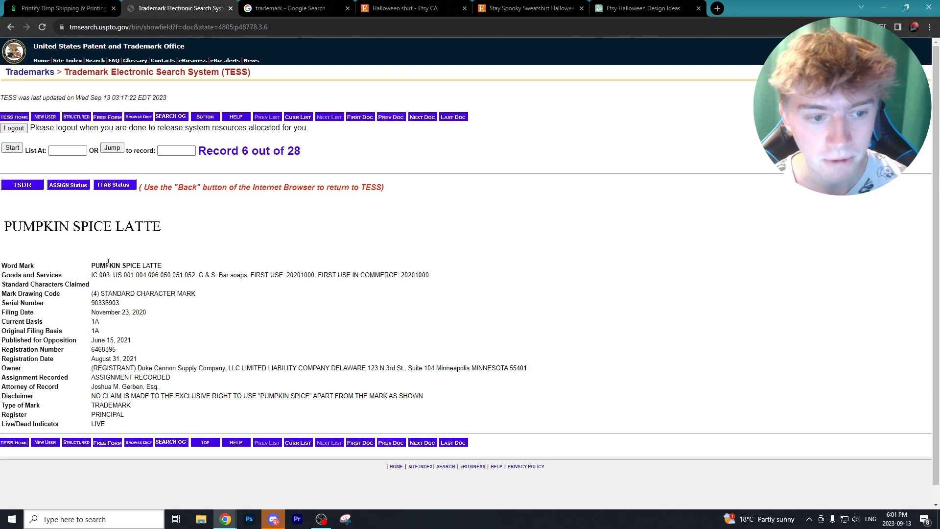
{"action": "left_click_drag", "start_coordinate": [92, 268], "coordinate": [245, 277]}
{"action": "left_click", "coordinate": [208, 277]}
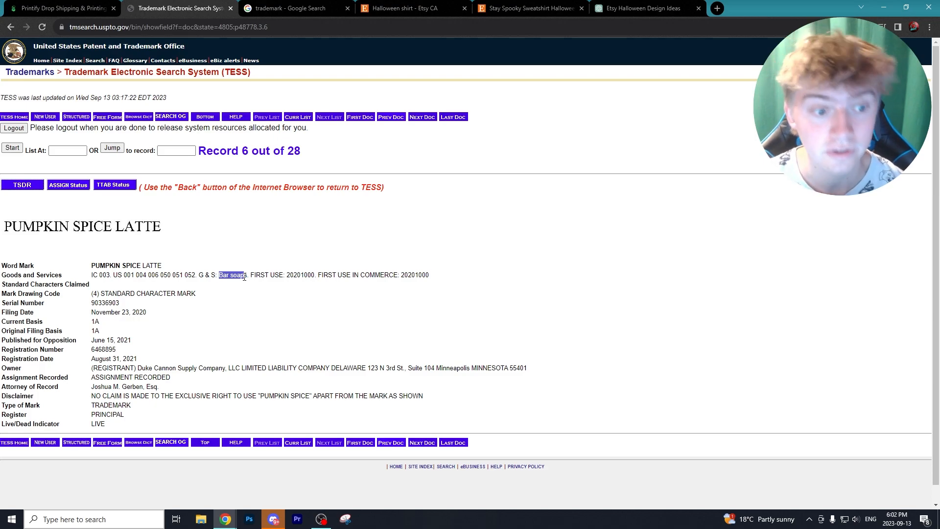
Go back to the trademark search form and search for "Spookeh"
{"action": "key", "text": "alt+Left"}
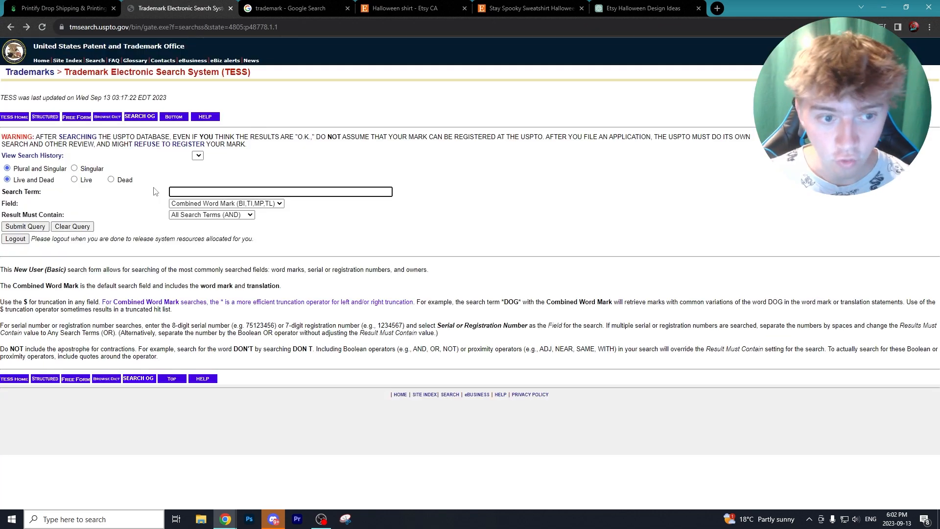
{"action": "type", "text": "Spoo"}
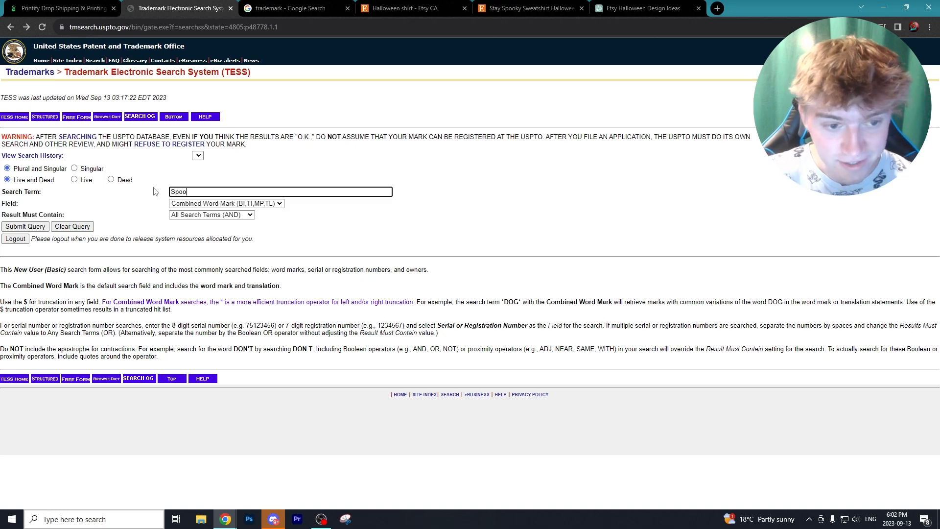
{"action": "type", "text": "keh"}
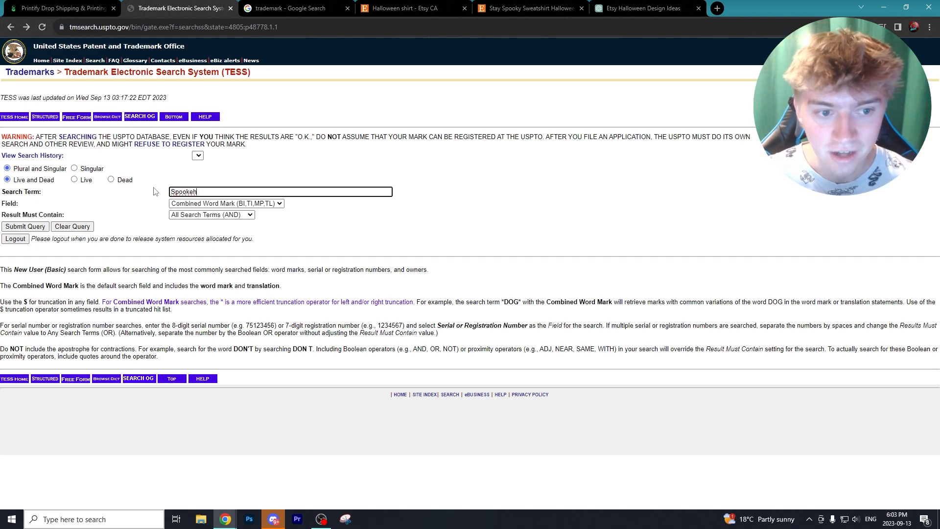
{"action": "left_click", "coordinate": [26, 227]}
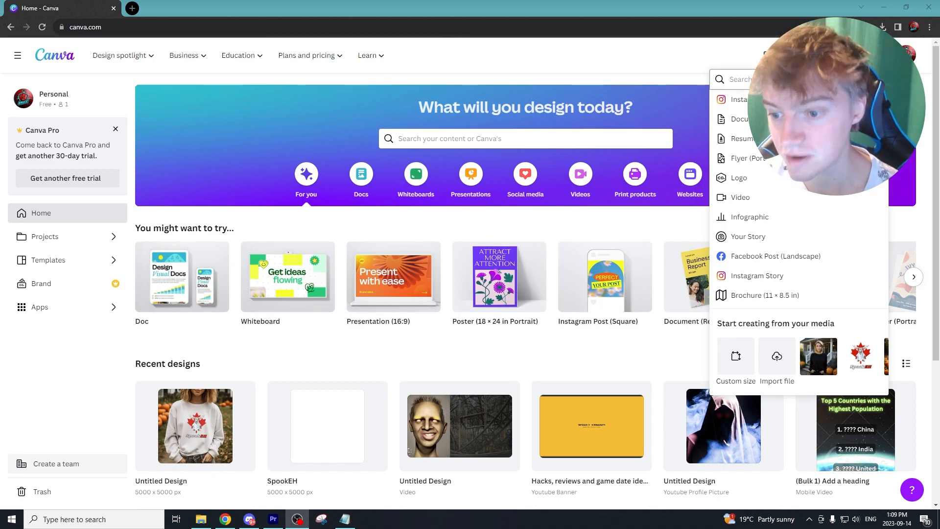
Create a new blank Canva design with a custom size of 5000 × 5000 px
{"action": "left_click", "coordinate": [736, 354]}
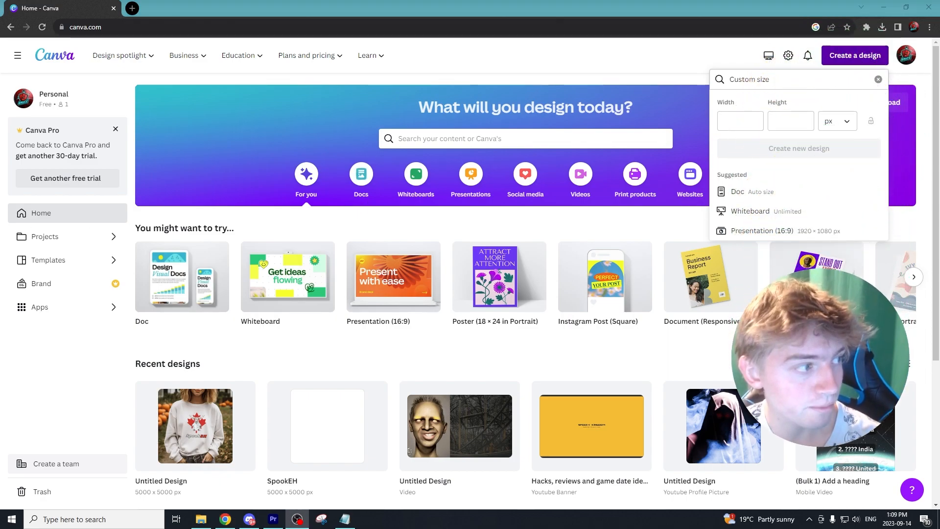
{"action": "left_click", "coordinate": [732, 119]}
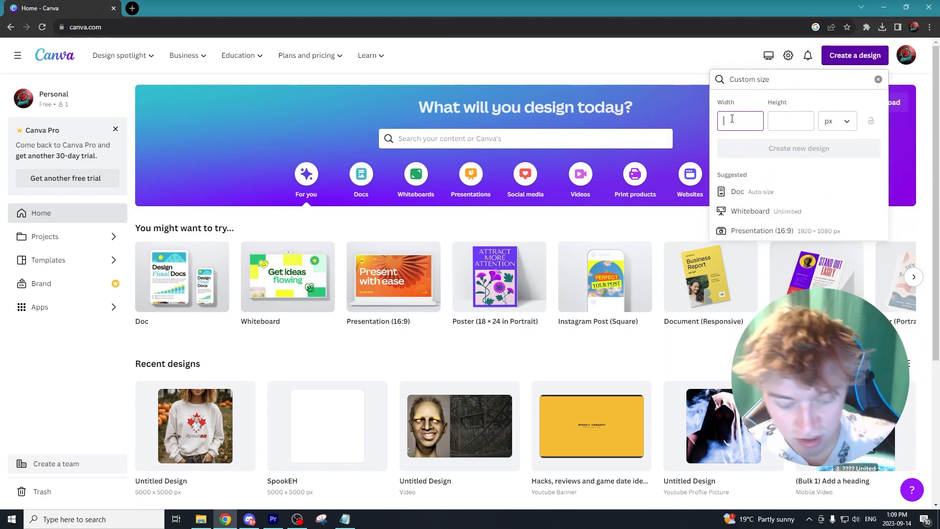
{"action": "type", "text": "5000"}
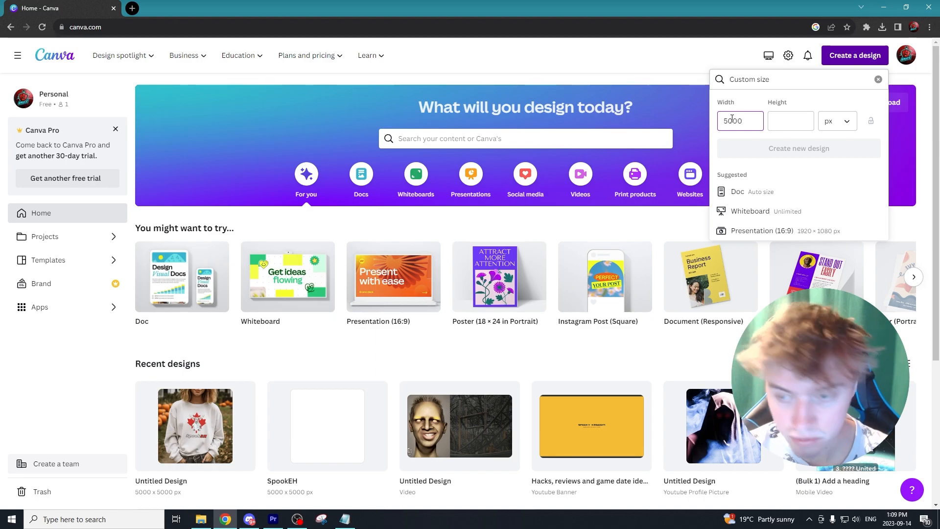
{"action": "left_click", "coordinate": [796, 125]}
{"action": "type", "text": "5000"}
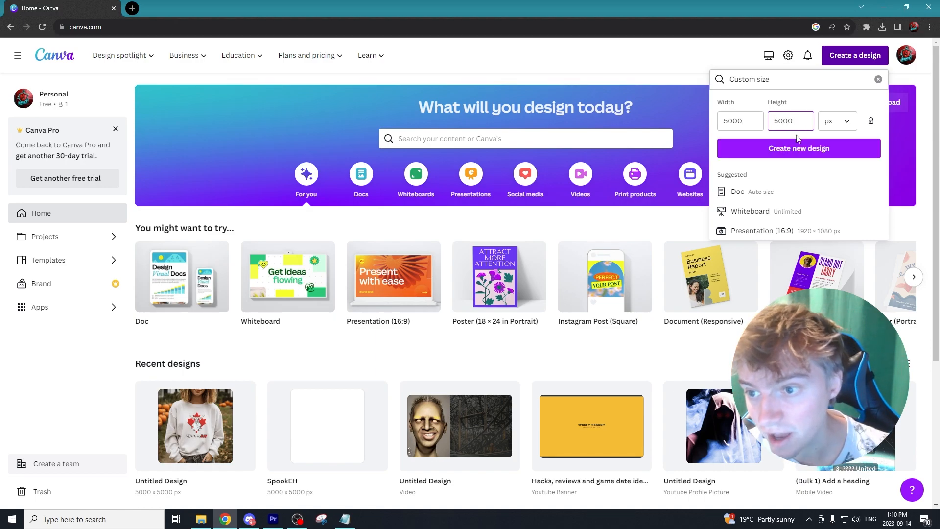
{"action": "left_click", "coordinate": [798, 148]}
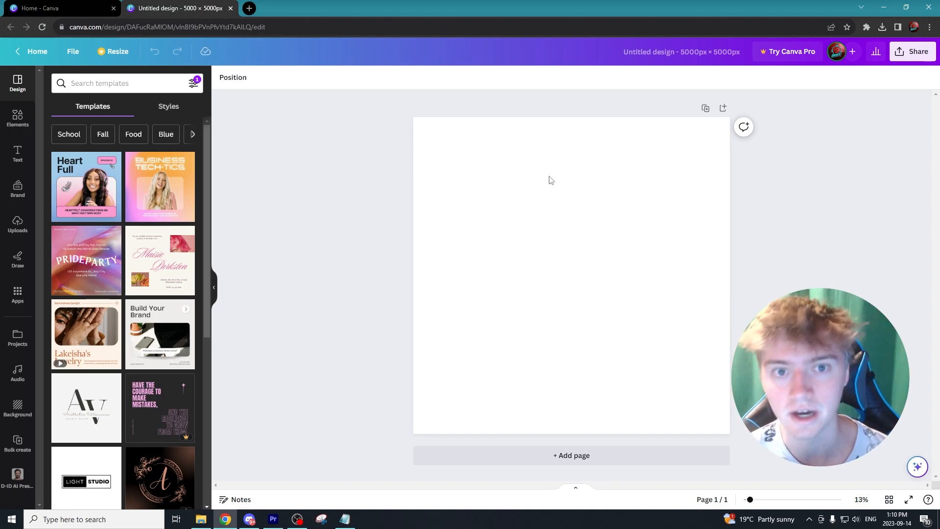
Look through the draw, brand, text and elements tools available for the blank design
{"action": "right_click", "coordinate": [315, 167]}
{"action": "left_click", "coordinate": [337, 116]}
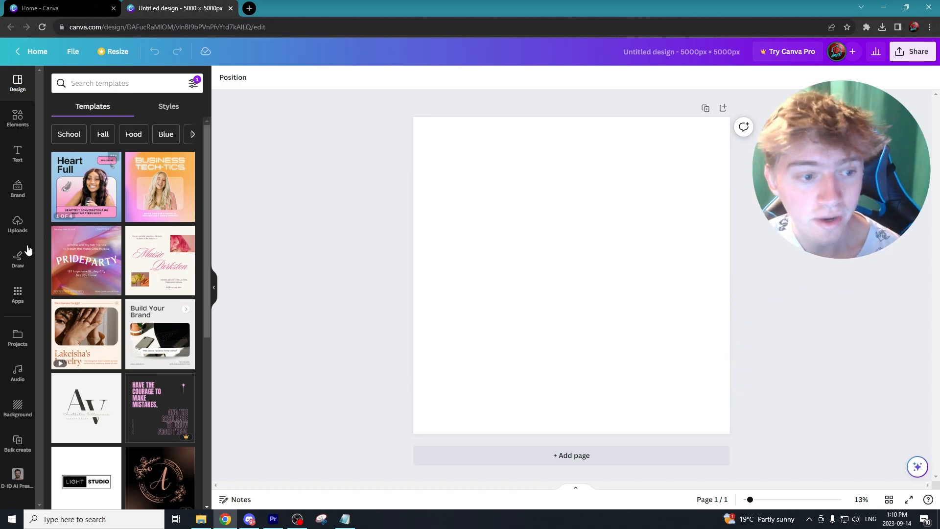
{"action": "left_click", "coordinate": [18, 258]}
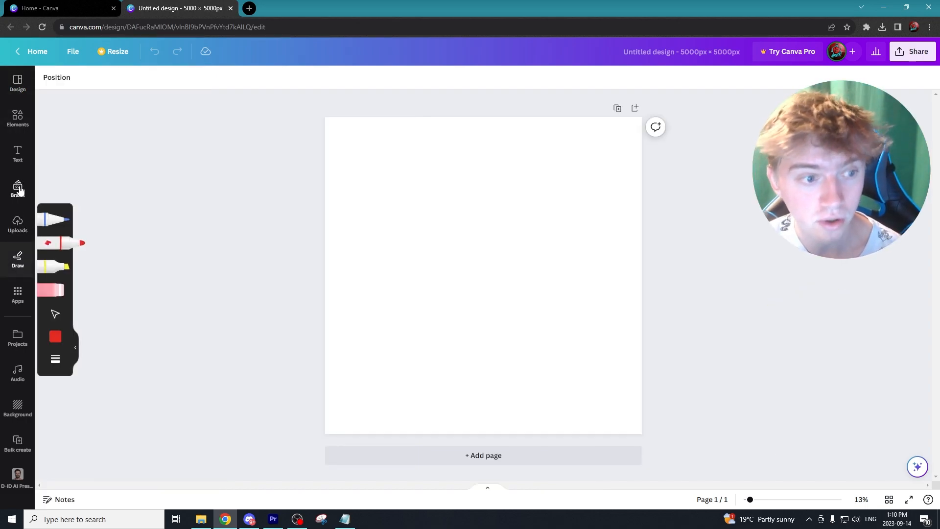
{"action": "left_click", "coordinate": [19, 191]}
{"action": "left_click", "coordinate": [17, 153]}
{"action": "left_click", "coordinate": [15, 119]}
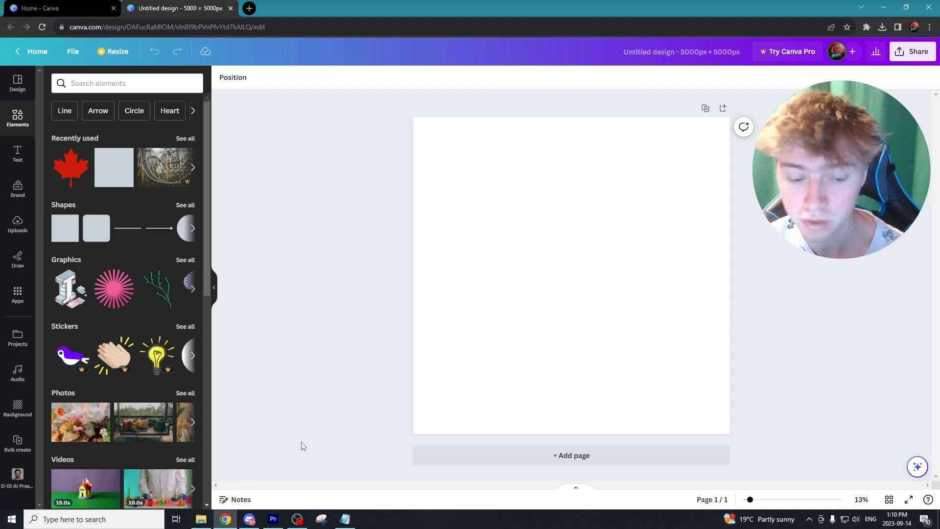
Switch to Discord and look back through the Midjourney images in the art channel, from the sweater models to the spooky poutine and moose skeletons
{"action": "left_click", "coordinate": [250, 519]}
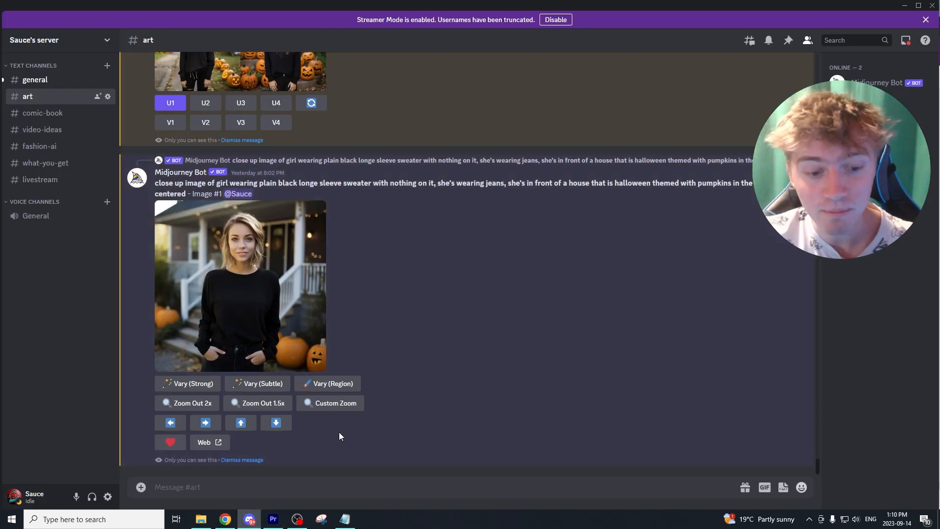
{"action": "scroll", "coordinate": [401, 365], "scroll_direction": "up", "scroll_amount": 15}
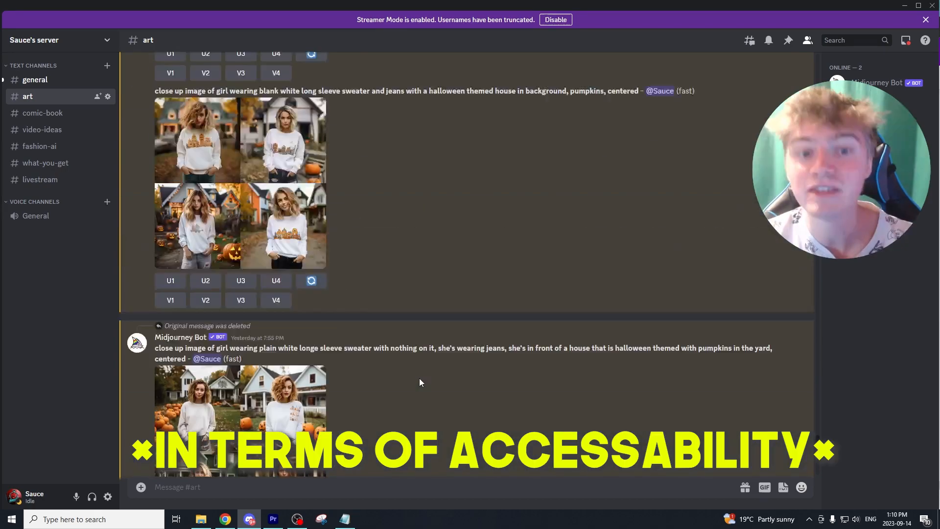
{"action": "scroll", "coordinate": [421, 380], "scroll_direction": "up", "scroll_amount": 15}
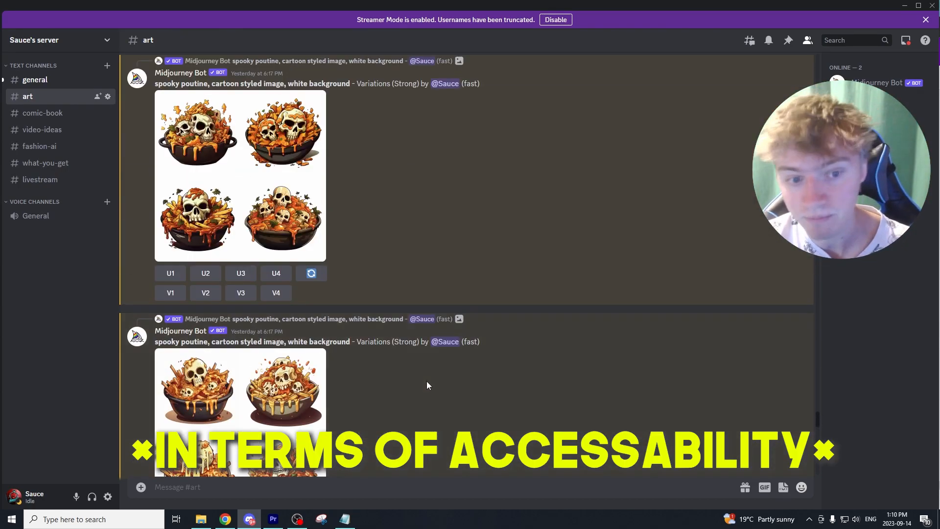
{"action": "scroll", "coordinate": [425, 358], "scroll_direction": "up", "scroll_amount": 5}
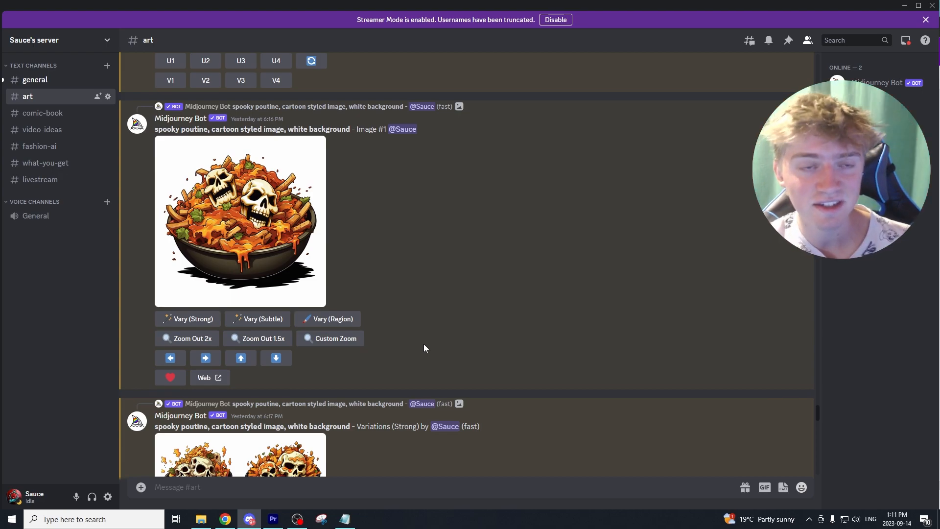
{"action": "scroll", "coordinate": [424, 344], "scroll_direction": "up", "scroll_amount": 10}
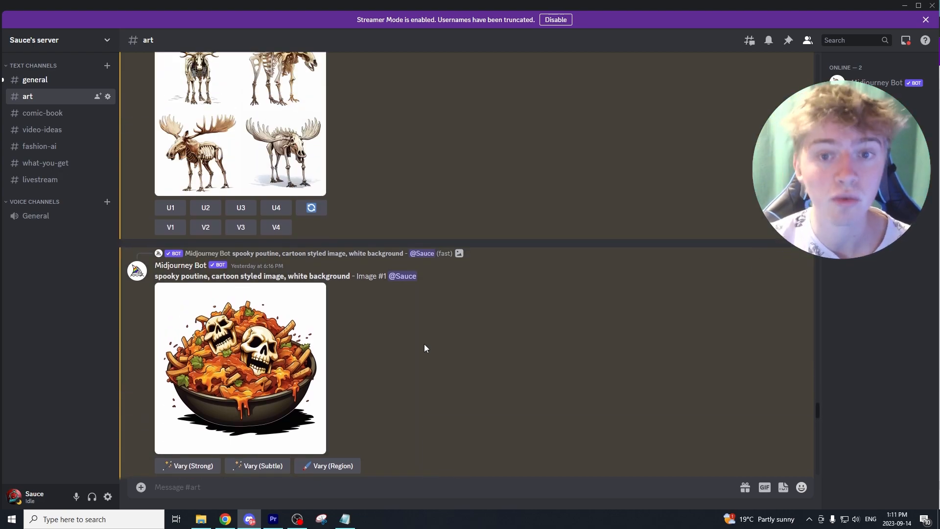
Look back through the art channel to the "spooky canadian themed tshirt design" images and view the four-image grid enlarged
{"action": "scroll", "coordinate": [424, 348], "scroll_direction": "up", "scroll_amount": 10}
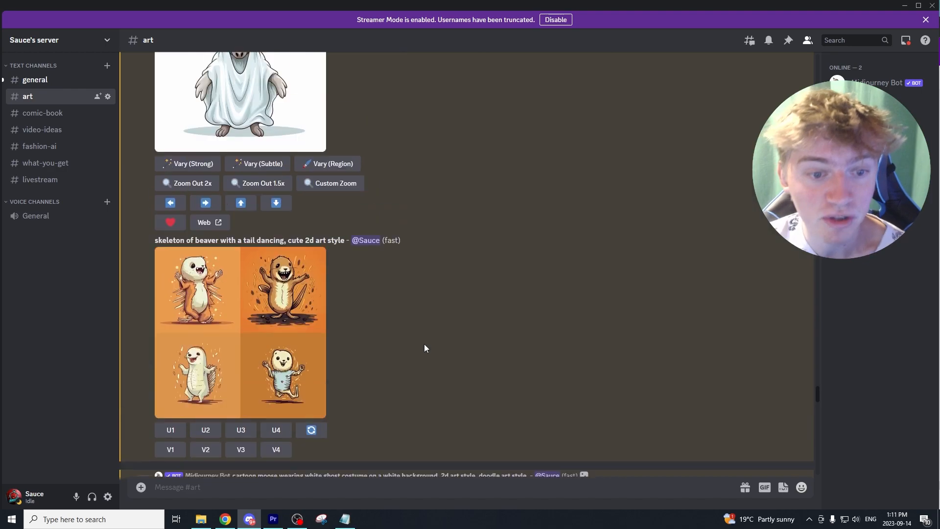
{"action": "scroll", "coordinate": [425, 341], "scroll_direction": "up", "scroll_amount": 10}
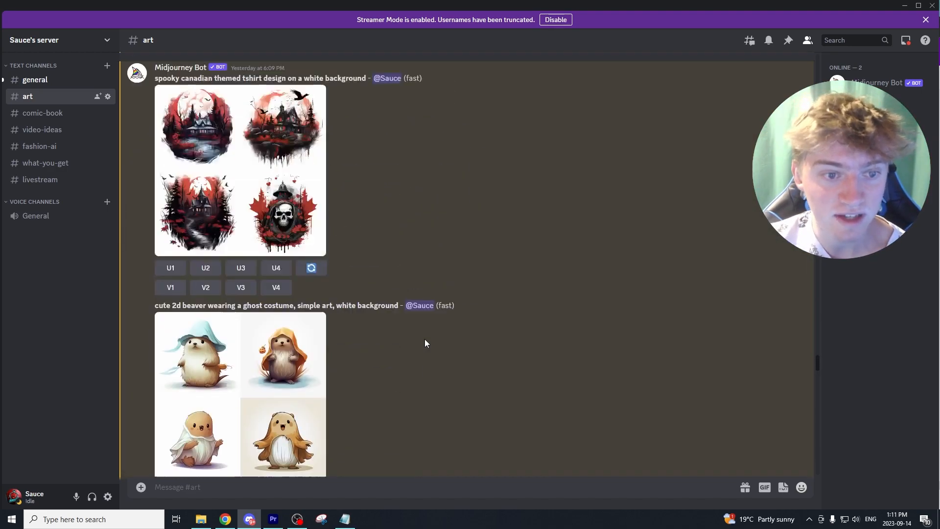
{"action": "scroll", "coordinate": [425, 339], "scroll_direction": "down", "scroll_amount": 4}
{"action": "scroll", "coordinate": [425, 339], "scroll_direction": "up", "scroll_amount": 1}
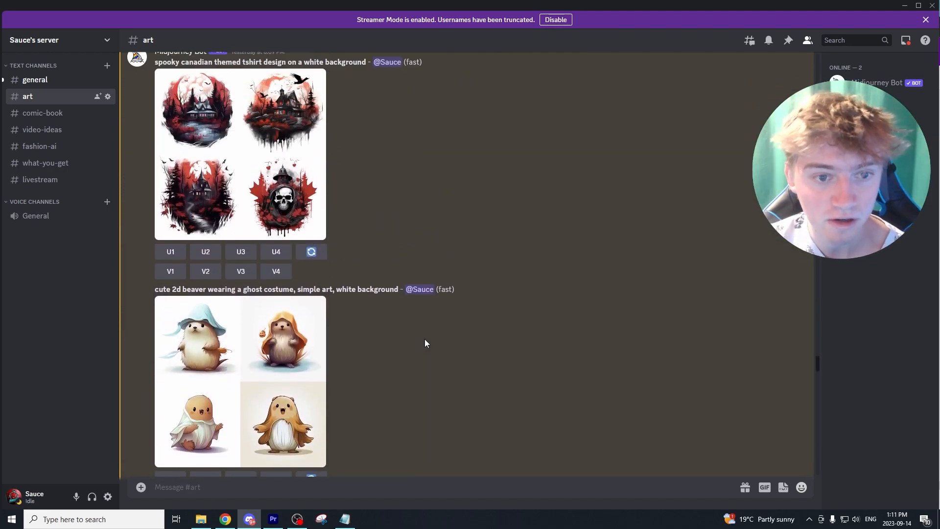
{"action": "scroll", "coordinate": [329, 302], "scroll_direction": "up", "scroll_amount": 1}
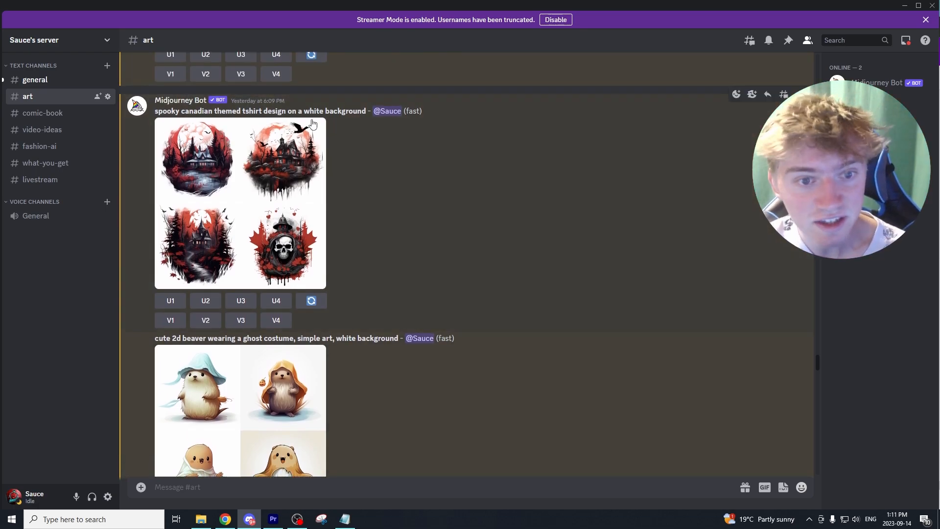
{"action": "left_click", "coordinate": [277, 212]}
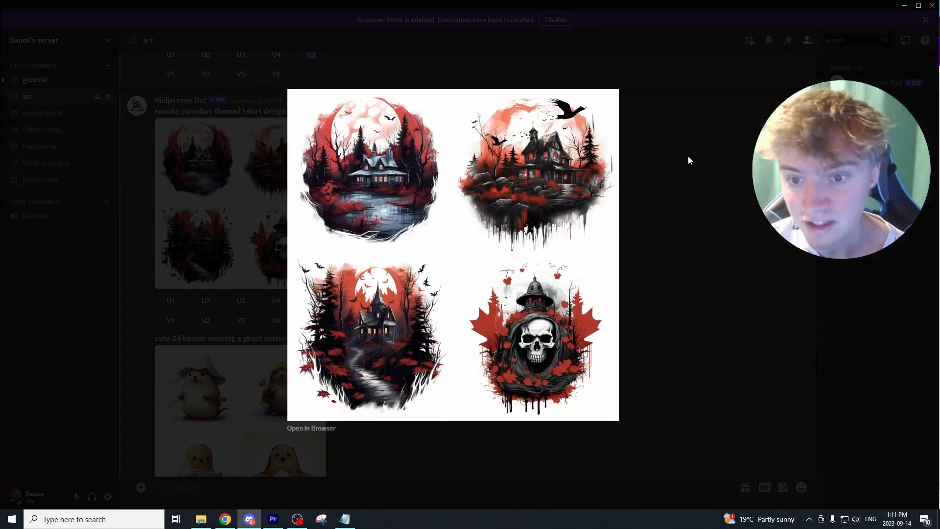
{"action": "left_click", "coordinate": [676, 175]}
Look past the ghost-costume beavers and view the "spooky maple leaf tshirt design" grid enlarged
{"action": "scroll", "coordinate": [504, 215], "scroll_direction": "down", "scroll_amount": 5}
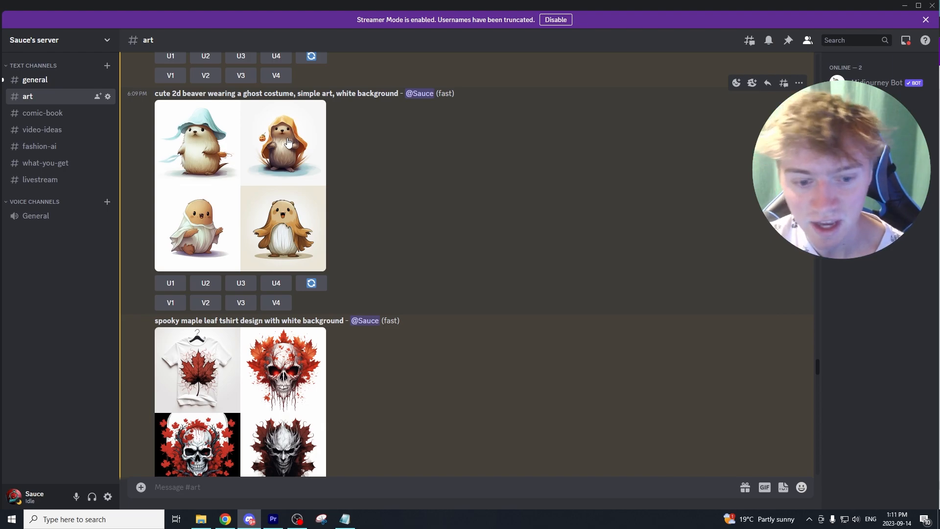
{"action": "scroll", "coordinate": [288, 142], "scroll_direction": "down", "scroll_amount": 3}
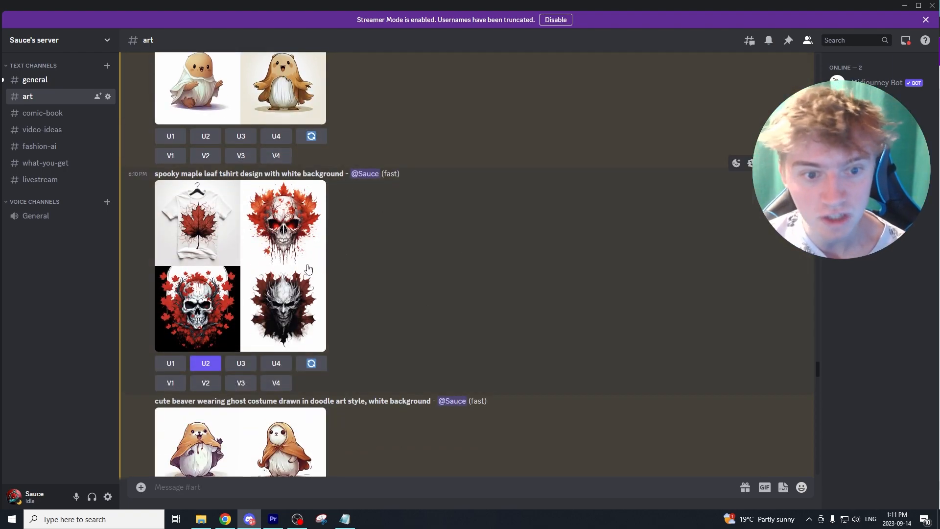
{"action": "left_click", "coordinate": [294, 272]}
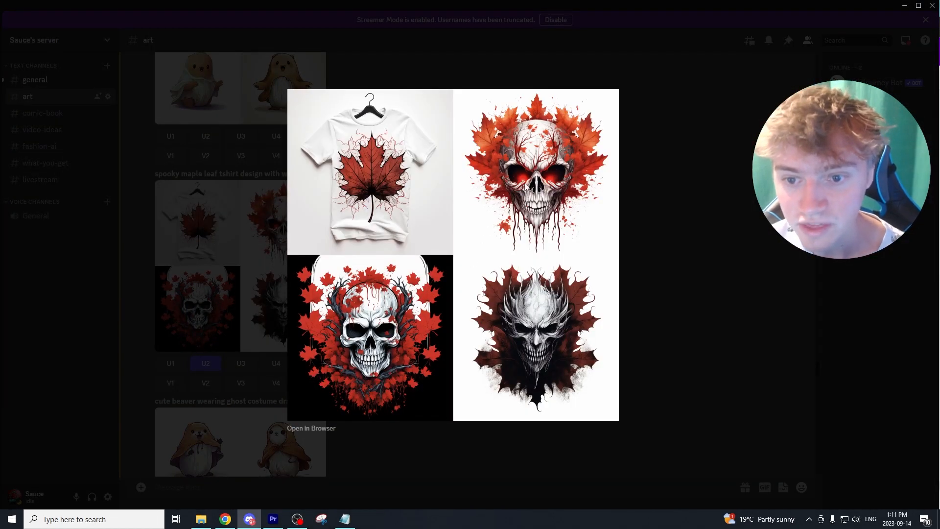
{"action": "left_click", "coordinate": [676, 187]}
Review the moose and beaver costume images with their prompts, and view the cartoon moose in white ghost costume grid enlarged
{"action": "scroll", "coordinate": [419, 184], "scroll_direction": "down", "scroll_amount": 10}
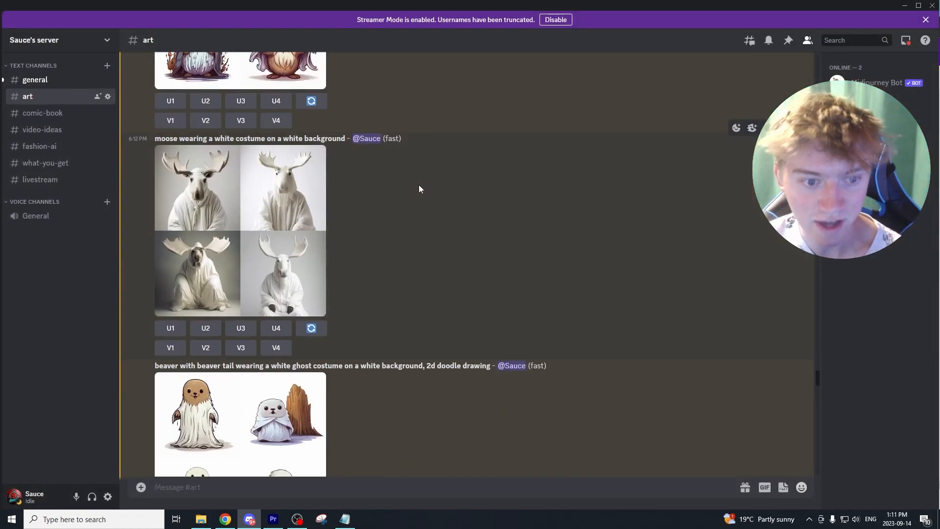
{"action": "scroll", "coordinate": [269, 242], "scroll_direction": "down", "scroll_amount": 3}
{"action": "scroll", "coordinate": [269, 241], "scroll_direction": "down", "scroll_amount": 2}
{"action": "scroll", "coordinate": [272, 196], "scroll_direction": "up", "scroll_amount": 4}
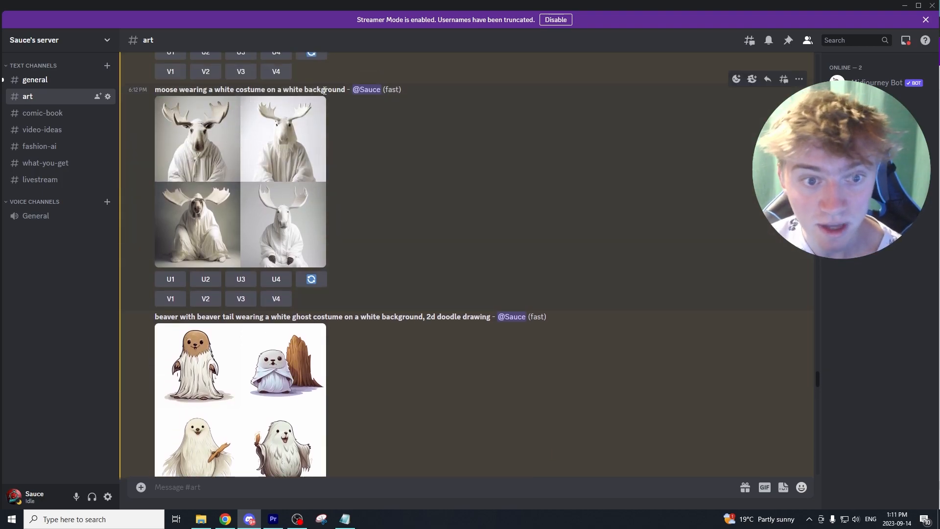
{"action": "left_click_drag", "start_coordinate": [192, 90], "coordinate": [323, 99]}
{"action": "scroll", "coordinate": [402, 151], "scroll_direction": "down", "scroll_amount": 5}
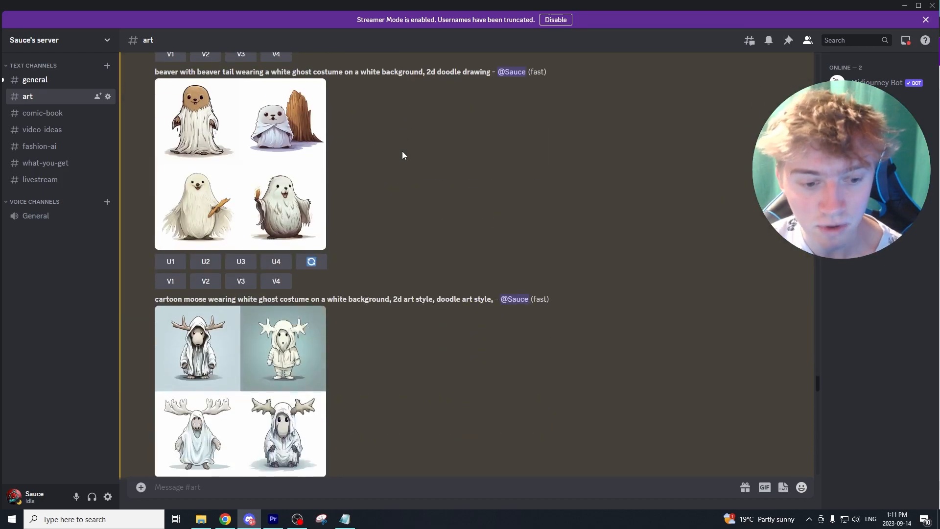
{"action": "left_click", "coordinate": [278, 364]}
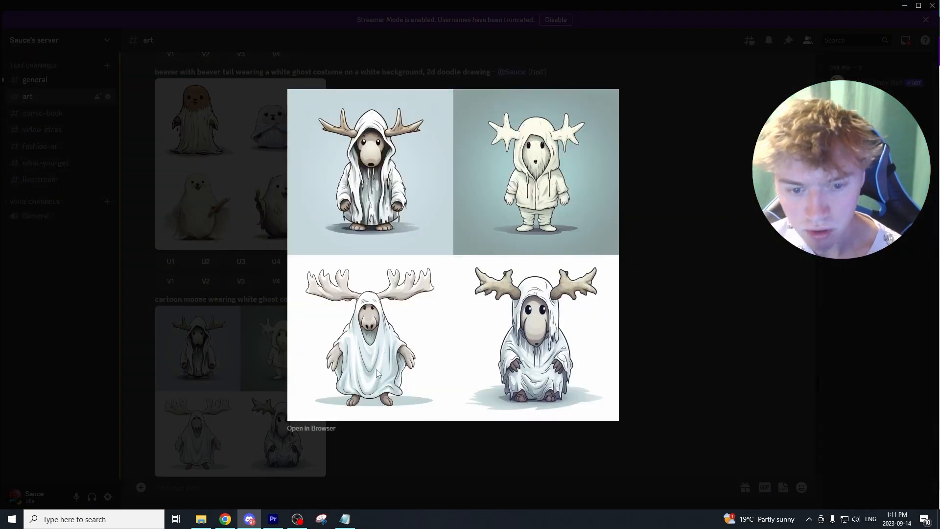
{"action": "left_click", "coordinate": [694, 272]}
View the upscaled ghost-costume moose, Image #3, enlarged and read through the wording of its prompt
{"action": "scroll", "coordinate": [441, 272], "scroll_direction": "down", "scroll_amount": 4}
{"action": "scroll", "coordinate": [412, 274], "scroll_direction": "down", "scroll_amount": 2}
{"action": "left_click", "coordinate": [241, 321]}
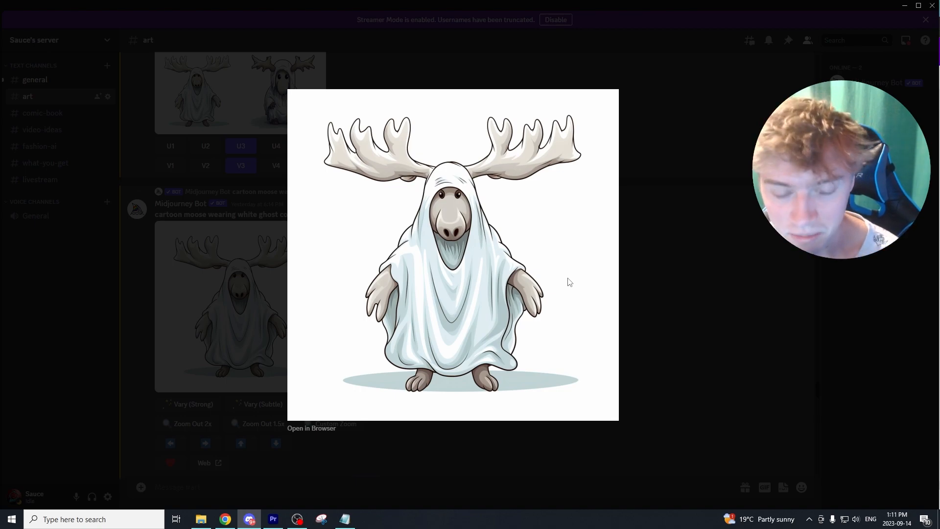
{"action": "left_click", "coordinate": [684, 266]}
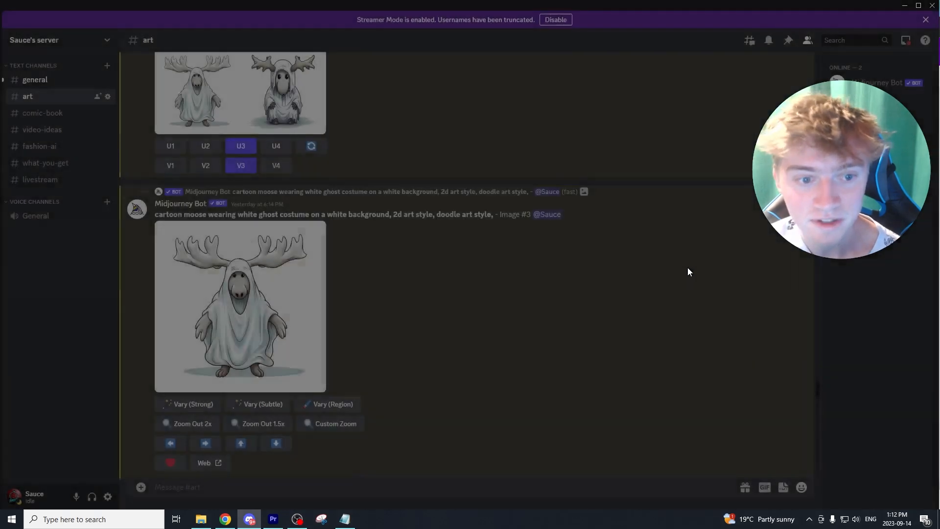
{"action": "left_click_drag", "start_coordinate": [173, 216], "coordinate": [265, 217]}
{"action": "left_click", "coordinate": [264, 217]}
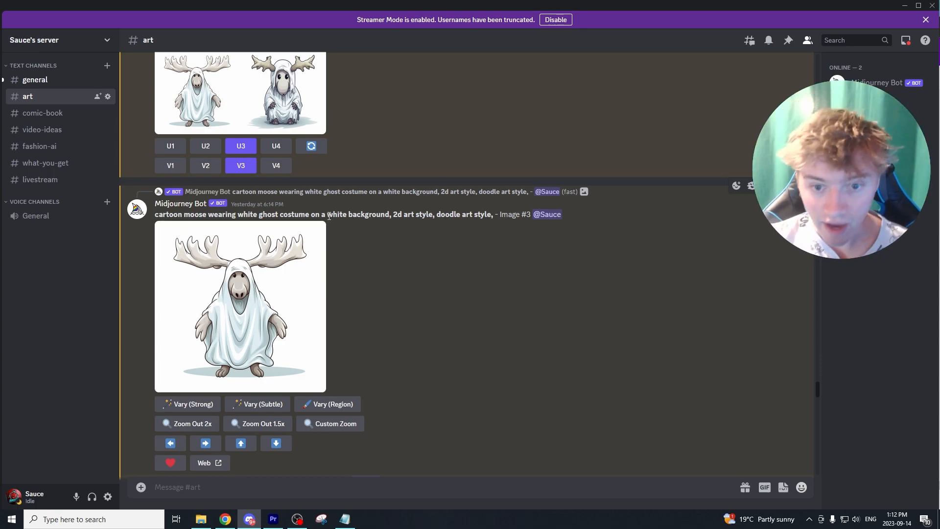
{"action": "left_click_drag", "start_coordinate": [266, 216], "coordinate": [340, 228]}
{"action": "left_click", "coordinate": [325, 214]}
{"action": "left_click", "coordinate": [355, 225]}
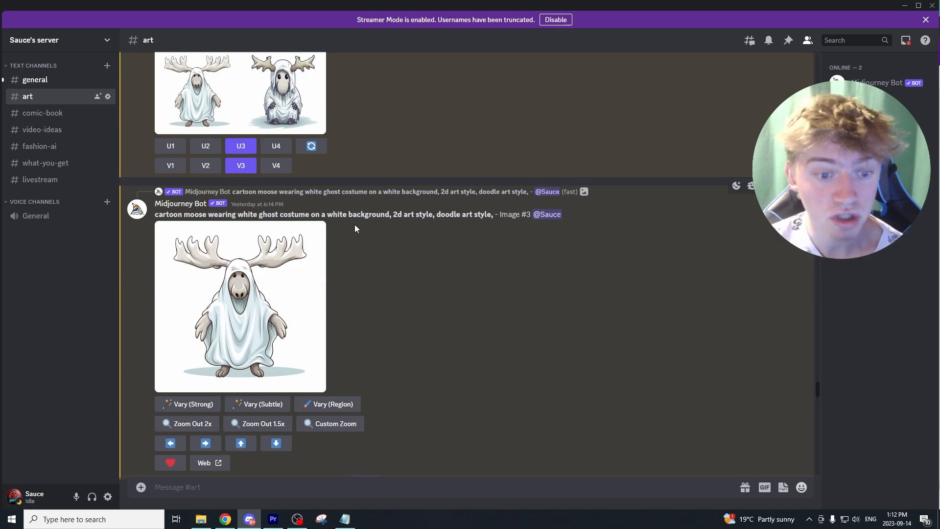
Go down to the images of the girl in a white long sleeve sweater with a Halloween house and view them enlarged
{"action": "scroll", "coordinate": [355, 225], "scroll_direction": "down", "scroll_amount": 3}
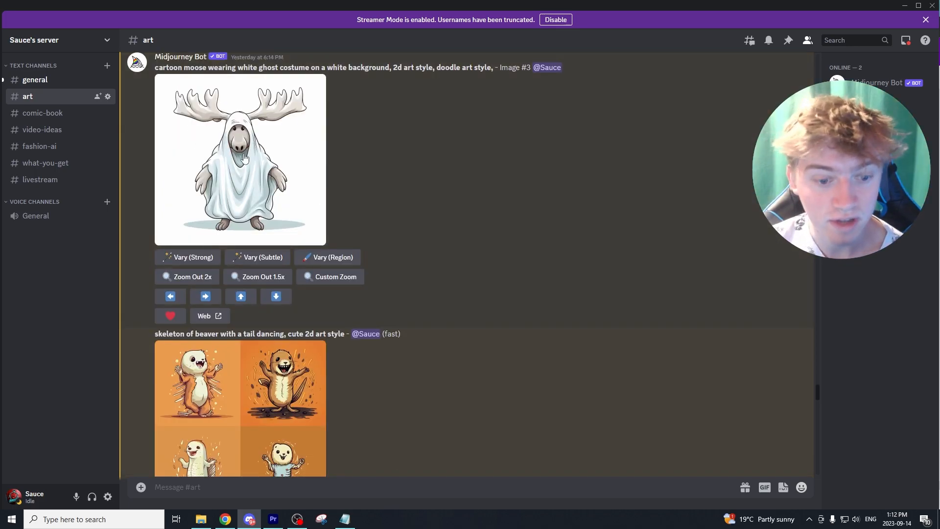
{"action": "scroll", "coordinate": [245, 155], "scroll_direction": "down", "scroll_amount": 15}
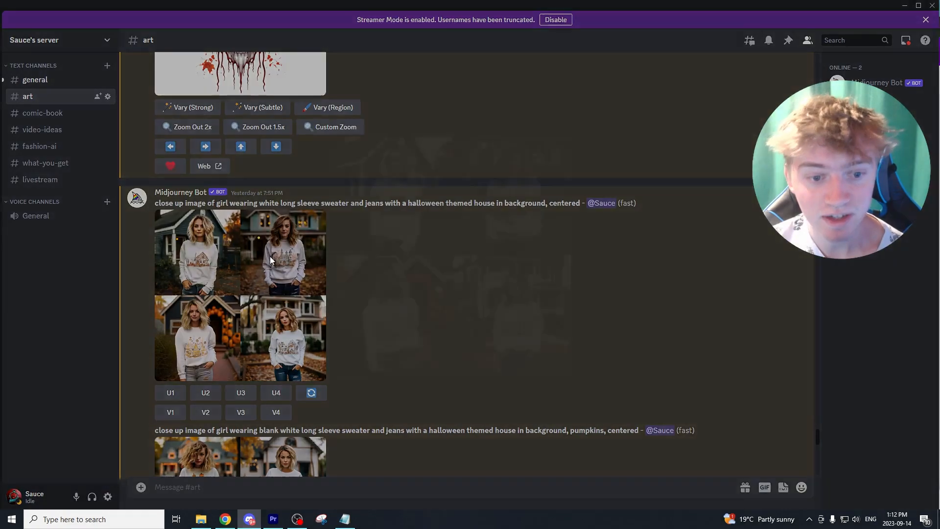
{"action": "left_click", "coordinate": [270, 259]}
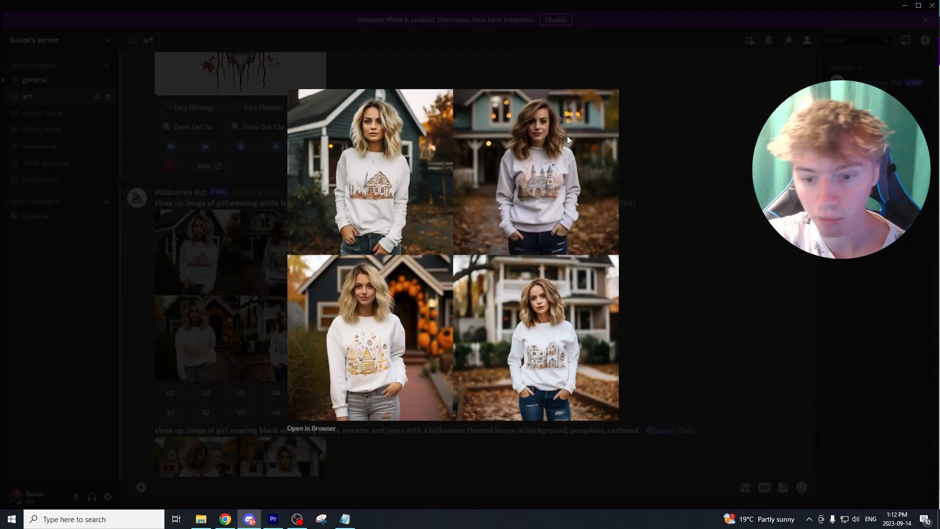
{"action": "left_click", "coordinate": [687, 157]}
Go back up to the upscaled strong variation of the ghost-costume moose and view it enlarged
{"action": "scroll", "coordinate": [382, 264], "scroll_direction": "up", "scroll_amount": 7}
{"action": "scroll", "coordinate": [415, 291], "scroll_direction": "up", "scroll_amount": 5}
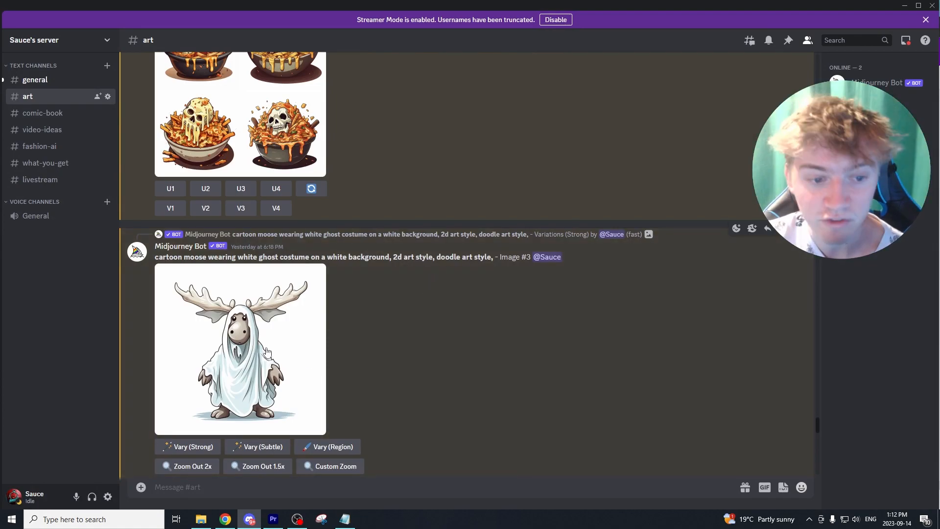
{"action": "scroll", "coordinate": [289, 314], "scroll_direction": "up", "scroll_amount": 2}
{"action": "scroll", "coordinate": [289, 315], "scroll_direction": "down", "scroll_amount": 2}
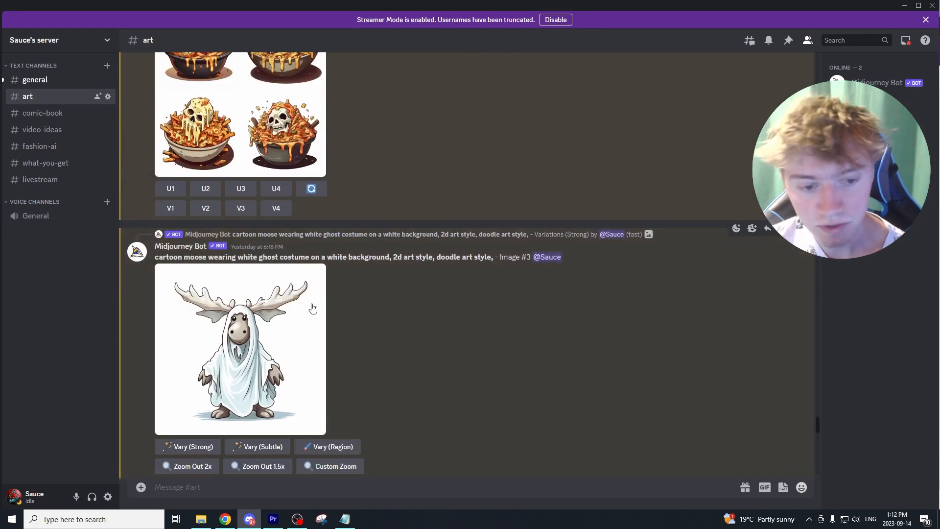
{"action": "left_click", "coordinate": [269, 311]}
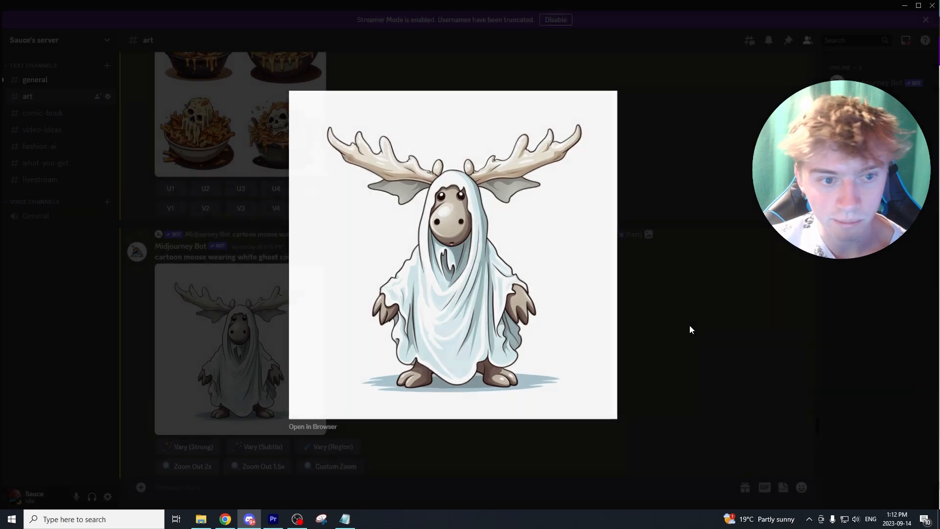
{"action": "left_click", "coordinate": [691, 327]}
Find the upscaled "spooky poutine" image with two skulls in the bowl and examine it enlarged
{"action": "scroll", "coordinate": [424, 314], "scroll_direction": "up", "scroll_amount": 4}
{"action": "scroll", "coordinate": [206, 264], "scroll_direction": "up", "scroll_amount": 2}
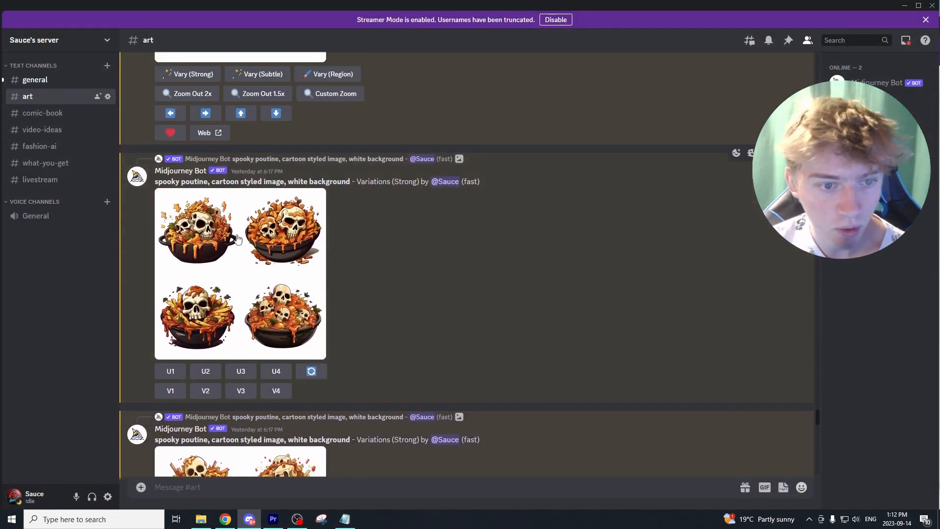
{"action": "scroll", "coordinate": [230, 240], "scroll_direction": "up", "scroll_amount": 5}
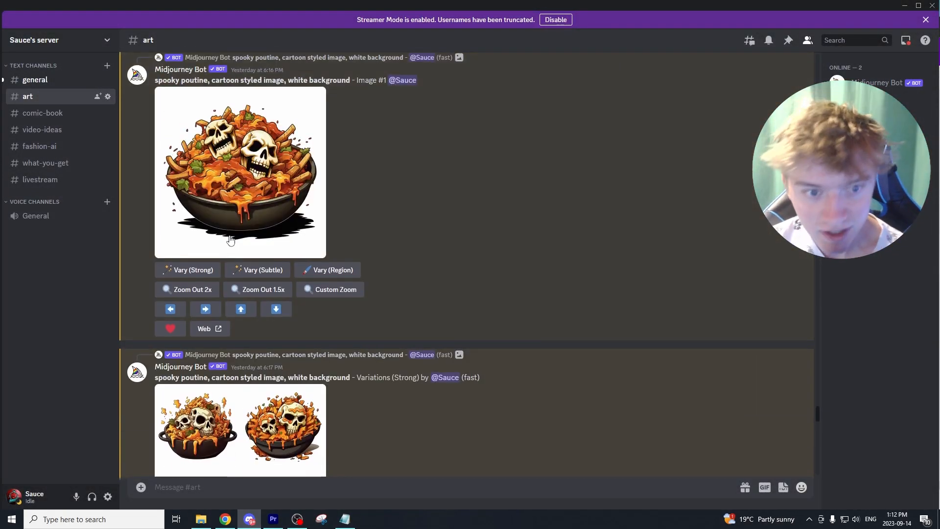
{"action": "scroll", "coordinate": [230, 240], "scroll_direction": "up", "scroll_amount": 1}
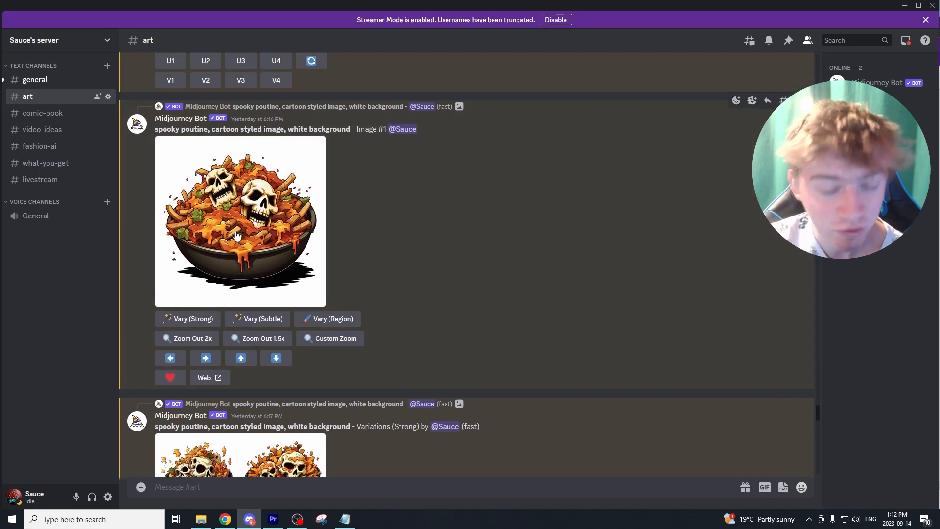
{"action": "left_click", "coordinate": [237, 235]}
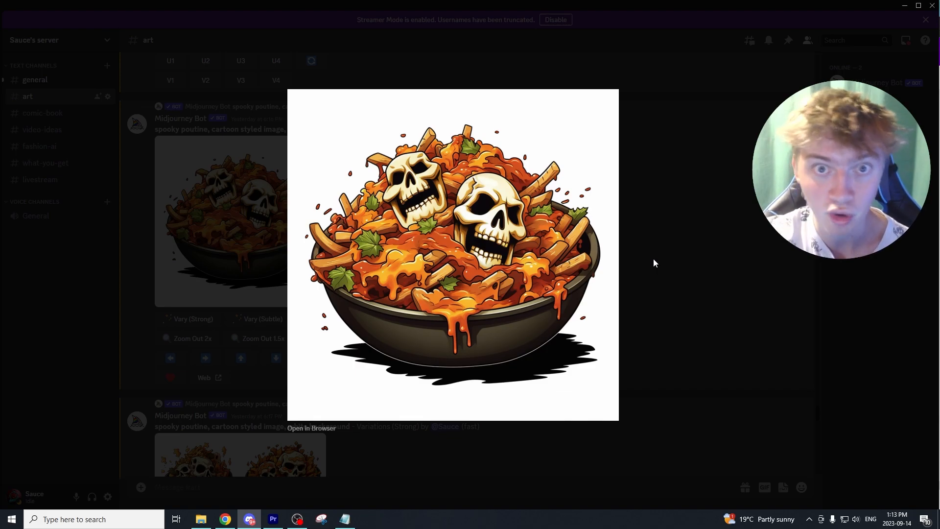
{"action": "left_click", "coordinate": [654, 260]}
{"action": "scroll", "coordinate": [442, 265], "scroll_direction": "down", "scroll_amount": 3}
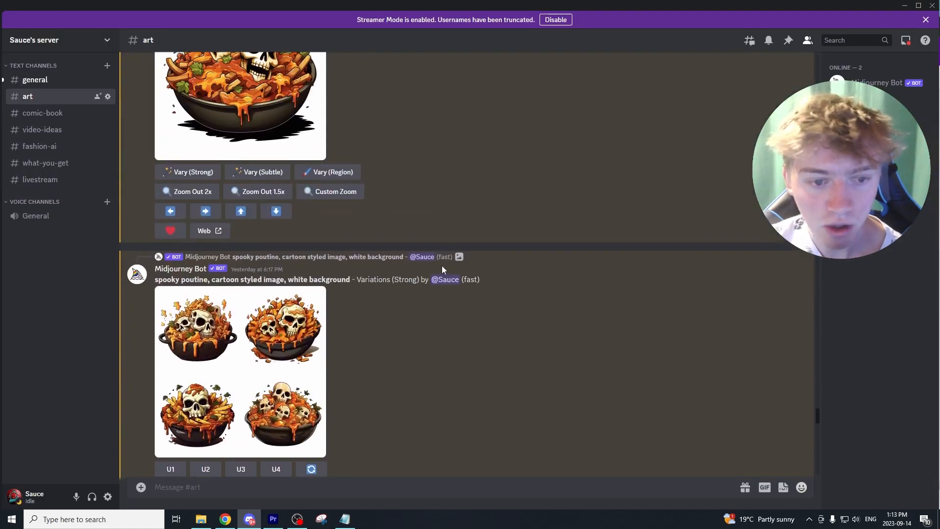
{"action": "left_click", "coordinate": [260, 105]}
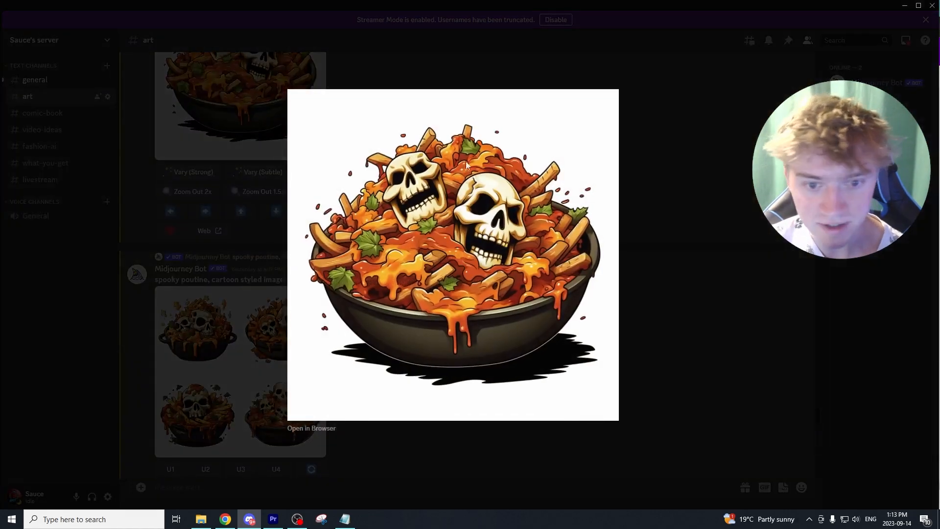
{"action": "left_click", "coordinate": [647, 193]}
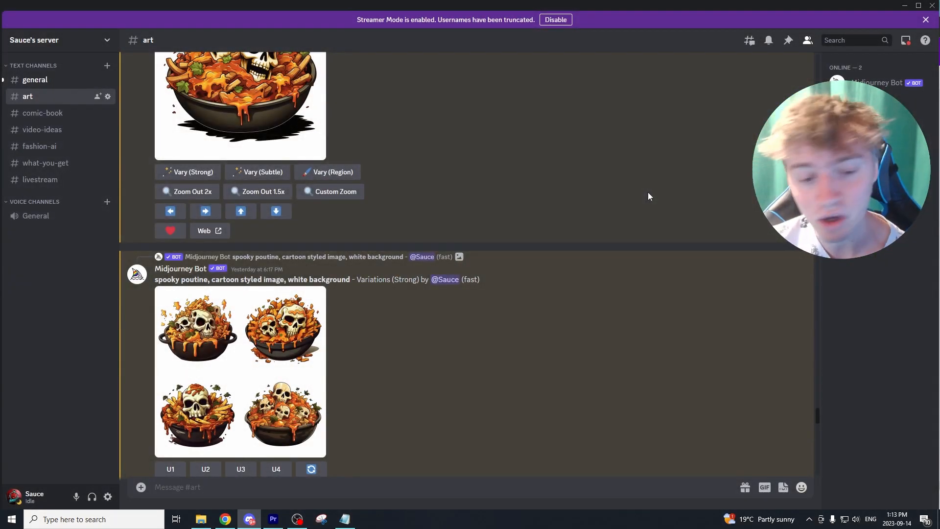
Compare the spooky poutine grids and strong variations with the ghost moose and moose skeleton images in the channel
{"action": "scroll", "coordinate": [545, 217], "scroll_direction": "down", "scroll_amount": 3}
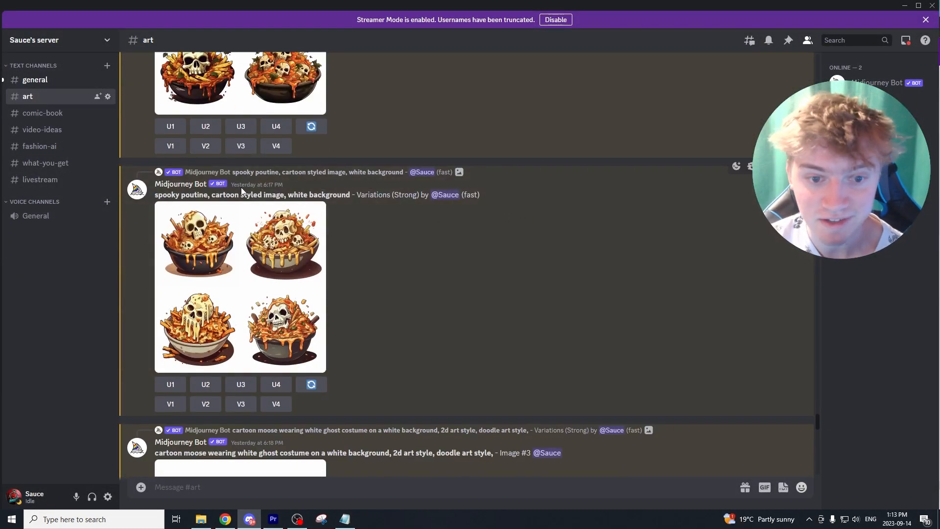
{"action": "scroll", "coordinate": [262, 198], "scroll_direction": "up", "scroll_amount": 3}
{"action": "scroll", "coordinate": [262, 200], "scroll_direction": "up", "scroll_amount": 10}
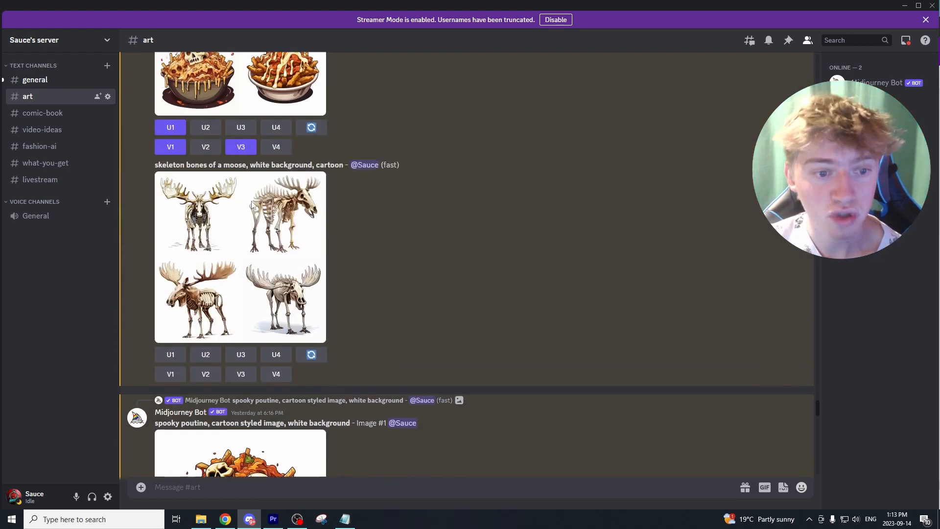
{"action": "scroll", "coordinate": [230, 211], "scroll_direction": "up", "scroll_amount": 10}
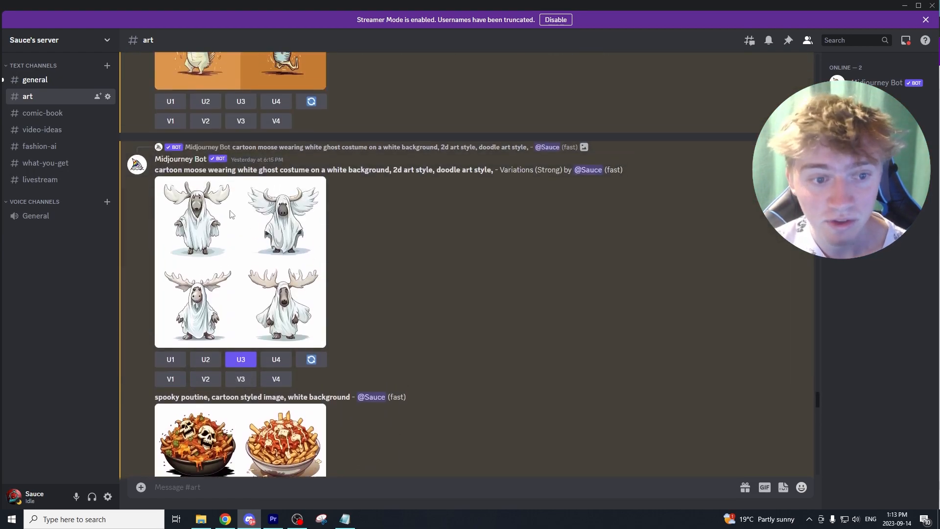
{"action": "scroll", "coordinate": [243, 179], "scroll_direction": "down", "scroll_amount": 6}
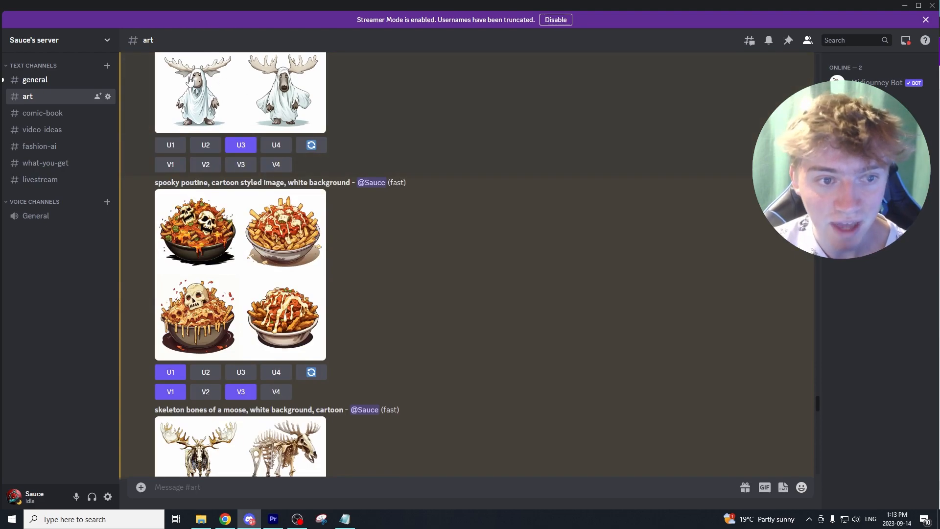
{"action": "scroll", "coordinate": [250, 181], "scroll_direction": "down", "scroll_amount": 4}
{"action": "scroll", "coordinate": [324, 208], "scroll_direction": "down", "scroll_amount": 4}
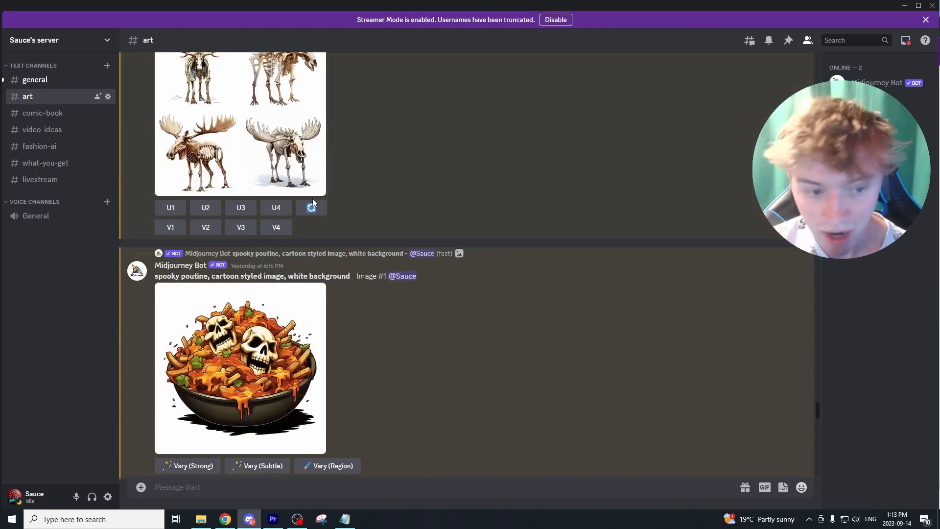
{"action": "scroll", "coordinate": [314, 201], "scroll_direction": "down", "scroll_amount": 3}
{"action": "left_click_drag", "start_coordinate": [353, 127], "coordinate": [312, 130]}
{"action": "scroll", "coordinate": [320, 131], "scroll_direction": "down", "scroll_amount": 12}
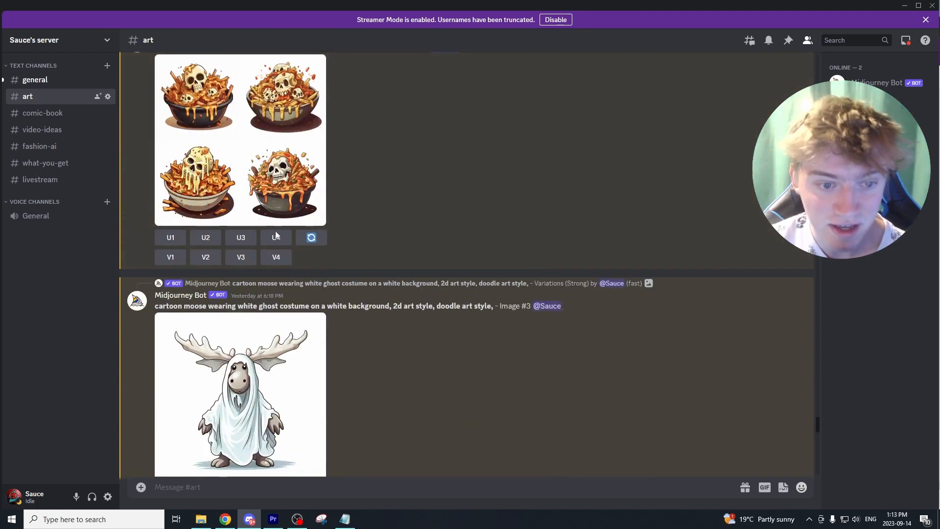
{"action": "scroll", "coordinate": [336, 238], "scroll_direction": "down", "scroll_amount": 5}
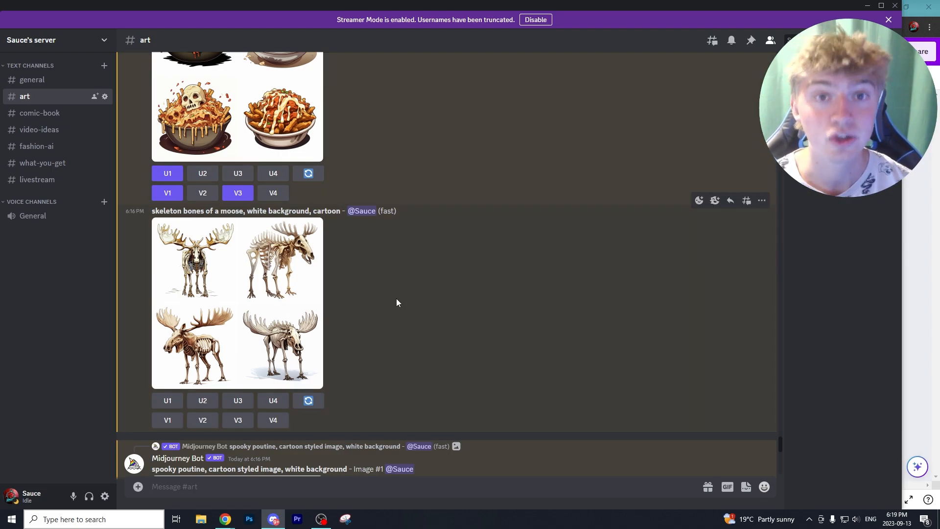
{"action": "scroll", "coordinate": [397, 319], "scroll_direction": "up", "scroll_amount": 12}
{"action": "scroll", "coordinate": [397, 324], "scroll_direction": "up", "scroll_amount": 10}
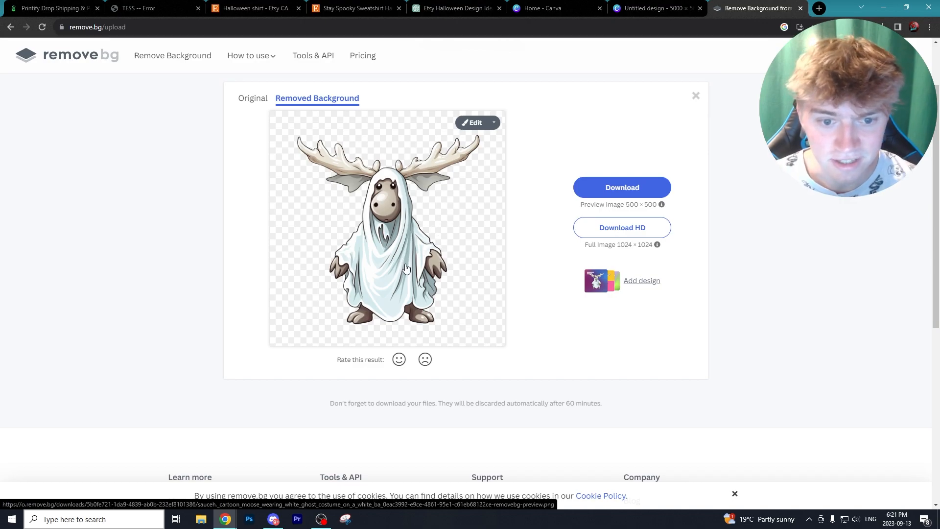
Download the 500 × 500 preview of the background-removed ghost moose from remove.bg and switch to Photoshop
{"action": "left_click", "coordinate": [605, 189]}
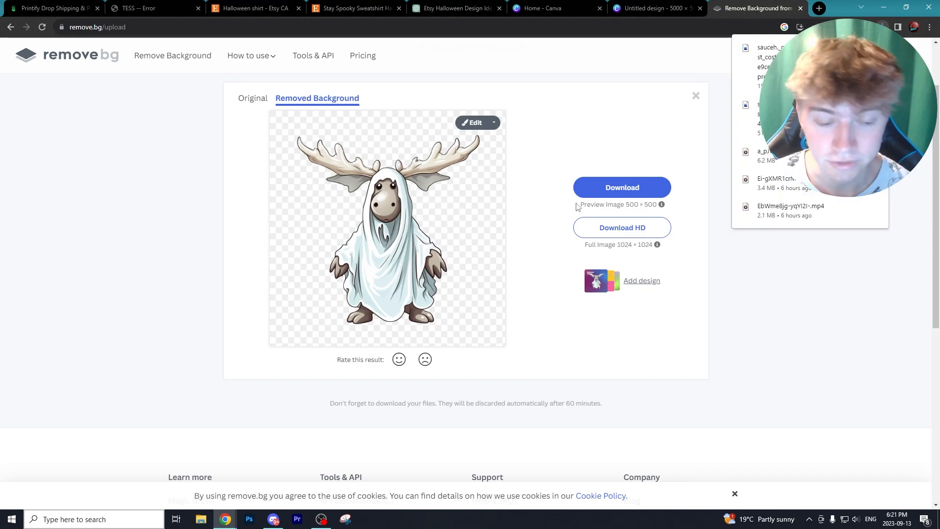
{"action": "left_click", "coordinate": [250, 519]}
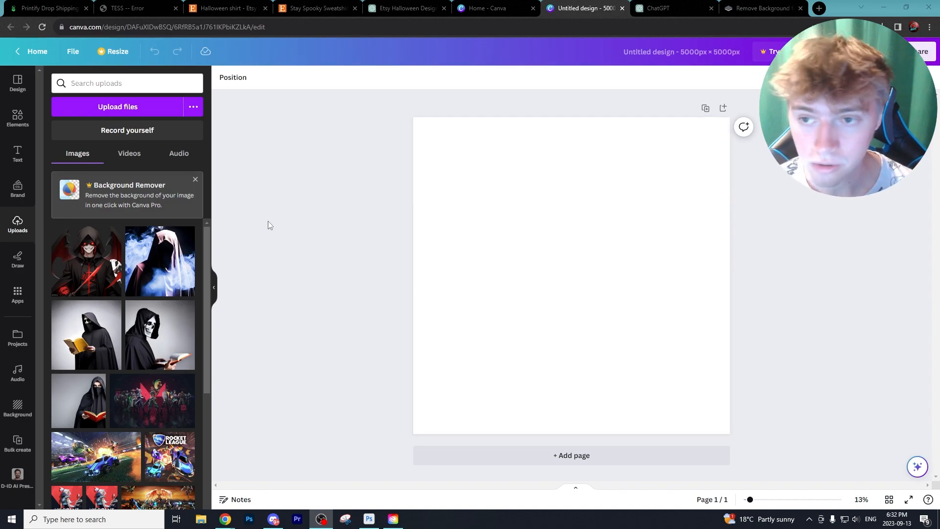
Upload the ghost-costume moose image from the Downloads folder to Canva and place it on the blank page
{"action": "left_click", "coordinate": [122, 112]}
{"action": "left_click", "coordinate": [164, 122]}
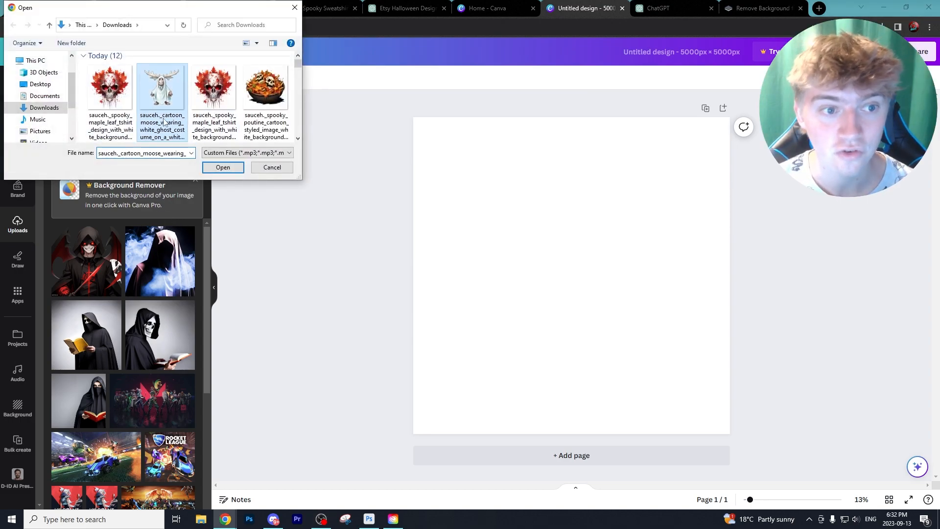
{"action": "left_click", "coordinate": [223, 167]}
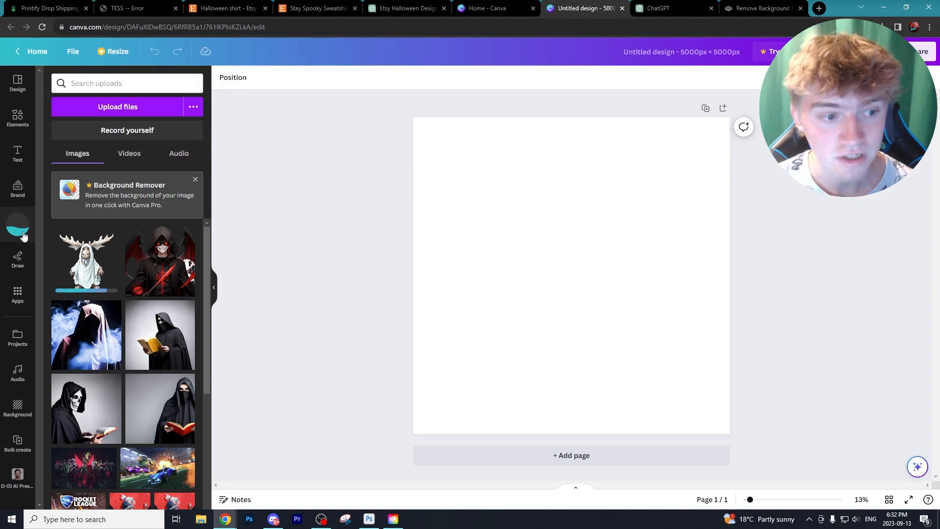
{"action": "left_click", "coordinate": [86, 262]}
{"action": "left_click", "coordinate": [674, 279]}
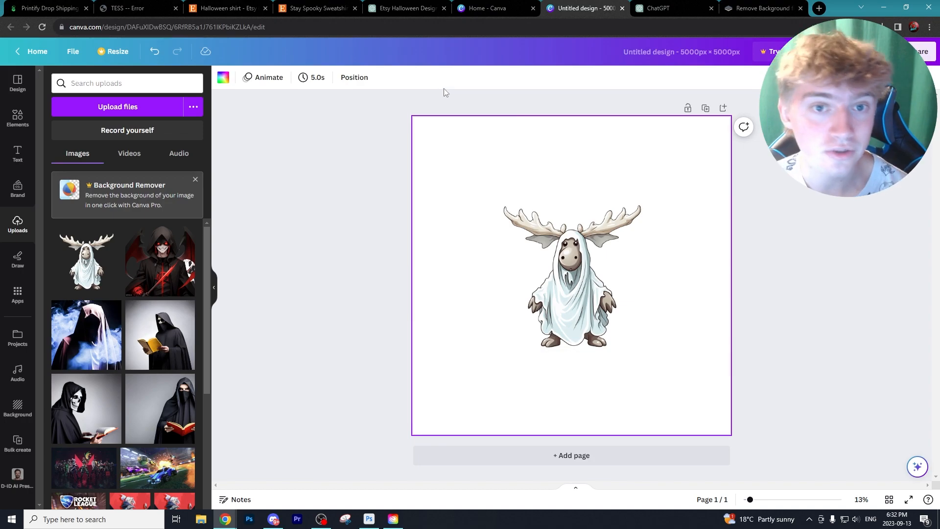
Ask ChatGPT for 30 funny Halloween pun slogans about a moose wearing a ghost costume, giving "Booutine (Poutine Pun)" as an example
{"action": "left_click", "coordinate": [397, 7]}
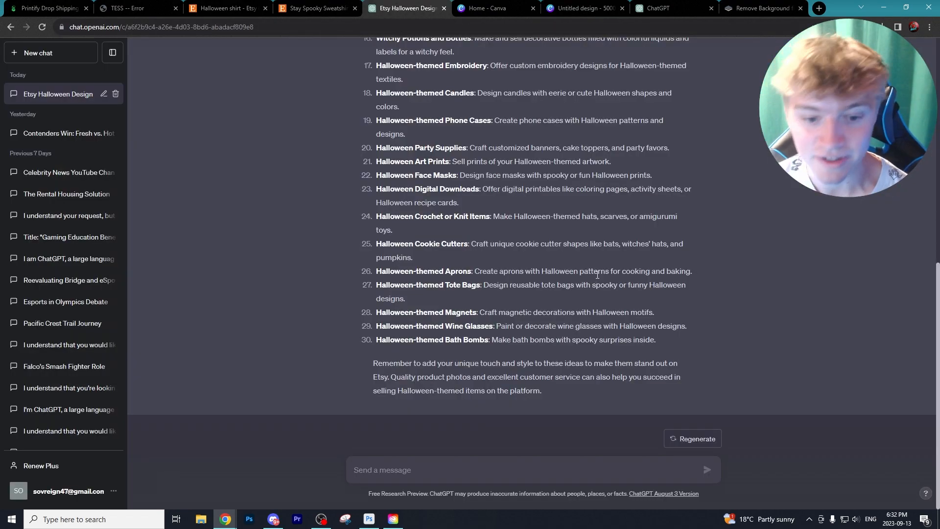
{"action": "type", "text": "Can you help me come up with a funny slogan or saying that involves a pun with a moose wearing a ghost costume. The pun can be anything revolved around halloween and a moose."}
{"action": "key", "text": "shift+Return"}
{"action": "key", "text": "shift+Return"}
{"action": "type", "text": "An example would be: Booutine (Poutine Pun)"}
{"action": "key", "text": "shift+Return"}
{"action": "key", "text": "shift+Return"}
{"action": "type", "text": "Give me 30 ideas"}
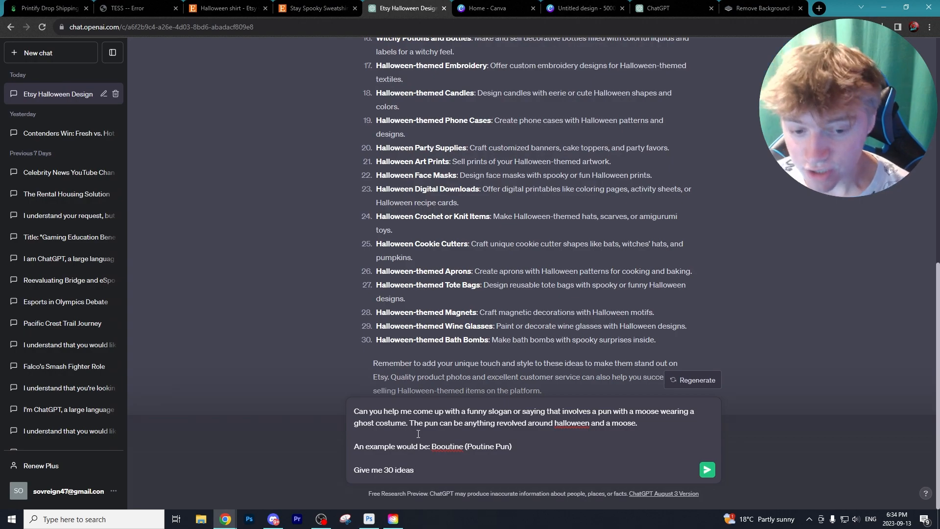
{"action": "key", "text": "Return"}
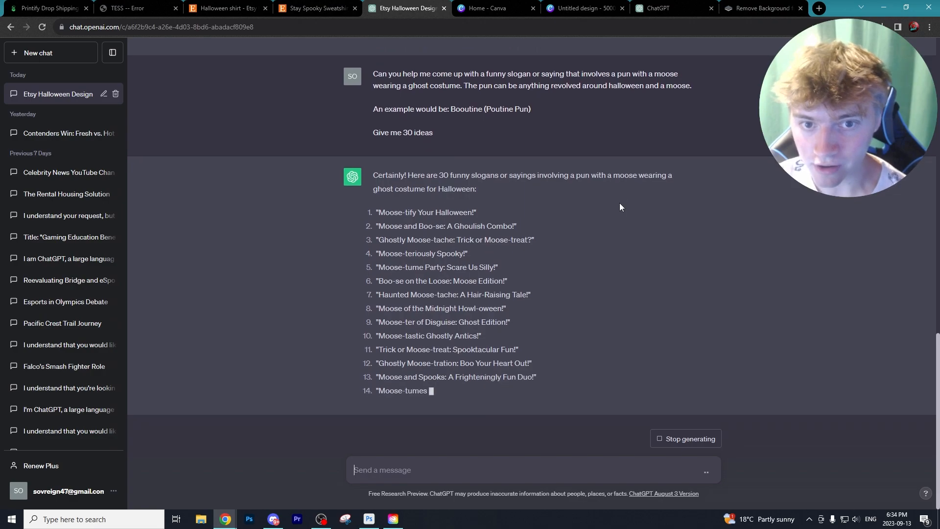
Read through the suggested moose and ghost slogans for one that suits the shirt design
{"action": "scroll", "coordinate": [620, 202], "scroll_direction": "up", "scroll_amount": 3}
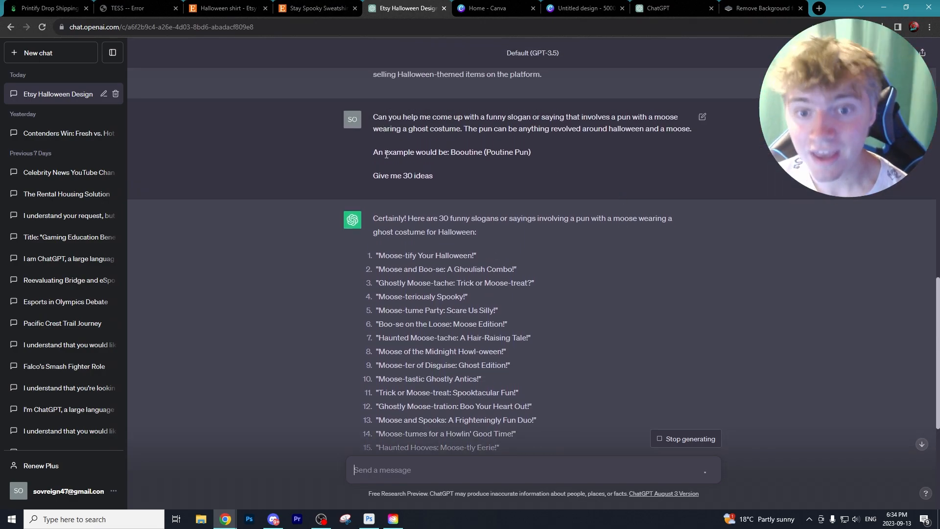
{"action": "left_click_drag", "start_coordinate": [557, 142], "coordinate": [556, 150]}
{"action": "left_click", "coordinate": [556, 151]}
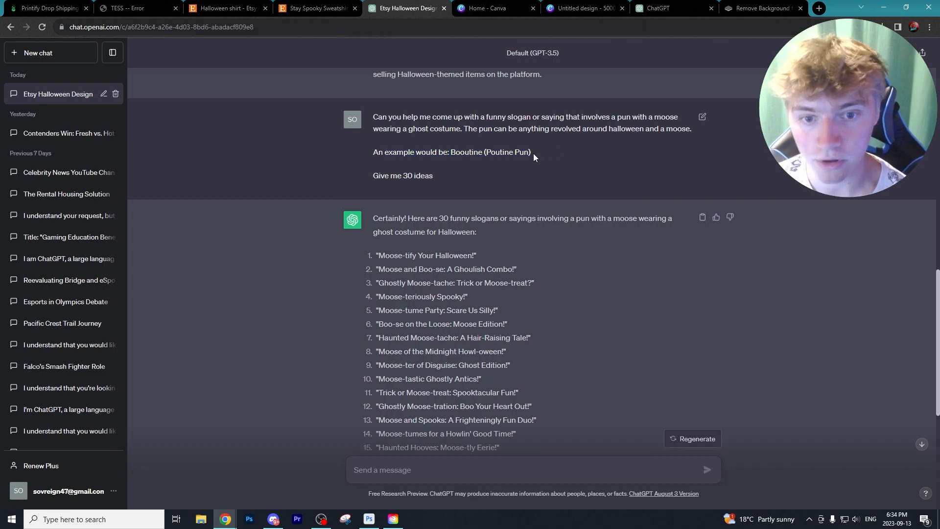
{"action": "scroll", "coordinate": [398, 184], "scroll_direction": "down", "scroll_amount": 6}
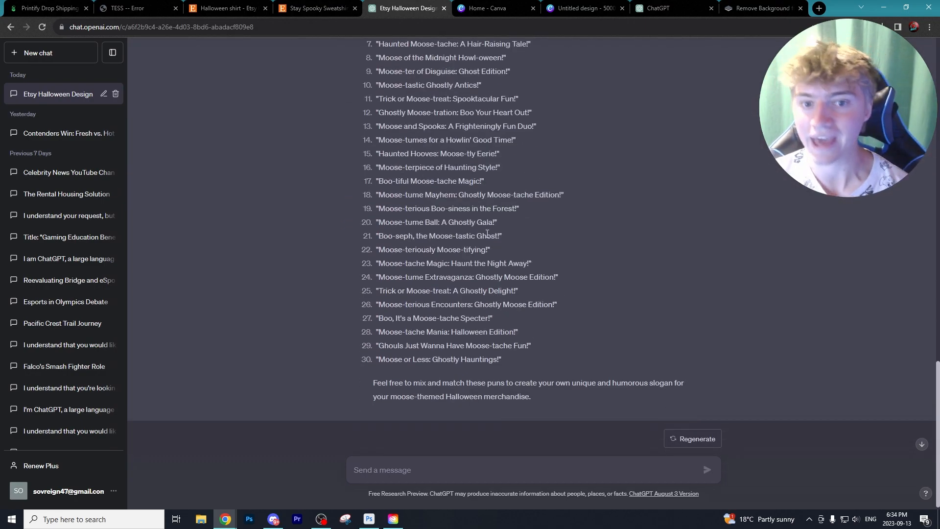
{"action": "scroll", "coordinate": [487, 233], "scroll_direction": "up", "scroll_amount": 3}
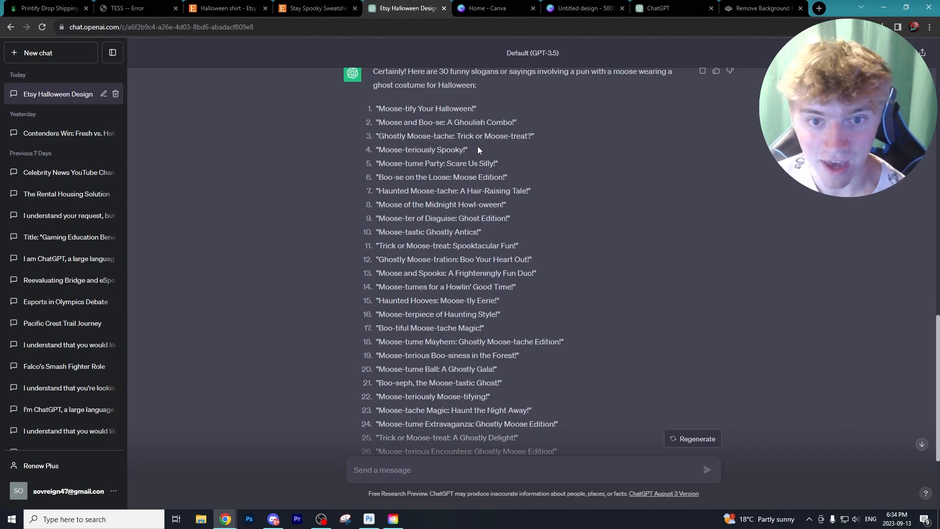
{"action": "scroll", "coordinate": [478, 147], "scroll_direction": "down", "scroll_amount": 1}
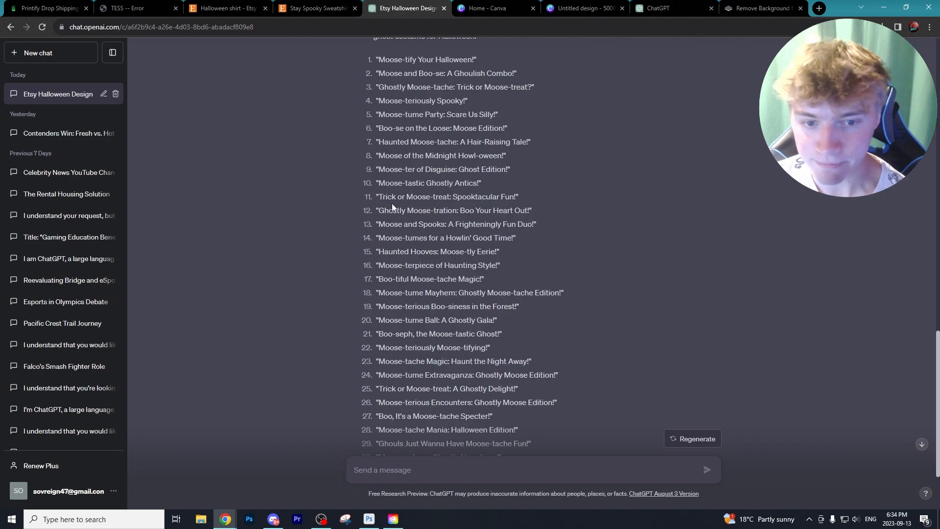
{"action": "left_click_drag", "start_coordinate": [390, 201], "coordinate": [414, 200]}
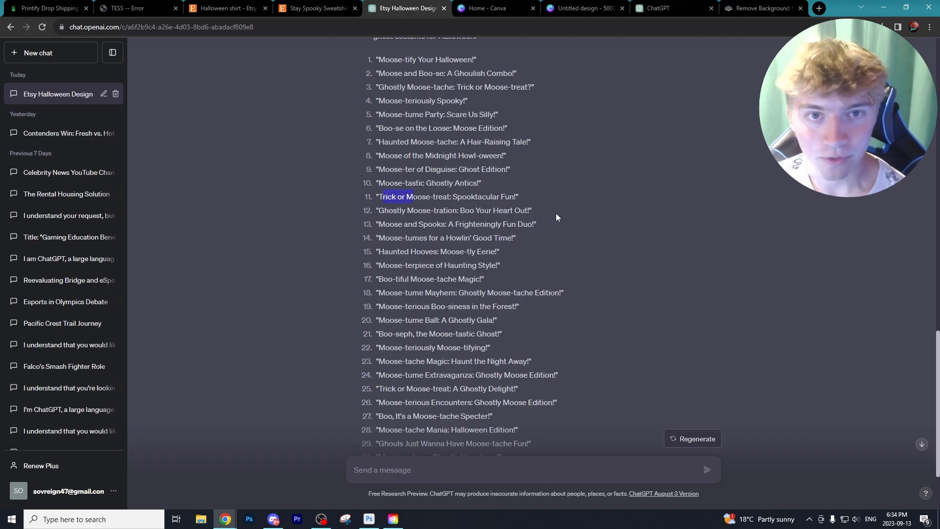
{"action": "scroll", "coordinate": [489, 278], "scroll_direction": "down", "scroll_amount": 1}
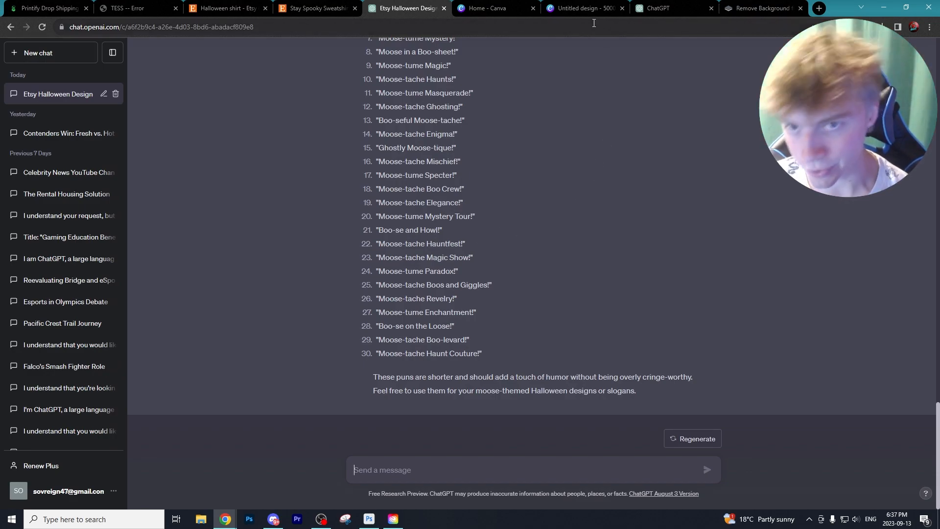
Return to the Canva design, search the graphics for "maple leaf" and add the solid red maple leaf to the page
{"action": "left_click", "coordinate": [586, 9]}
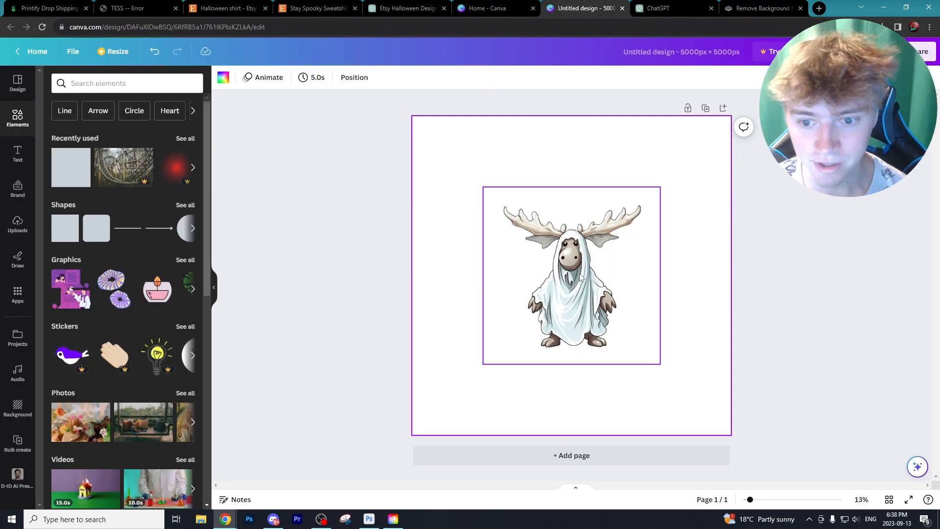
{"action": "left_click", "coordinate": [580, 277]}
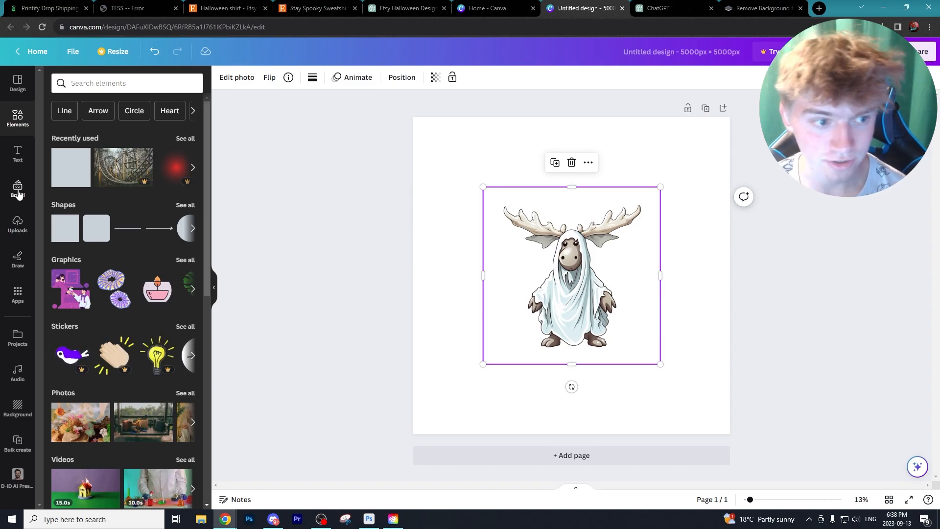
{"action": "left_click", "coordinate": [98, 82]}
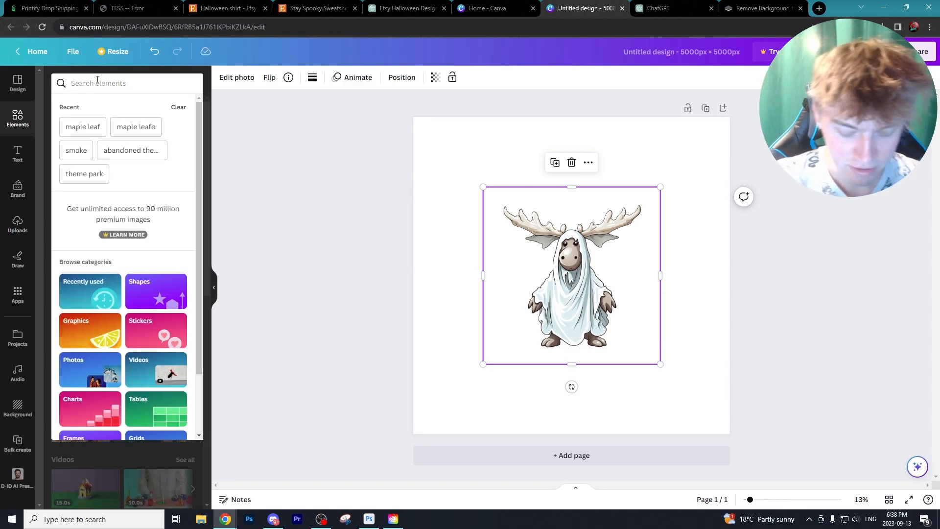
{"action": "type", "text": "maple leaf"}
{"action": "key", "text": "Return"}
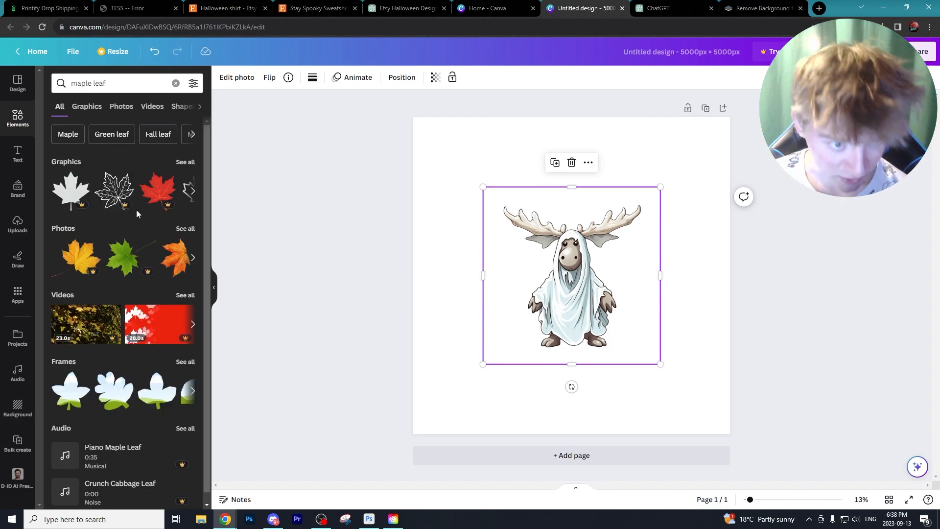
{"action": "left_click", "coordinate": [182, 164]}
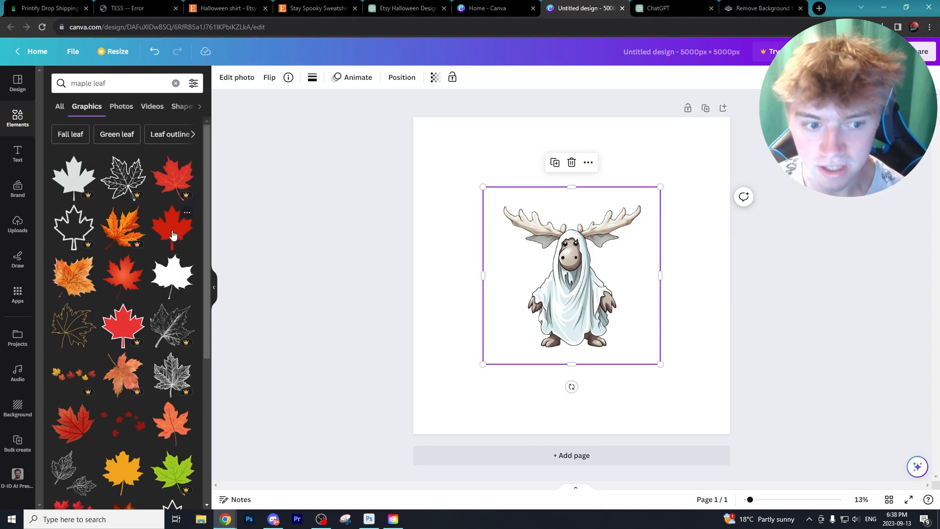
{"action": "left_click", "coordinate": [173, 234]}
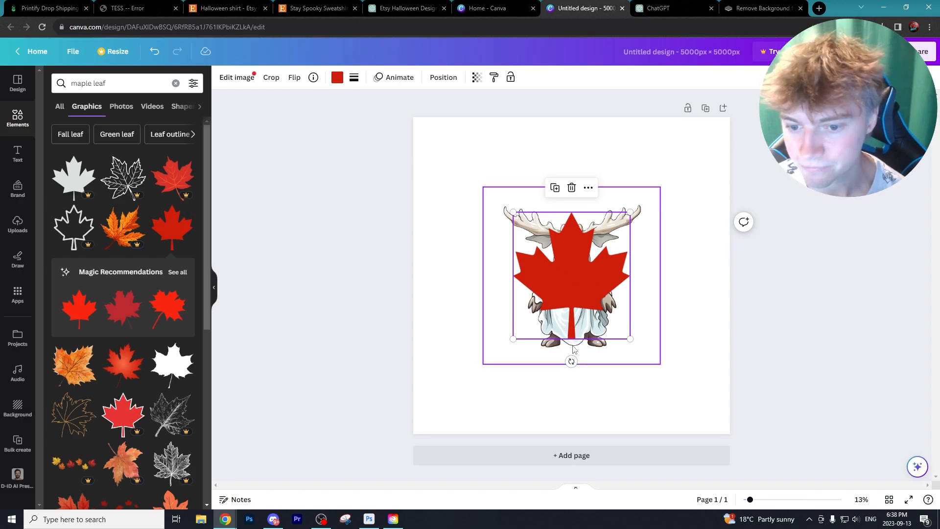
Enlarge the red maple leaf, centre it over the moose and send it to the back
{"action": "left_click_drag", "start_coordinate": [513, 338], "coordinate": [462, 392]}
{"action": "left_click_drag", "start_coordinate": [568, 331], "coordinate": [589, 298]}
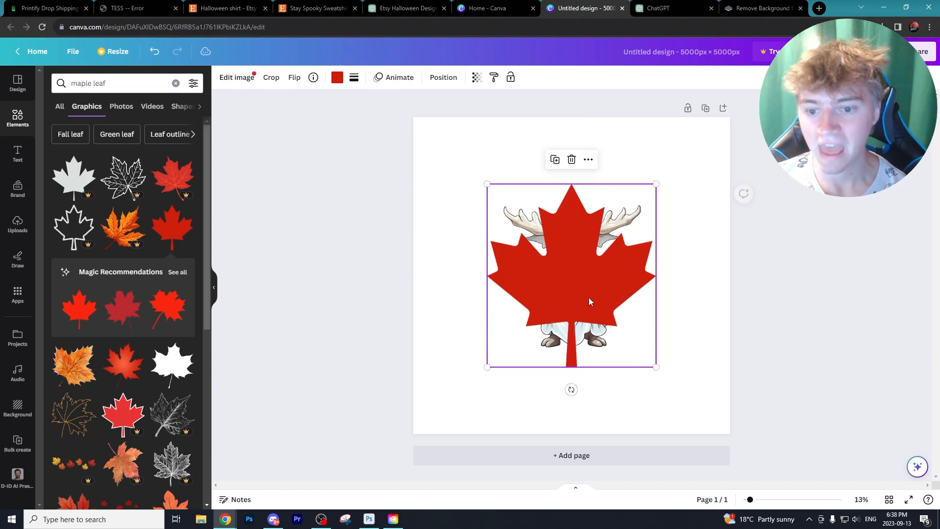
{"action": "right_click", "coordinate": [586, 294]}
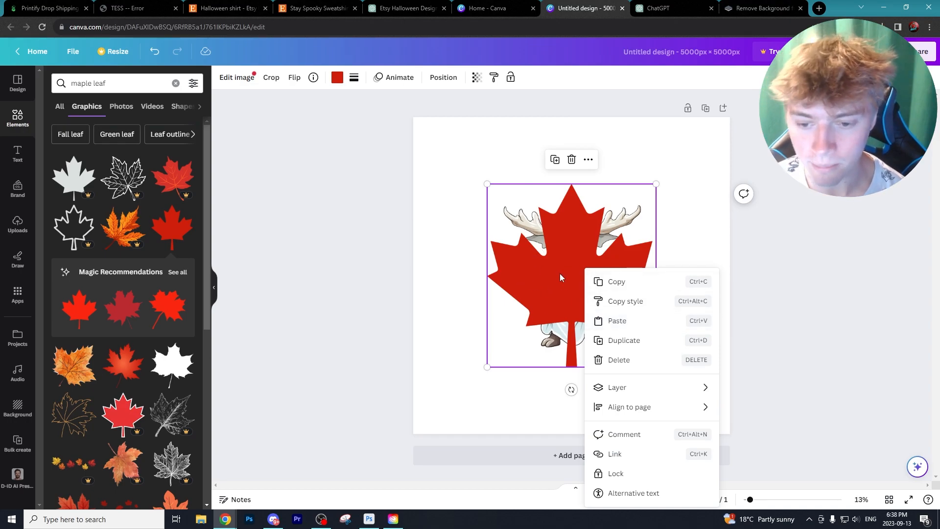
{"action": "mouse_move", "coordinate": [639, 387]}
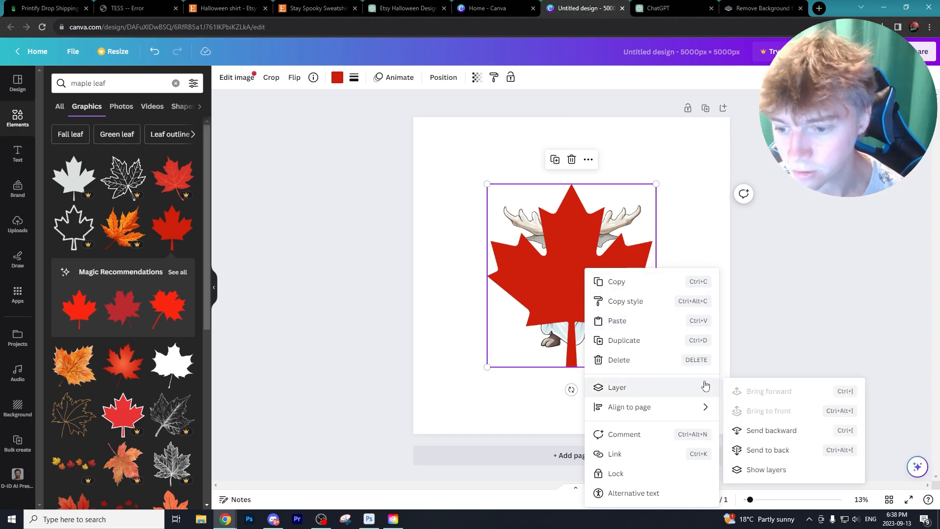
{"action": "left_click", "coordinate": [790, 451]}
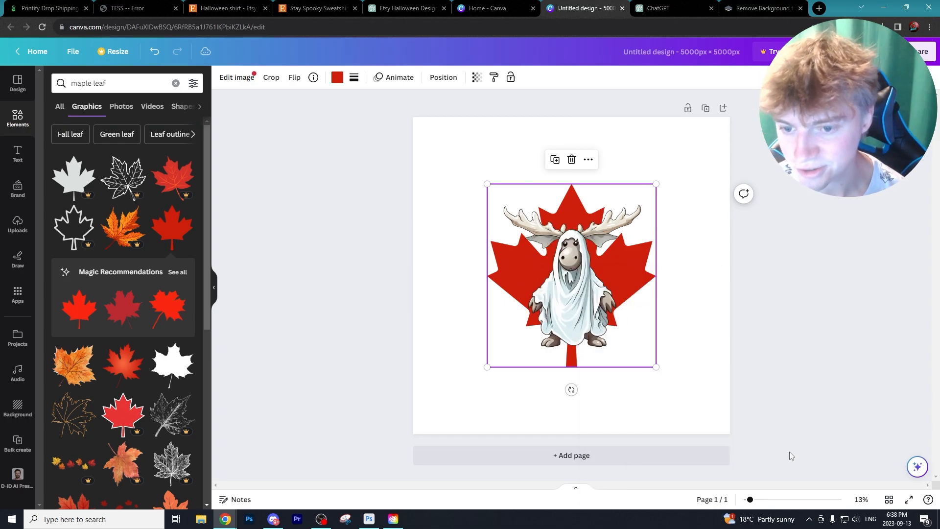
{"action": "left_click", "coordinate": [696, 286]}
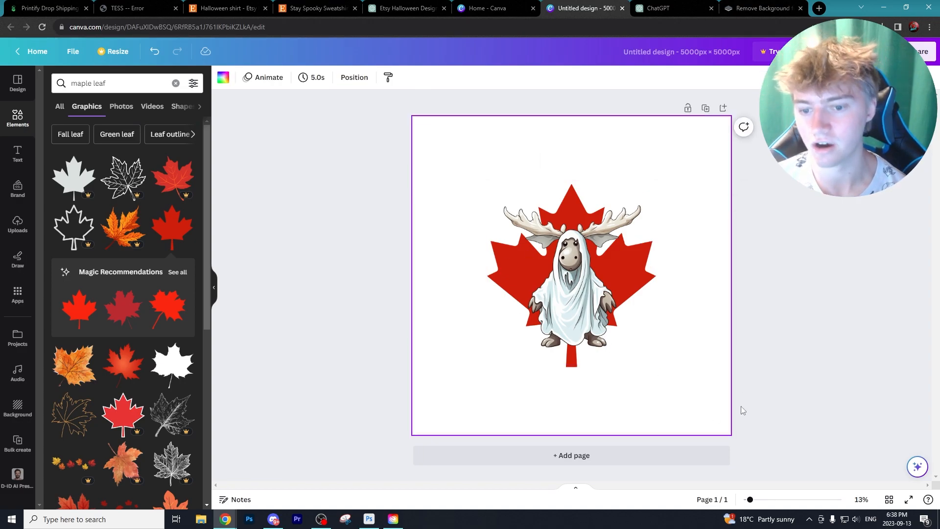
Browse the ready-made font combinations for a lettering style for the slogan
{"action": "left_click", "coordinate": [17, 154]}
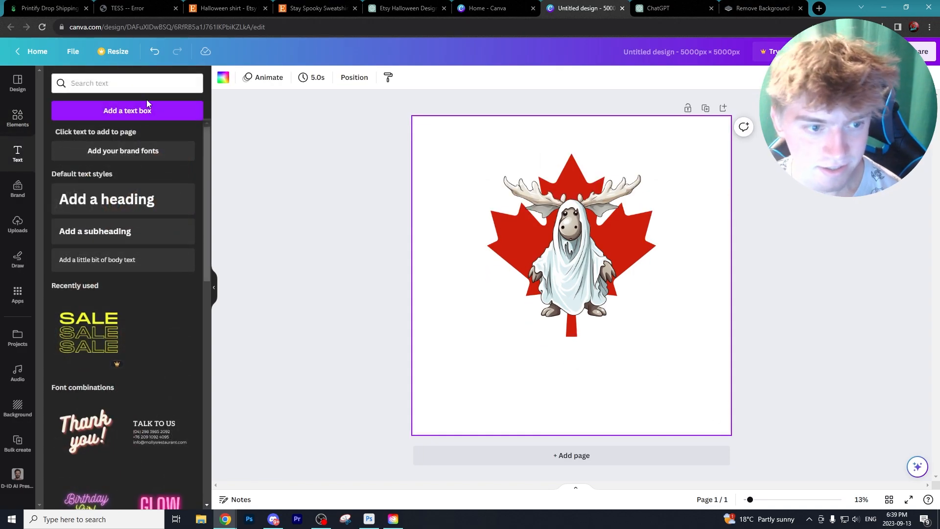
{"action": "scroll", "coordinate": [141, 257], "scroll_direction": "down", "scroll_amount": 7}
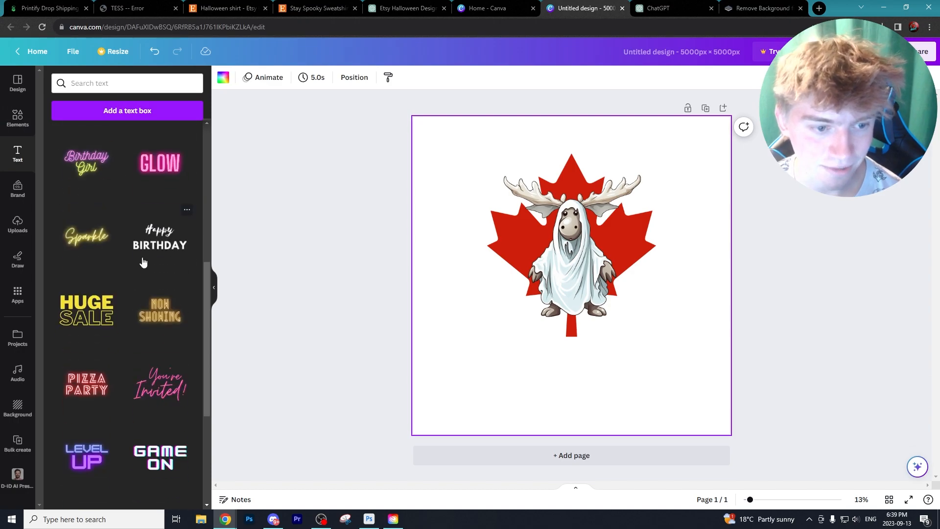
{"action": "scroll", "coordinate": [153, 286], "scroll_direction": "down", "scroll_amount": 6}
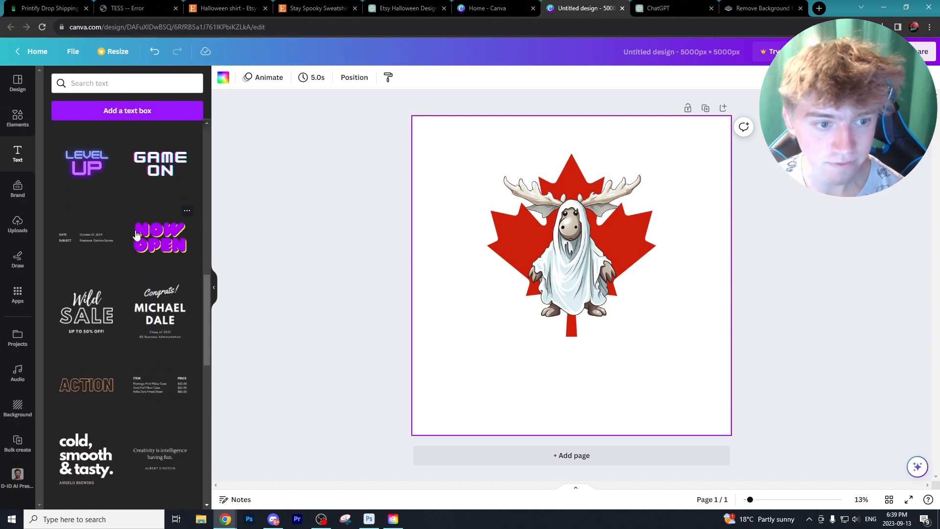
{"action": "scroll", "coordinate": [141, 212], "scroll_direction": "up", "scroll_amount": 3}
{"action": "scroll", "coordinate": [141, 212], "scroll_direction": "down", "scroll_amount": 10}
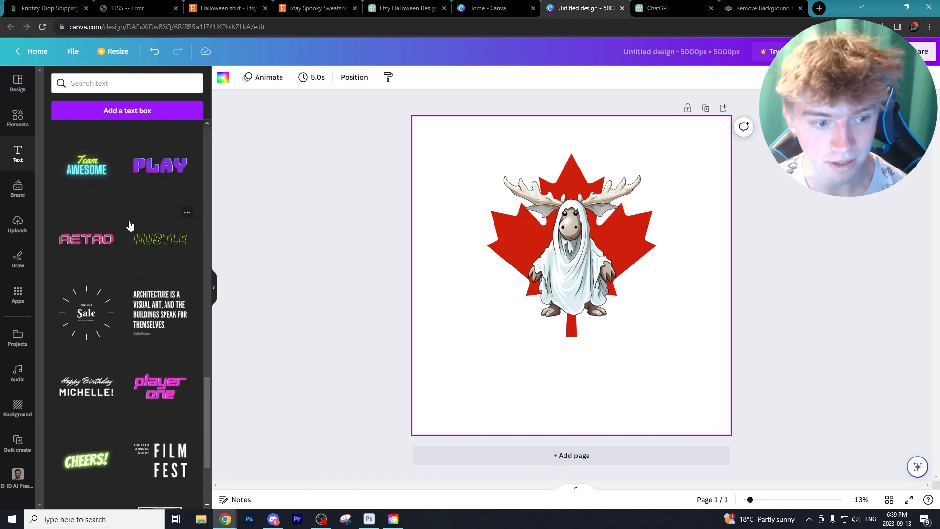
{"action": "scroll", "coordinate": [147, 258], "scroll_direction": "down", "scroll_amount": 7}
{"action": "scroll", "coordinate": [148, 259], "scroll_direction": "down", "scroll_amount": 6}
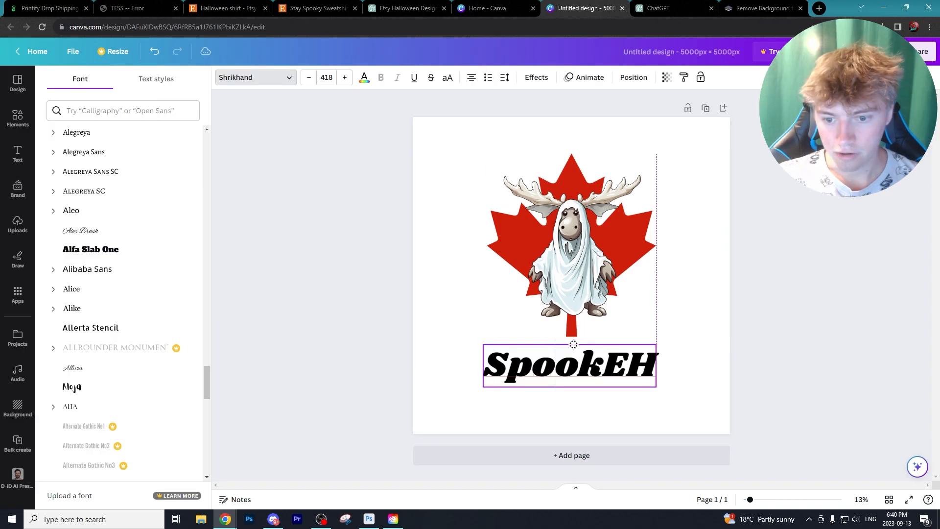
Position the "SpookEH" text beneath the maple leaf and set its letter spacing to 124 and line spacing to 1.3
{"action": "mouse_move", "coordinate": [572, 342]}
{"action": "left_mouse_down"}
{"action": "mouse_move", "coordinate": [564, 342]}
{"action": "mouse_move", "coordinate": [576, 342]}
{"action": "left_mouse_up"}
{"action": "left_click", "coordinate": [504, 77]}
{"action": "left_click_drag", "start_coordinate": [526, 117], "coordinate": [551, 145]}
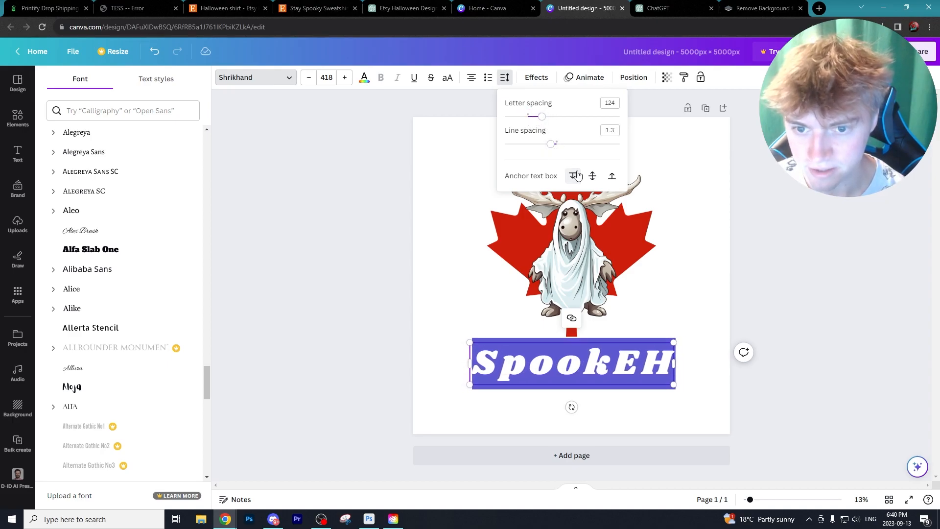
{"action": "key", "text": "Escape"}
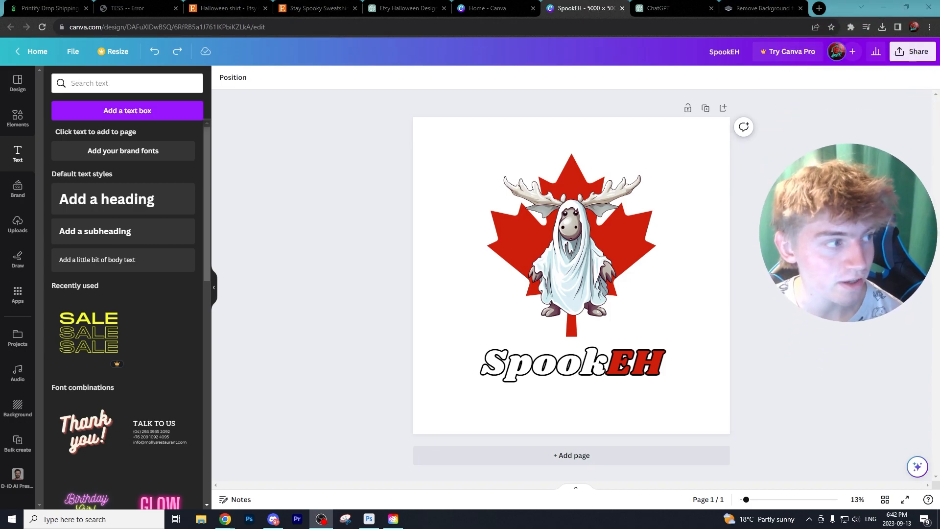
Download the finished SpookEH design as a PNG file
{"action": "left_click", "coordinate": [917, 53]}
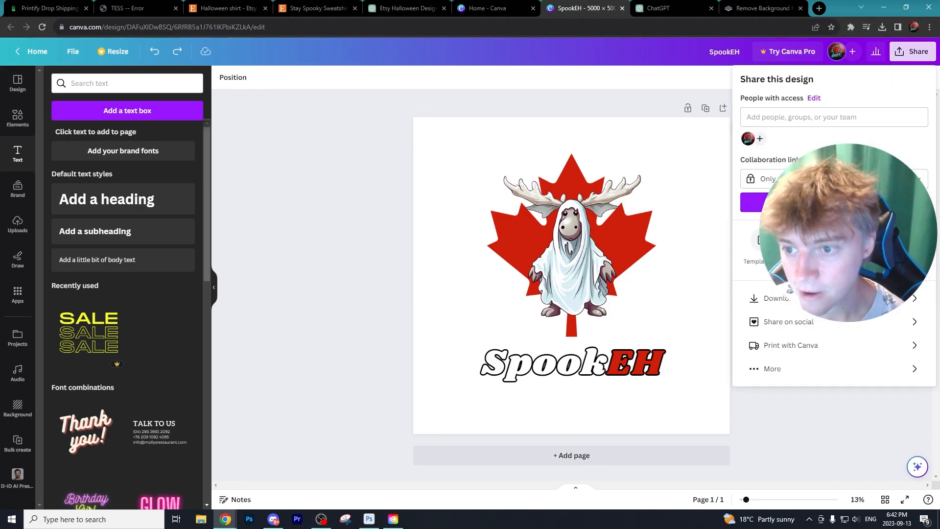
{"action": "left_click", "coordinate": [789, 299]}
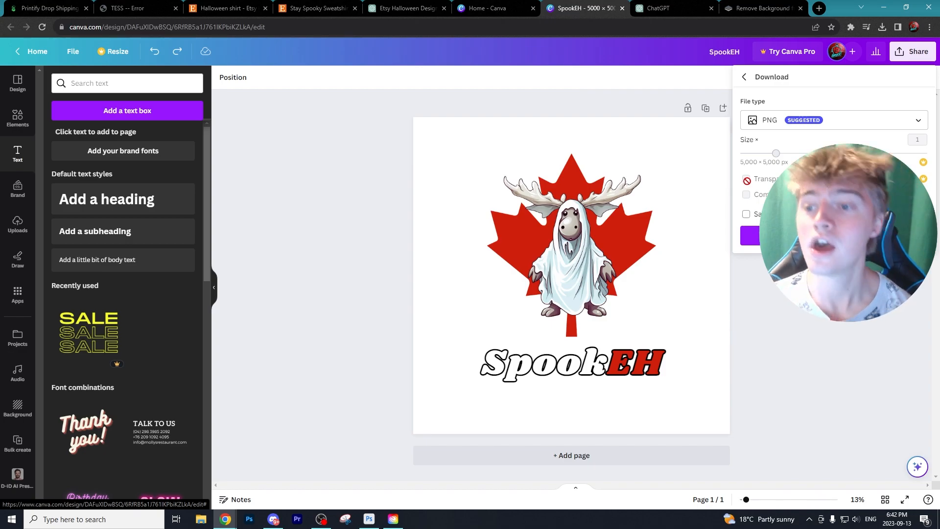
{"action": "left_click", "coordinate": [835, 236]}
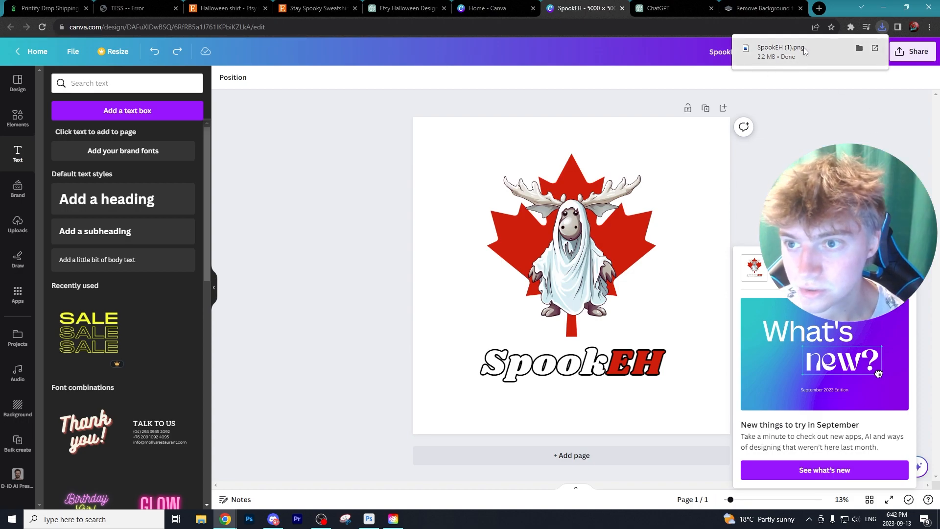
Switch to remove.bg, clear the previous moose result and upload the downloaded SpookEH image for background removal
{"action": "left_click", "coordinate": [765, 8]}
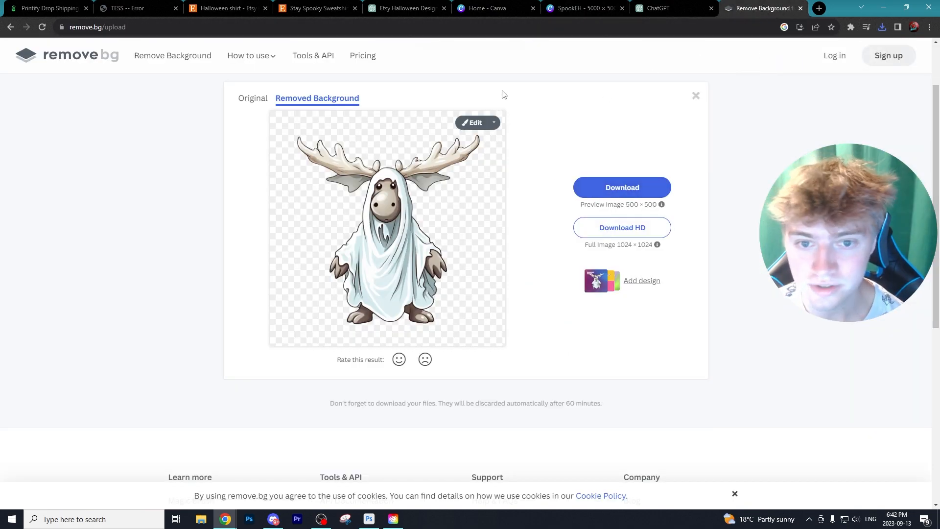
{"action": "left_click", "coordinate": [695, 95]}
{"action": "left_click", "coordinate": [442, 311]}
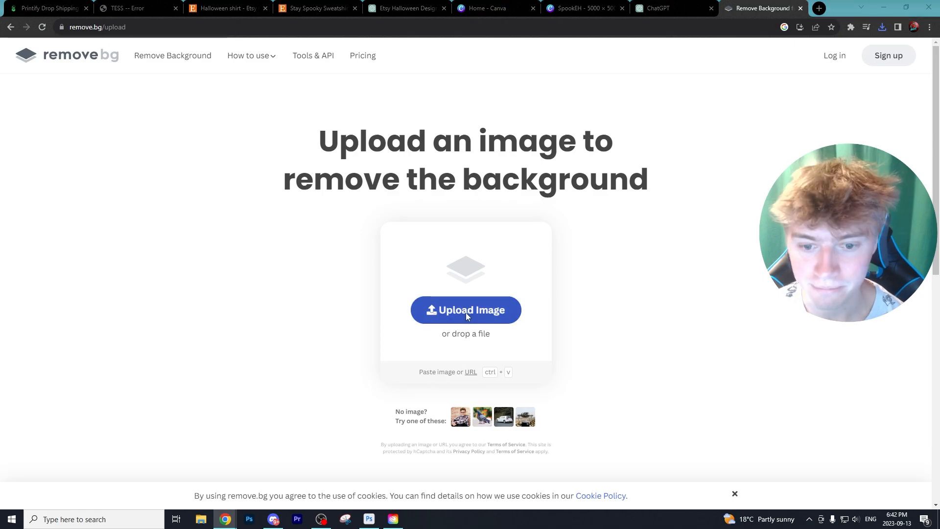
{"action": "left_click", "coordinate": [220, 170]}
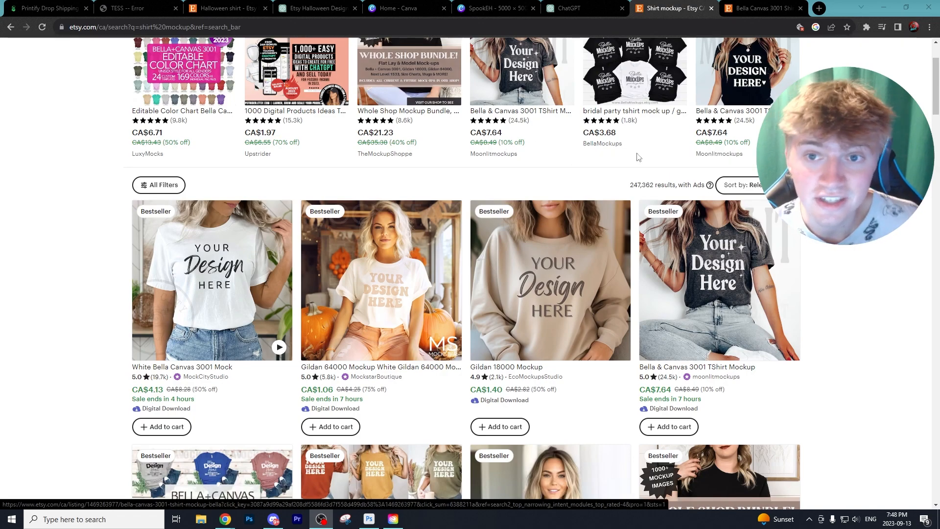
Examine the product photos of competing "halloween shirt" listings on Etsy
{"action": "left_click", "coordinate": [233, 15]}
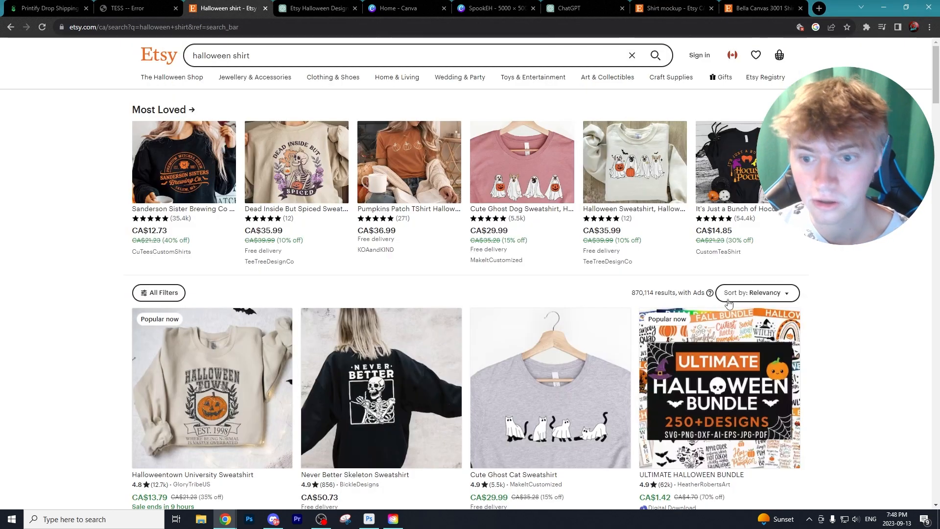
{"action": "scroll", "coordinate": [601, 260], "scroll_direction": "down", "scroll_amount": 7}
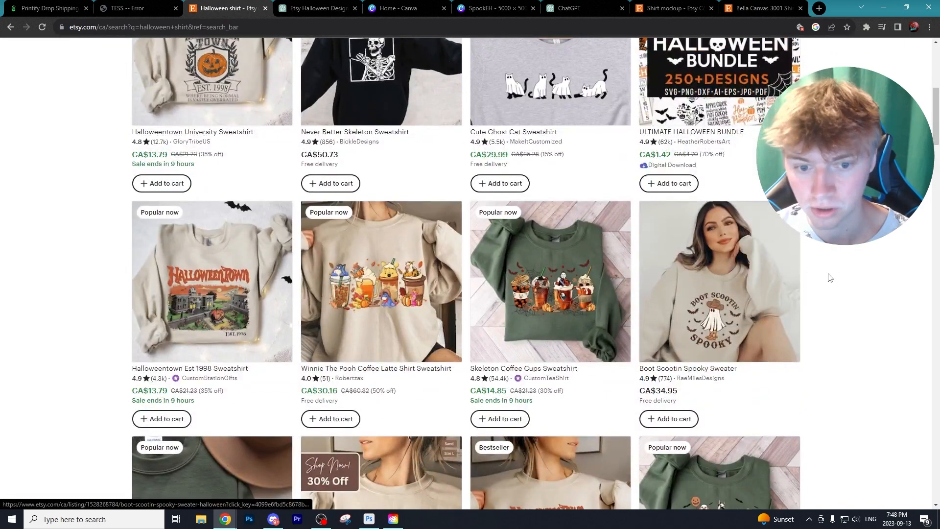
{"action": "scroll", "coordinate": [686, 220], "scroll_direction": "down", "scroll_amount": 12}
{"action": "scroll", "coordinate": [557, 167], "scroll_direction": "up", "scroll_amount": 3}
{"action": "scroll", "coordinate": [713, 269], "scroll_direction": "up", "scroll_amount": 1}
{"action": "scroll", "coordinate": [734, 228], "scroll_direction": "down", "scroll_amount": 6}
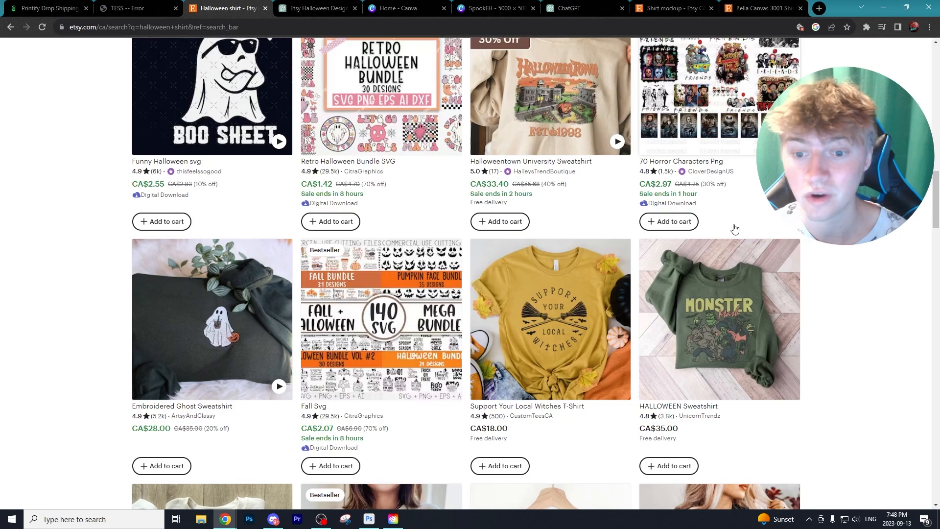
Compare the styles and prices of the "shirt mockup" listings on Etsy
{"action": "left_click", "coordinate": [681, 6]}
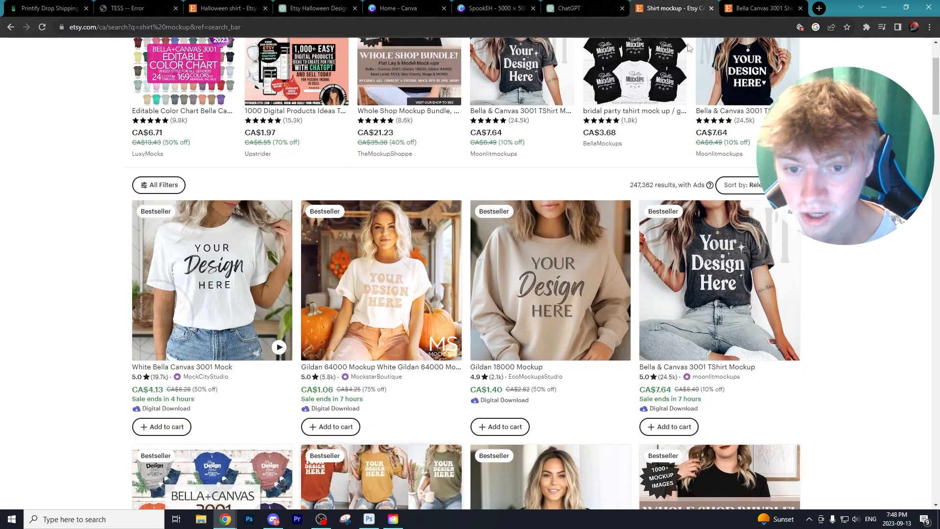
{"action": "scroll", "coordinate": [182, 86], "scroll_direction": "up", "scroll_amount": 3}
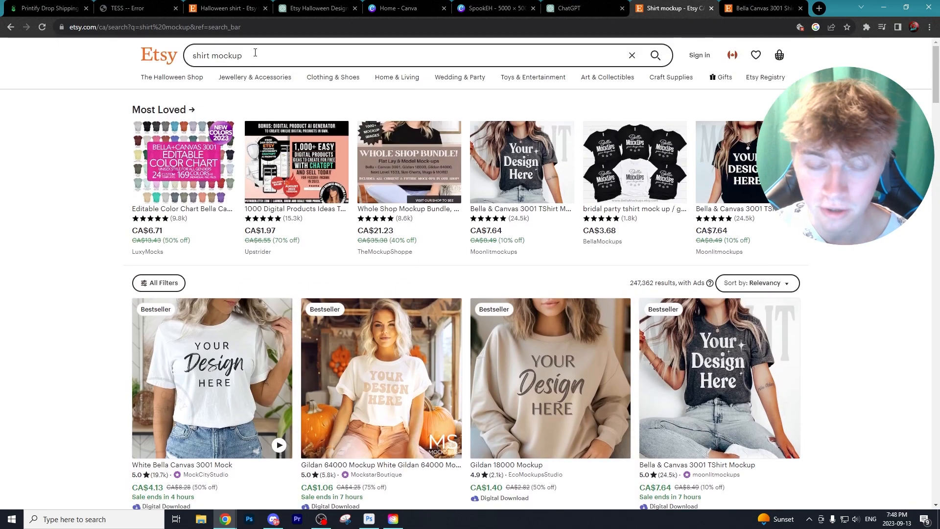
{"action": "scroll", "coordinate": [360, 133], "scroll_direction": "down", "scroll_amount": 5}
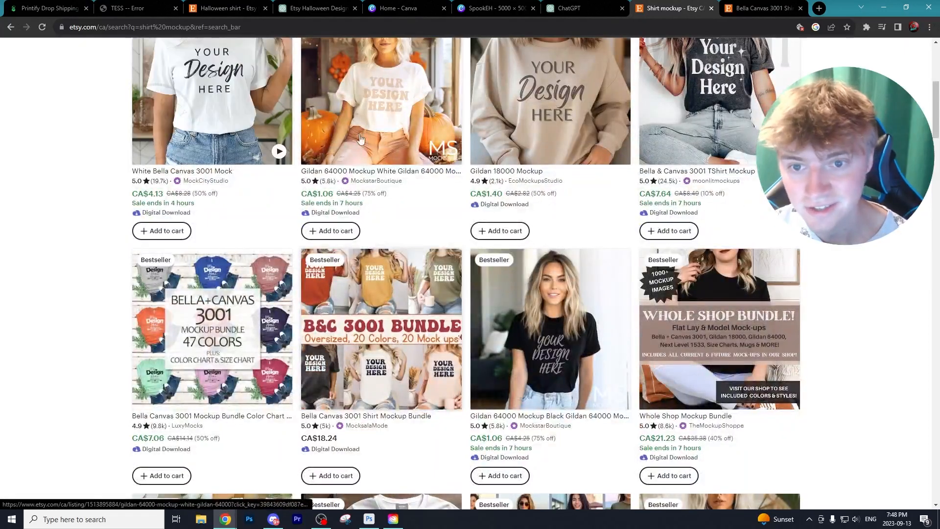
{"action": "scroll", "coordinate": [360, 133], "scroll_direction": "up", "scroll_amount": 2}
{"action": "scroll", "coordinate": [492, 152], "scroll_direction": "down", "scroll_amount": 6}
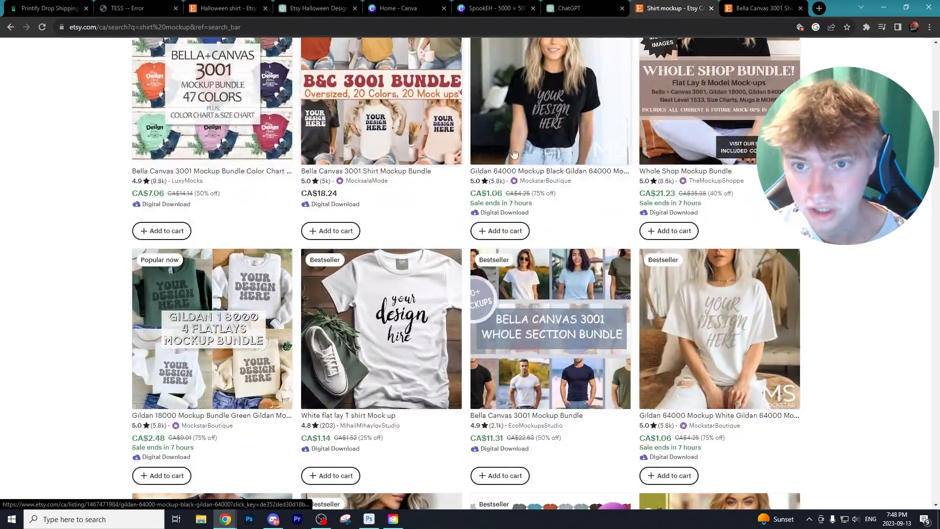
{"action": "scroll", "coordinate": [492, 152], "scroll_direction": "up", "scroll_amount": 2}
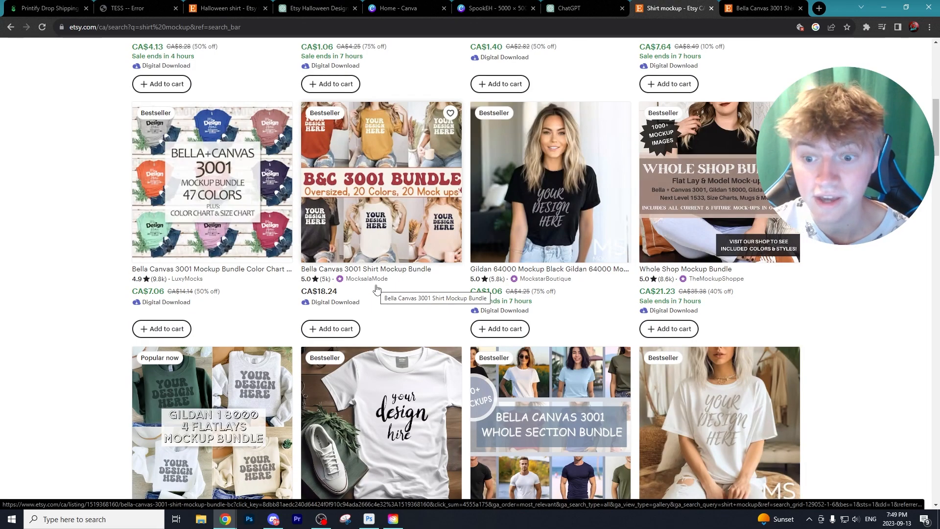
{"action": "scroll", "coordinate": [376, 289], "scroll_direction": "down", "scroll_amount": 3}
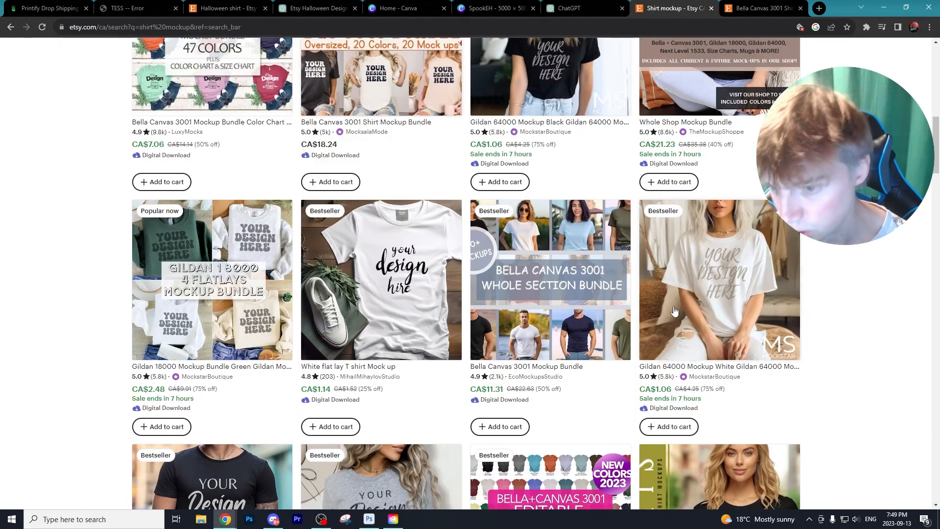
{"action": "scroll", "coordinate": [676, 326], "scroll_direction": "down", "scroll_amount": 4}
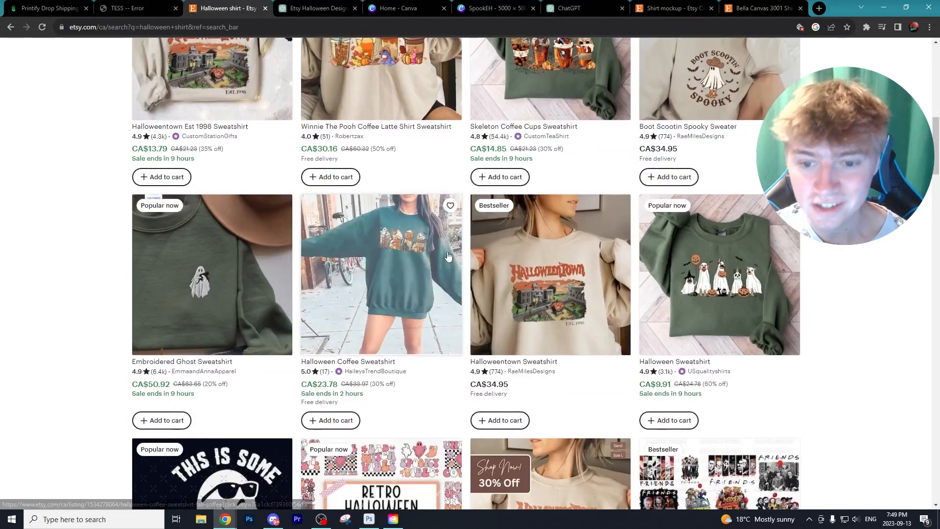
Return to the Etsy Halloween shirt results and study how the sweatshirt listings present their designs on models
{"action": "scroll", "coordinate": [544, 266], "scroll_direction": "up", "scroll_amount": 3}
{"action": "scroll", "coordinate": [544, 265], "scroll_direction": "down", "scroll_amount": 4}
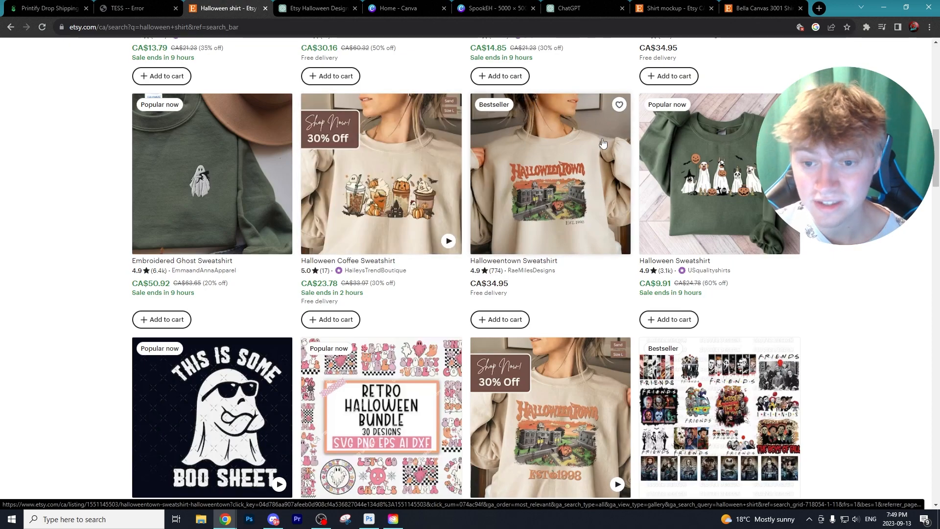
{"action": "scroll", "coordinate": [603, 143], "scroll_direction": "up", "scroll_amount": 1}
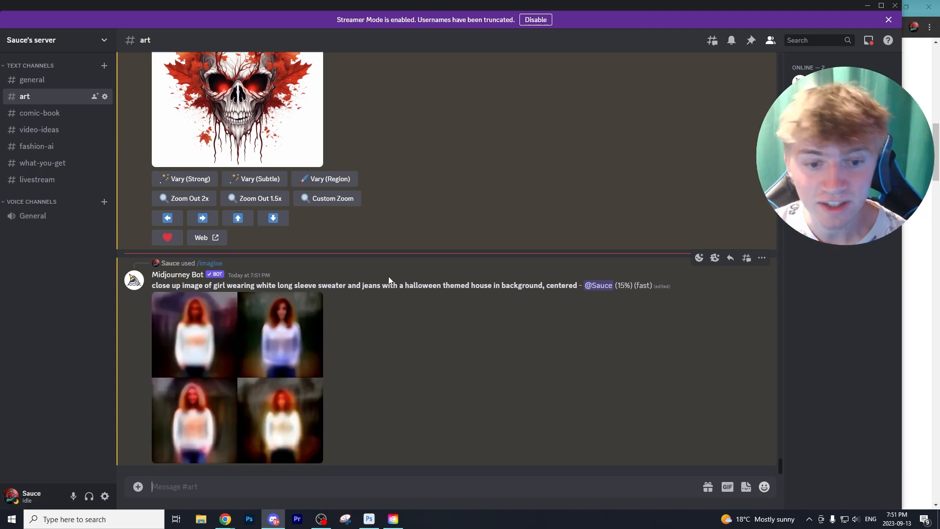
Review the Midjourney prompt and image grids of girls in white sweaters before Halloween houses in the Discord art channel
{"action": "left_click_drag", "start_coordinate": [155, 286], "coordinate": [265, 287]}
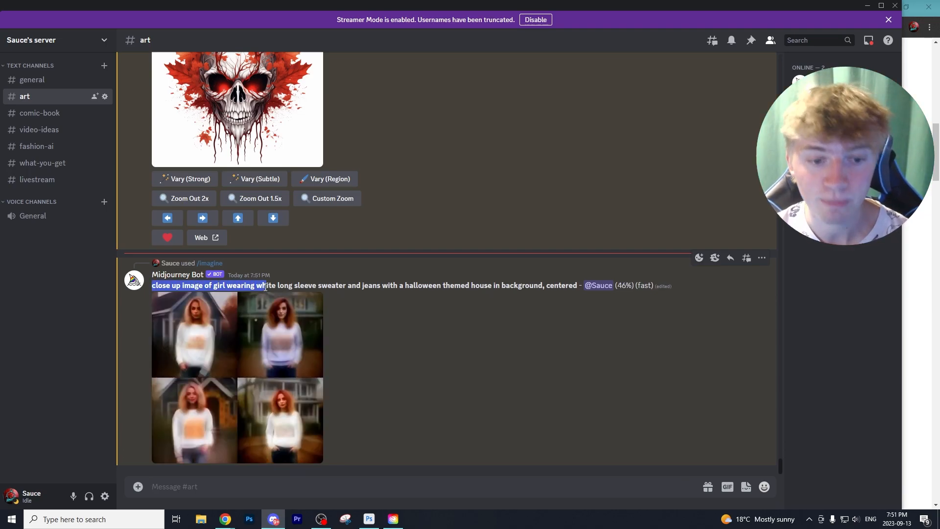
{"action": "left_click", "coordinate": [344, 327]}
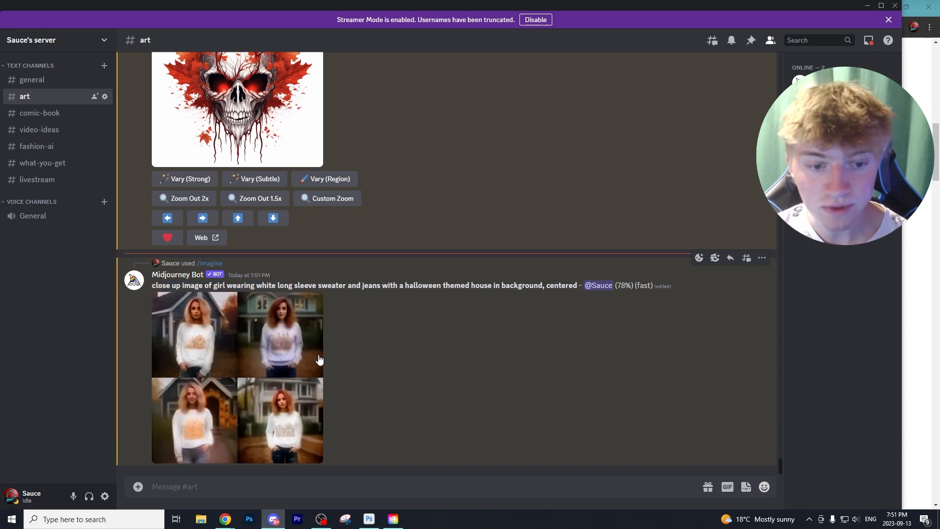
{"action": "left_click", "coordinate": [296, 337]}
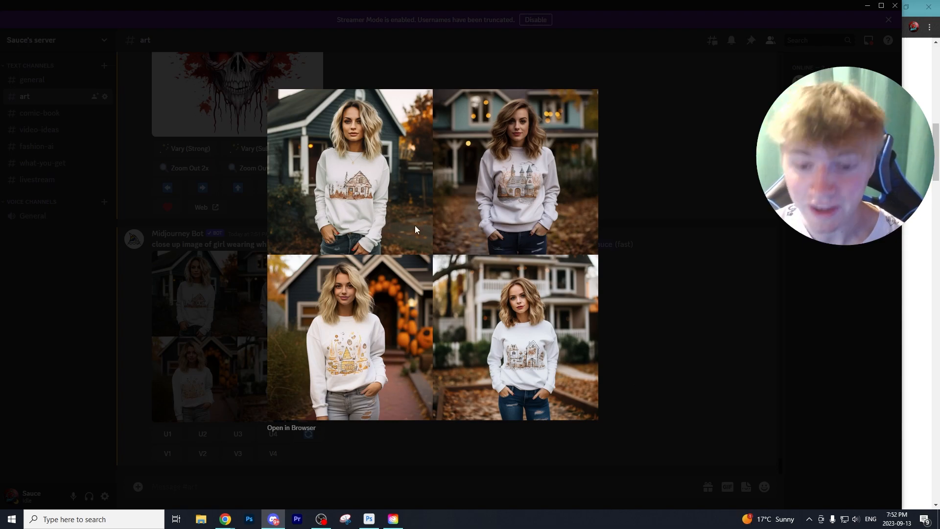
{"action": "left_click", "coordinate": [644, 289]}
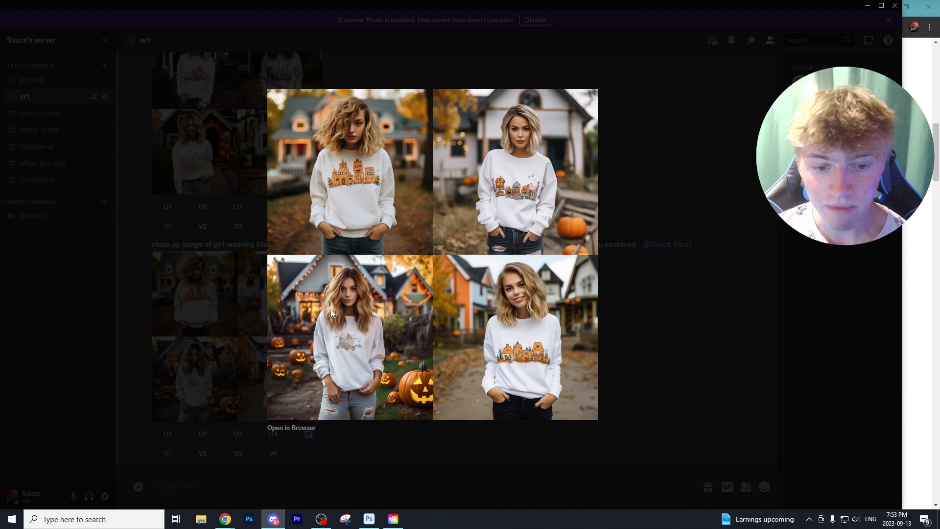
{"action": "left_click", "coordinate": [669, 342]}
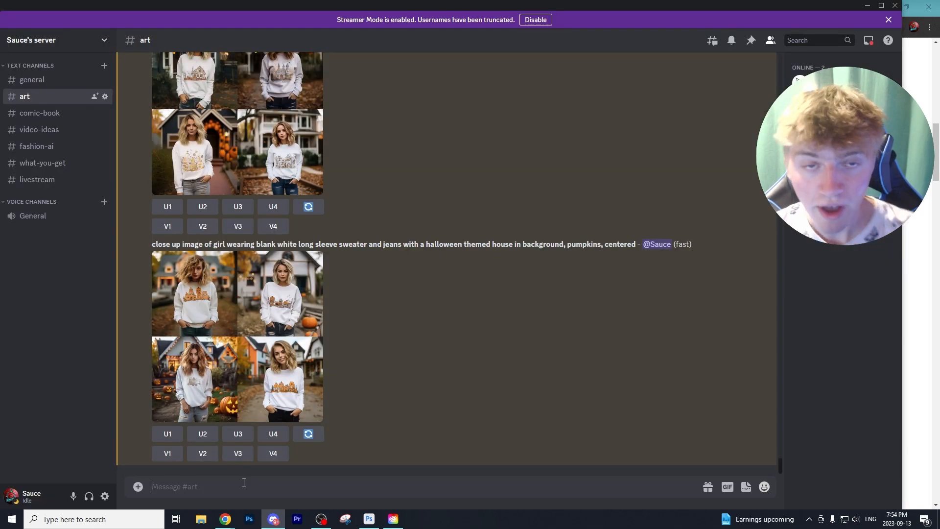
Generate Midjourney images of a girl in a plain white long-sleeve sweater and jeans before a Halloween-themed house with pumpkins in the yard, centered
{"action": "type", "text": "/"}
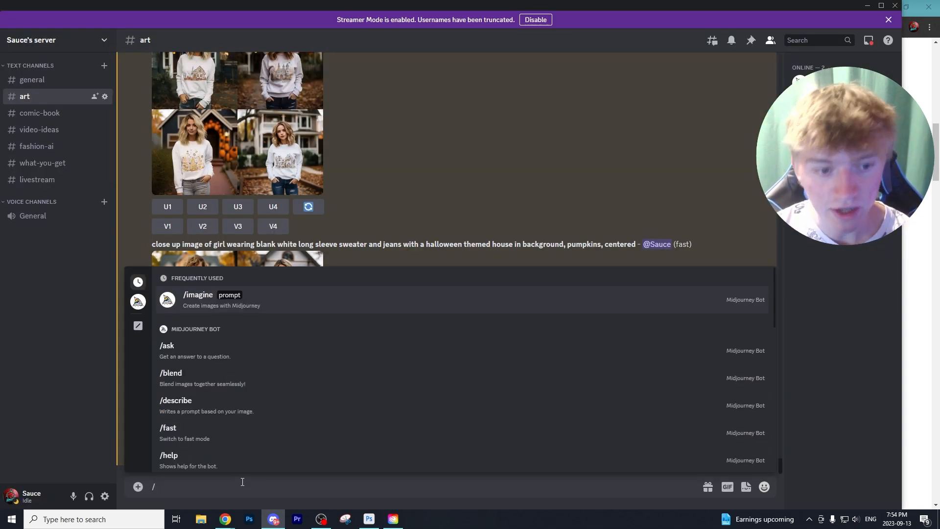
{"action": "key", "text": "Return"}
{"action": "type", "text": "close up image of girl wearing plain white longe sleeve sweater with nothing on it, she's wearing jeans, she's in front of a house that is halloween themed with pumpkins in the yard, centered"}
{"action": "key", "text": "Return"}
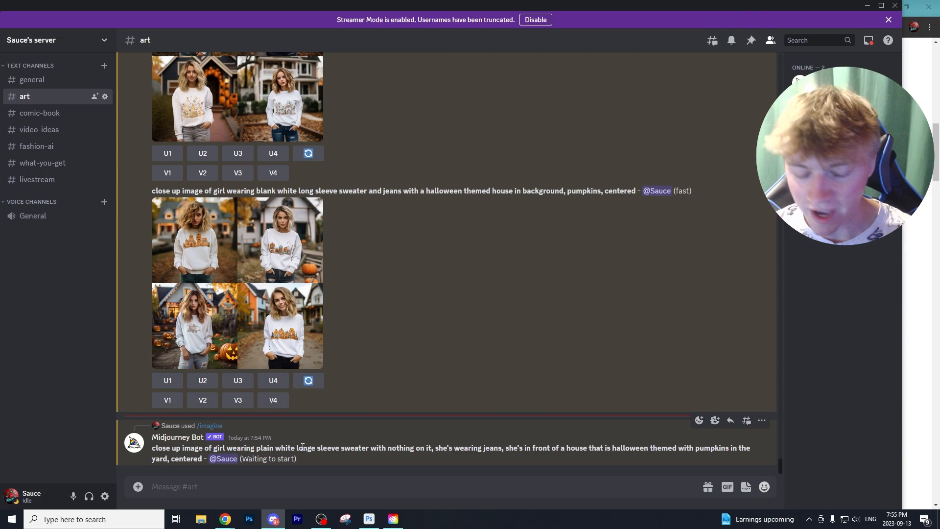
Inspect the new grid of plain-sweater photos enlarged and upscale image 1
{"action": "left_click", "coordinate": [321, 406]}
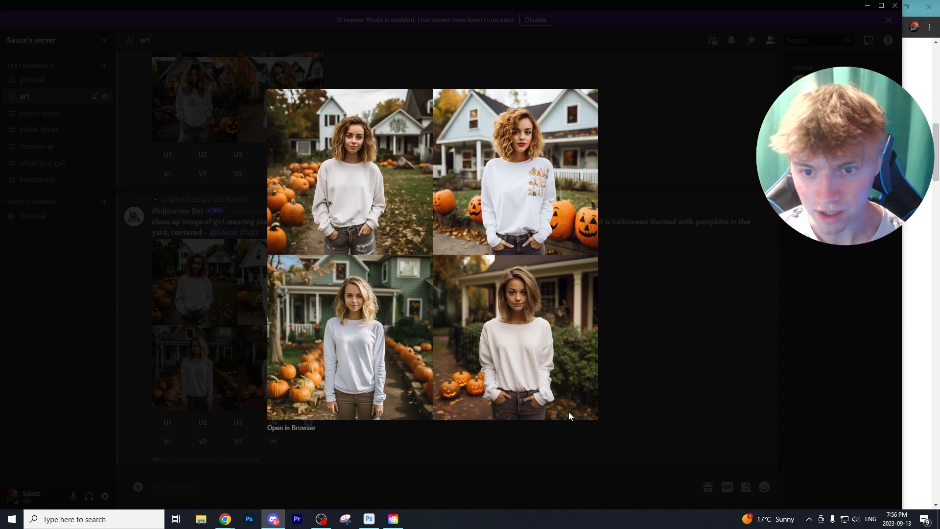
{"action": "left_click", "coordinate": [685, 316]}
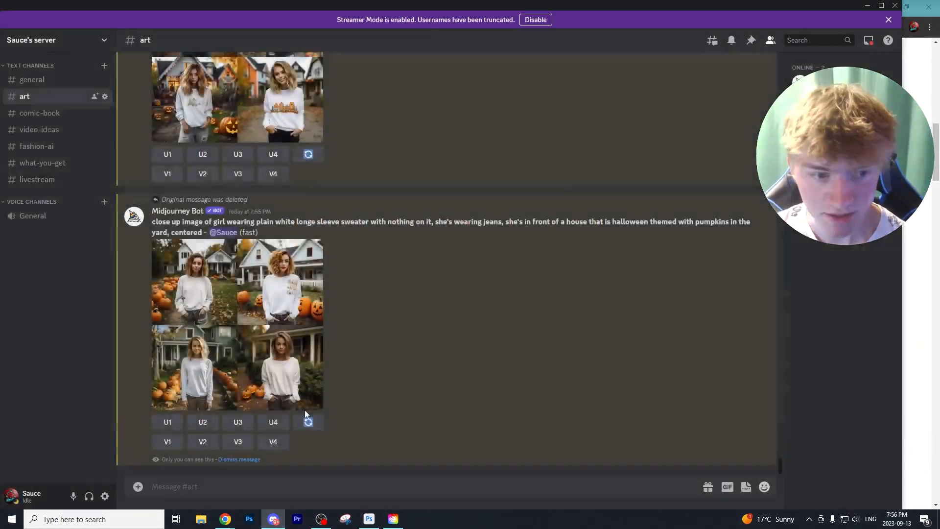
{"action": "left_click", "coordinate": [167, 424]}
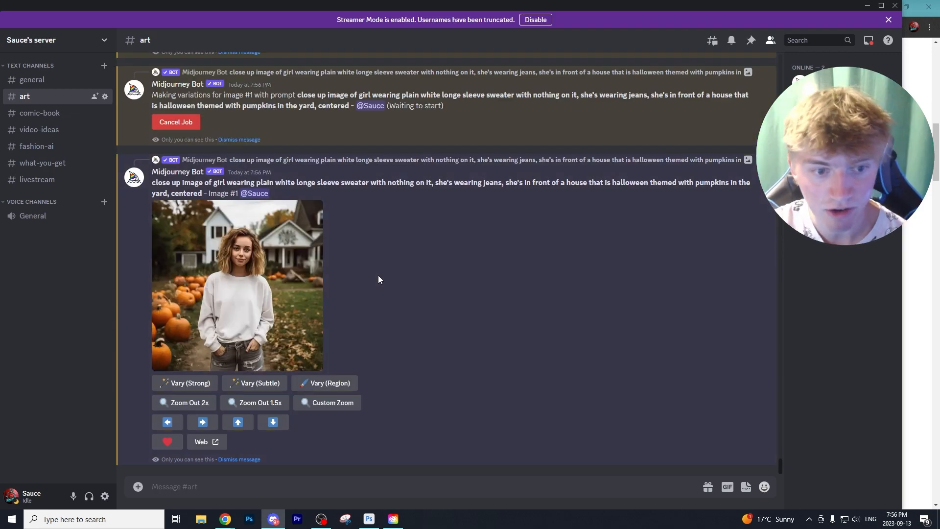
Compare the generated variations with the upscaled image 1 and open the upscaled photo in the browser
{"action": "left_click", "coordinate": [249, 301]}
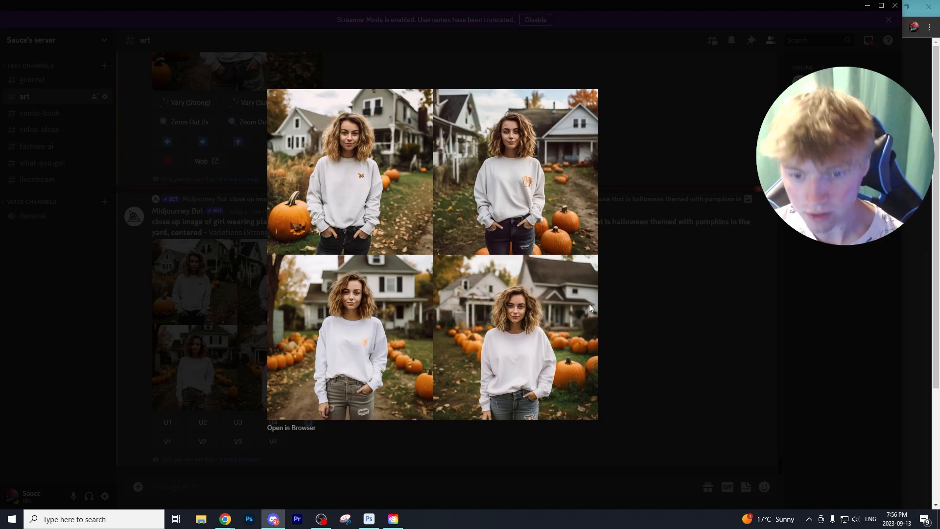
{"action": "left_click", "coordinate": [648, 293]}
{"action": "scroll", "coordinate": [560, 309], "scroll_direction": "up", "scroll_amount": 3}
{"action": "left_click", "coordinate": [296, 169]}
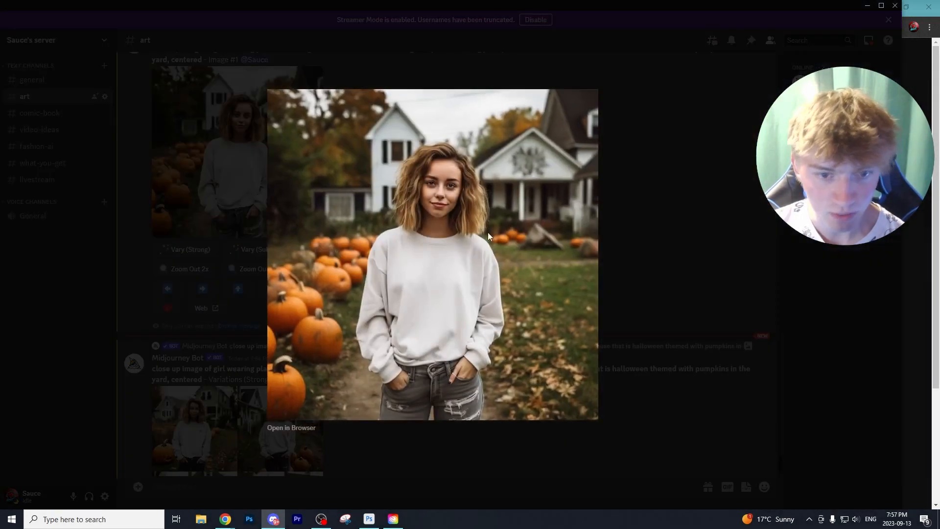
{"action": "left_click", "coordinate": [291, 427]}
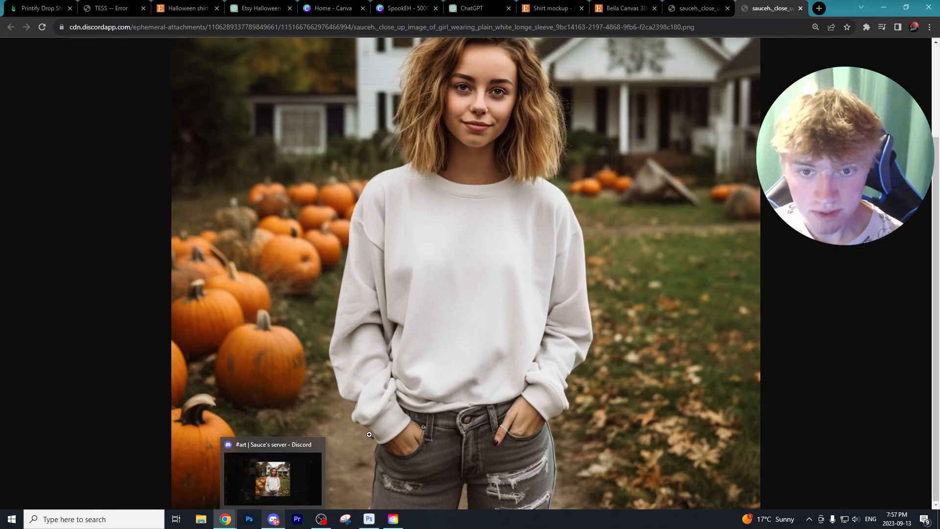
Return to Discord and replace the word "white" in the /imagine sweater prompt with "back"
{"action": "left_click", "coordinate": [274, 520]}
{"action": "left_click", "coordinate": [615, 401]}
{"action": "double_click", "coordinate": [306, 478]}
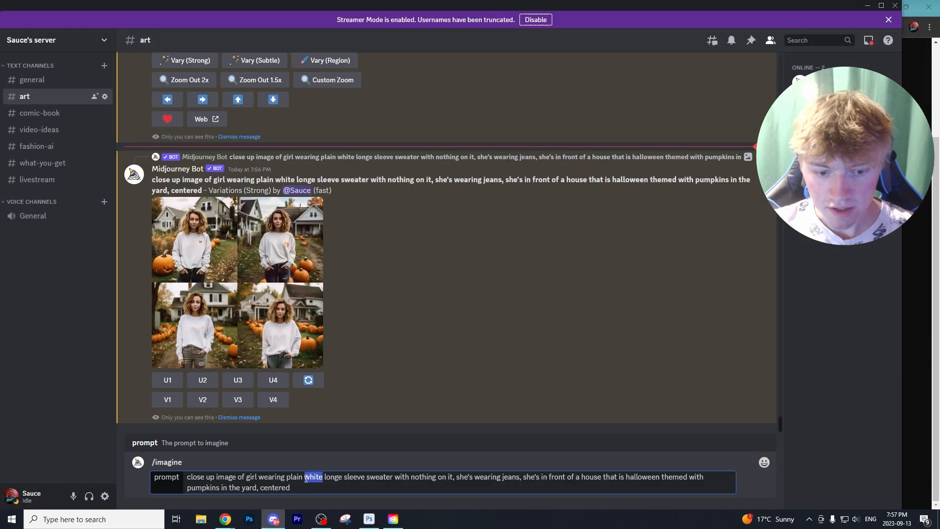
{"action": "key", "text": "BackSpace"}
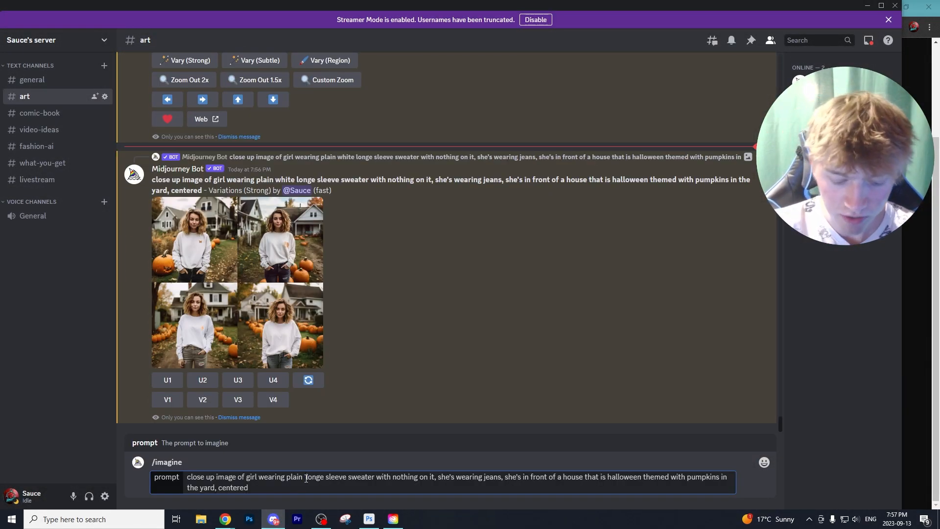
{"action": "type", "text": "back"}
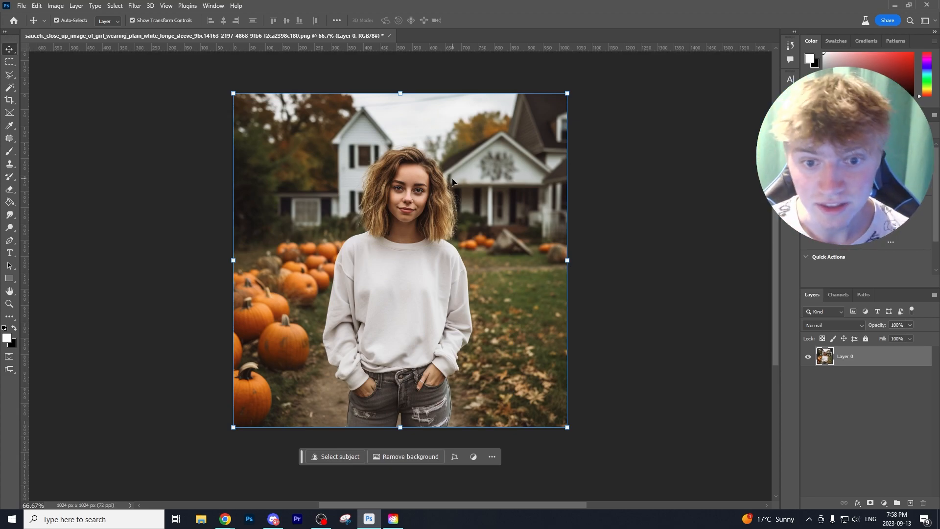
Switch to Chrome and examine how sweaters are framed in Etsy's shirt mockup and Halloween shirt listings
{"action": "mouse_move", "coordinate": [225, 519]}
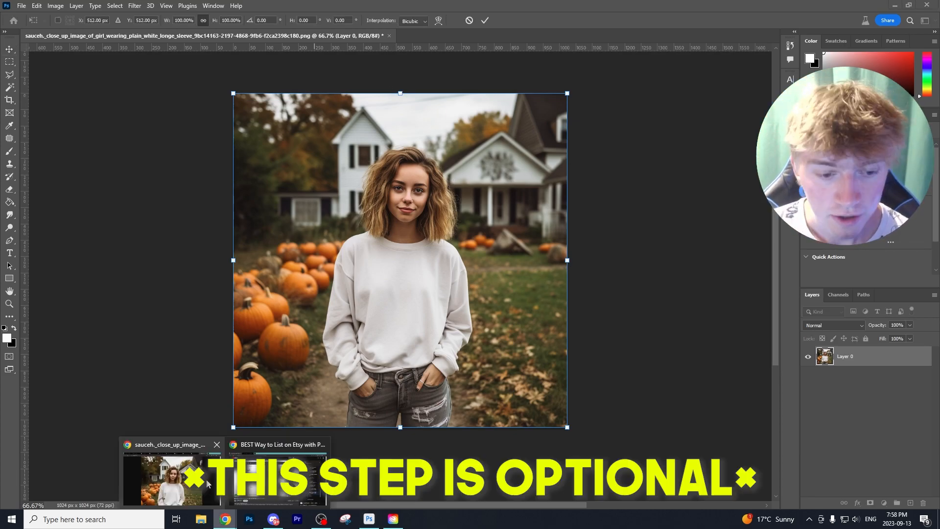
{"action": "left_click", "coordinate": [166, 470]}
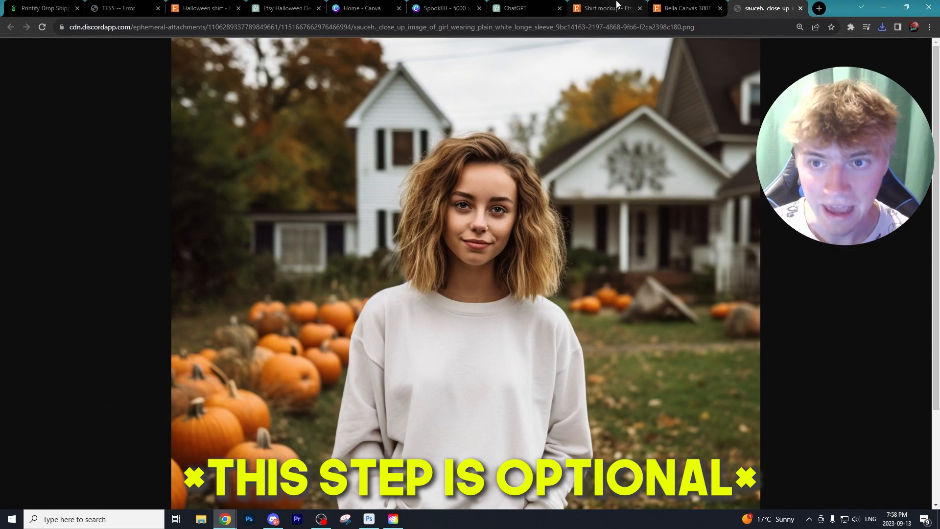
{"action": "left_click", "coordinate": [604, 8]}
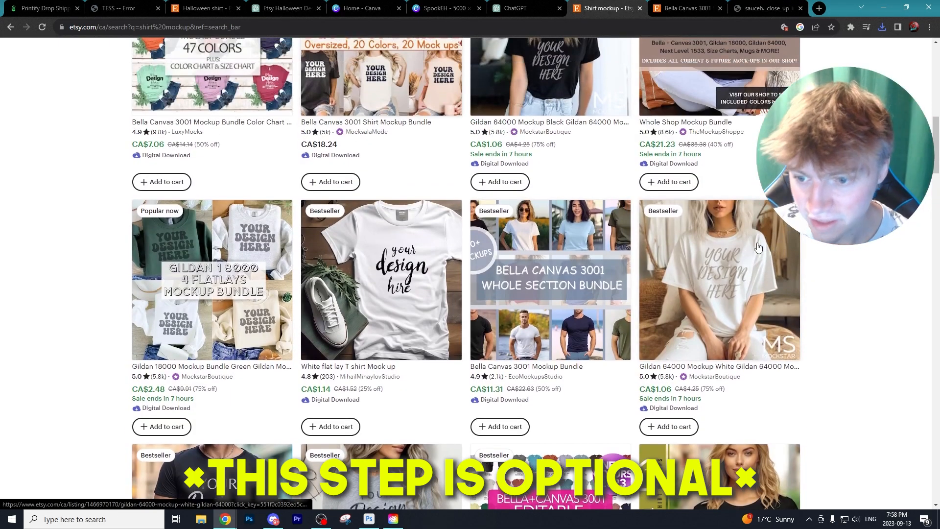
{"action": "scroll", "coordinate": [608, 228], "scroll_direction": "up", "scroll_amount": 4}
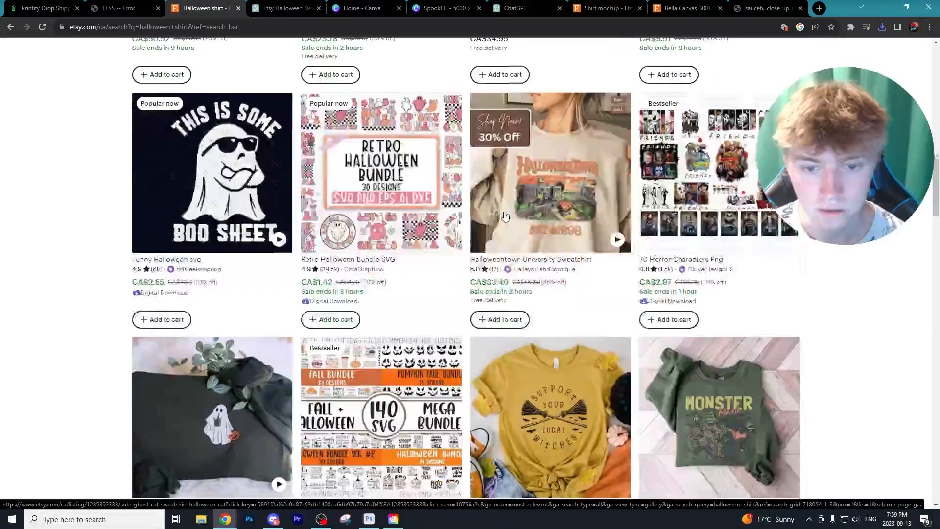
{"action": "scroll", "coordinate": [505, 216], "scroll_direction": "down", "scroll_amount": 8}
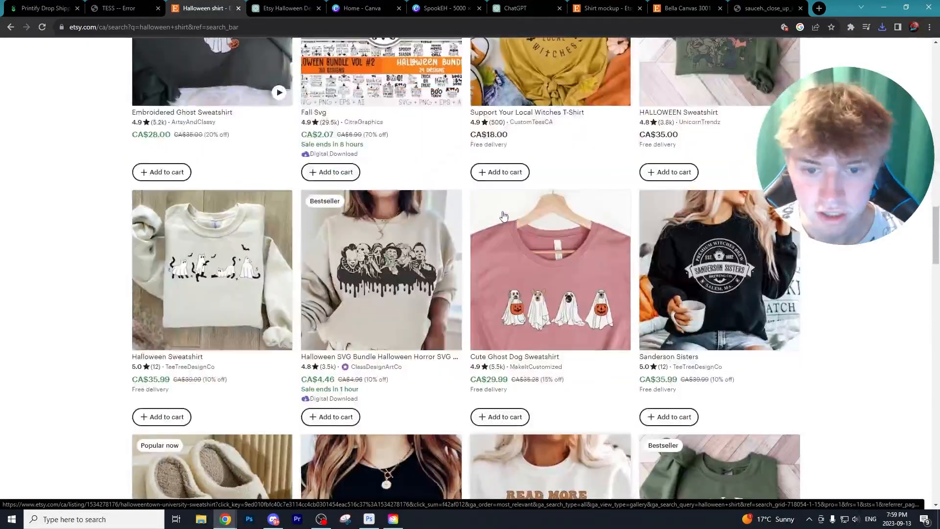
{"action": "scroll", "coordinate": [411, 269], "scroll_direction": "up", "scroll_amount": 11}
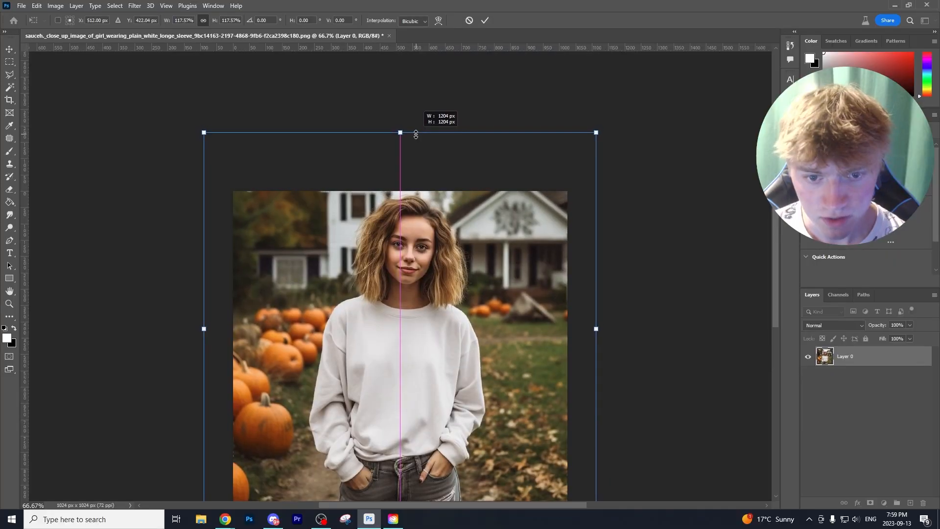
Switch to Photoshop and enlarge the white-sweater photo so the canvas frames the model closely from mouth to jeans
{"action": "left_click_drag", "start_coordinate": [400, 407], "coordinate": [395, 445]}
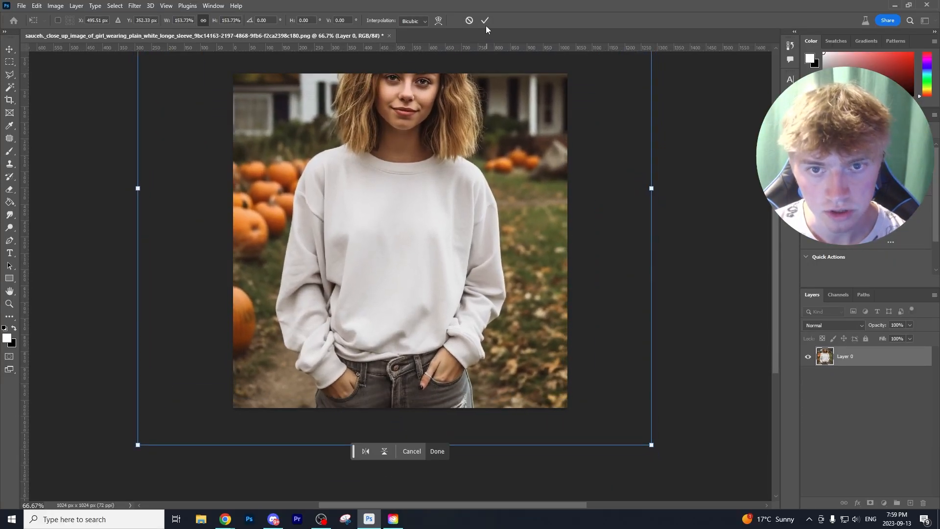
{"action": "left_click", "coordinate": [485, 20]}
{"action": "left_click_drag", "start_coordinate": [466, 198], "coordinate": [475, 190]}
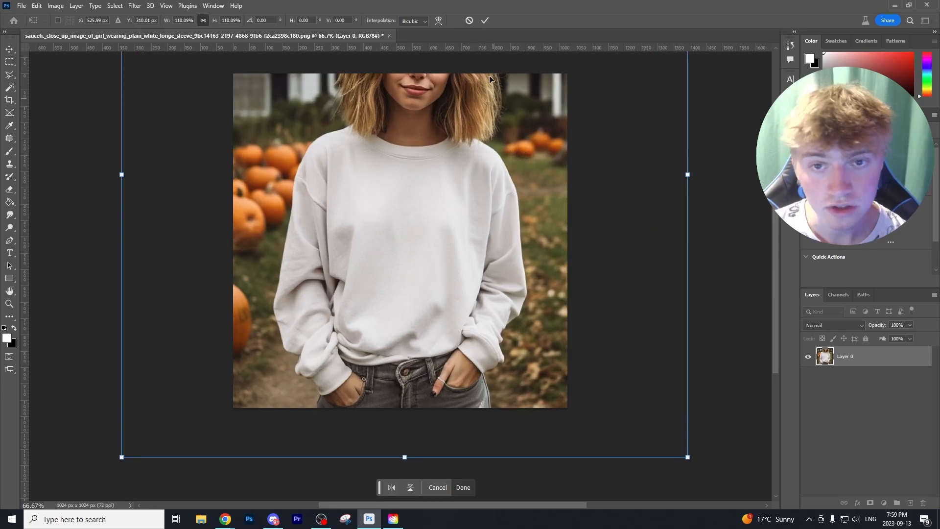
{"action": "left_click", "coordinate": [485, 20]}
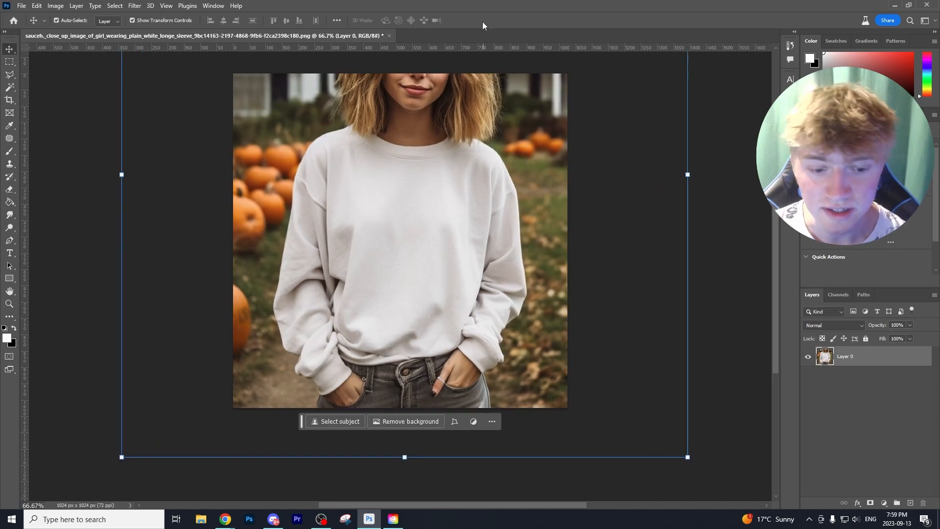
Return to the SpookEH design in Canva and enlarge the maple leaf and moose artwork on the page
{"action": "mouse_move", "coordinate": [238, 524]}
{"action": "left_click", "coordinate": [171, 477]}
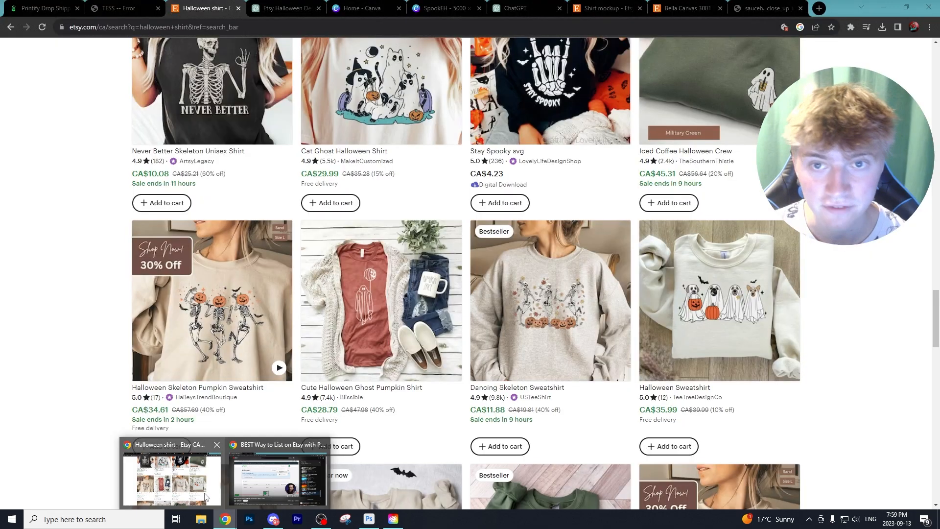
{"action": "left_click", "coordinate": [363, 8]}
{"action": "left_click", "coordinate": [443, 8]}
{"action": "left_click", "coordinate": [530, 222]}
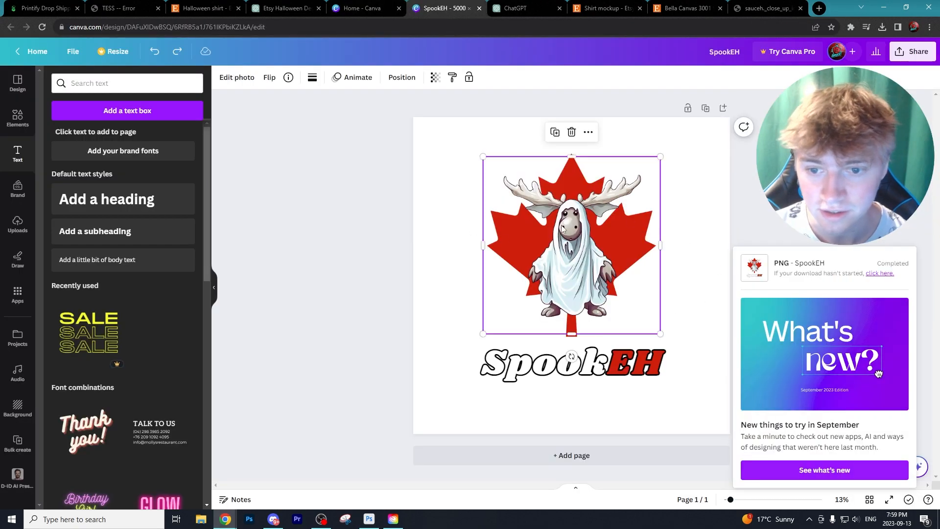
{"action": "left_click_drag", "start_coordinate": [660, 157], "coordinate": [699, 117]}
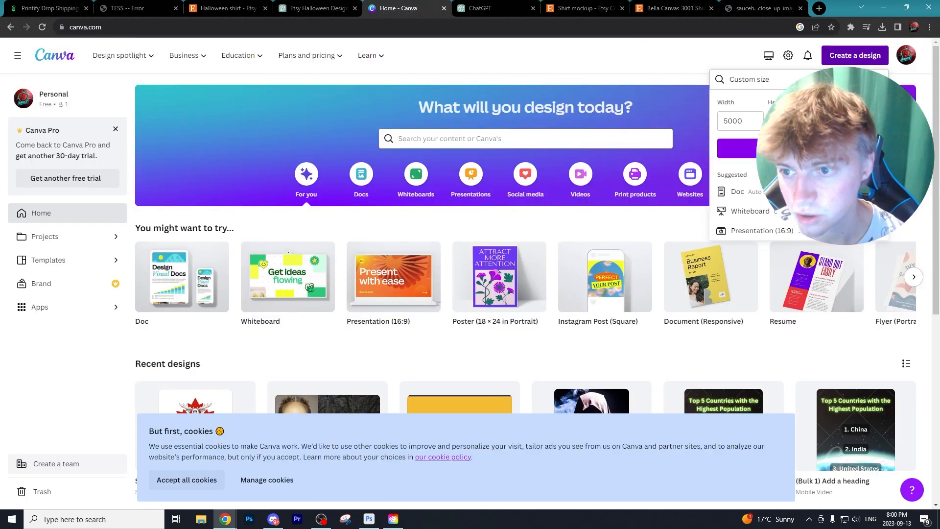
Create a 5000 × 5000 px design and fill its page with the uploaded white-sweater photo, framed closely on the sweater
{"action": "left_click", "coordinate": [733, 150]}
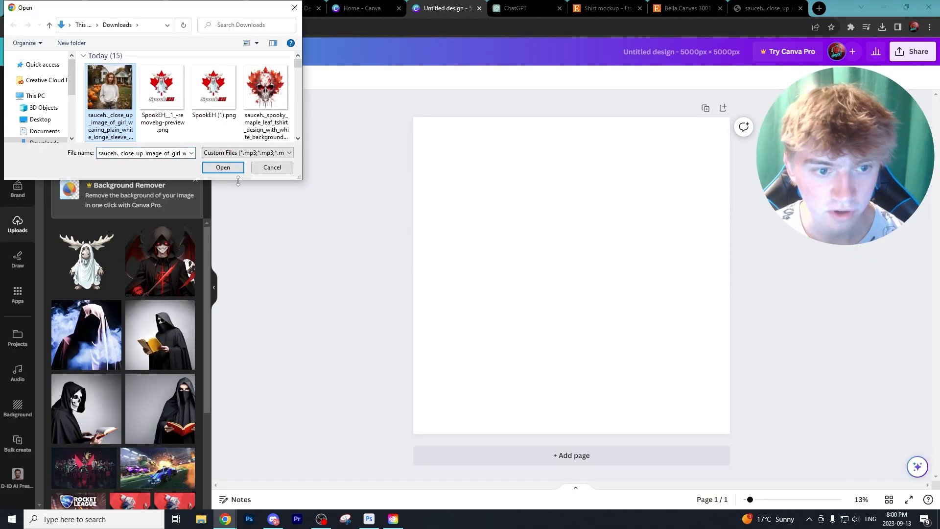
{"action": "left_click", "coordinate": [222, 168]}
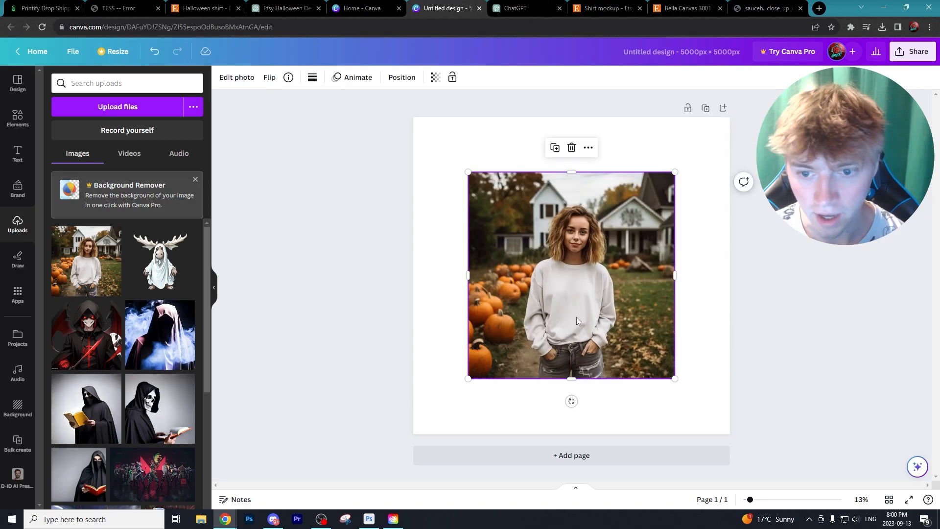
{"action": "left_click_drag", "start_coordinate": [467, 379], "coordinate": [317, 519]}
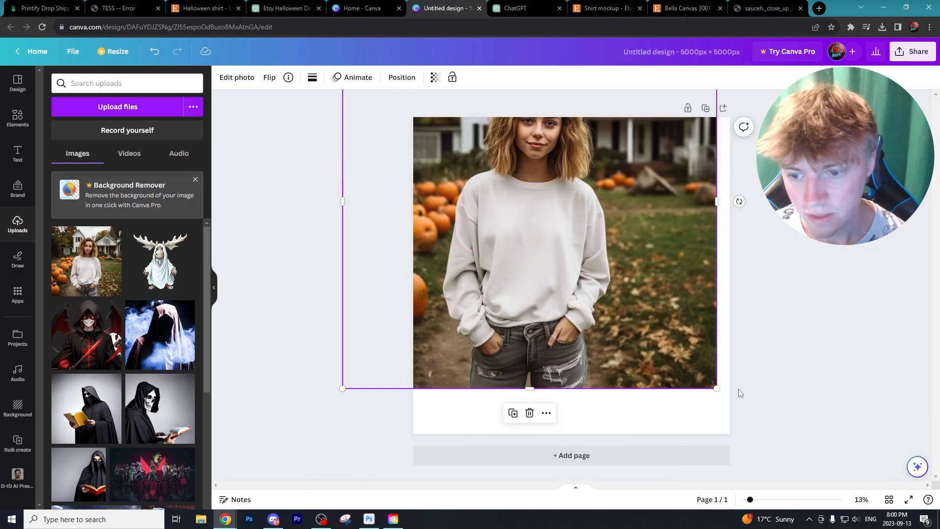
{"action": "left_click_drag", "start_coordinate": [714, 387], "coordinate": [659, 291]}
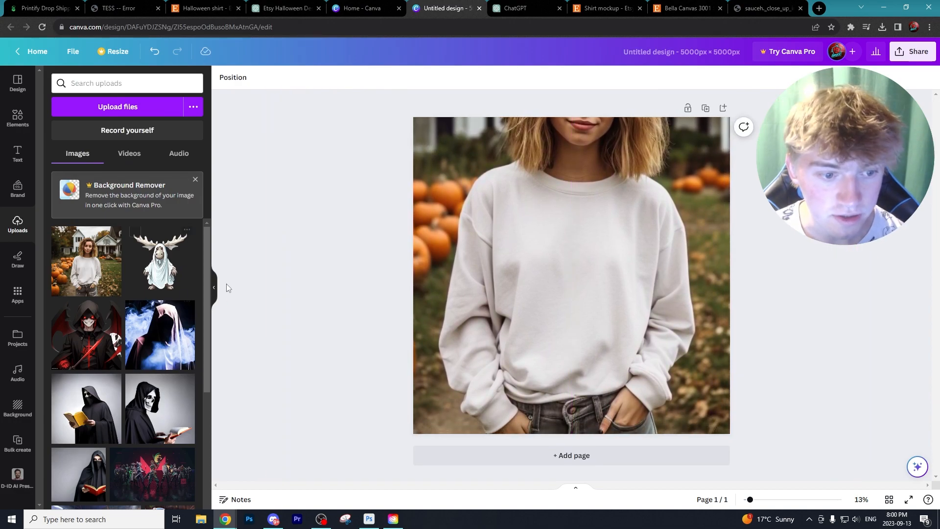
Upload SpookEH__1_-removebg-preview.png and place it on the chest of the white sweater
{"action": "left_click", "coordinate": [89, 112]}
{"action": "left_click", "coordinate": [162, 91]}
{"action": "left_click", "coordinate": [223, 168]}
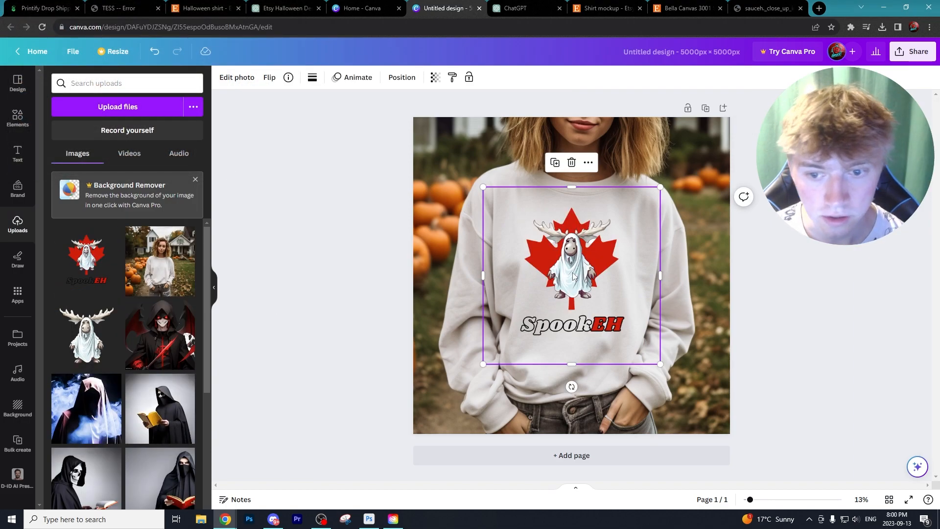
{"action": "left_click_drag", "start_coordinate": [572, 187], "coordinate": [573, 186]}
{"action": "left_click_drag", "start_coordinate": [577, 245], "coordinate": [581, 255]}
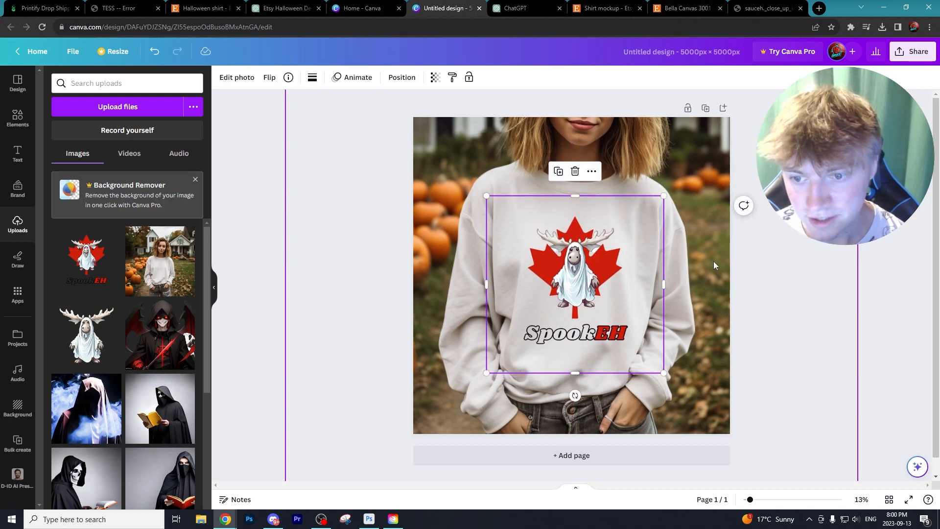
Scale the SpookEH artwork down slightly and centre it on the white sweater's chest
{"action": "left_click", "coordinate": [576, 373]}
{"action": "left_click_drag", "start_coordinate": [661, 377], "coordinate": [640, 347]}
{"action": "left_click_drag", "start_coordinate": [578, 274], "coordinate": [592, 275]}
{"action": "left_click", "coordinate": [688, 274]}
{"action": "left_click", "coordinate": [689, 270]}
{"action": "left_click", "coordinate": [596, 269]}
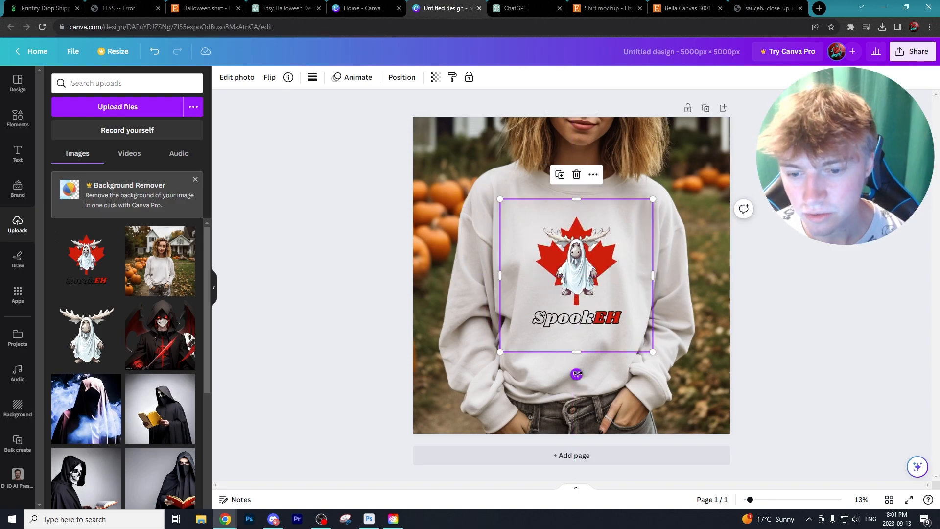
Tilt the SpookEH artwork slightly clockwise and lower its opacity a little to blend it into the white sweater
{"action": "left_click_drag", "start_coordinate": [577, 375], "coordinate": [575, 374]}
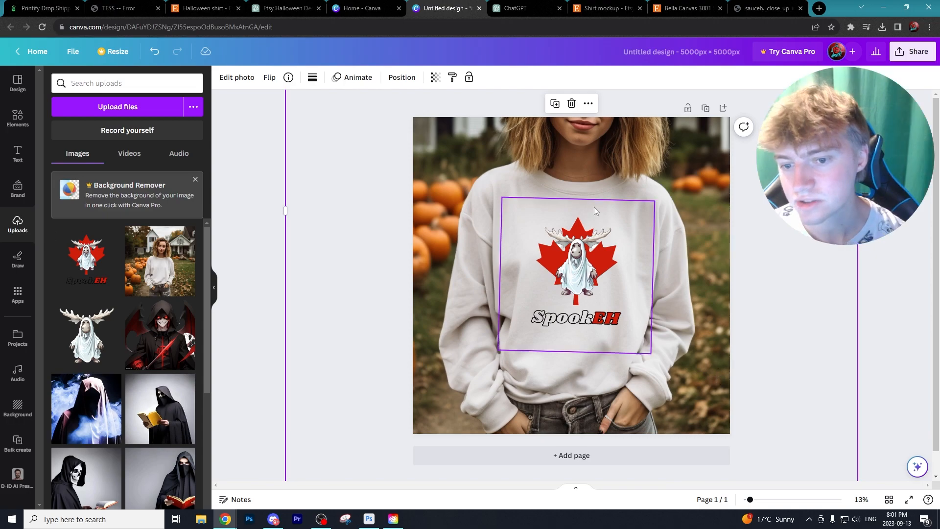
{"action": "left_click", "coordinate": [584, 267]}
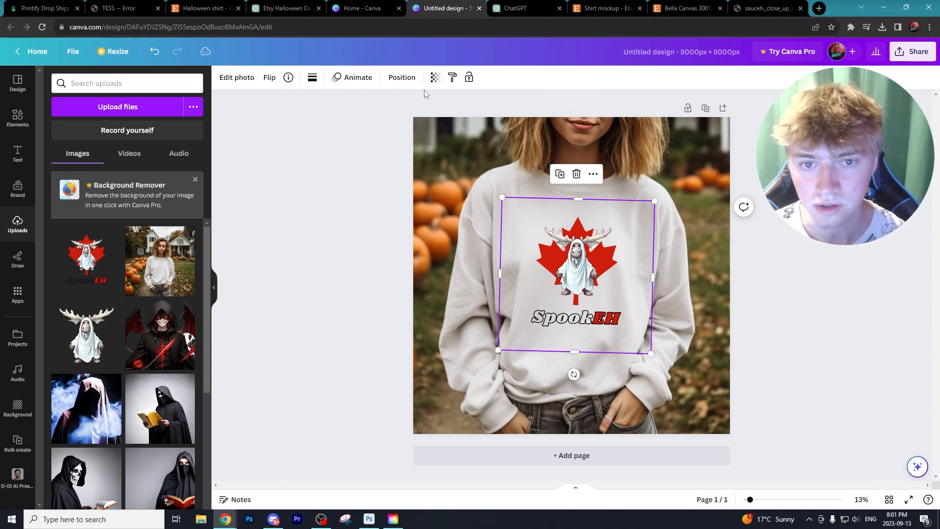
{"action": "left_click", "coordinate": [436, 77]}
{"action": "left_click_drag", "start_coordinate": [437, 121], "coordinate": [417, 124]}
{"action": "left_click", "coordinate": [687, 223]}
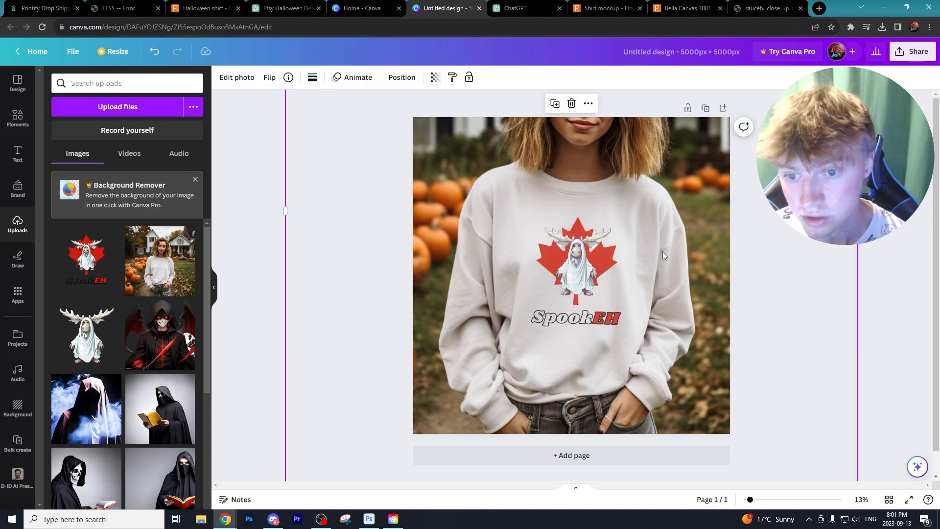
{"action": "left_click", "coordinate": [581, 266]}
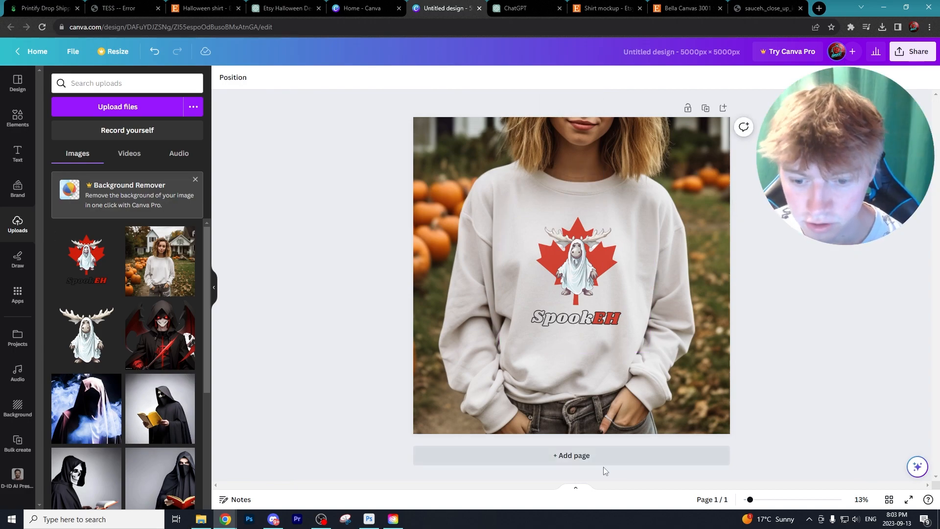
Add a second page with the black-sweater photo filling it and the SpookEH artwork centred on the chest, tilted slightly
{"action": "left_click", "coordinate": [601, 460]}
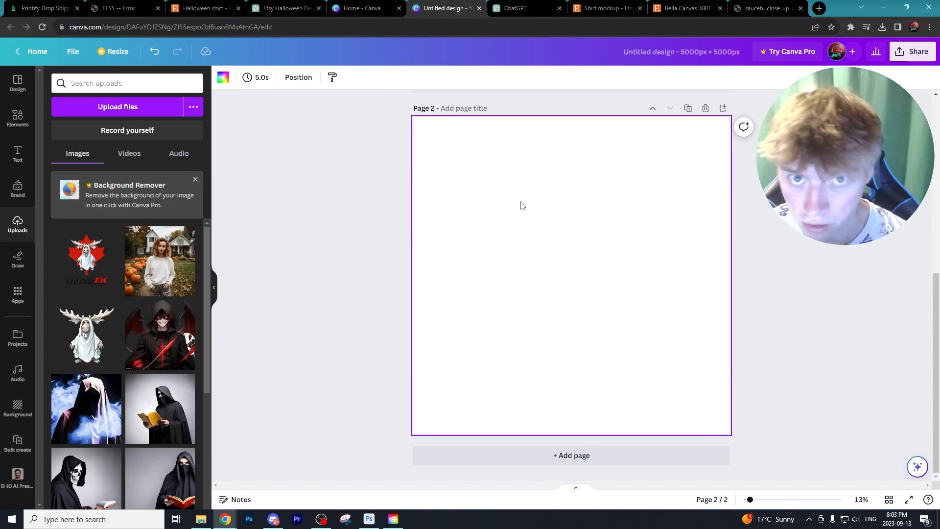
{"action": "key", "text": "ctrl+v"}
{"action": "left_click_drag", "start_coordinate": [465, 378], "coordinate": [534, 209]}
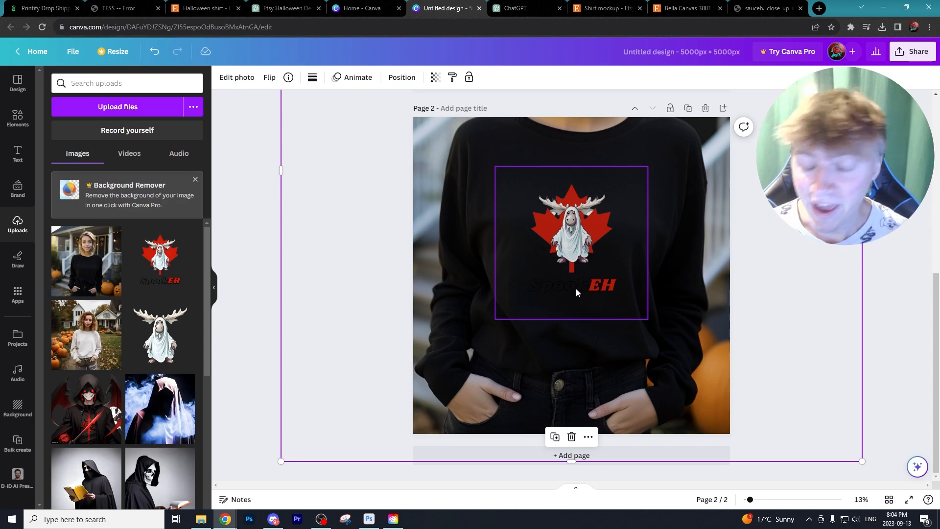
{"action": "left_click", "coordinate": [545, 290]}
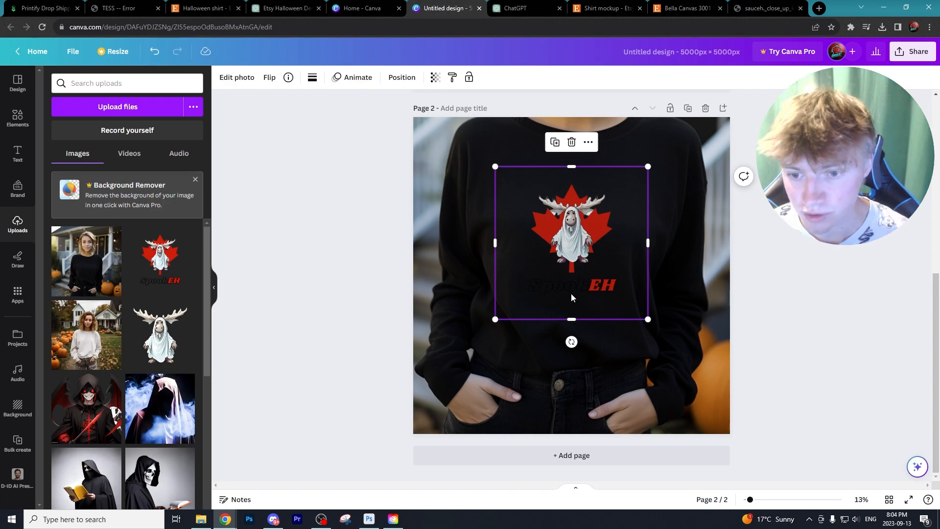
{"action": "left_click_drag", "start_coordinate": [571, 342], "coordinate": [572, 342]}
{"action": "left_click", "coordinate": [680, 280]}
Compare the white-sweater mockup on page 1 with the black-sweater mockup on page 2
{"action": "scroll", "coordinate": [685, 298], "scroll_direction": "up", "scroll_amount": 5}
{"action": "scroll", "coordinate": [683, 292], "scroll_direction": "down", "scroll_amount": 3}
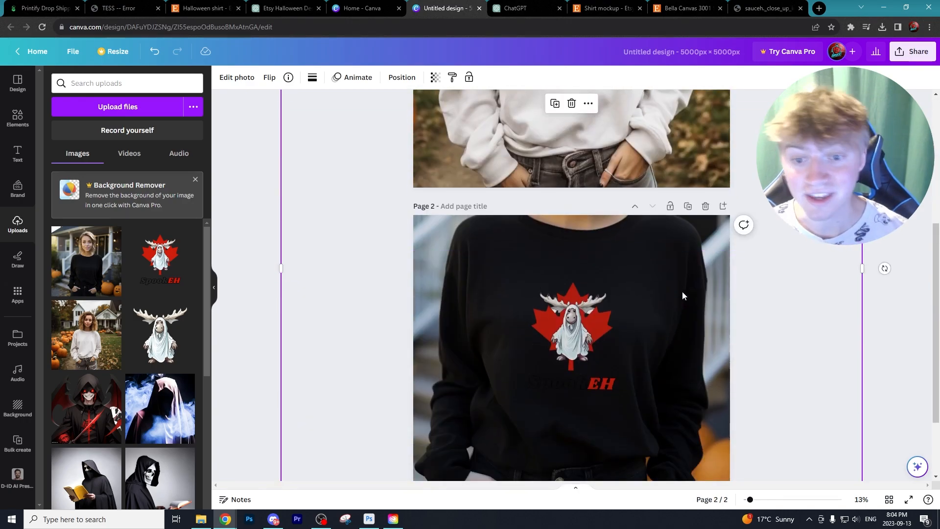
{"action": "scroll", "coordinate": [682, 292], "scroll_direction": "up", "scroll_amount": 5}
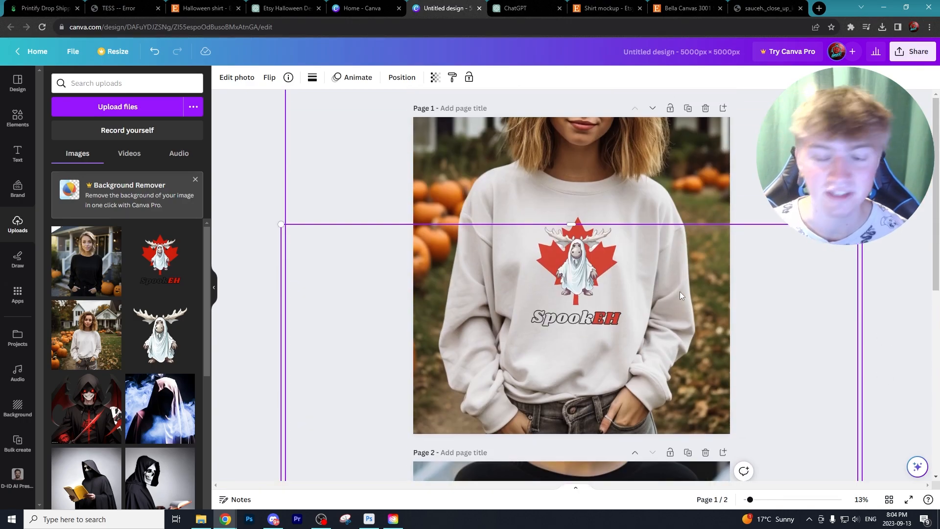
{"action": "scroll", "coordinate": [680, 295], "scroll_direction": "down", "scroll_amount": 5}
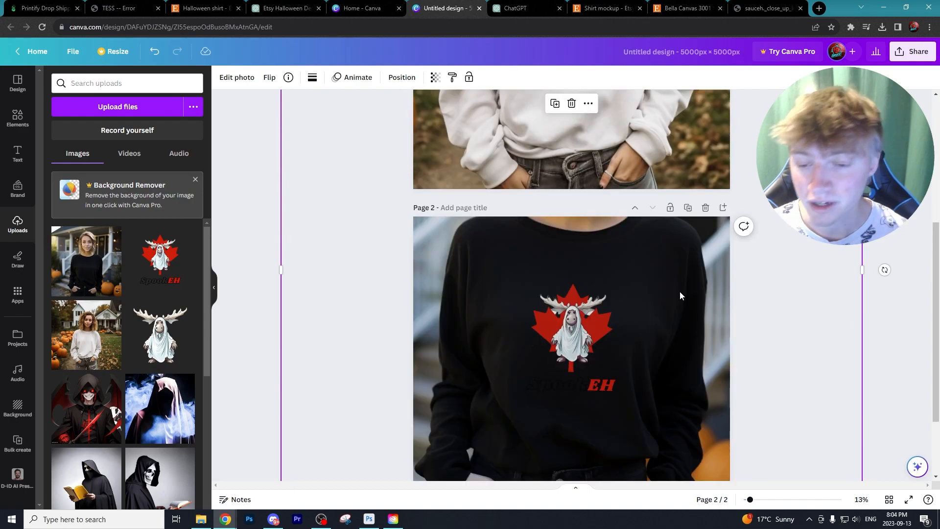
{"action": "scroll", "coordinate": [680, 295], "scroll_direction": "up", "scroll_amount": 2}
{"action": "scroll", "coordinate": [681, 296], "scroll_direction": "up", "scroll_amount": 3}
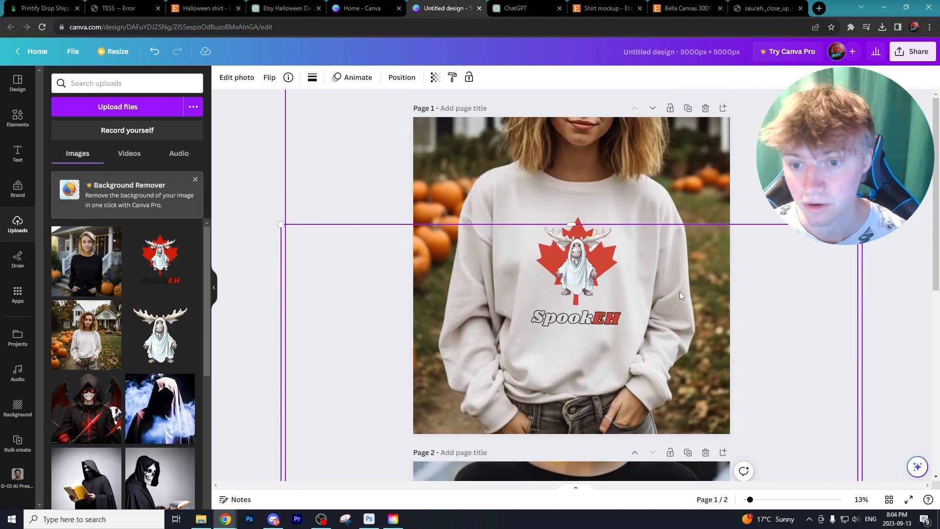
{"action": "scroll", "coordinate": [679, 292], "scroll_direction": "down", "scroll_amount": 4}
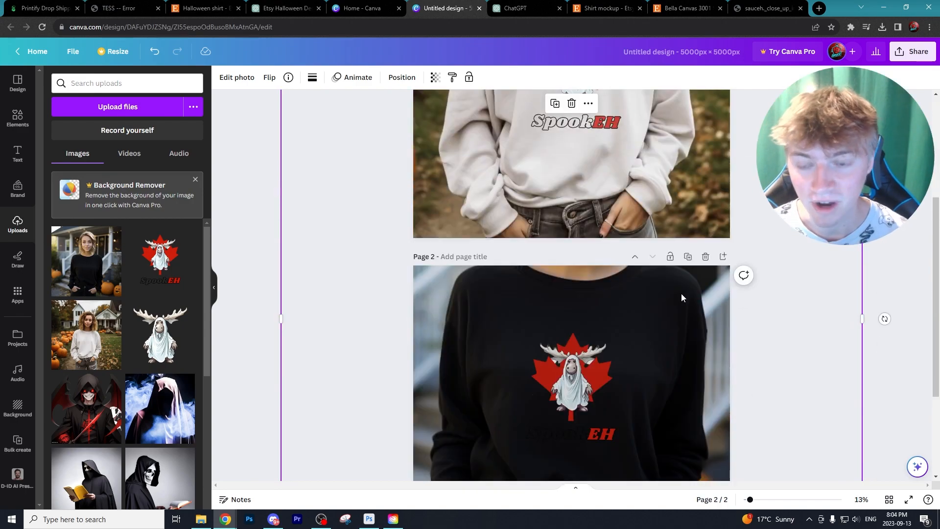
{"action": "scroll", "coordinate": [681, 294], "scroll_direction": "down", "scroll_amount": 3}
Download both mockup pages as PNG at 5,000 × 5,000 px
{"action": "left_click", "coordinate": [912, 52]}
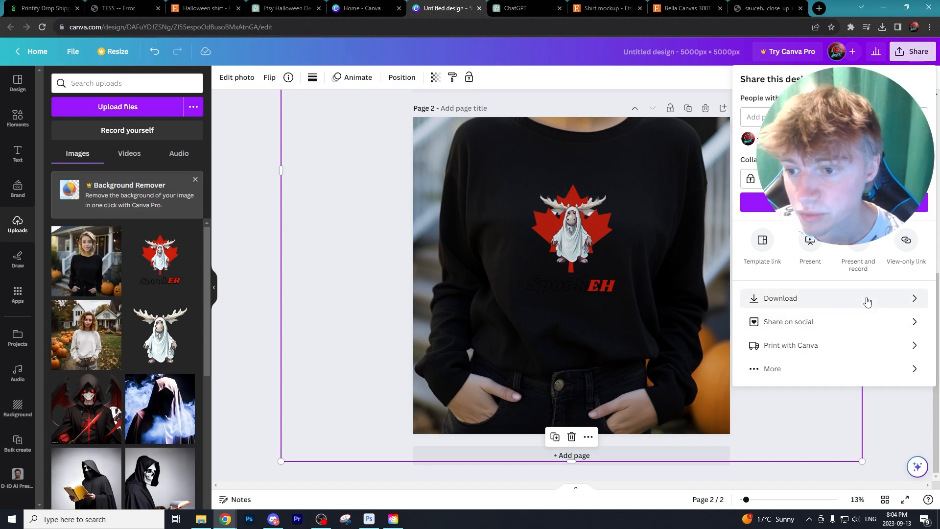
{"action": "left_click", "coordinate": [833, 299]}
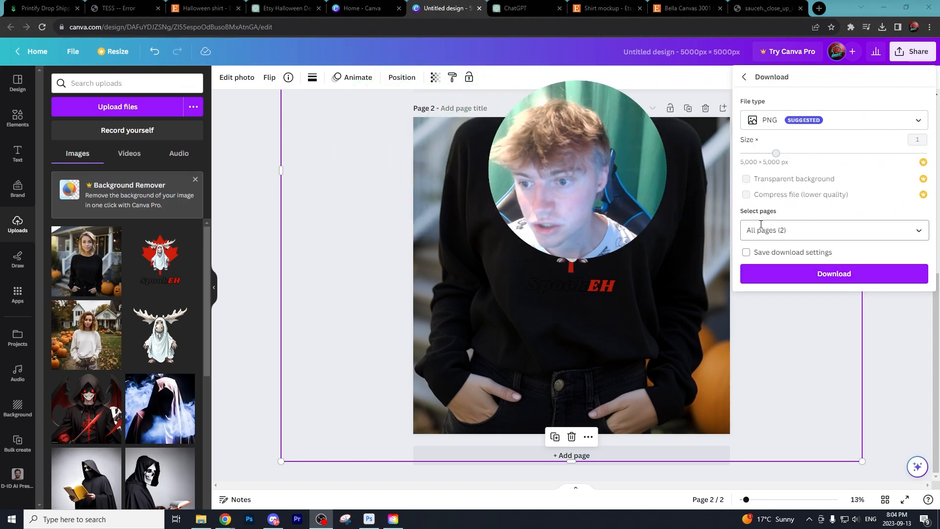
{"action": "left_click", "coordinate": [791, 234]}
{"action": "left_click", "coordinate": [854, 227]}
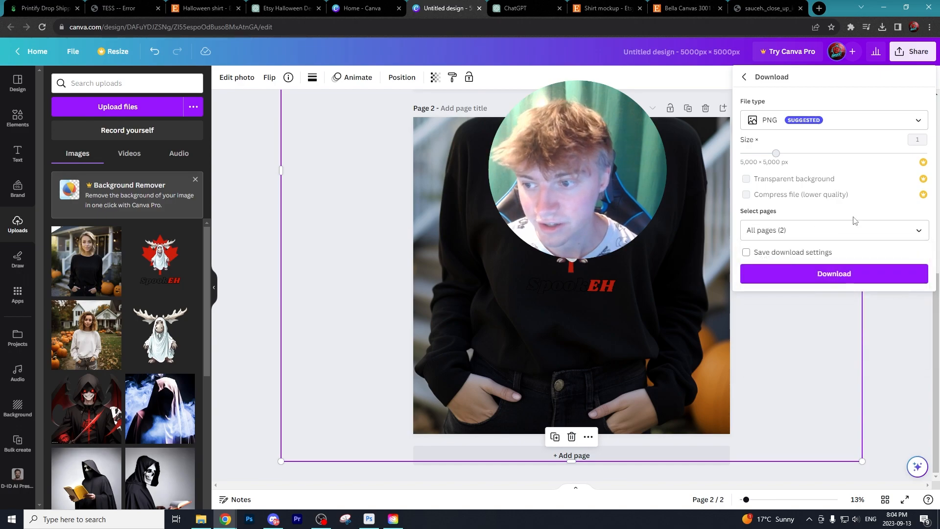
{"action": "left_click", "coordinate": [818, 276]}
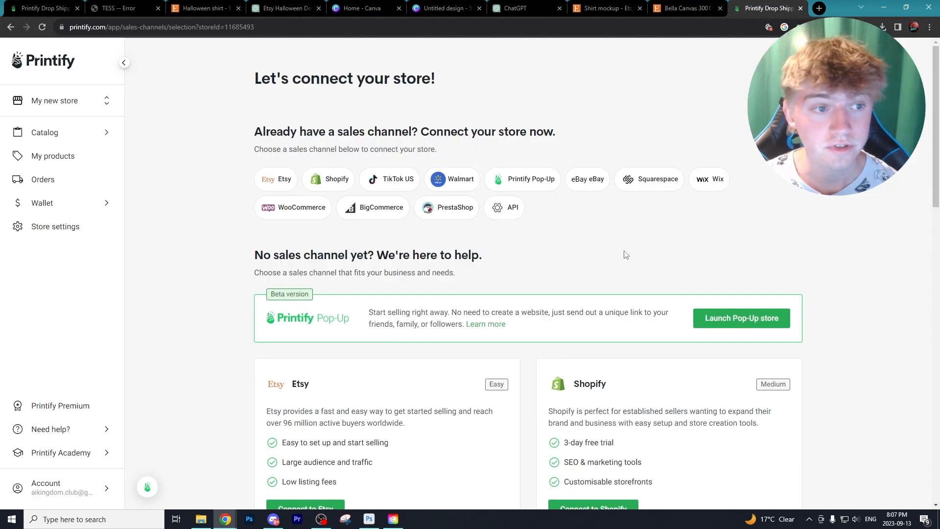
From the store management page, start connecting My new store and choose Etsy as its sales channel
{"action": "scroll", "coordinate": [559, 217], "scroll_direction": "down", "scroll_amount": 4}
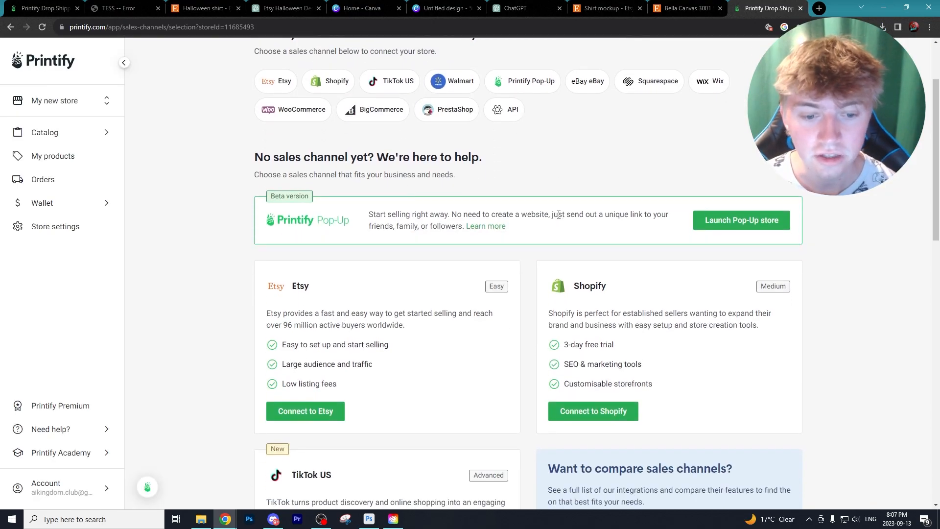
{"action": "scroll", "coordinate": [115, 127], "scroll_direction": "up", "scroll_amount": 4}
{"action": "left_click", "coordinate": [115, 128]}
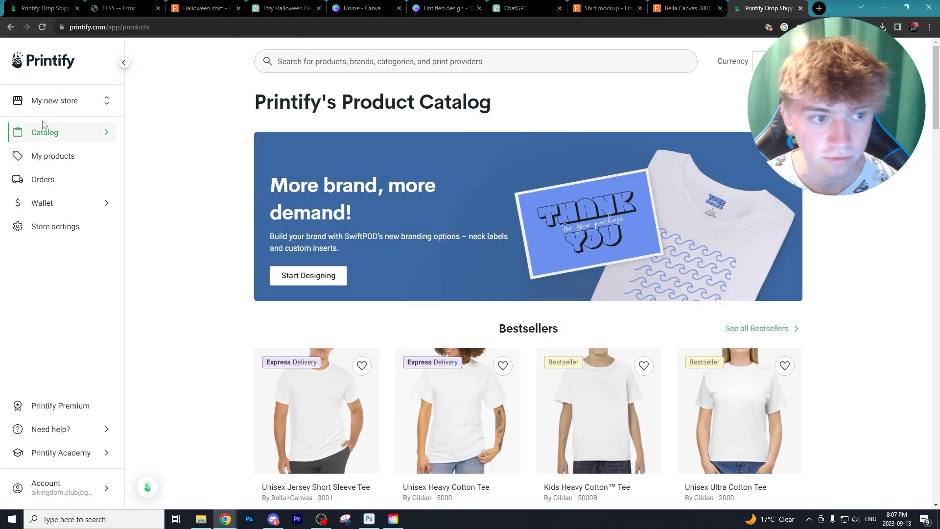
{"action": "left_click", "coordinate": [51, 100]}
{"action": "left_click", "coordinate": [47, 139]}
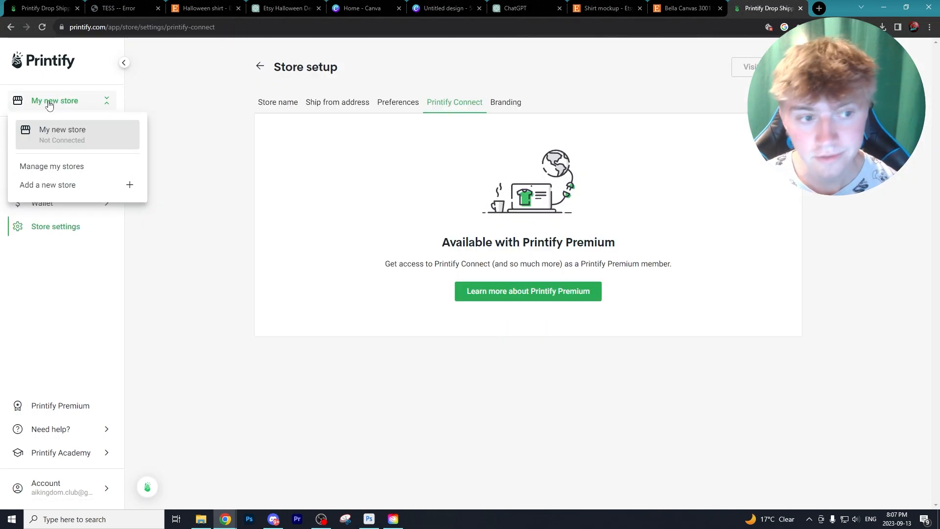
{"action": "left_click", "coordinate": [67, 168]}
{"action": "left_click", "coordinate": [625, 121]}
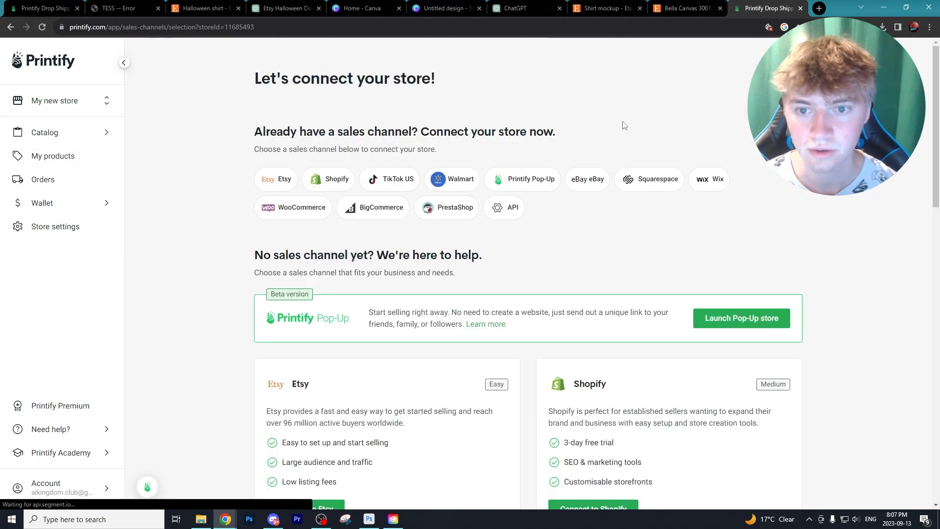
{"action": "scroll", "coordinate": [300, 264], "scroll_direction": "down", "scroll_amount": 6}
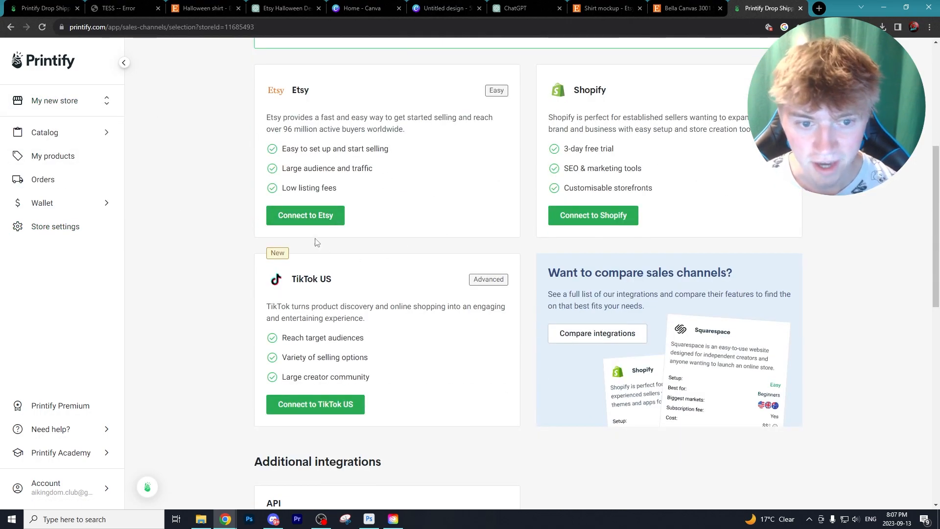
{"action": "left_click", "coordinate": [306, 219]}
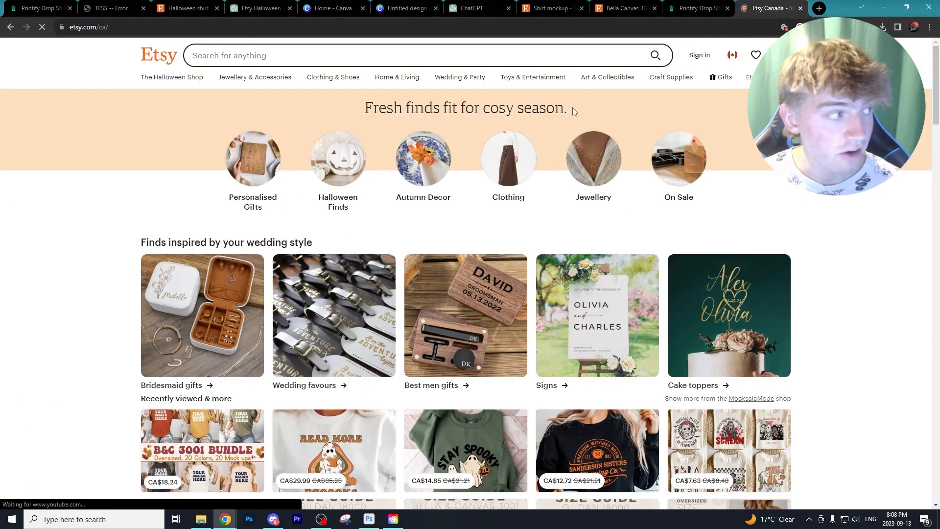
Open Etsy's sign-in form and switch it to registering a new account
{"action": "left_click", "coordinate": [700, 57]}
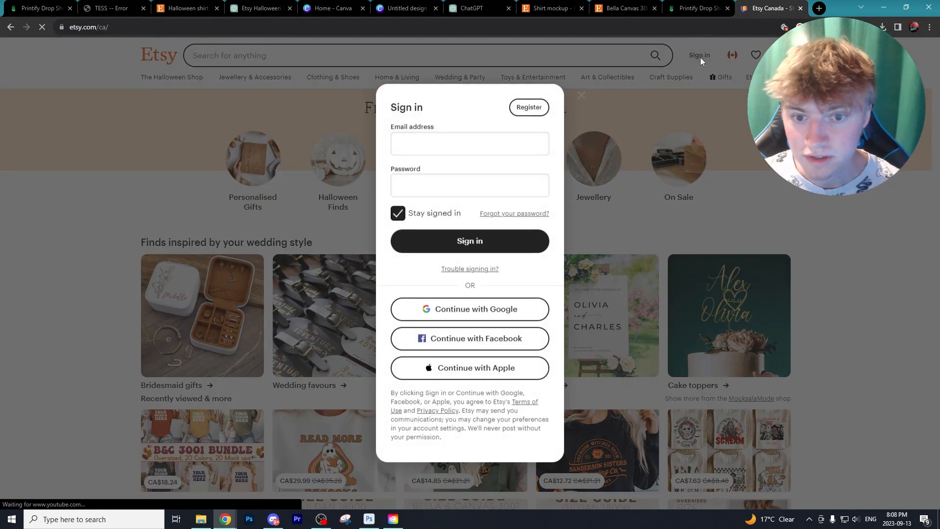
{"action": "left_click", "coordinate": [523, 106]}
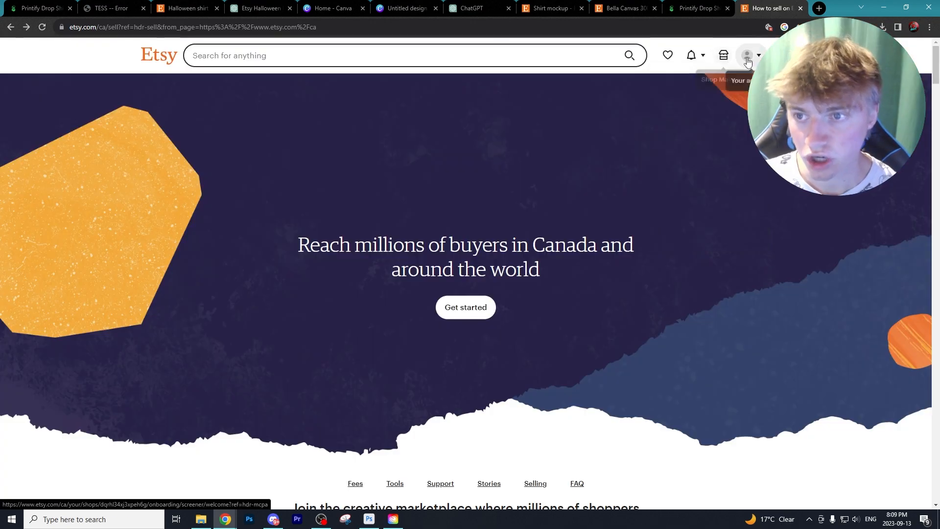
Start setting up an Etsy shop from the shop manager and skip the onboarding question about what help is needed
{"action": "left_click", "coordinate": [749, 56]}
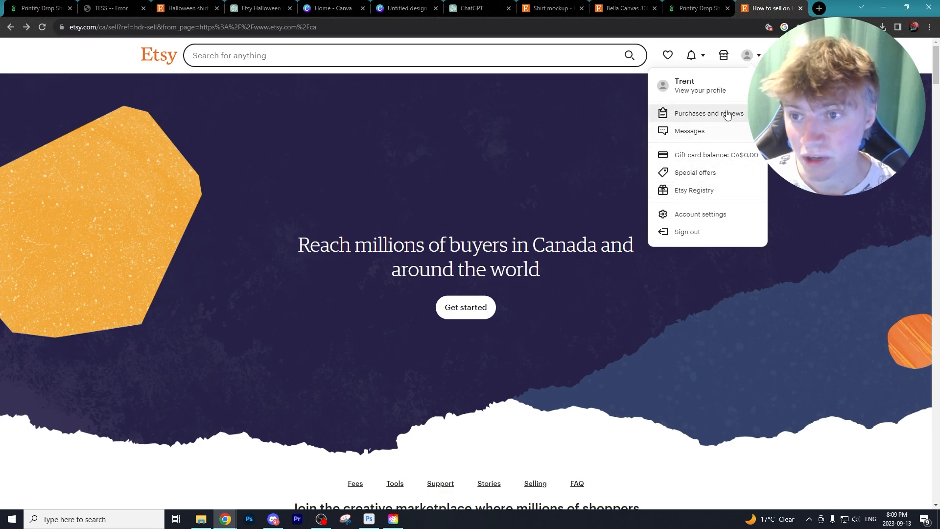
{"action": "left_click", "coordinate": [723, 55]}
{"action": "left_click", "coordinate": [609, 295]}
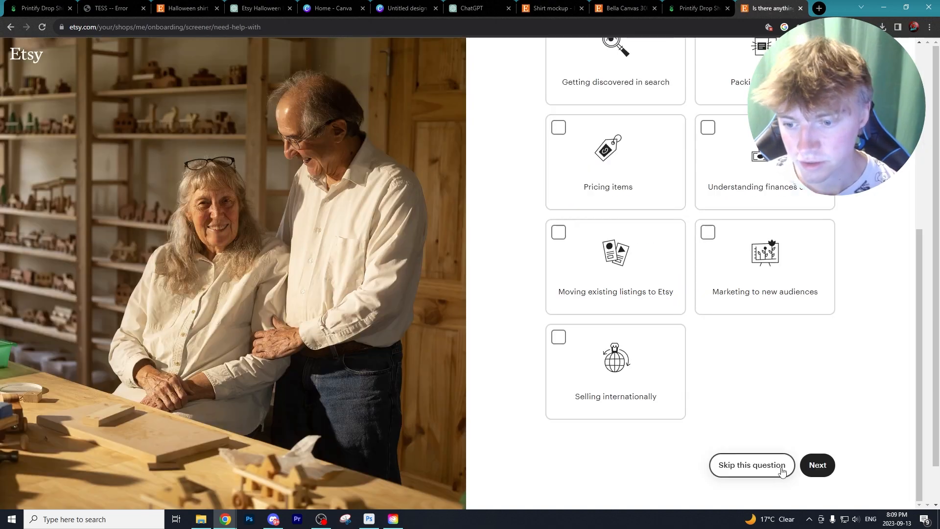
{"action": "left_click", "coordinate": [782, 467]}
{"action": "left_click", "coordinate": [581, 308]}
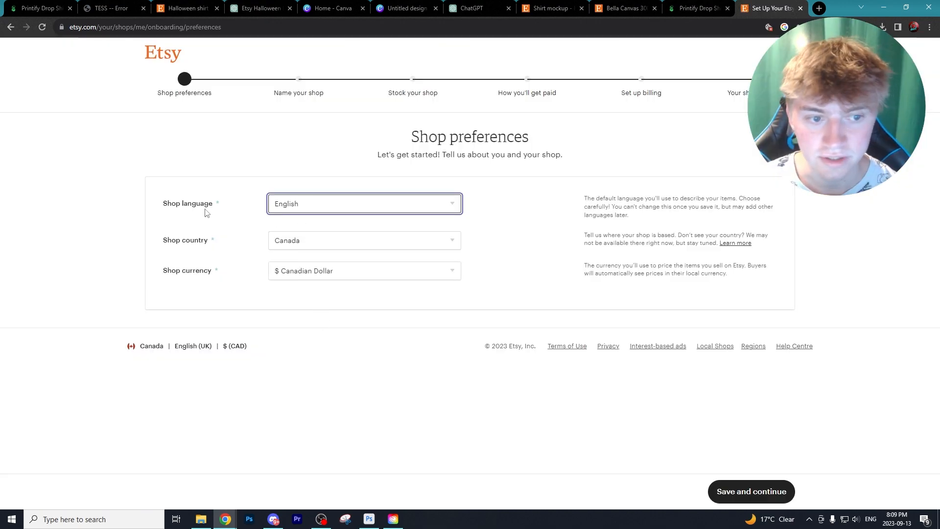
Review the shop language, country and currency preferences, and save CanadaKingdom as the shop name
{"action": "left_click_drag", "start_coordinate": [187, 205], "coordinate": [217, 207]}
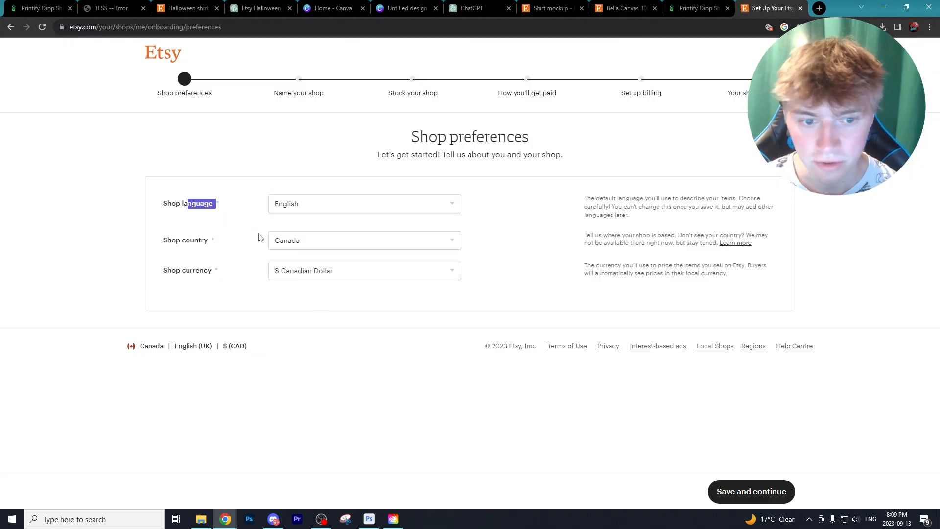
{"action": "left_click", "coordinate": [237, 241]}
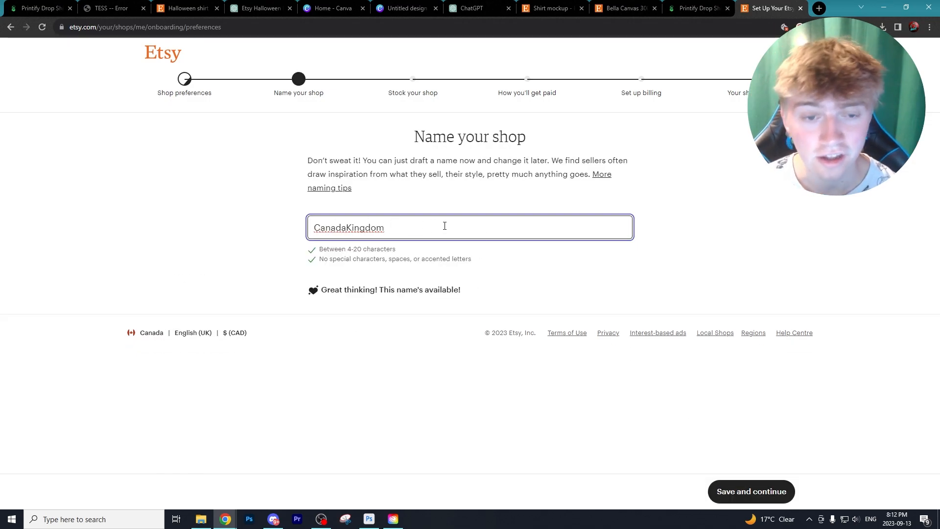
{"action": "left_click", "coordinate": [744, 490]}
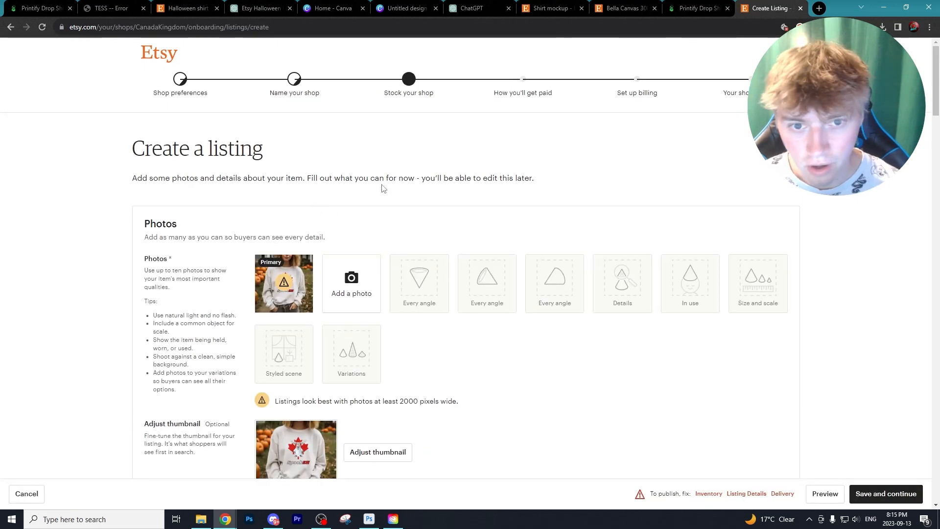
Look through the video and listing details sections of the new listing form
{"action": "scroll", "coordinate": [383, 188], "scroll_direction": "down", "scroll_amount": 10}
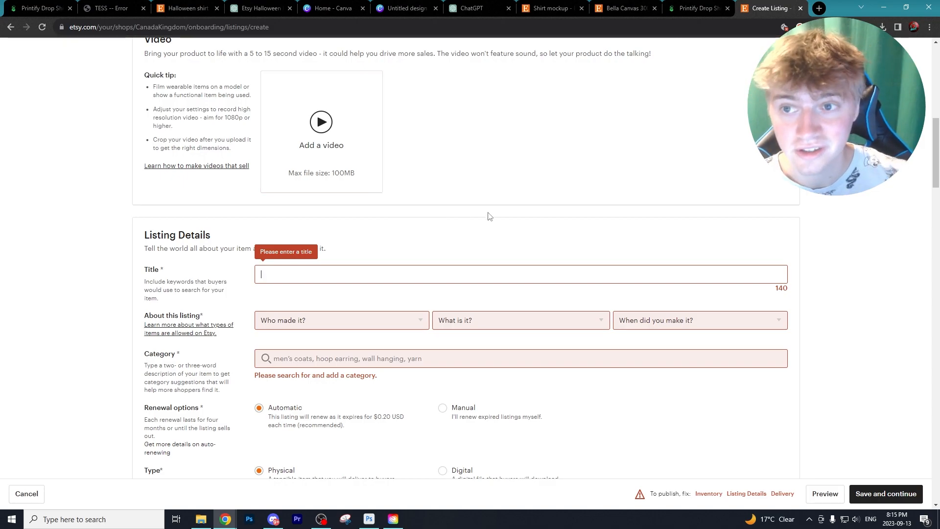
{"action": "scroll", "coordinate": [479, 208], "scroll_direction": "up", "scroll_amount": 1}
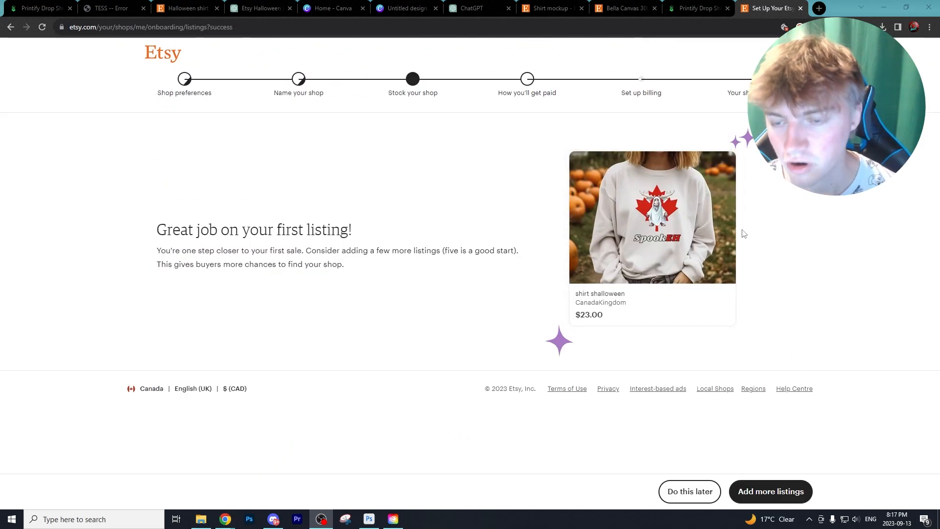
Postpone adding more listings and review the Etsy Payments setup page down to the seller details
{"action": "left_click", "coordinate": [686, 496]}
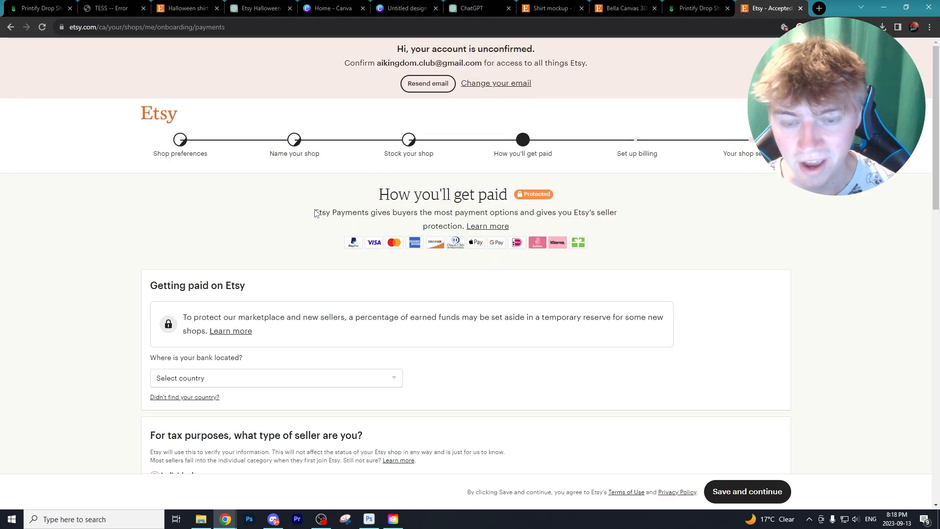
{"action": "left_click_drag", "start_coordinate": [315, 212], "coordinate": [473, 209]}
{"action": "left_click", "coordinate": [557, 211]}
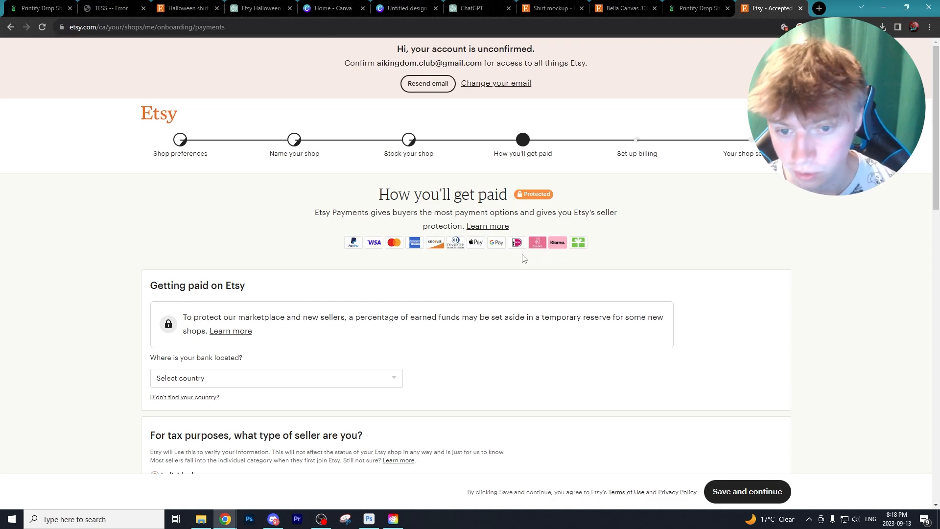
{"action": "scroll", "coordinate": [523, 259], "scroll_direction": "down", "scroll_amount": 9}
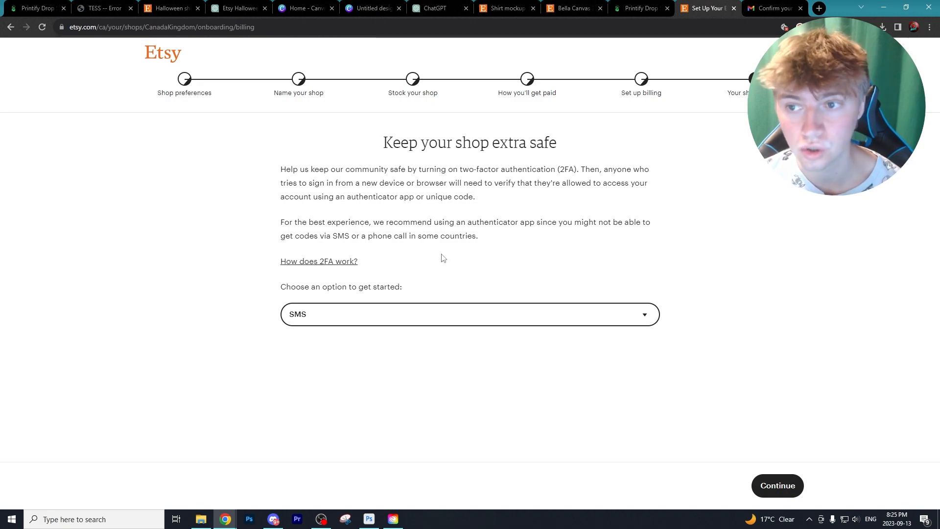
Choose a two-factor authentication method other than SMS for the shop
{"action": "left_click", "coordinate": [392, 317]}
{"action": "left_click", "coordinate": [362, 399]}
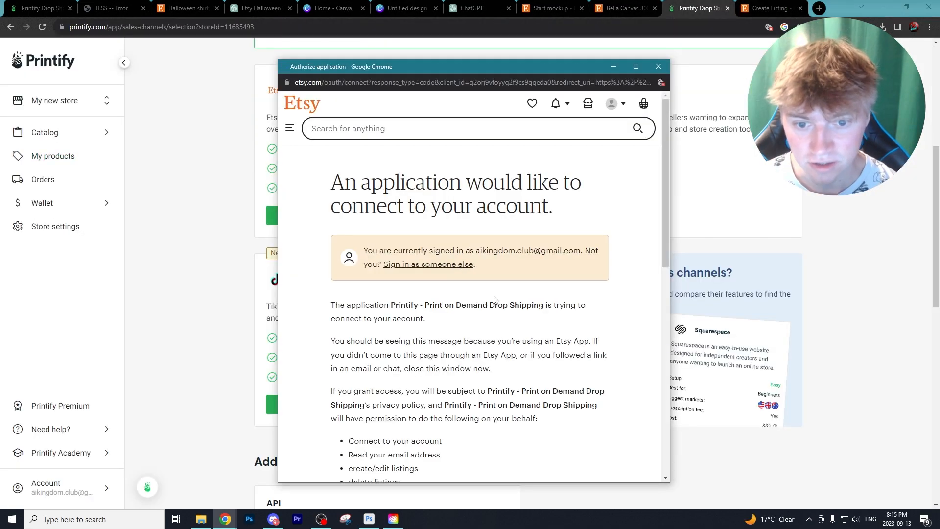
Review the requested permissions and grant Printify access to the Etsy account
{"action": "scroll", "coordinate": [422, 272], "scroll_direction": "down", "scroll_amount": 10}
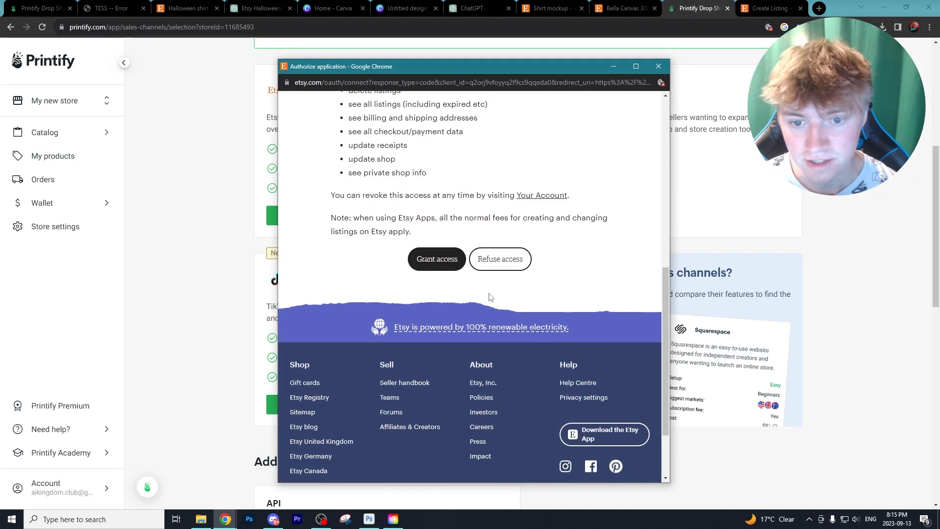
{"action": "left_click", "coordinate": [422, 270]}
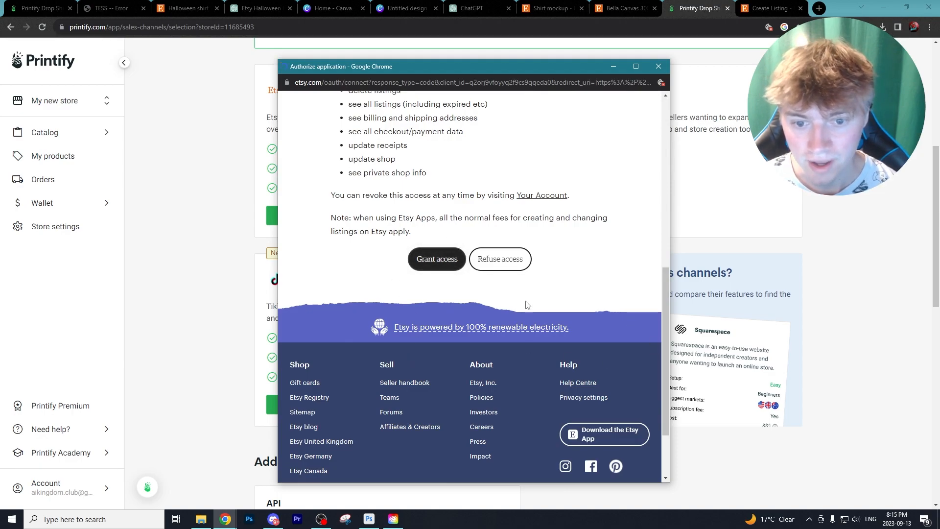
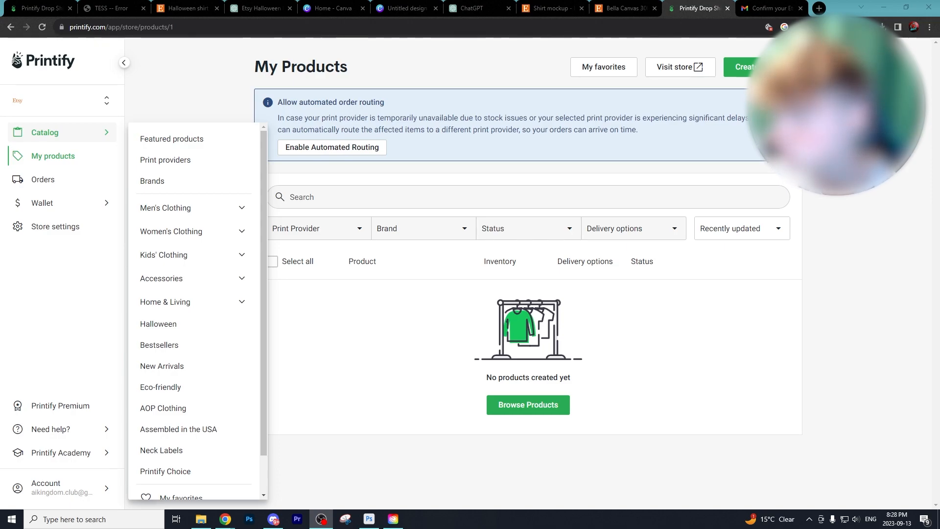
Open the Long Sleeves category of Women's Clothing in the Printify catalog and browse its products
{"action": "left_click", "coordinate": [216, 233]}
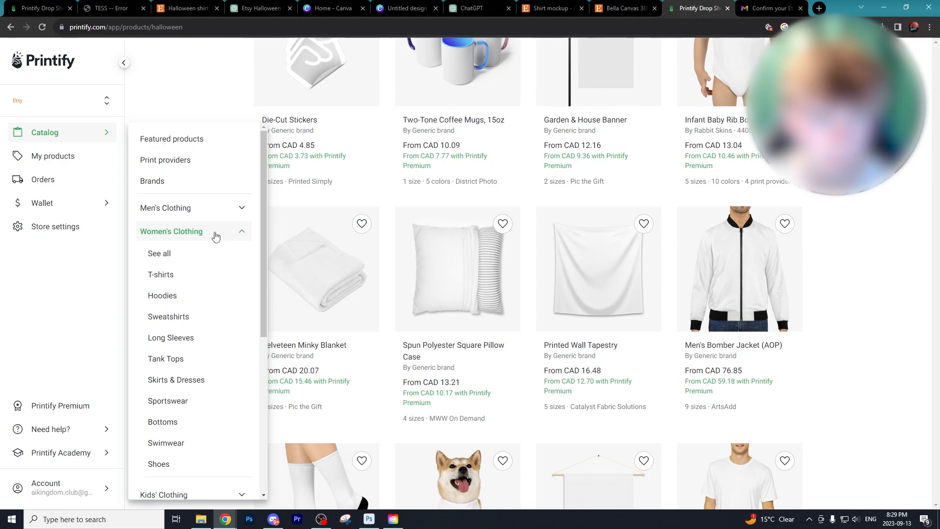
{"action": "left_click", "coordinate": [171, 338]}
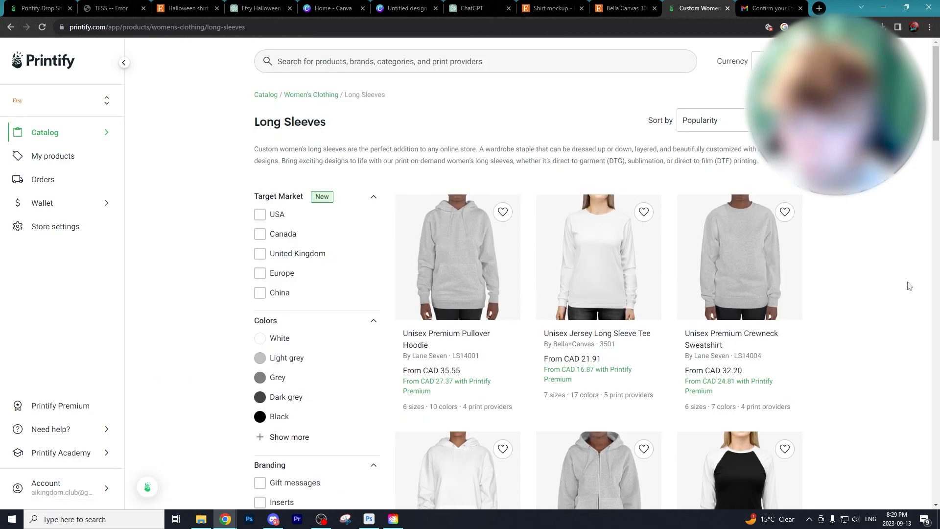
{"action": "scroll", "coordinate": [909, 285], "scroll_direction": "down", "scroll_amount": 2}
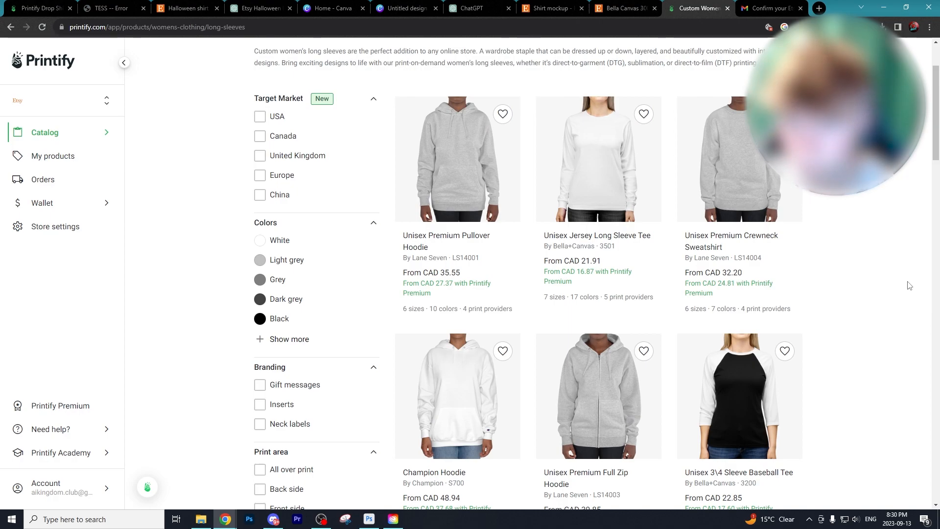
{"action": "scroll", "coordinate": [899, 287], "scroll_direction": "down", "scroll_amount": 1}
{"action": "scroll", "coordinate": [899, 287], "scroll_direction": "down", "scroll_amount": 12}
{"action": "scroll", "coordinate": [896, 289], "scroll_direction": "up", "scroll_amount": 13}
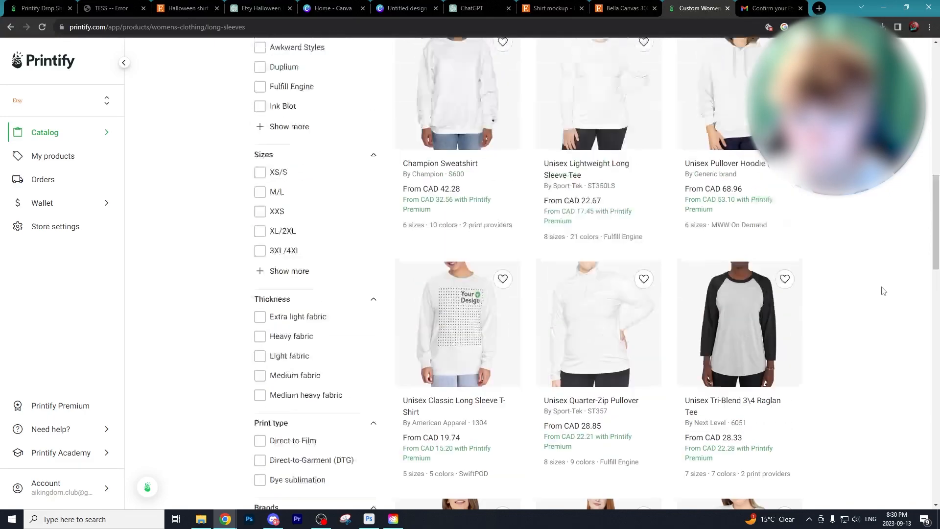
View the Unisex Jersey Long Sleeve Tee's preview images and return to the Long Sleeves list
{"action": "left_click", "coordinate": [641, 258]}
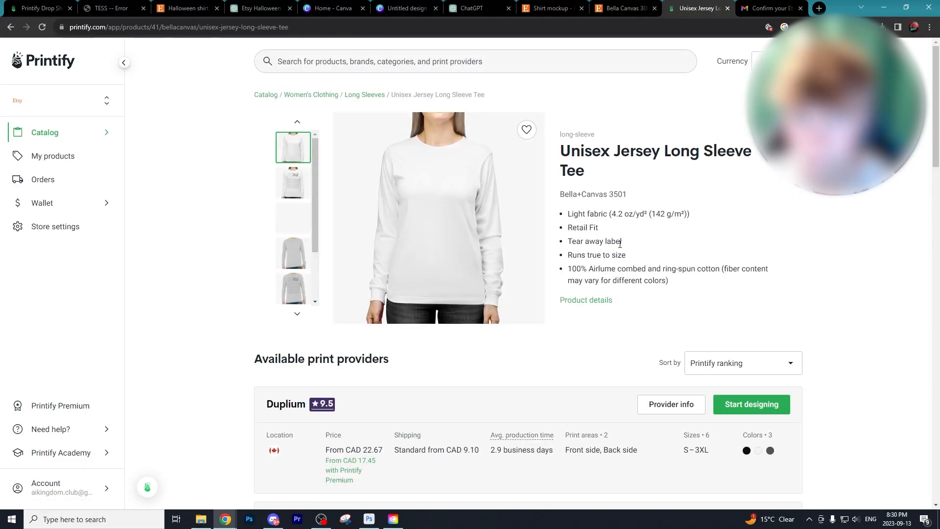
{"action": "left_click", "coordinate": [293, 195]}
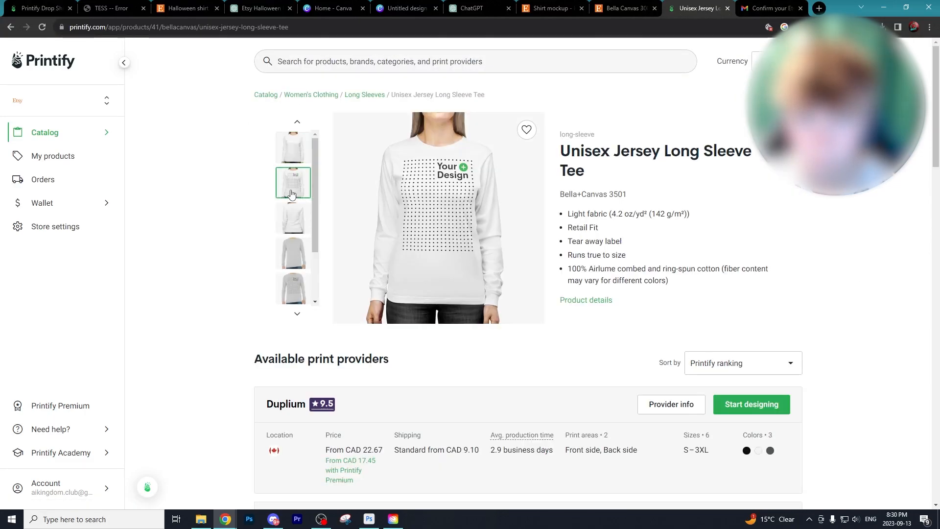
{"action": "left_click", "coordinate": [286, 219]}
{"action": "left_click", "coordinate": [301, 156]}
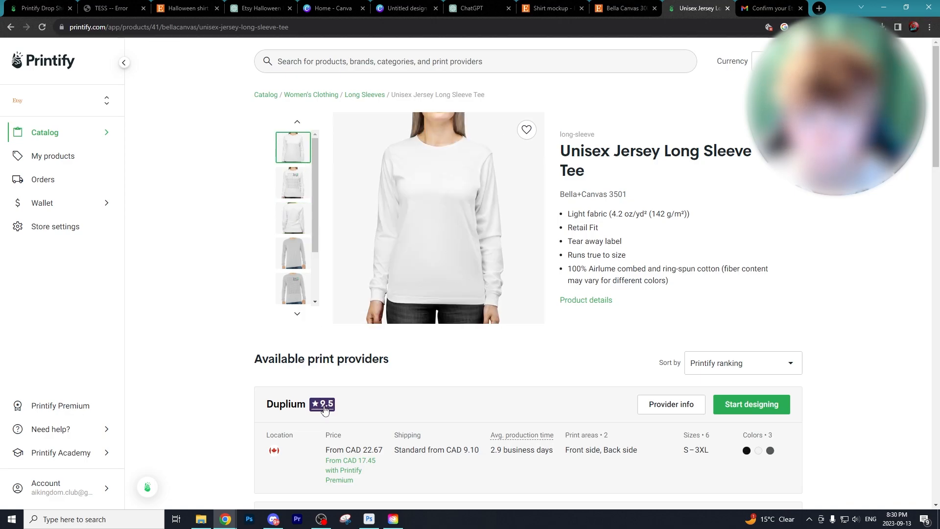
{"action": "left_click", "coordinate": [10, 27]}
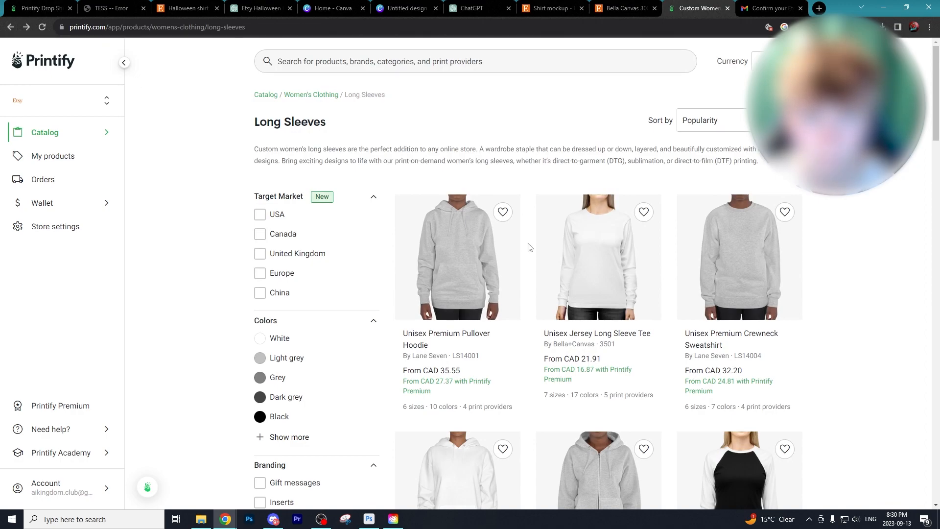
Filter the Long Sleeves products to the Canada target market
{"action": "left_click", "coordinate": [259, 234]}
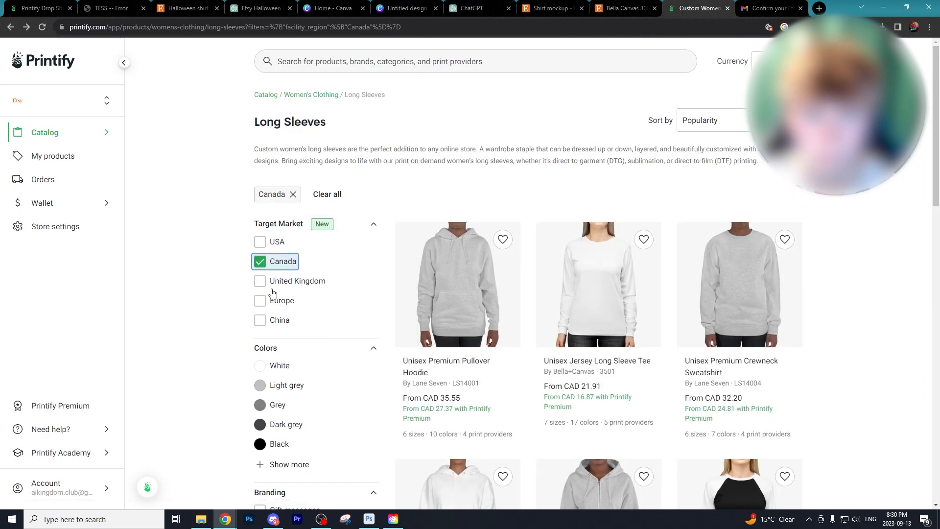
{"action": "left_click", "coordinate": [260, 261]}
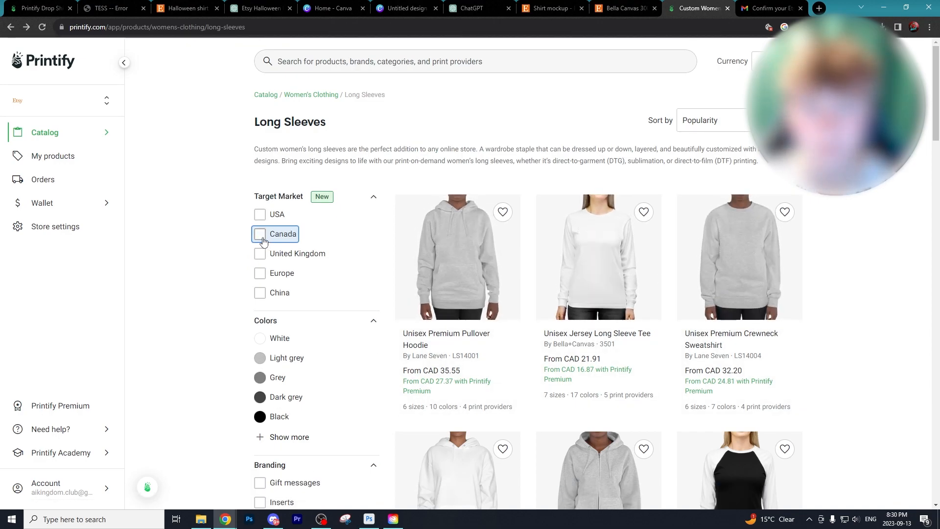
{"action": "left_click", "coordinate": [260, 239]}
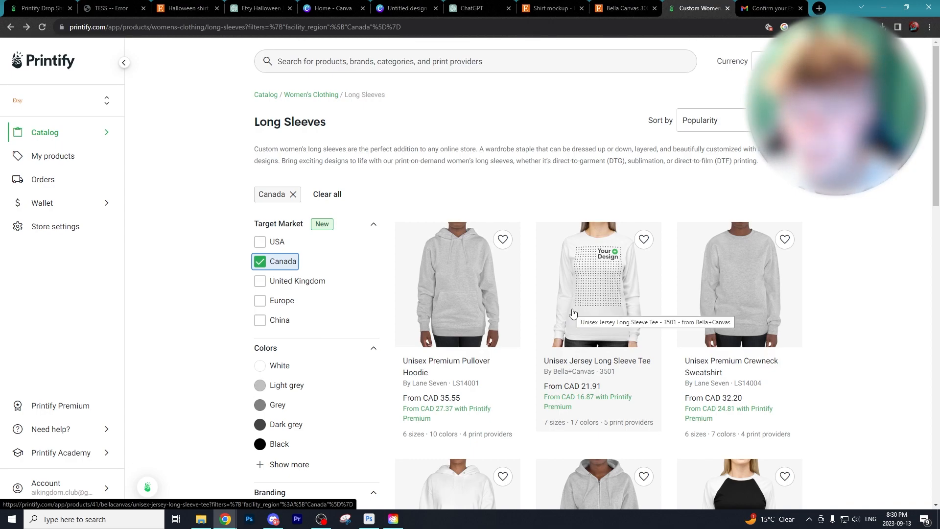
Check the print providers suggested for the Unisex Jersey Long Sleeve Tee and return to the filtered list
{"action": "scroll", "coordinate": [572, 312], "scroll_direction": "down", "scroll_amount": 4}
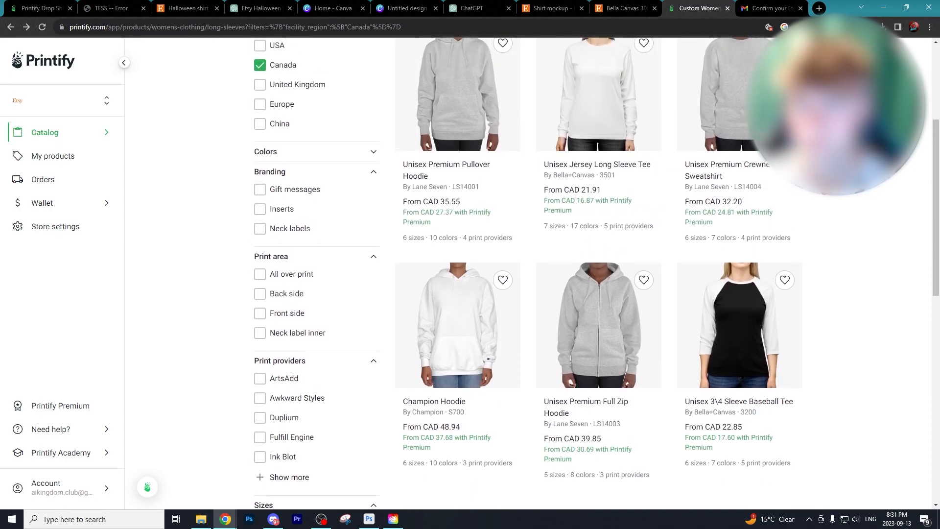
{"action": "left_click", "coordinate": [622, 191]}
{"action": "scroll", "coordinate": [623, 193], "scroll_direction": "down", "scroll_amount": 3}
{"action": "scroll", "coordinate": [216, 107], "scroll_direction": "up", "scroll_amount": 3}
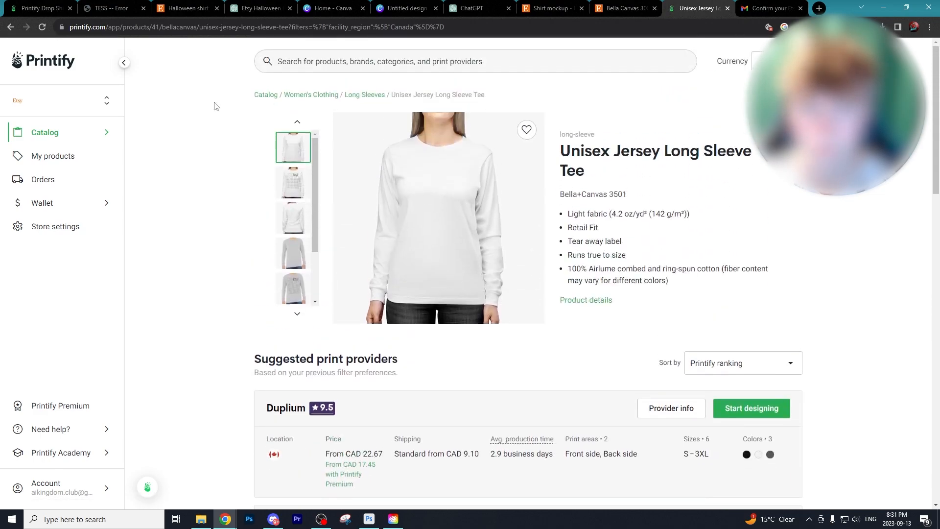
{"action": "left_click", "coordinate": [10, 28]}
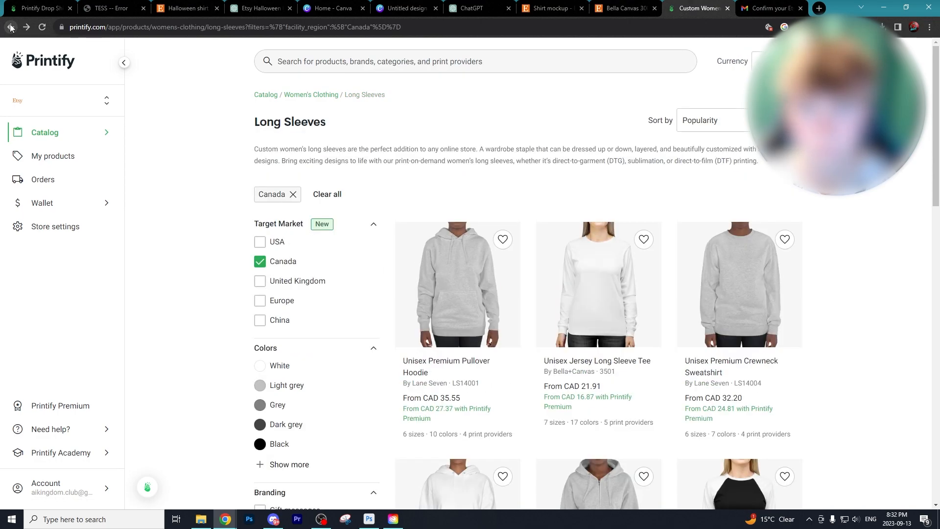
Compare the filtered products' prices, then reopen the Unisex Jersey Long Sleeve Tee and examine its print providers' prices
{"action": "scroll", "coordinate": [680, 306], "scroll_direction": "down", "scroll_amount": 3}
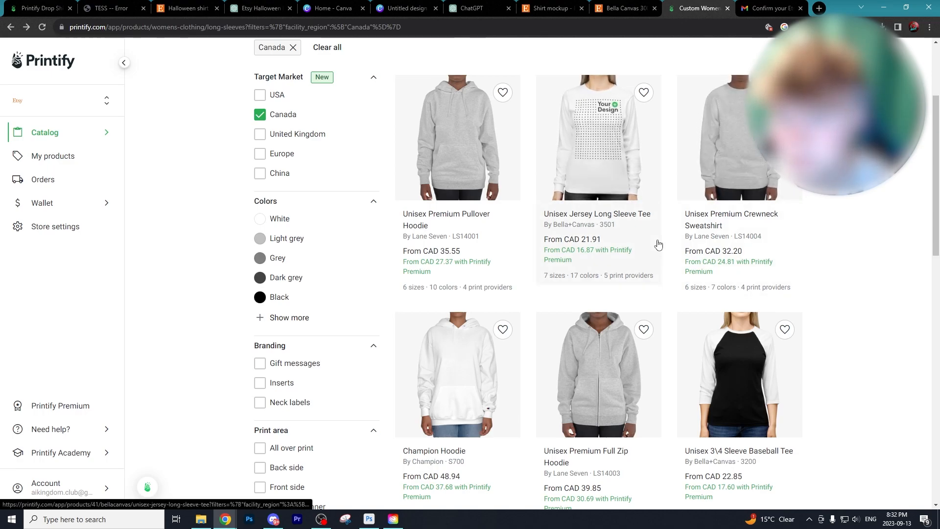
{"action": "scroll", "coordinate": [652, 243], "scroll_direction": "down", "scroll_amount": 1}
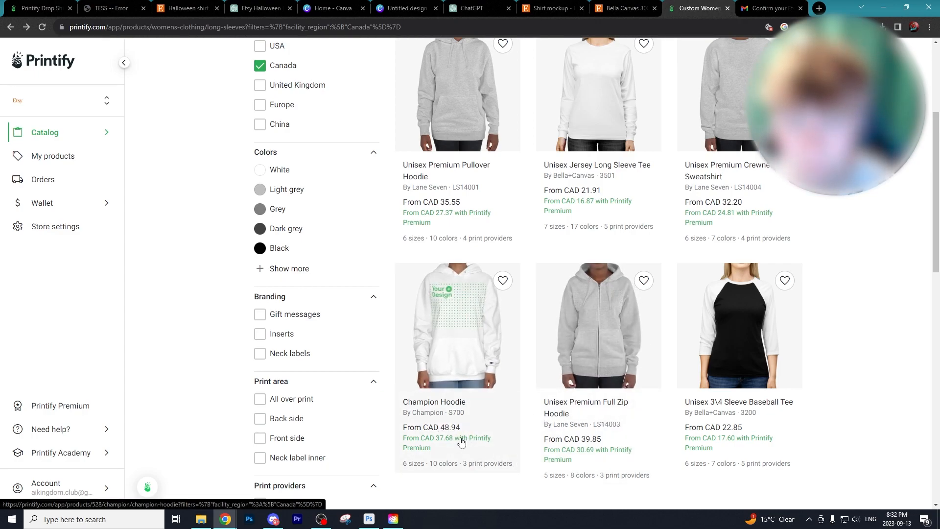
{"action": "scroll", "coordinate": [474, 447], "scroll_direction": "up", "scroll_amount": 3}
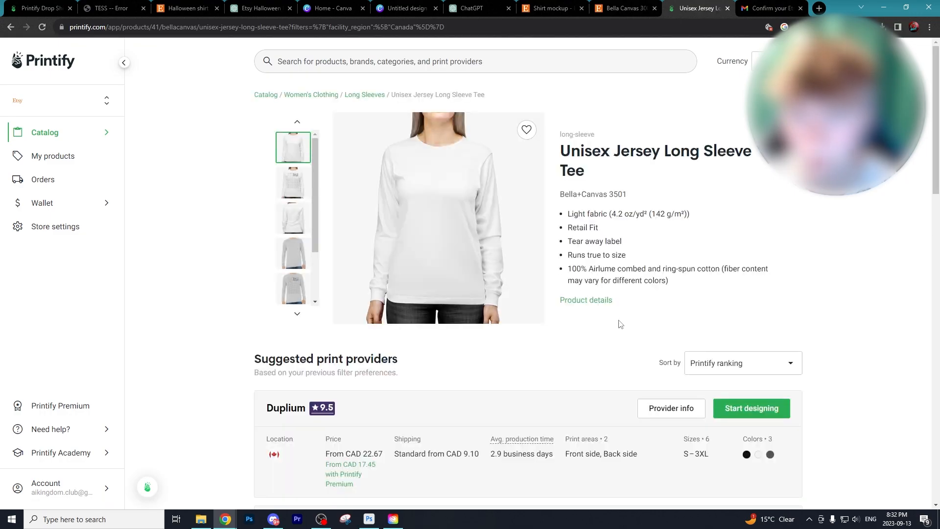
{"action": "scroll", "coordinate": [601, 311], "scroll_direction": "down", "scroll_amount": 4}
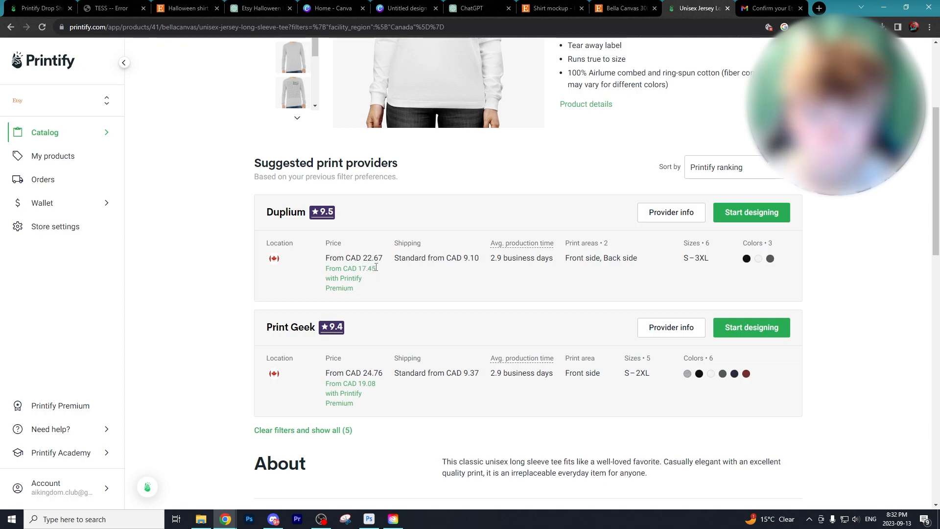
{"action": "left_click_drag", "start_coordinate": [360, 266], "coordinate": [358, 265]}
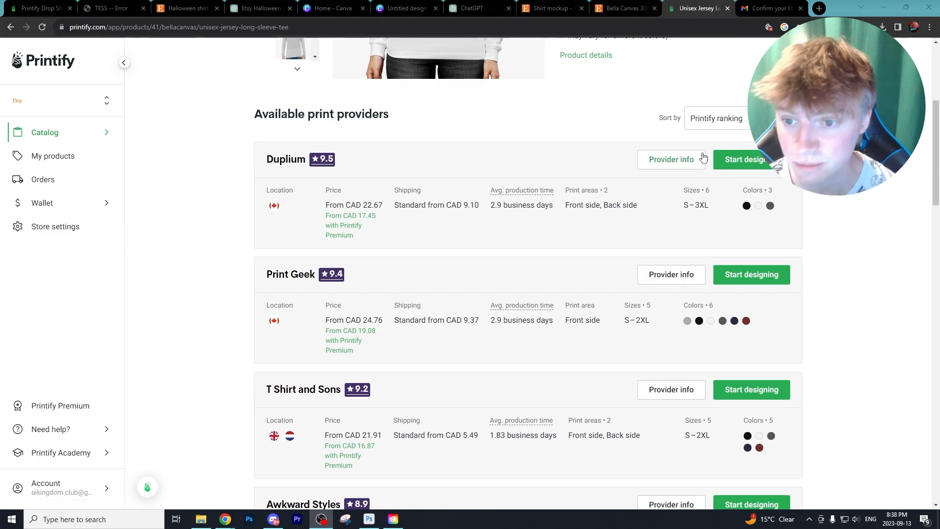
Open Duplium's provider information and review its product variants, shipping and production details
{"action": "left_click", "coordinate": [658, 165]}
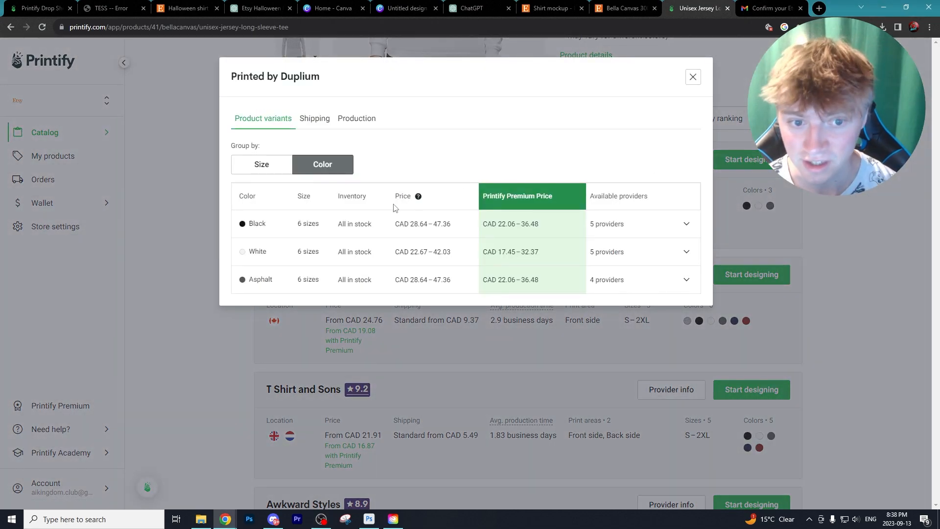
{"action": "left_click", "coordinate": [315, 120]}
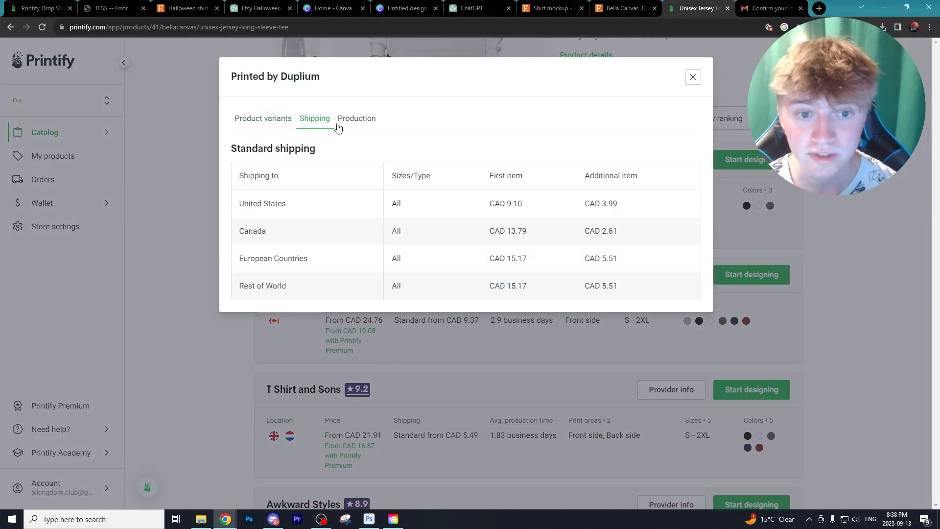
{"action": "left_click", "coordinate": [357, 119]}
{"action": "scroll", "coordinate": [495, 169], "scroll_direction": "down", "scroll_amount": 1}
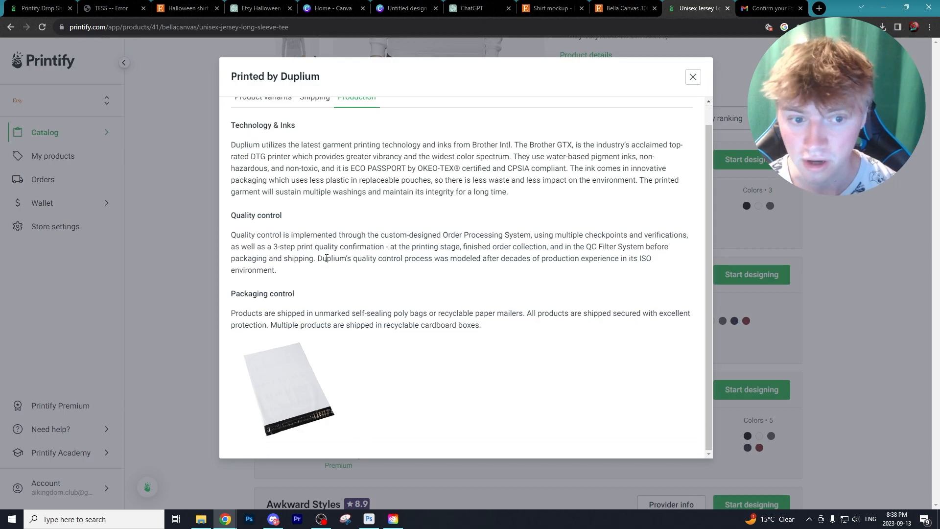
{"action": "scroll", "coordinate": [327, 258], "scroll_direction": "up", "scroll_amount": 1}
Examine Duplium's first-item shipping rates for the United States and Canada, then close the provider information
{"action": "left_click", "coordinate": [315, 120]}
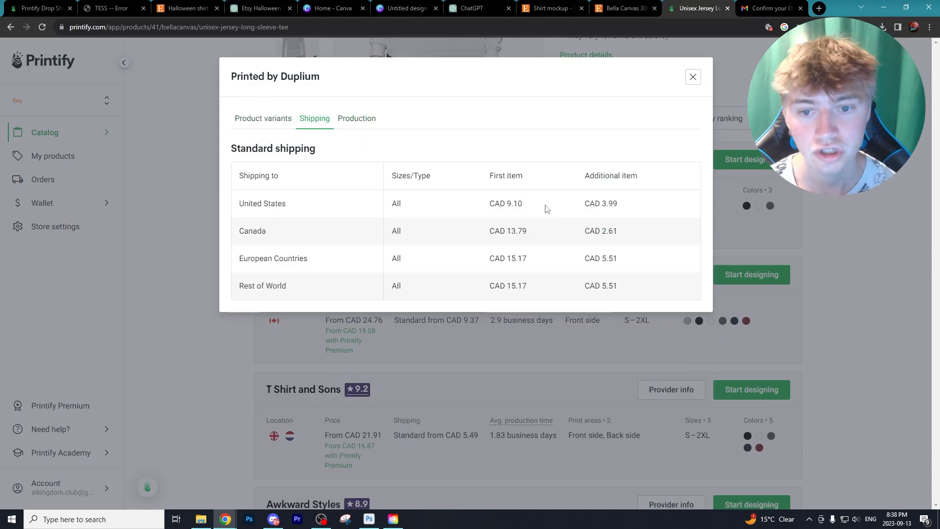
{"action": "left_click_drag", "start_coordinate": [489, 205], "coordinate": [520, 204]}
{"action": "left_click", "coordinate": [505, 209]}
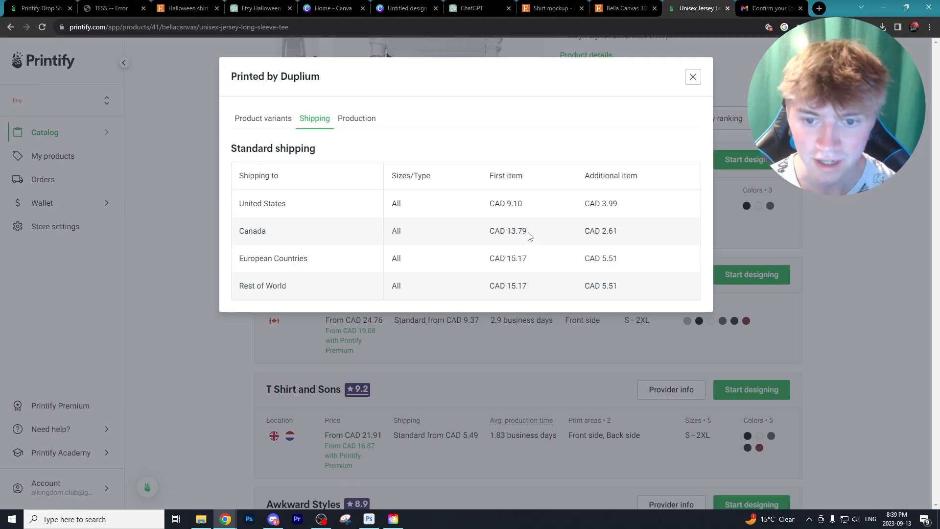
{"action": "left_click_drag", "start_coordinate": [528, 234], "coordinate": [489, 232]}
{"action": "left_click", "coordinate": [496, 235]}
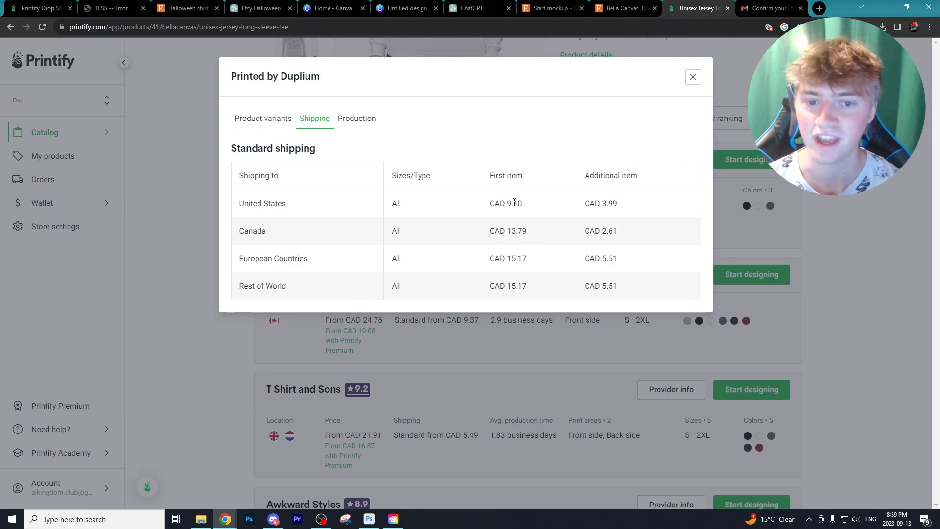
{"action": "left_click", "coordinate": [693, 77]}
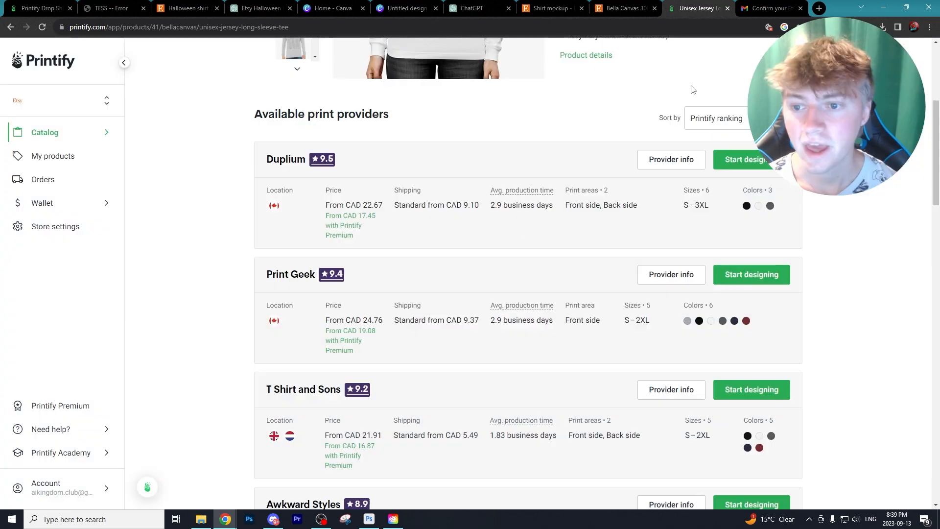
Start designing the long sleeve tee with Duplium as print provider and open the AI image generator
{"action": "left_click", "coordinate": [745, 164]}
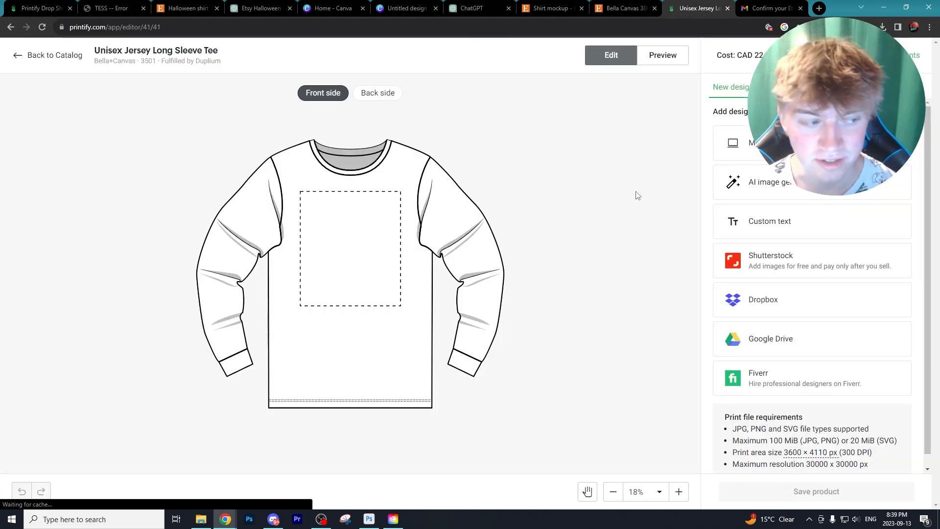
{"action": "left_click", "coordinate": [759, 190]}
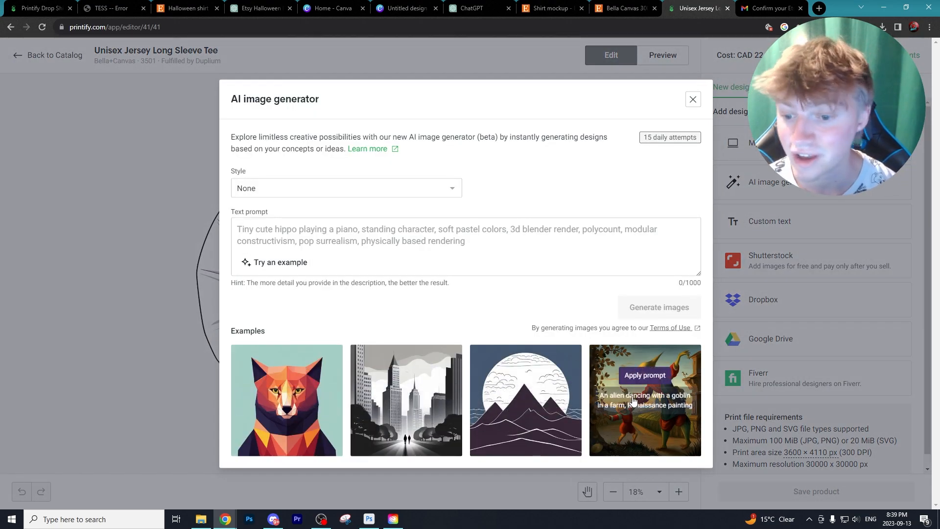
Close the AI image generator and upload SpookEH__1_-removebg-preview.png from Downloads to the tee's front side
{"action": "left_click", "coordinate": [694, 100]}
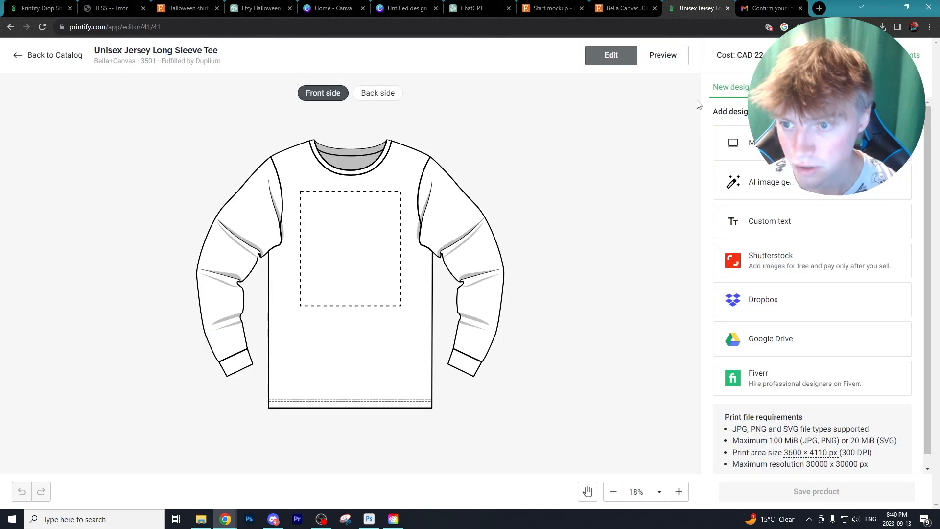
{"action": "left_click", "coordinate": [749, 143]}
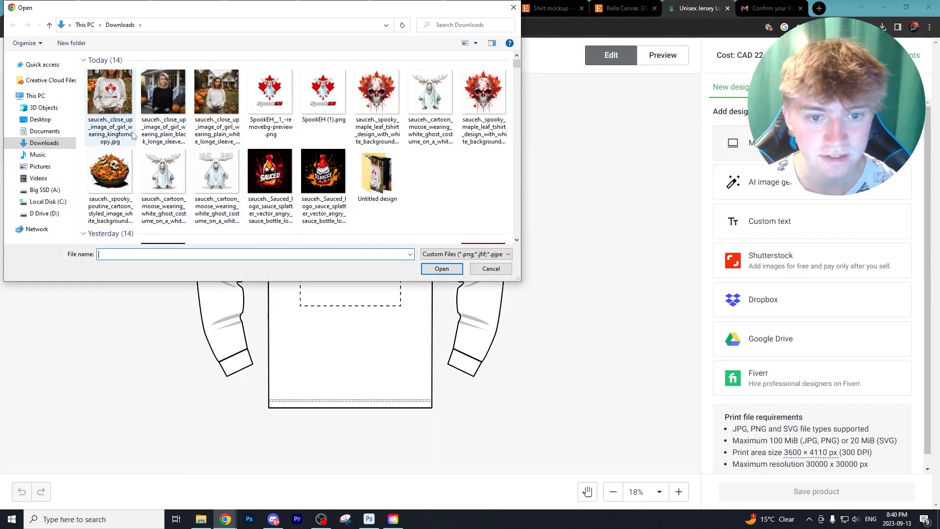
{"action": "left_click", "coordinate": [110, 115]}
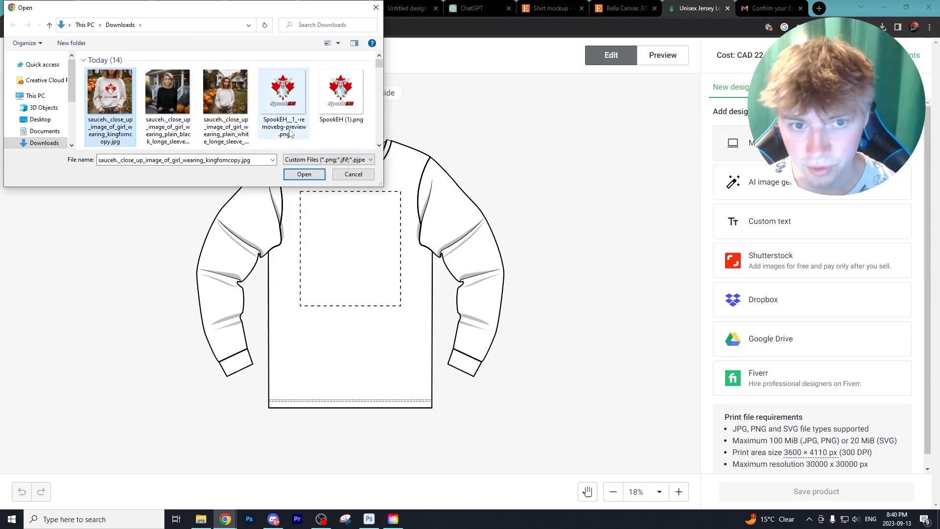
{"action": "left_click", "coordinate": [292, 116]}
{"action": "left_click", "coordinate": [303, 174]}
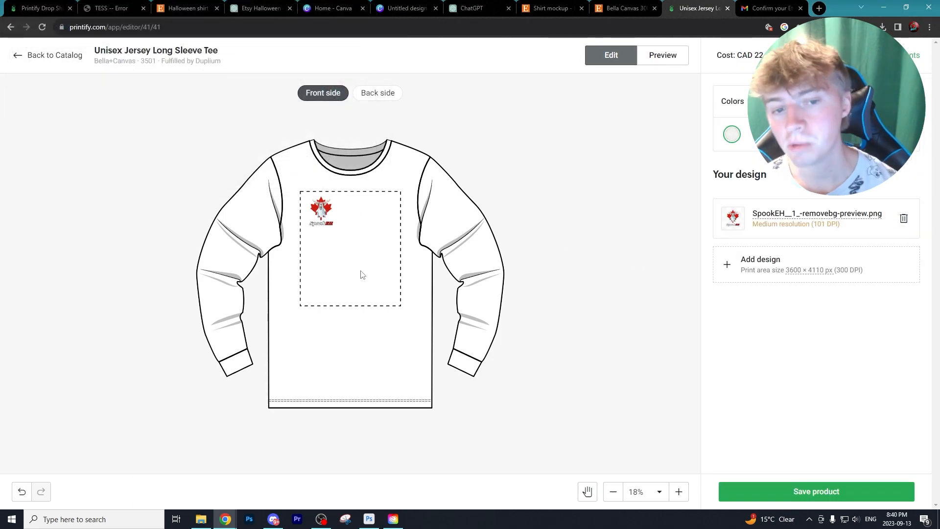
Enlarge the SpookEH design to about 17.57 in square and centre it over the front print area
{"action": "left_click", "coordinate": [321, 215]}
{"action": "left_click_drag", "start_coordinate": [341, 232], "coordinate": [494, 384]}
{"action": "left_click_drag", "start_coordinate": [421, 293], "coordinate": [373, 270]}
{"action": "left_click_drag", "start_coordinate": [449, 367], "coordinate": [402, 319]}
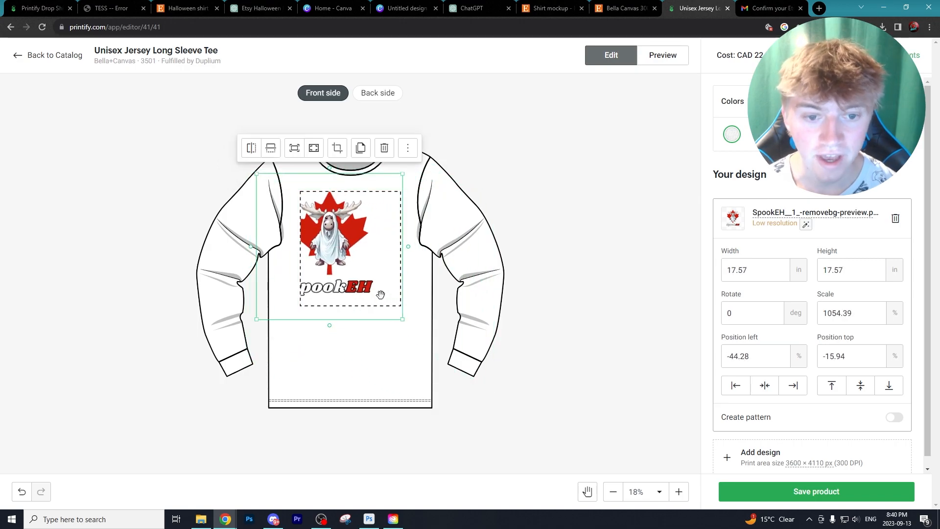
{"action": "left_click_drag", "start_coordinate": [374, 277], "coordinate": [394, 283]}
{"action": "left_click", "coordinate": [400, 352]}
{"action": "left_click", "coordinate": [363, 257]}
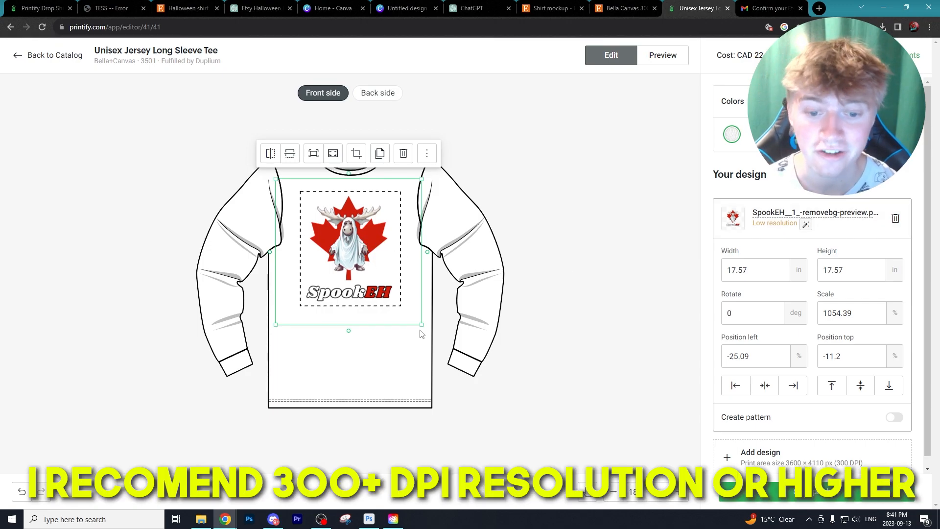
Shrink the SpookEH design to a small chest logo and place it in the print area's upper-right corner
{"action": "left_click_drag", "start_coordinate": [419, 325], "coordinate": [320, 209]}
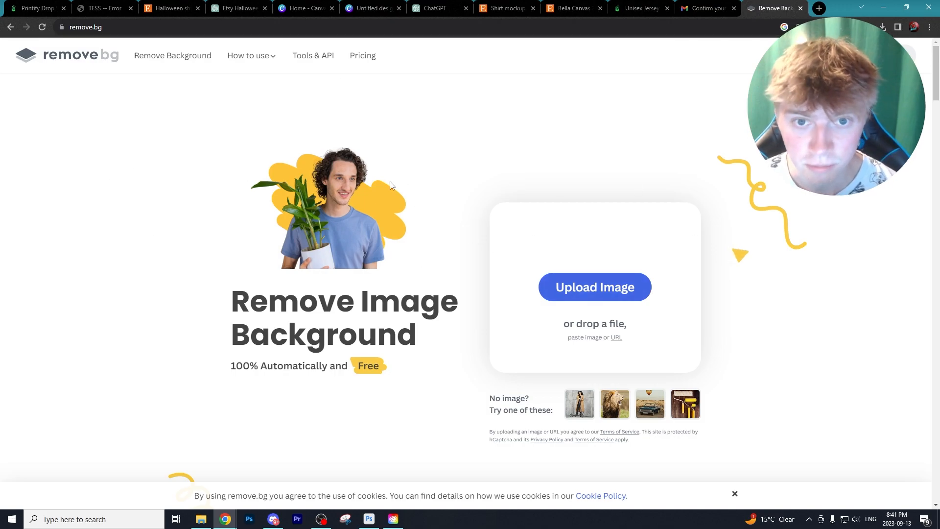
{"action": "left_click", "coordinate": [356, 8]}
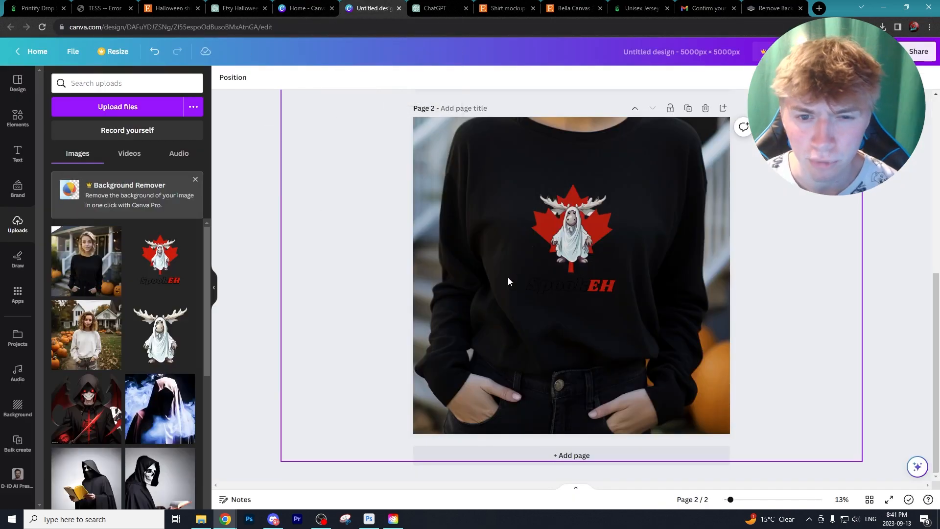
{"action": "key", "text": "ctrl+shift+Tab"}
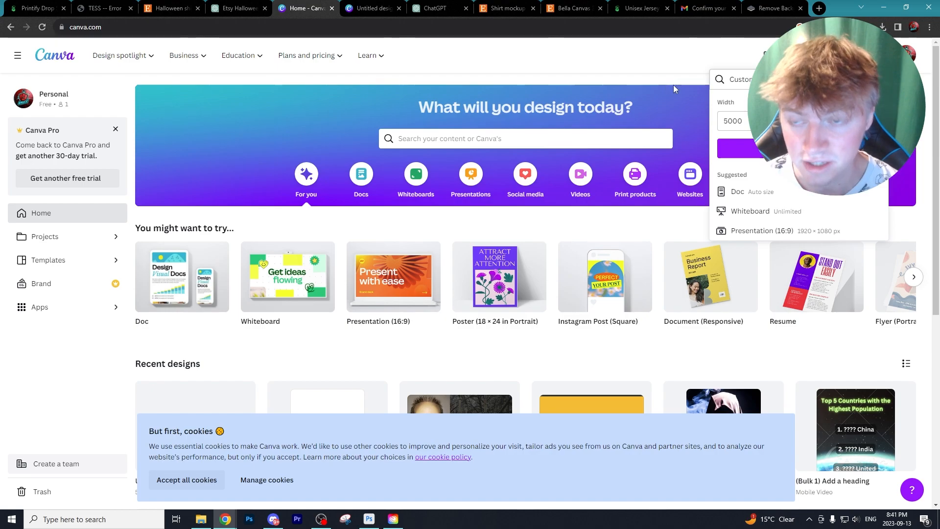
{"action": "left_click", "coordinate": [642, 8]}
{"action": "left_click_drag", "start_coordinate": [319, 214], "coordinate": [387, 216]}
{"action": "left_click", "coordinate": [393, 270]}
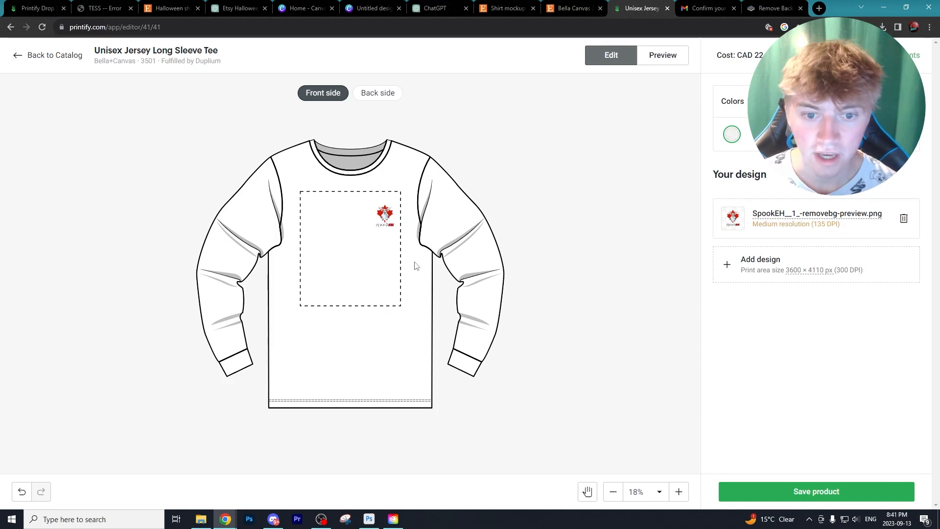
{"action": "left_click", "coordinate": [386, 220]}
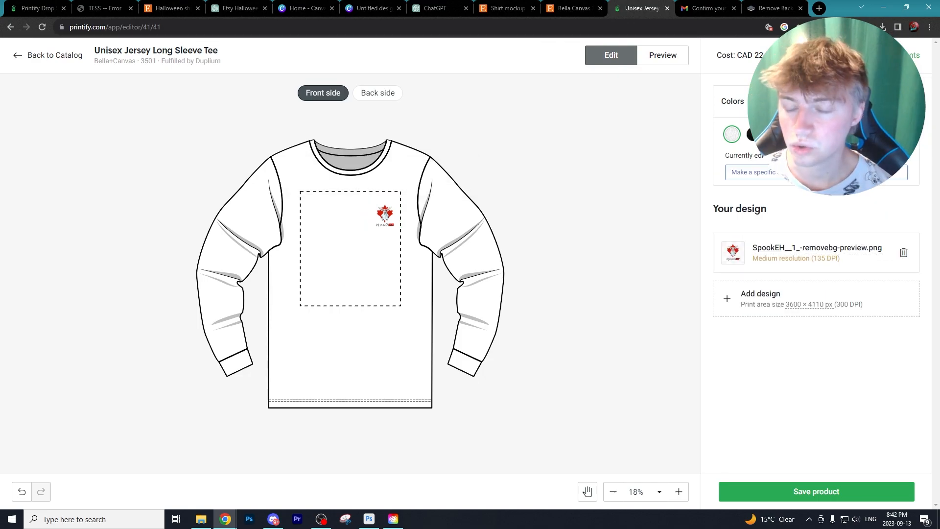
Make a specific design for the Black tee, adding the ghost-costume cartoon moose image and deleting the SpookEH design
{"action": "left_click", "coordinate": [775, 134]}
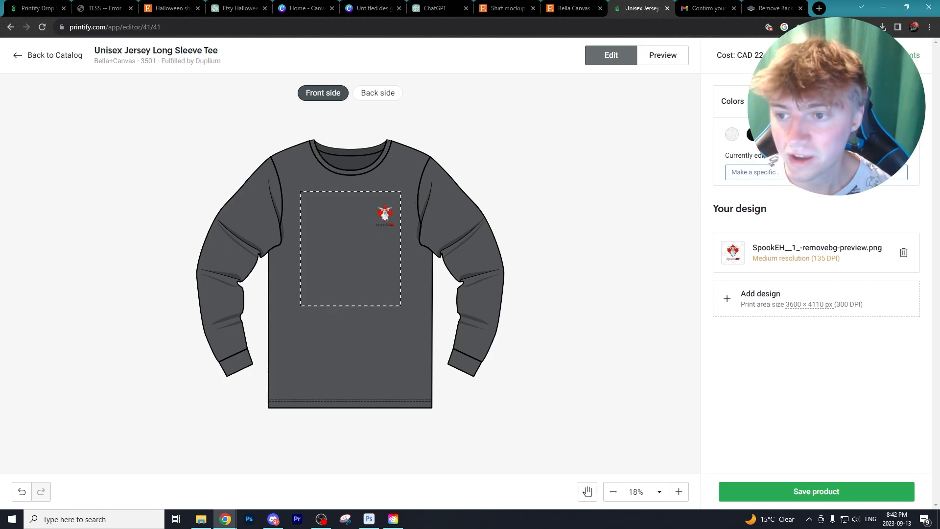
{"action": "left_click", "coordinate": [753, 134]}
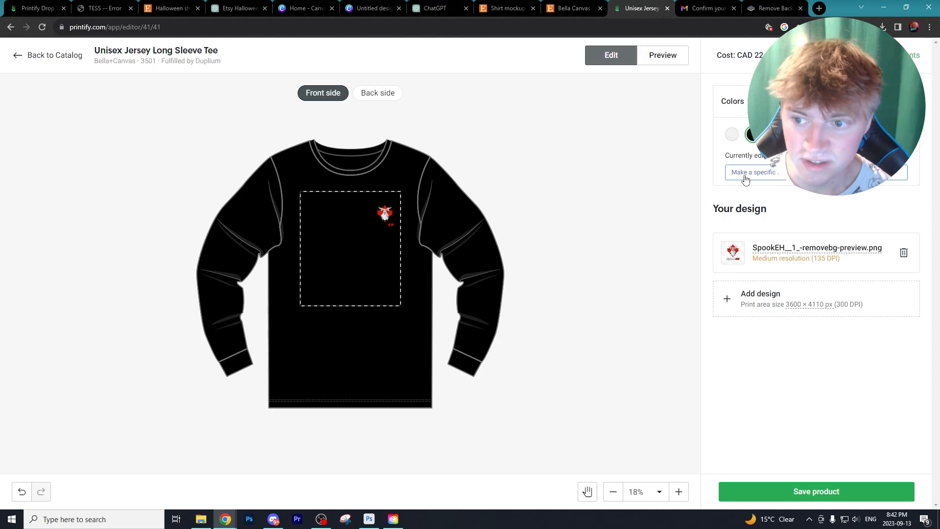
{"action": "left_click", "coordinate": [761, 297]}
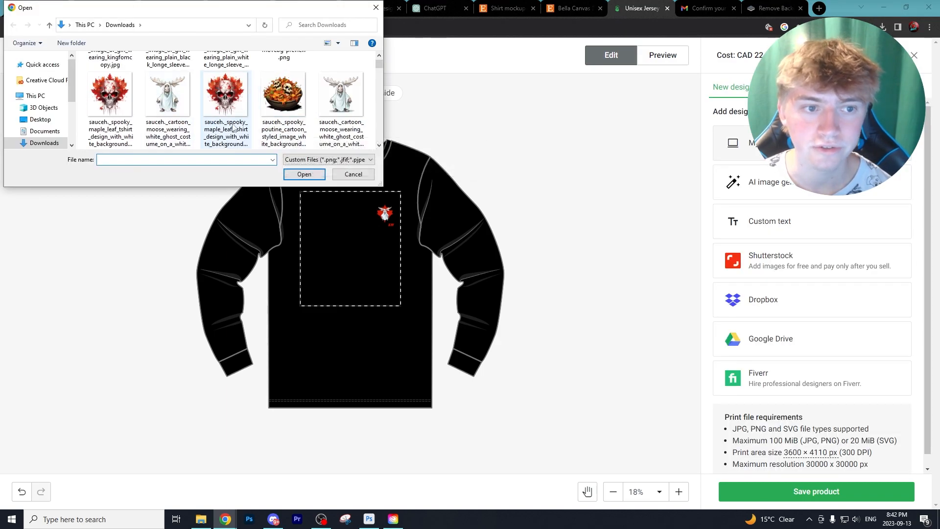
{"action": "left_click", "coordinate": [189, 126]}
{"action": "left_click", "coordinate": [304, 174]}
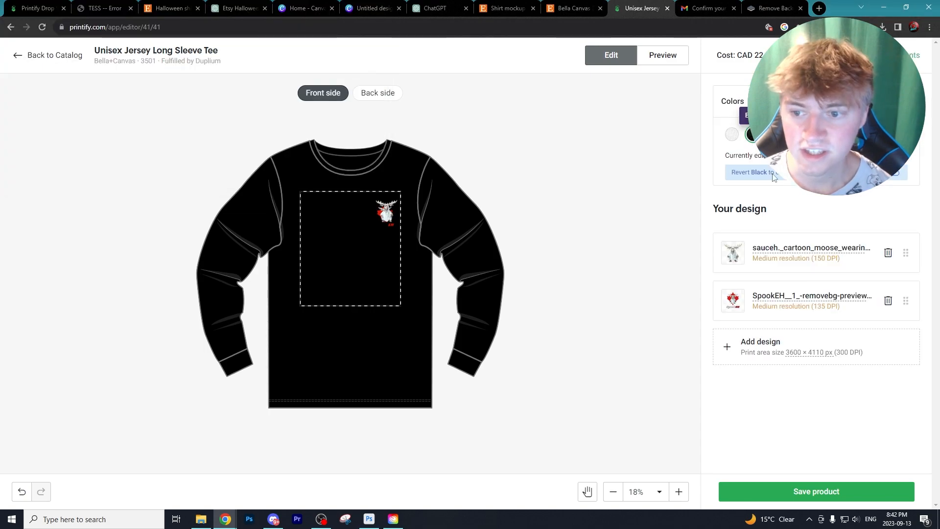
{"action": "left_click", "coordinate": [889, 301]}
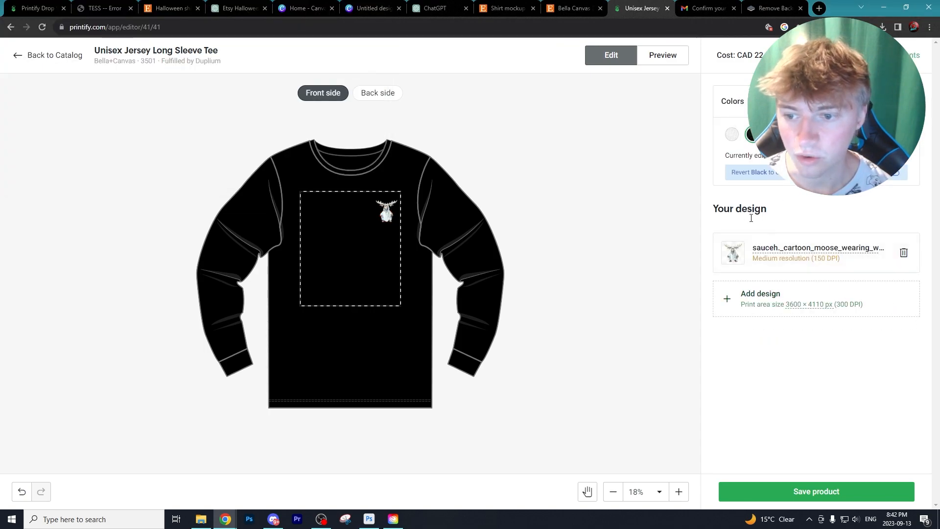
Compare the White and Black designs, then save the product
{"action": "left_click", "coordinate": [732, 140]}
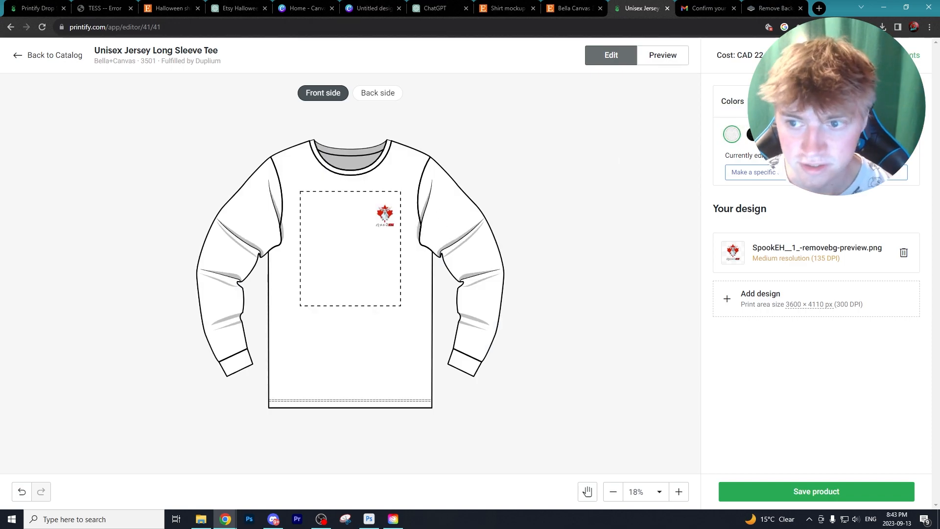
{"action": "left_click", "coordinate": [753, 134]}
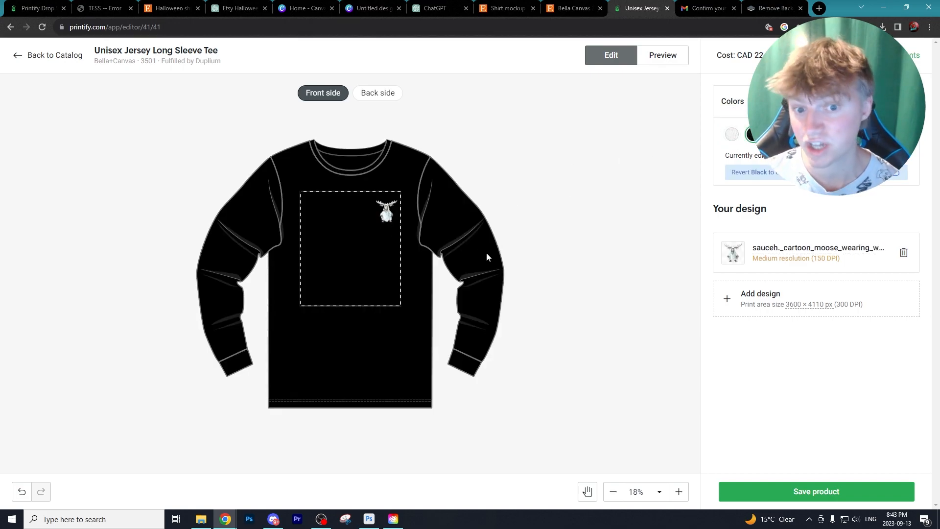
{"action": "left_click", "coordinate": [799, 492]}
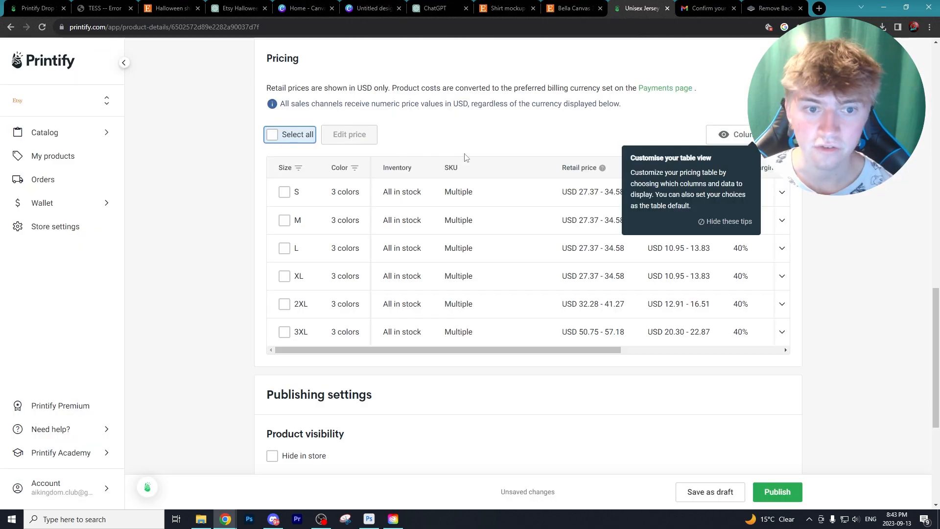
Try the back view and White for the title image, then return to the front view in Black
{"action": "scroll", "coordinate": [532, 238], "scroll_direction": "up", "scroll_amount": 14}
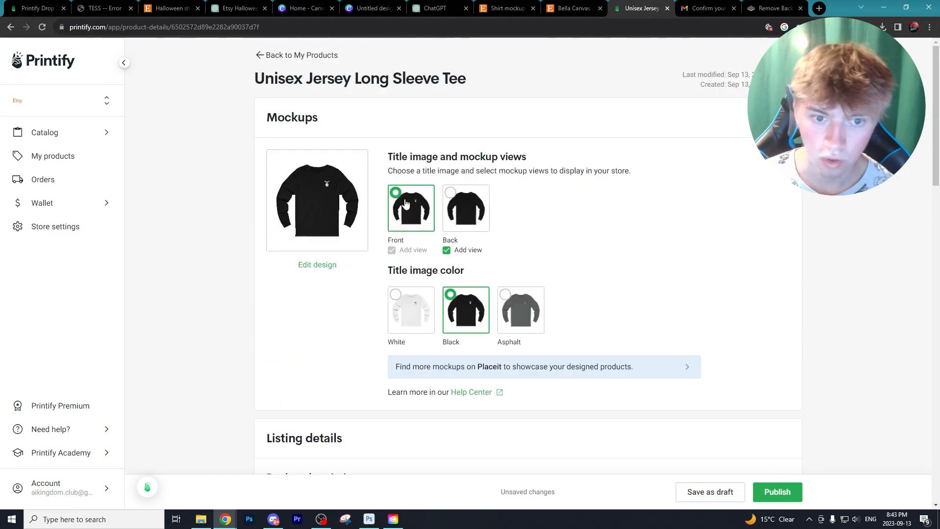
{"action": "left_click", "coordinate": [450, 194]}
{"action": "left_click", "coordinate": [396, 295]}
{"action": "left_click", "coordinate": [460, 304]}
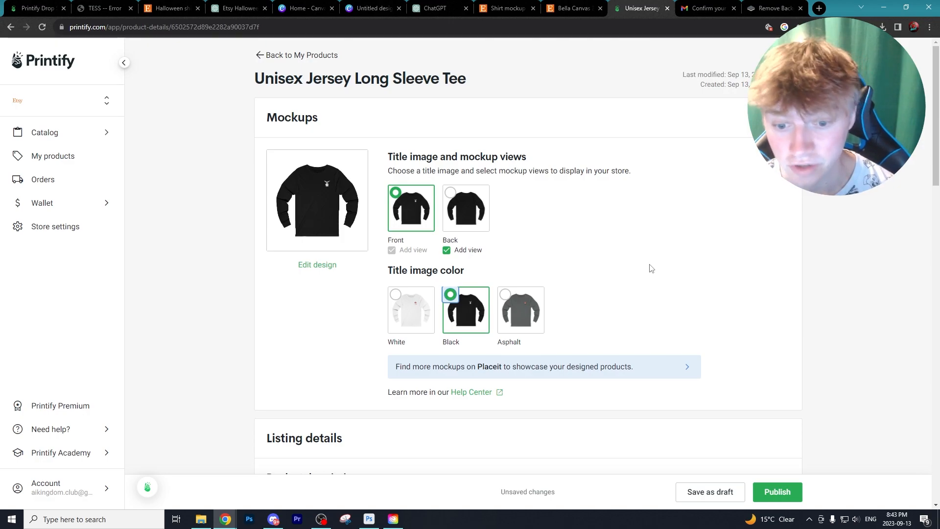
Review the listing's title, description and shipping profile, then select all variants in the pricing table
{"action": "scroll", "coordinate": [652, 268], "scroll_direction": "down", "scroll_amount": 4}
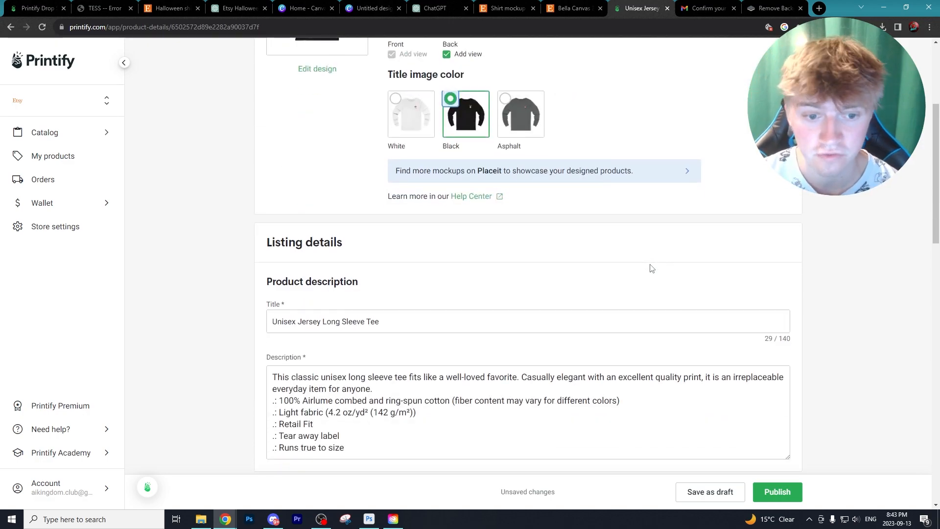
{"action": "scroll", "coordinate": [489, 244], "scroll_direction": "down", "scroll_amount": 3}
{"action": "scroll", "coordinate": [403, 202], "scroll_direction": "up", "scroll_amount": 1}
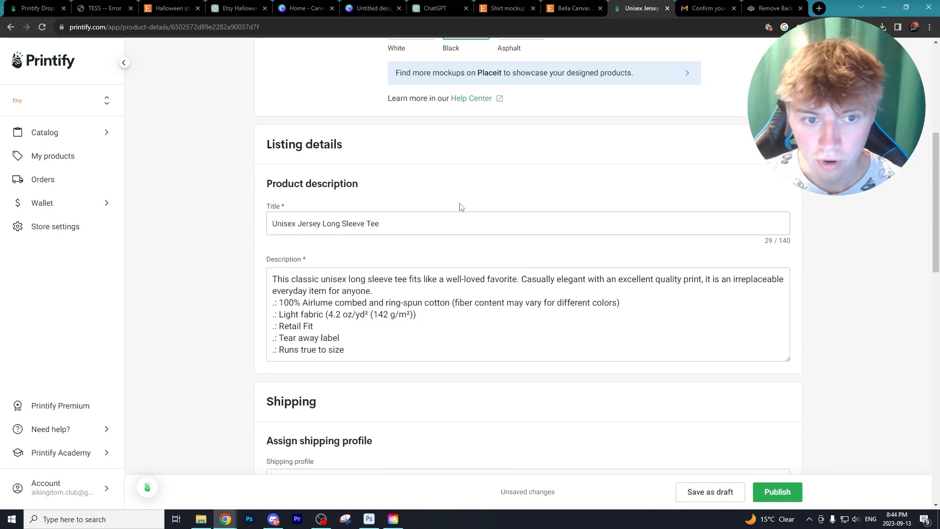
{"action": "scroll", "coordinate": [362, 284], "scroll_direction": "down", "scroll_amount": 4}
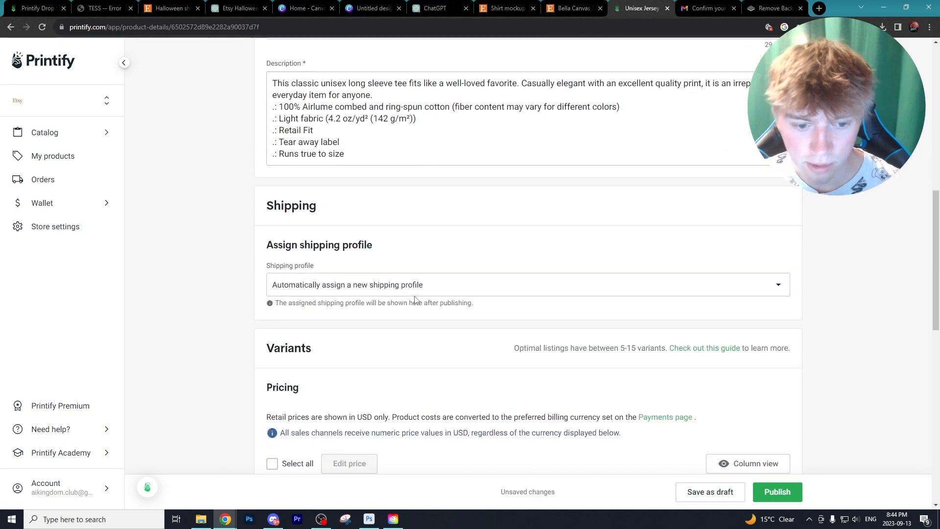
{"action": "scroll", "coordinate": [371, 277], "scroll_direction": "down", "scroll_amount": 4}
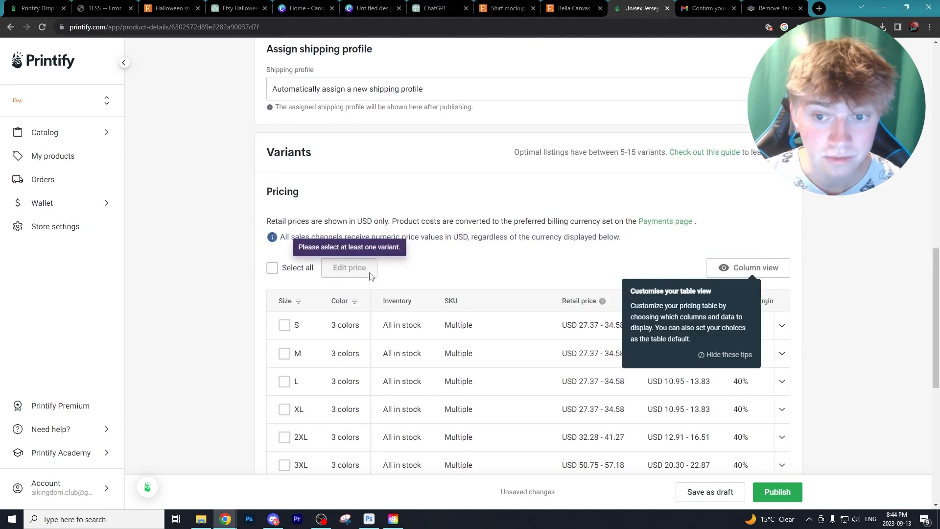
{"action": "scroll", "coordinate": [392, 277], "scroll_direction": "down", "scroll_amount": 3}
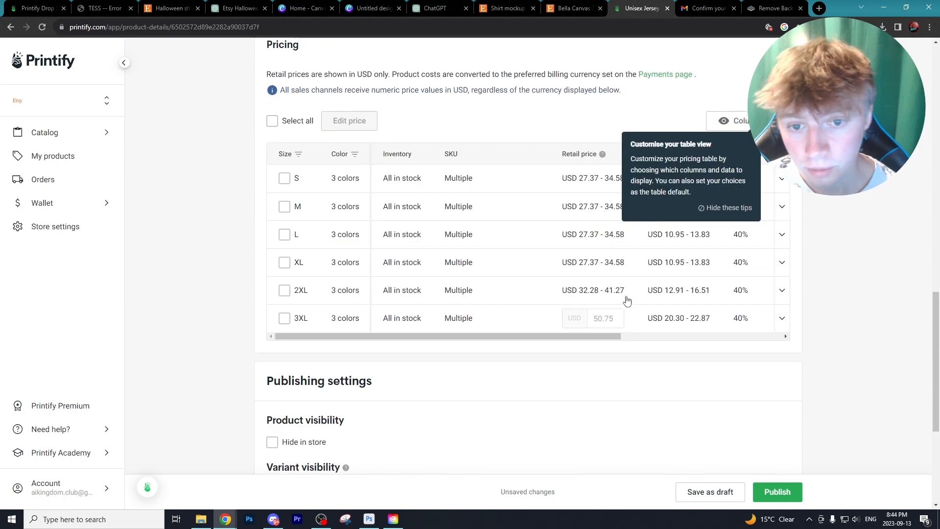
{"action": "left_click", "coordinate": [272, 122]}
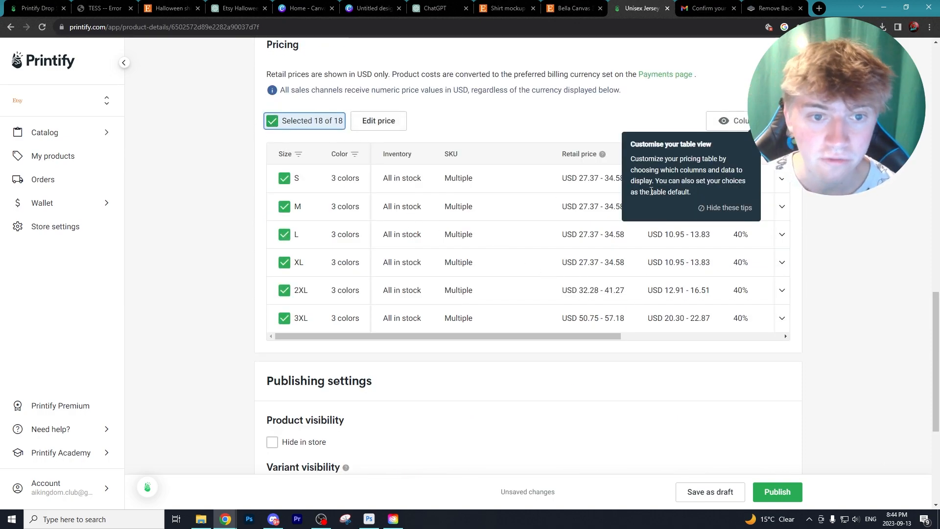
Examine the variants' retail prices, profits, profit margins, production costs and shipping costs in the pricing table
{"action": "scroll", "coordinate": [450, 242], "scroll_direction": "up", "scroll_amount": 2}
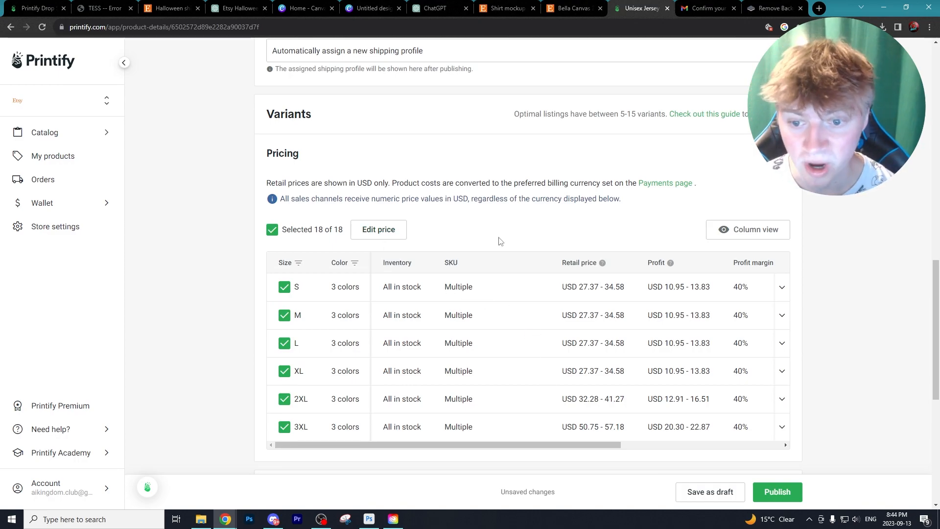
{"action": "left_click_drag", "start_coordinate": [580, 443], "coordinate": [678, 425]}
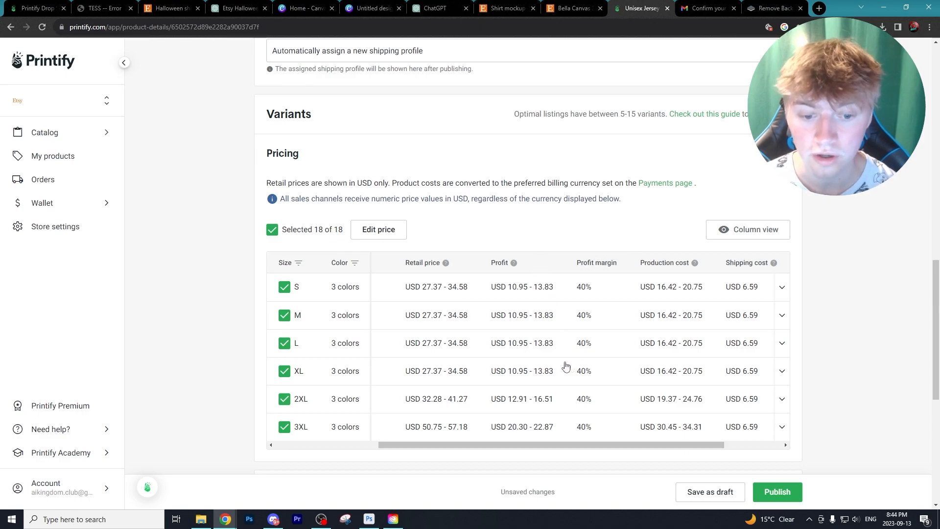
{"action": "scroll", "coordinate": [450, 368], "scroll_direction": "down", "scroll_amount": 2}
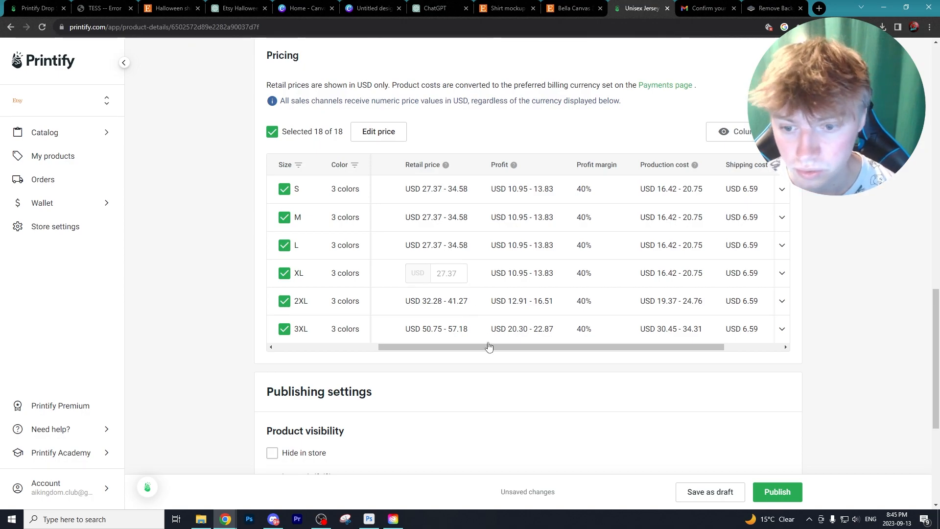
{"action": "mouse_move", "coordinate": [506, 347]}
{"action": "left_mouse_down"}
{"action": "mouse_move", "coordinate": [490, 335]}
{"action": "mouse_move", "coordinate": [515, 331]}
{"action": "left_mouse_up"}
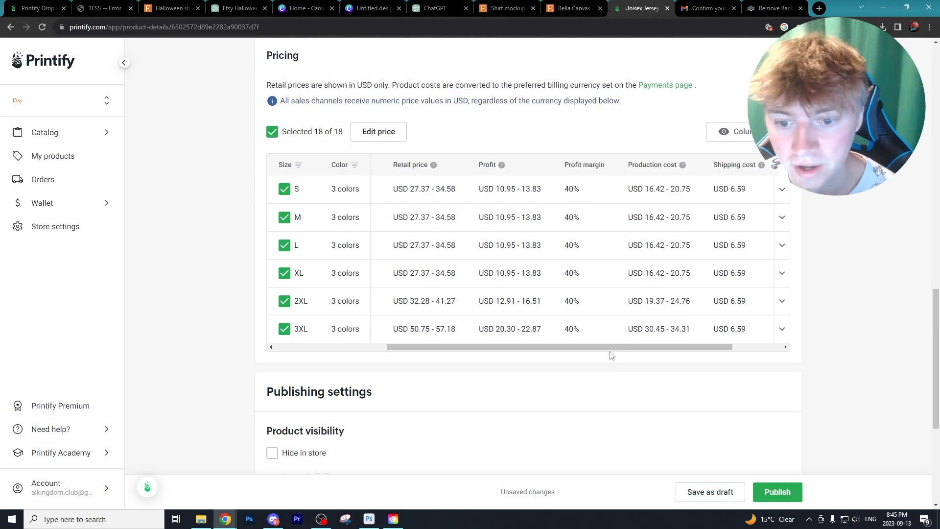
{"action": "left_click_drag", "start_coordinate": [651, 346], "coordinate": [700, 346]}
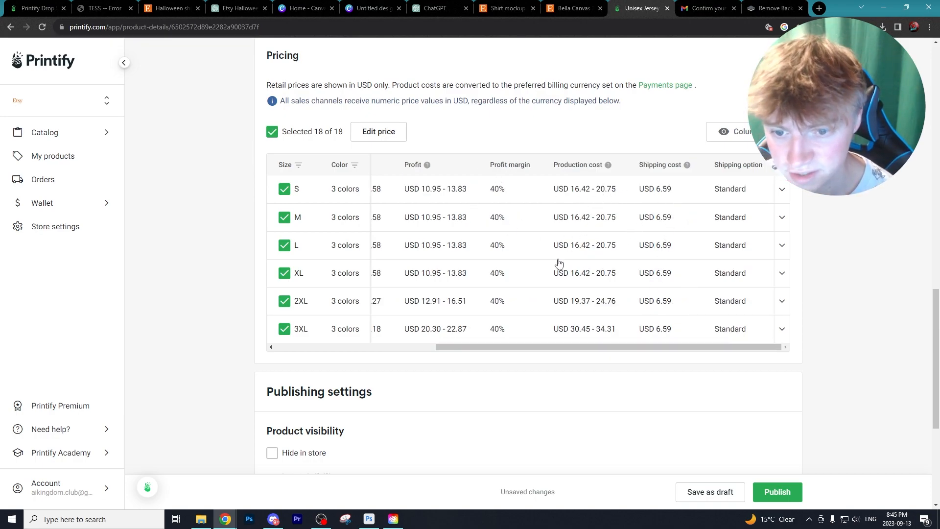
{"action": "left_click_drag", "start_coordinate": [568, 348], "coordinate": [454, 338]}
Try a 50% profit margin for the size S variants, then set it to 10%
{"action": "left_click", "coordinate": [670, 188]}
{"action": "double_click", "coordinate": [670, 190]}
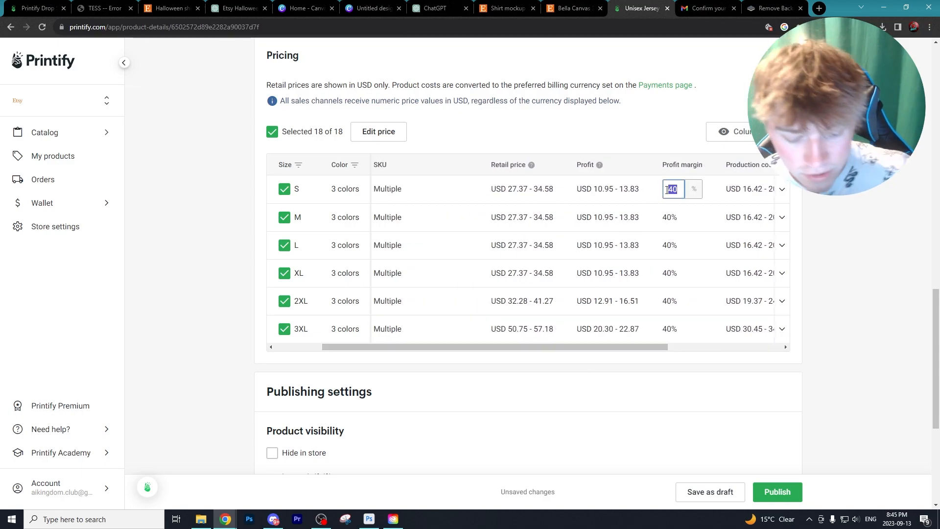
{"action": "type", "text": "50"}
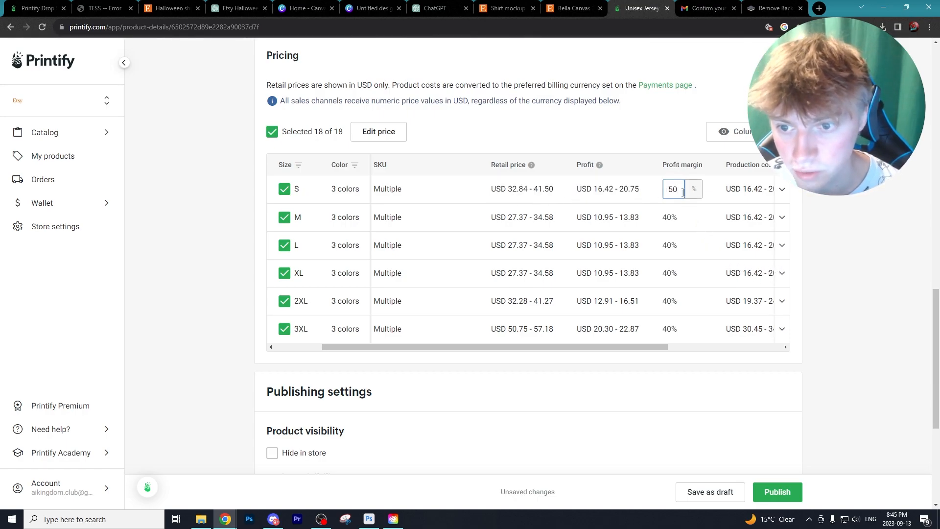
{"action": "double_click", "coordinate": [660, 190]}
{"action": "type", "text": "10"}
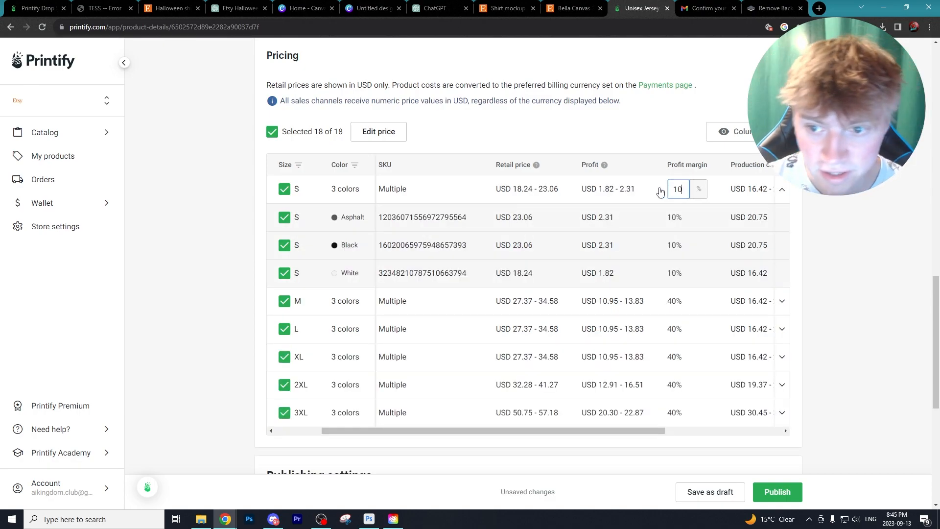
Apply the size S variants' profit margin and reopen its value for editing
{"action": "left_click", "coordinate": [622, 140]}
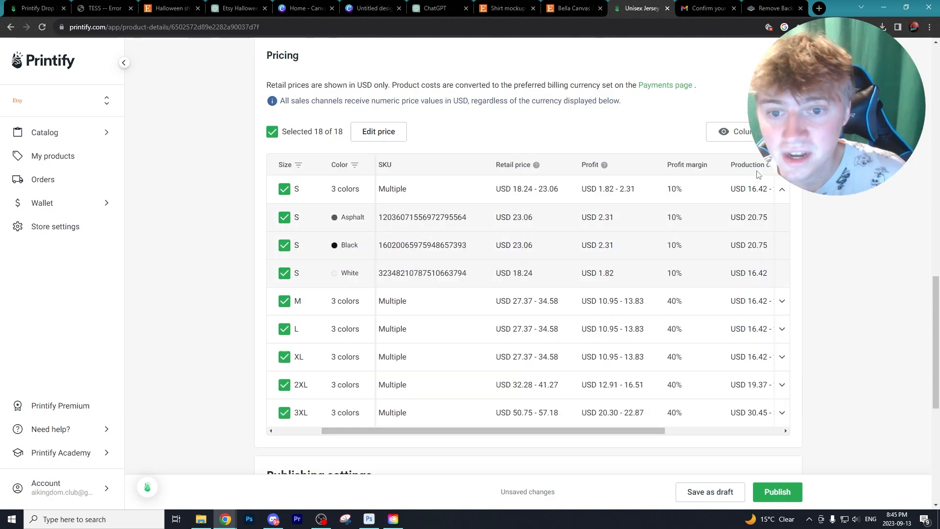
{"action": "left_click", "coordinate": [673, 191]}
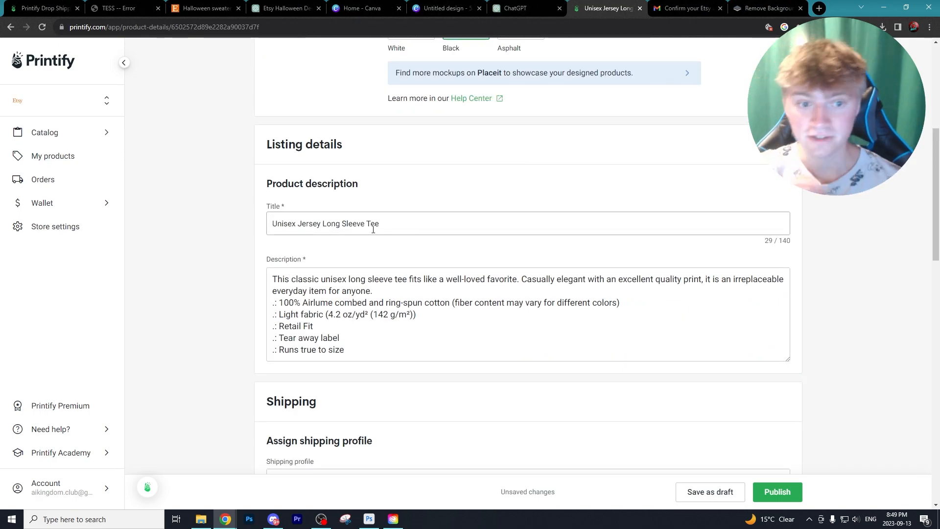
Replace the listing title with "Canadian Halloween Sweater,"
{"action": "left_click", "coordinate": [462, 226]}
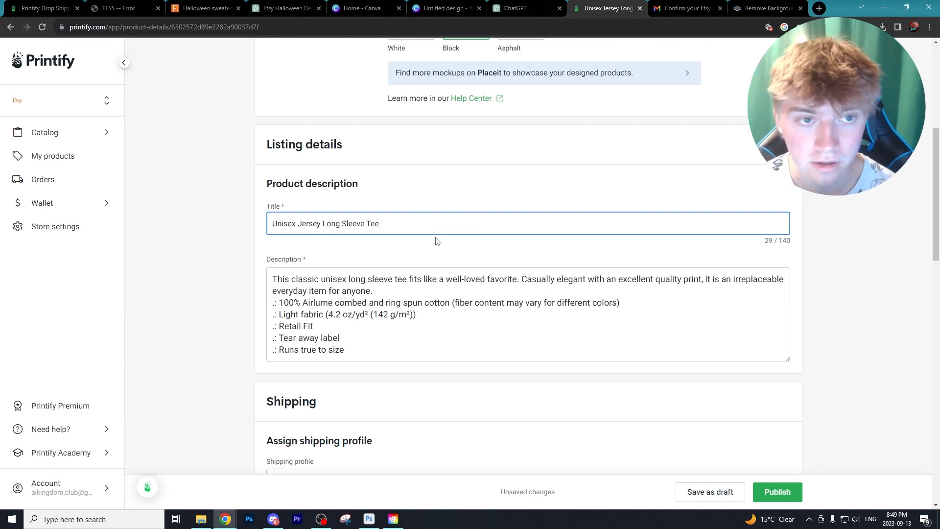
{"action": "key", "text": "ctrl+a"}
{"action": "type", "text": "Canadian Halloween Sweater"}
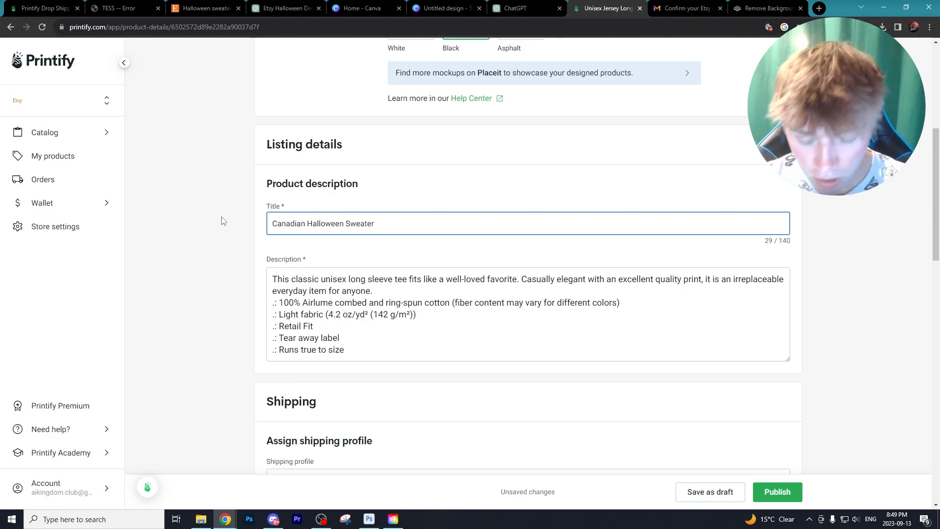
{"action": "type", "text": ","}
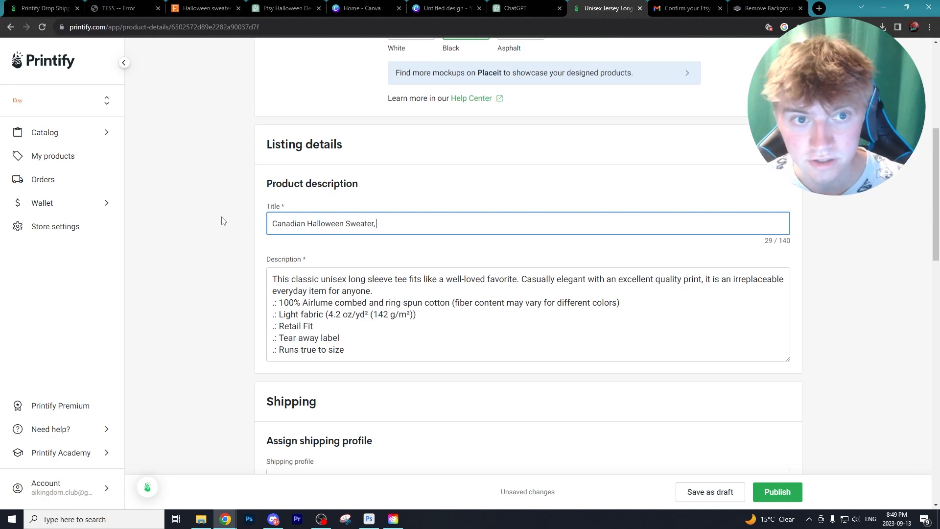
Browse Etsy's Halloween sweater results for title ideas and open the Embroidered Ghost Sweatshirt listing
{"action": "left_click", "coordinate": [205, 8]}
{"action": "scroll", "coordinate": [359, 214], "scroll_direction": "up", "scroll_amount": 8}
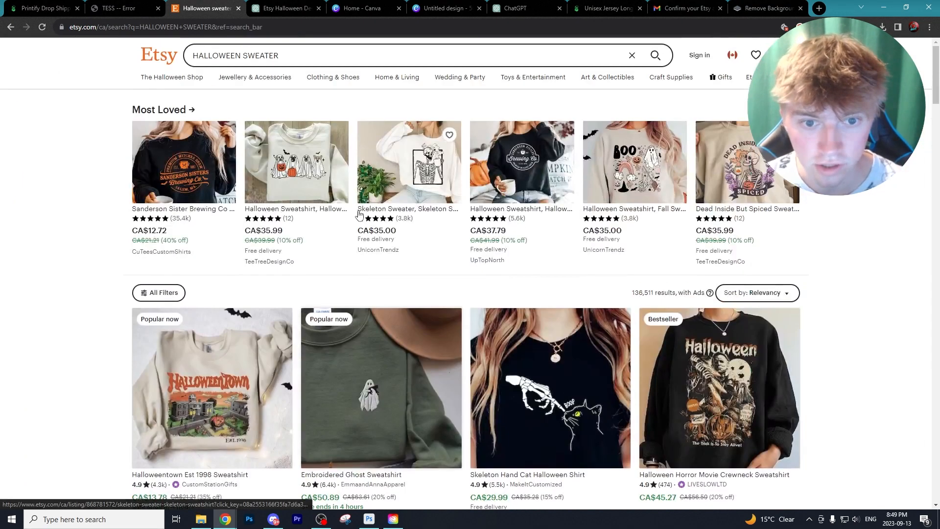
{"action": "scroll", "coordinate": [359, 214], "scroll_direction": "down", "scroll_amount": 7}
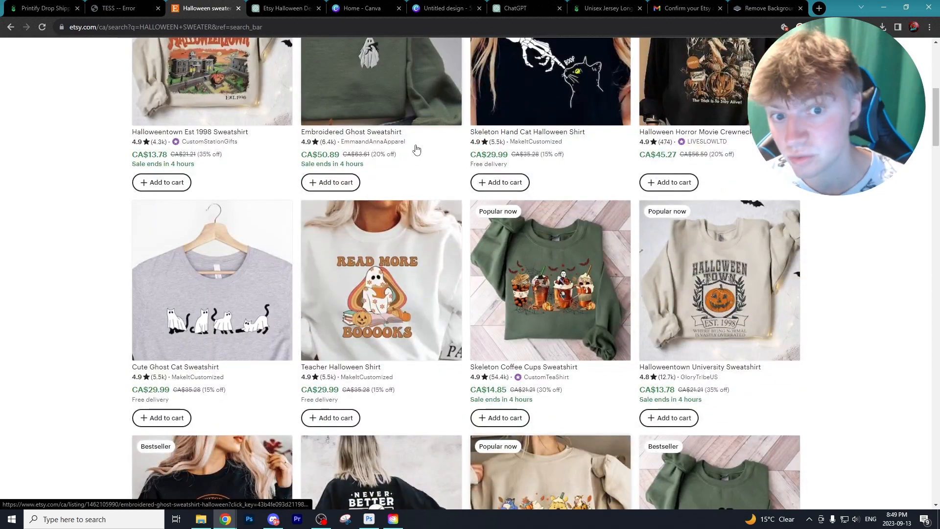
{"action": "scroll", "coordinate": [409, 267], "scroll_direction": "up", "scroll_amount": 4}
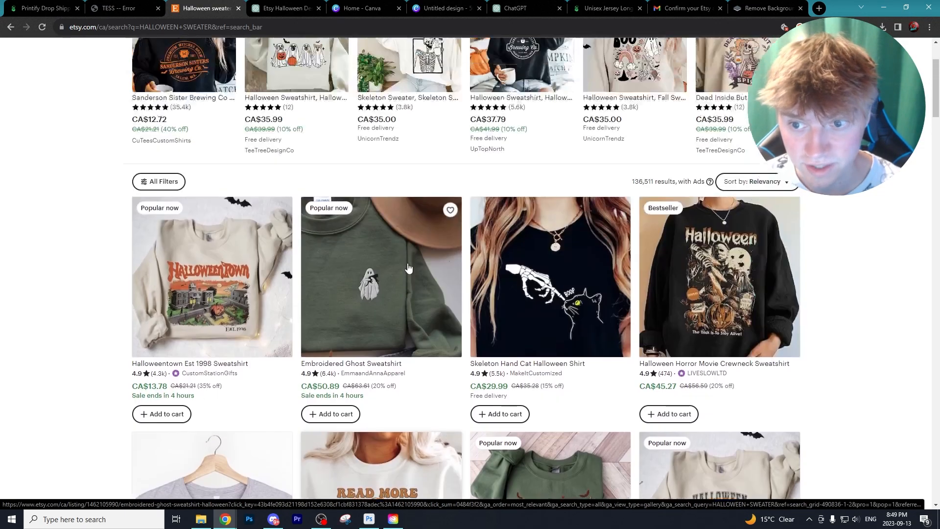
{"action": "scroll", "coordinate": [411, 267], "scroll_direction": "up", "scroll_amount": 3}
{"action": "scroll", "coordinate": [416, 266], "scroll_direction": "down", "scroll_amount": 3}
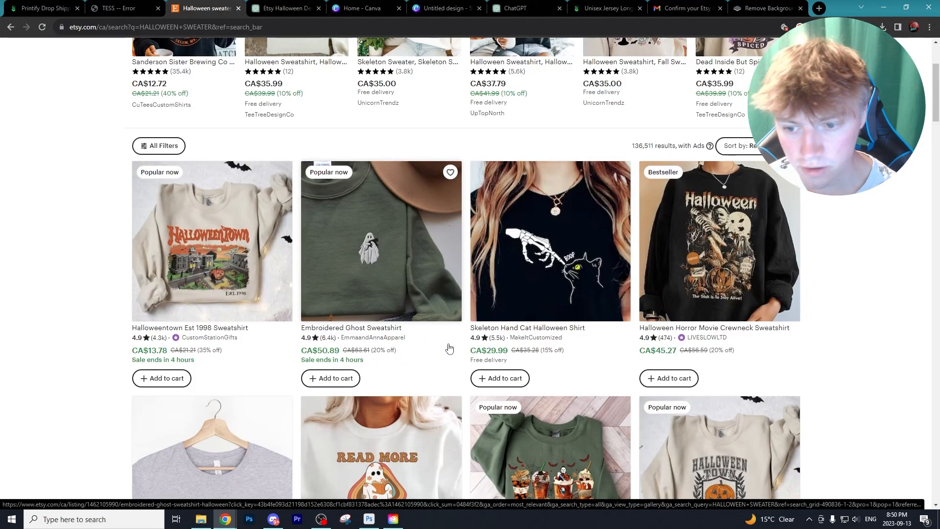
{"action": "left_click", "coordinate": [426, 345]}
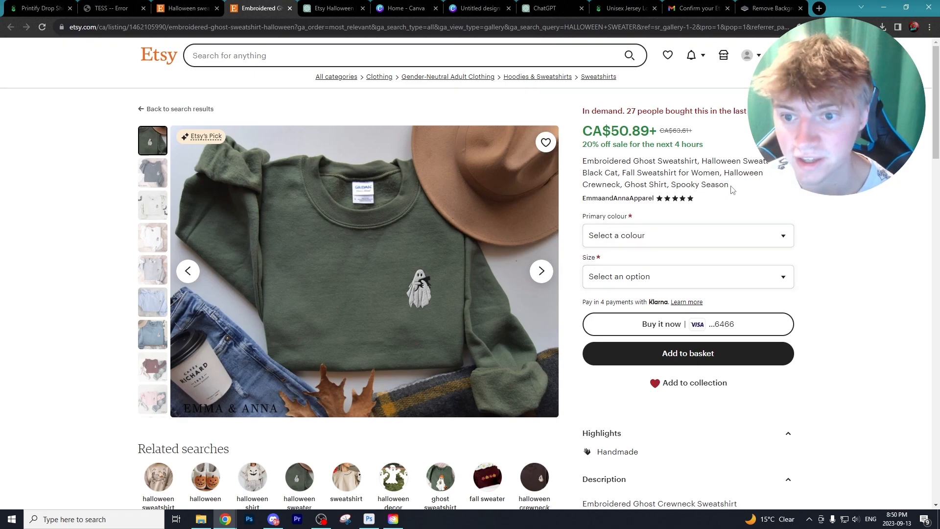
Copy the Embroidered Ghost Sweatshirt listing's full title and close that listing
{"action": "left_click_drag", "start_coordinate": [735, 190], "coordinate": [644, 131]}
{"action": "right_click", "coordinate": [691, 177]}
{"action": "left_click", "coordinate": [692, 183]}
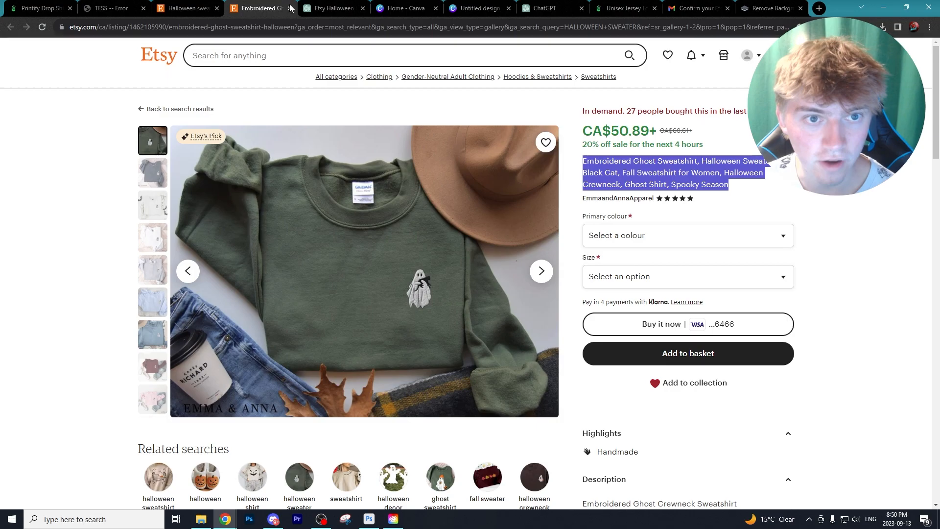
{"action": "left_click", "coordinate": [290, 8]}
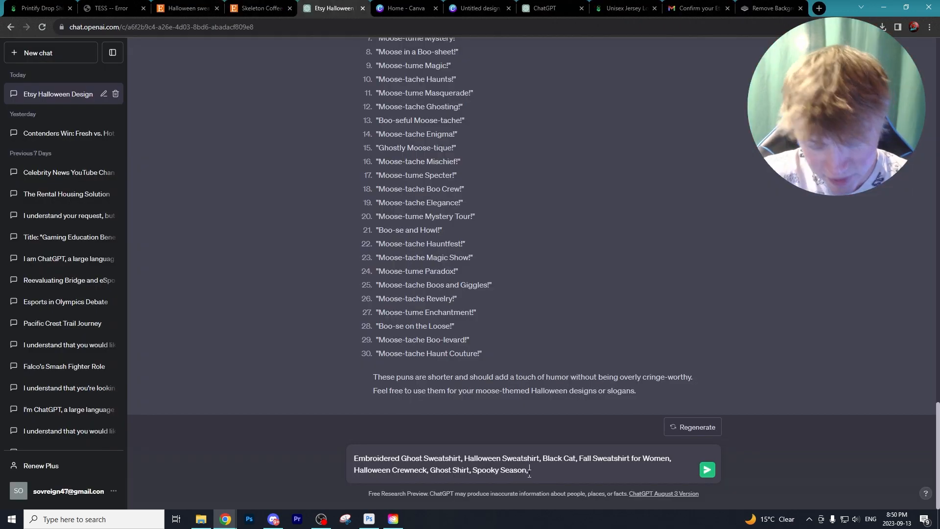
Add the title keywords of the Skeleton Coffee Cups and Halloweentown University sweatshirt listings on Etsy to the ChatGPT prompt
{"action": "left_click", "coordinate": [203, 5]}
{"action": "scroll", "coordinate": [537, 232], "scroll_direction": "down", "scroll_amount": 7}
{"action": "left_click", "coordinate": [537, 232]}
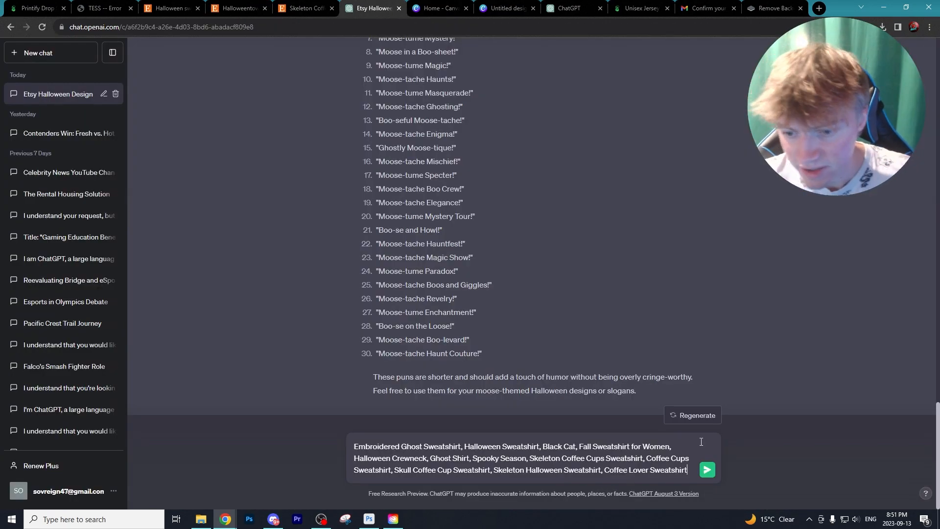
{"action": "key", "text": "ctrl+v"}
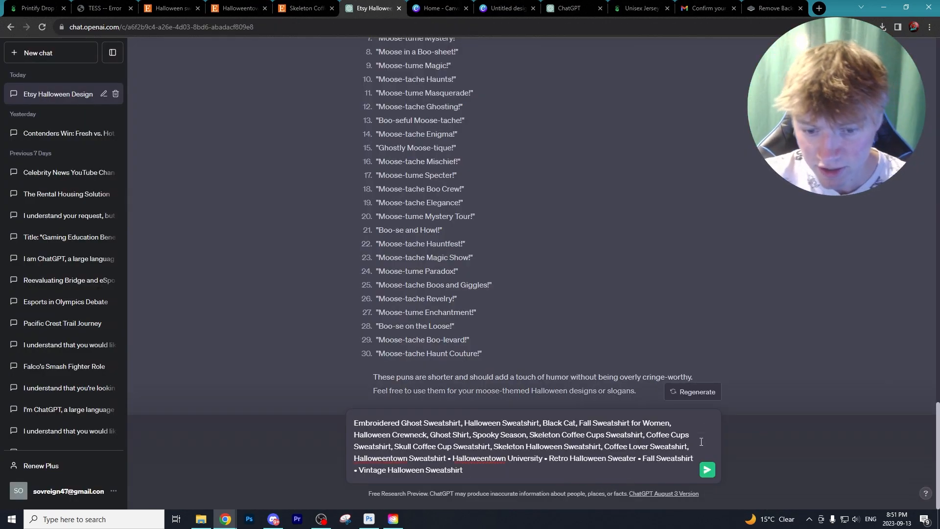
Ask ChatGPT for 7 long tail and short tail keywords based on the collected keywords
{"action": "key", "text": "shift+Return"}
{"action": "key", "text": "shift+Return"}
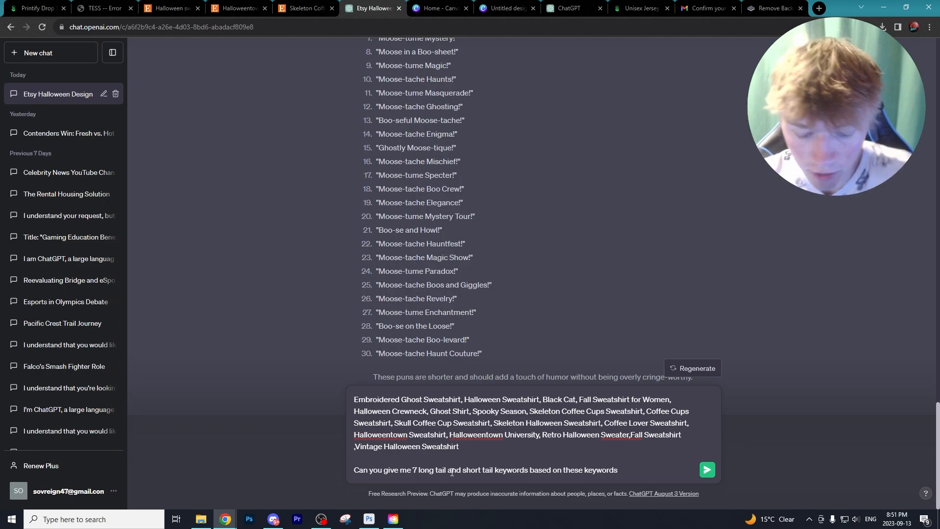
{"action": "type", "text": "ve"}
{"action": "key", "text": "Return"}
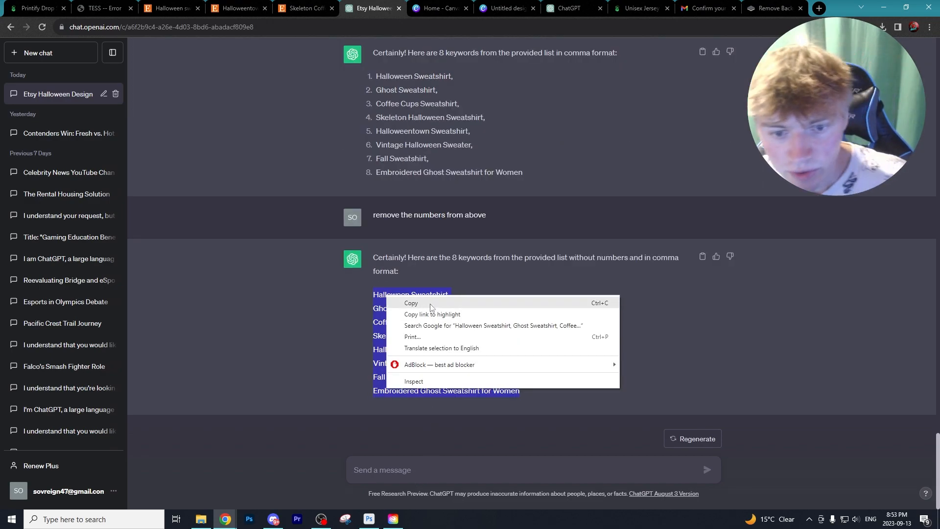
Copy ChatGPT's unnumbered list of 8 keywords and append it to the Printify listing title after "Canadian Halloween Sweater,"
{"action": "left_click", "coordinate": [432, 304]}
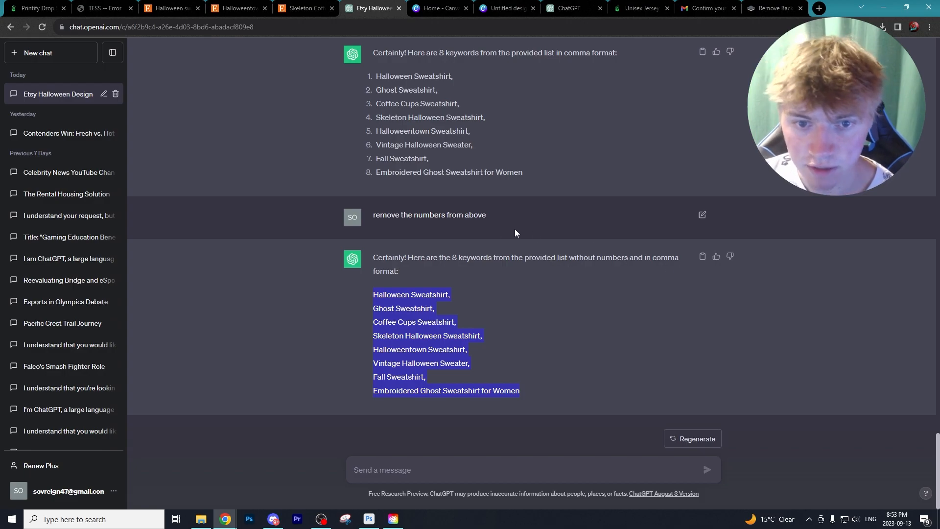
{"action": "scroll", "coordinate": [515, 228], "scroll_direction": "up", "scroll_amount": 2}
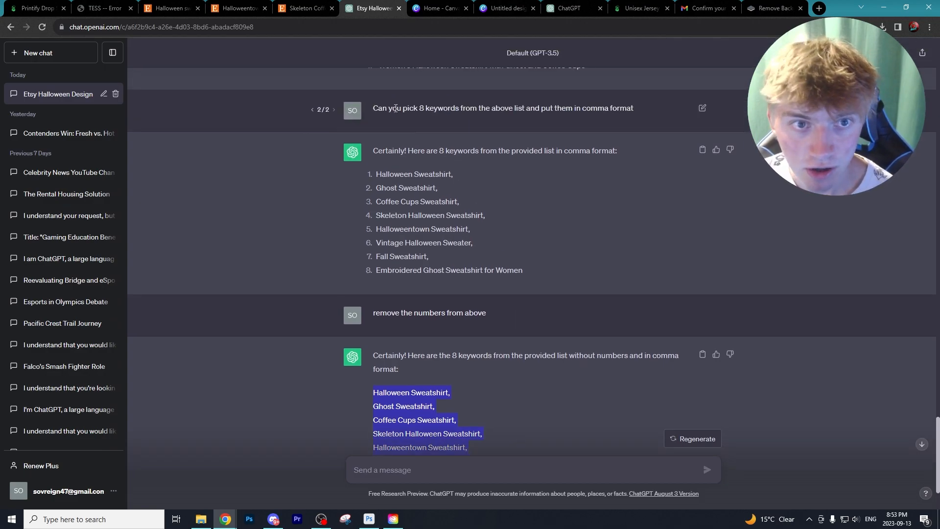
{"action": "left_click", "coordinate": [641, 8]}
{"action": "left_click_drag", "start_coordinate": [391, 223], "coordinate": [251, 230]}
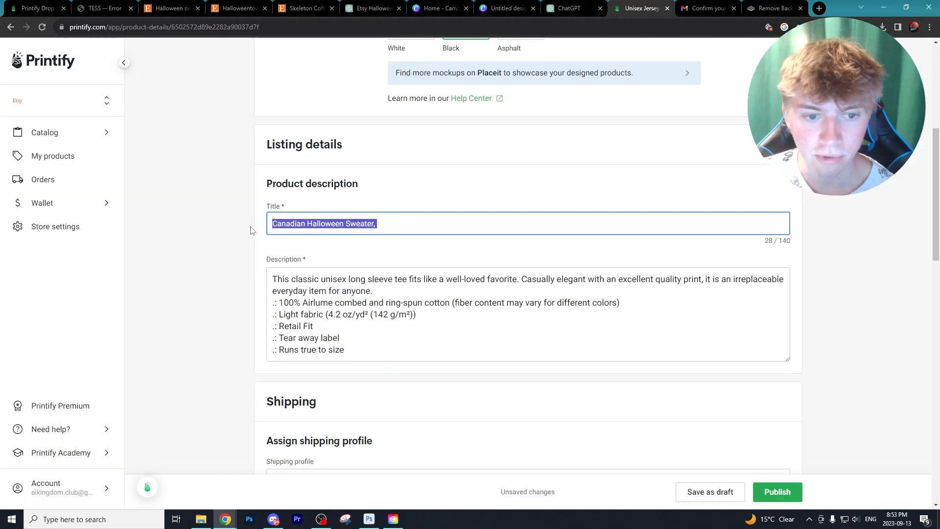
{"action": "left_click", "coordinate": [415, 223]}
{"action": "key", "text": "ctrl+v"}
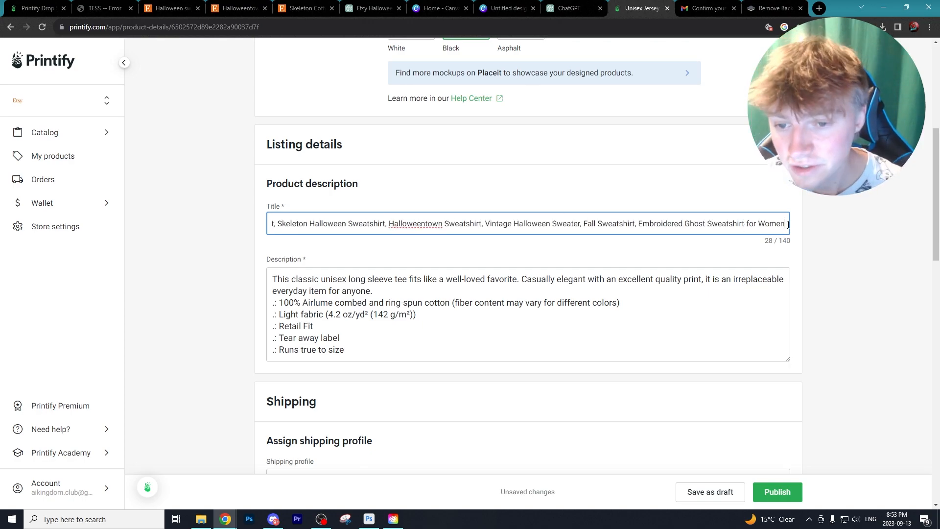
Delete "Embroidered Ghost Sweatshirt for Women" and the trailing comma from the end of the listing title
{"action": "mouse_move", "coordinate": [786, 224]}
{"action": "left_mouse_down"}
{"action": "mouse_move", "coordinate": [651, 224]}
{"action": "mouse_move", "coordinate": [787, 231]}
{"action": "left_mouse_up"}
{"action": "left_click", "coordinate": [650, 223]}
{"action": "key", "text": "BackSpace"}
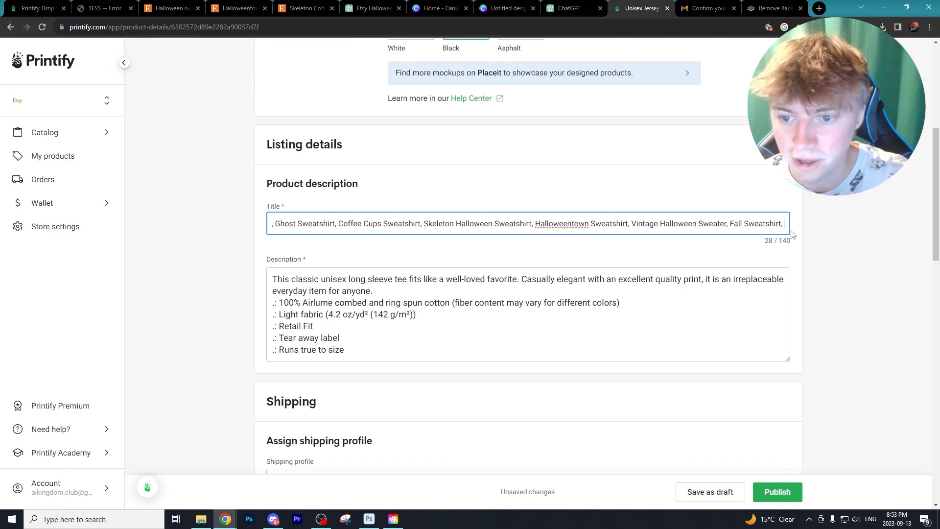
{"action": "key", "text": "BackSpace"}
{"action": "key", "text": "BackSpace"}
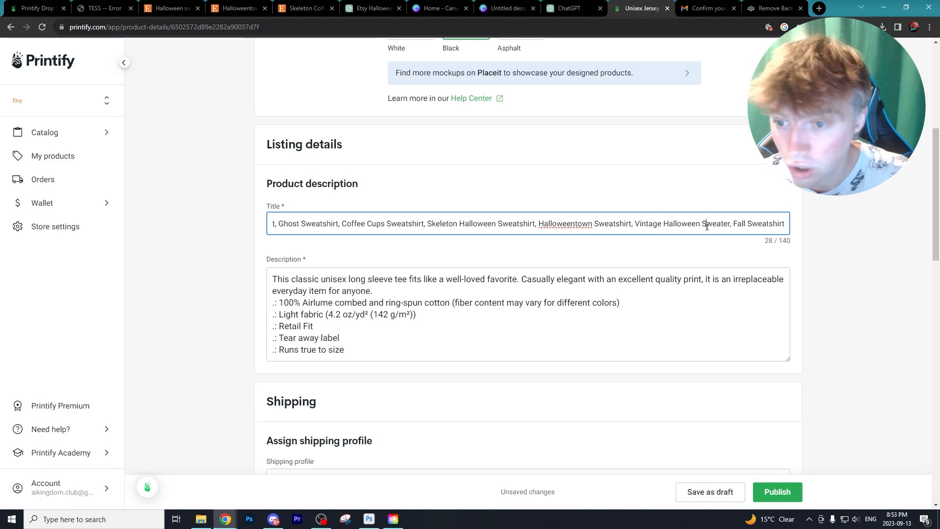
Remove the Coffee Cups, Skeleton Halloween and Halloweentown Sweatshirt keywords from the title and add "Moose Sweater" at its end
{"action": "left_click_drag", "start_coordinate": [538, 224], "coordinate": [605, 224]}
{"action": "key", "text": "BackSpace"}
{"action": "key", "text": "BackSpace"}
{"action": "key", "text": "BackSpace"}
{"action": "key", "text": "BackSpace"}
{"action": "key", "text": "BackSpace"}
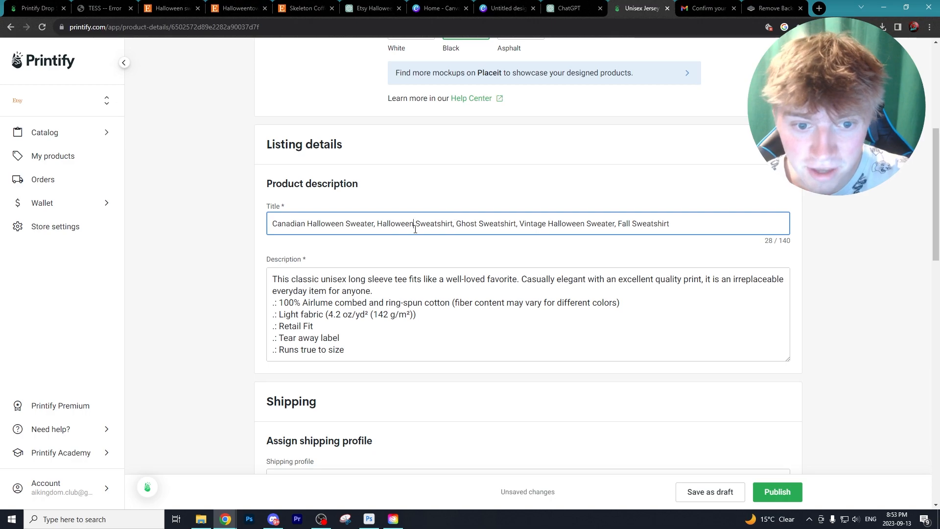
{"action": "key", "text": "ctrl+v"}
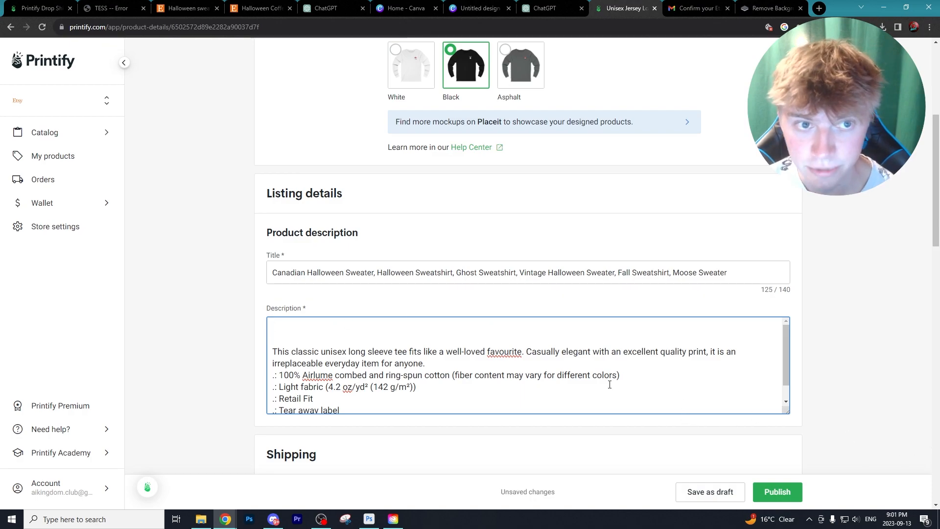
Examine the Halloween Coffee Sweatshirt listing on Etsy, including its description's ordering, product, size, printing and returns sections
{"action": "left_click", "coordinate": [259, 8]}
{"action": "left_click", "coordinate": [203, 4]}
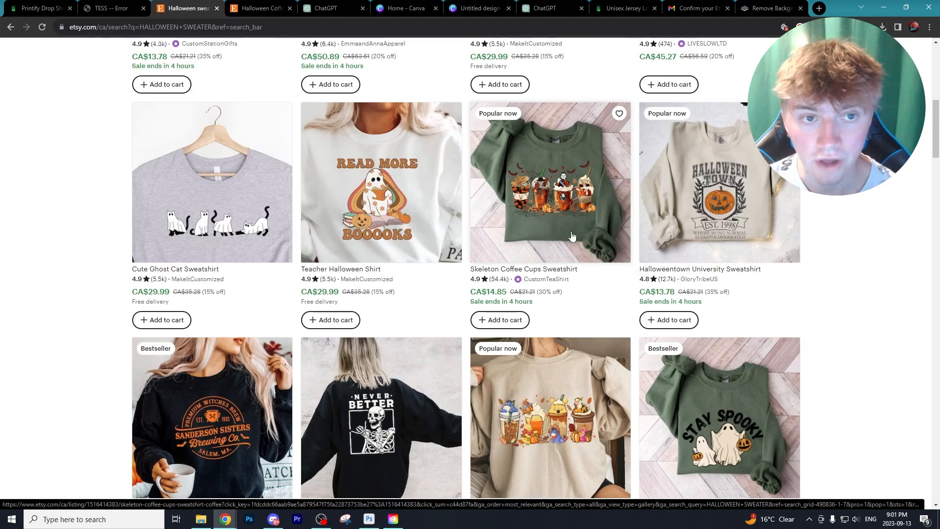
{"action": "left_click", "coordinate": [243, 5]}
{"action": "scroll", "coordinate": [573, 235], "scroll_direction": "up", "scroll_amount": 9}
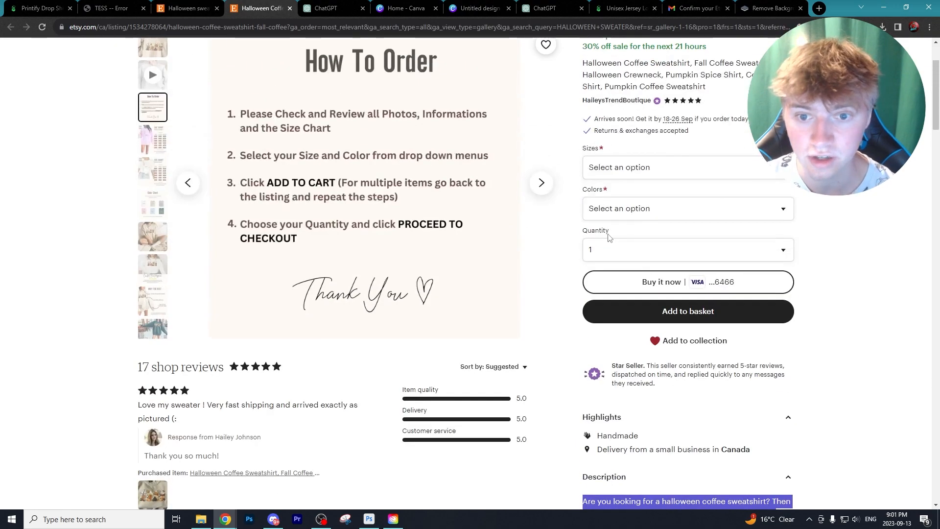
{"action": "scroll", "coordinate": [642, 286], "scroll_direction": "down", "scroll_amount": 7}
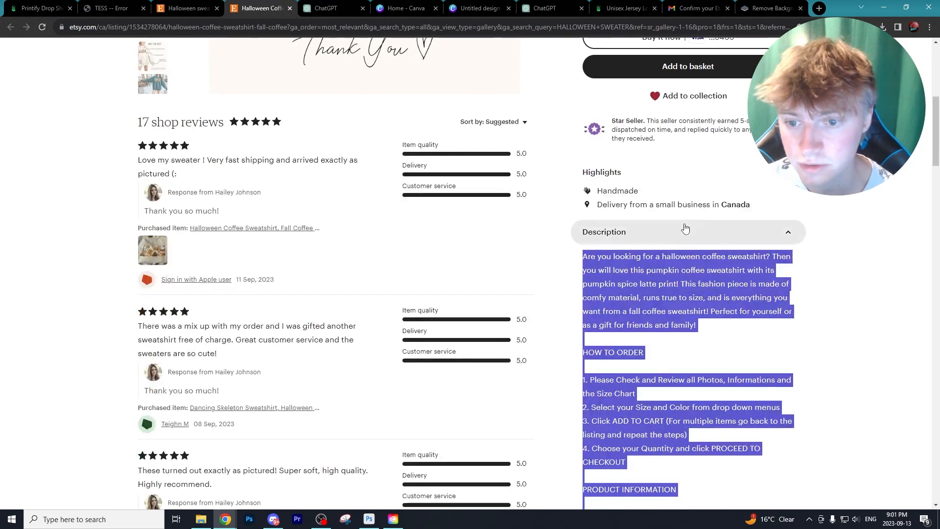
{"action": "scroll", "coordinate": [686, 281], "scroll_direction": "down", "scroll_amount": 15}
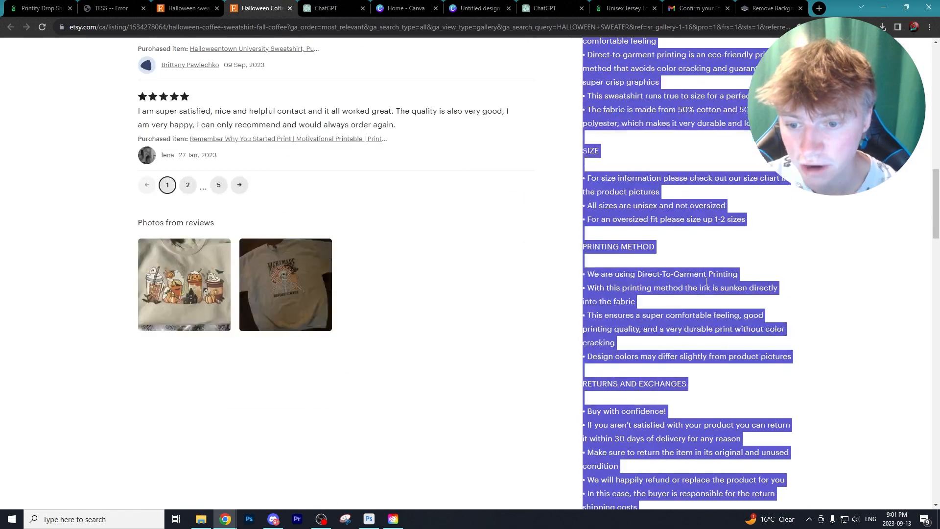
{"action": "scroll", "coordinate": [705, 285], "scroll_direction": "up", "scroll_amount": 15}
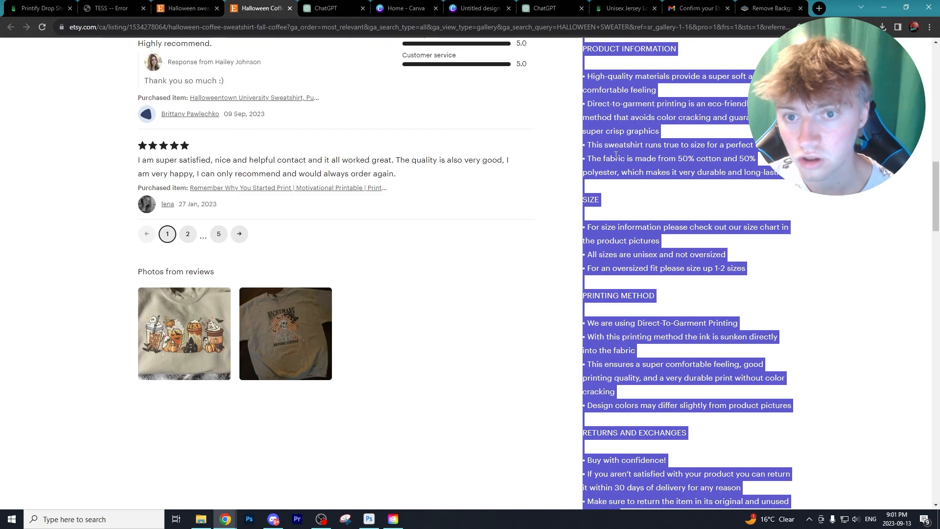
{"action": "scroll", "coordinate": [665, 268], "scroll_direction": "up", "scroll_amount": 13}
{"action": "scroll", "coordinate": [632, 193], "scroll_direction": "up", "scroll_amount": 4}
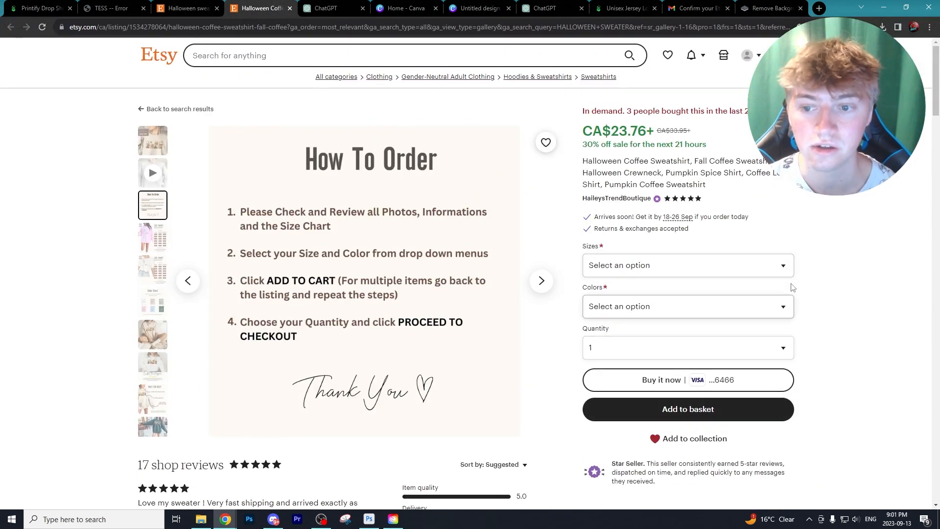
{"action": "scroll", "coordinate": [746, 309], "scroll_direction": "down", "scroll_amount": 6}
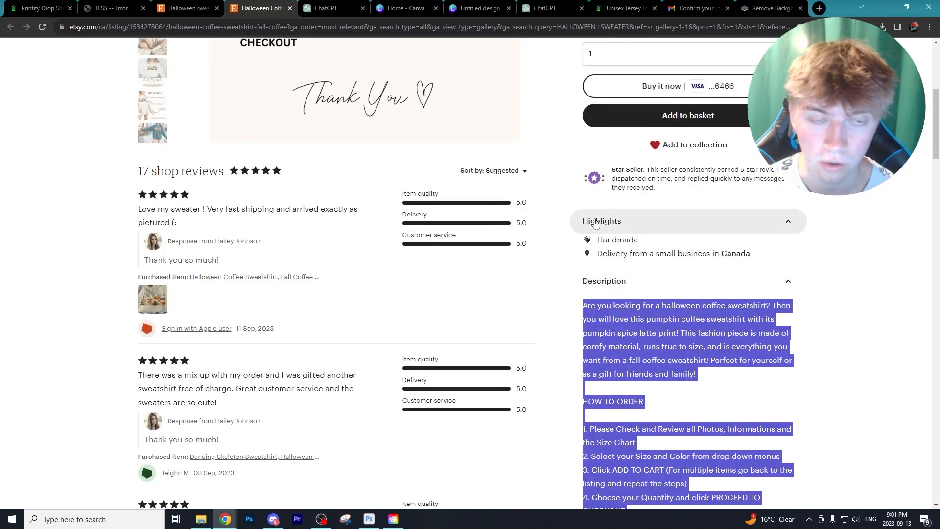
Copy the Halloween Coffee Sweatshirt listing's description and switch to the ChatGPT conversation
{"action": "right_click", "coordinate": [656, 326]}
{"action": "left_click", "coordinate": [679, 332]}
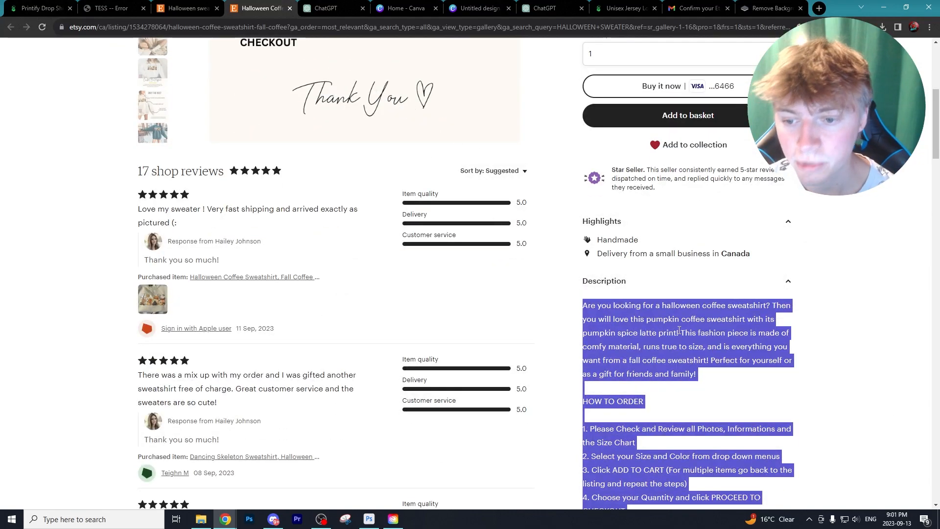
{"action": "left_click", "coordinate": [318, 4]}
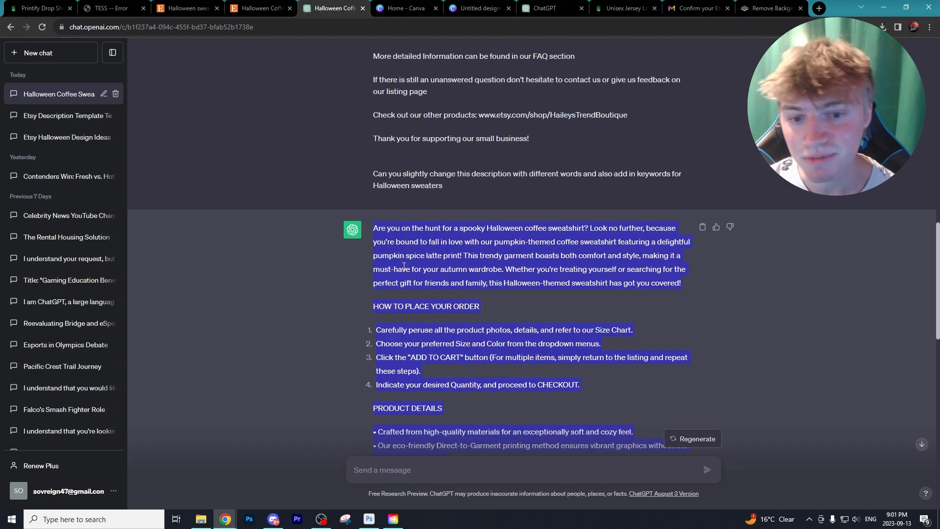
Review the ChatGPT prompt asking to slightly reword the description and add keywords for Halloween sweaters
{"action": "scroll", "coordinate": [426, 303], "scroll_direction": "up", "scroll_amount": 5}
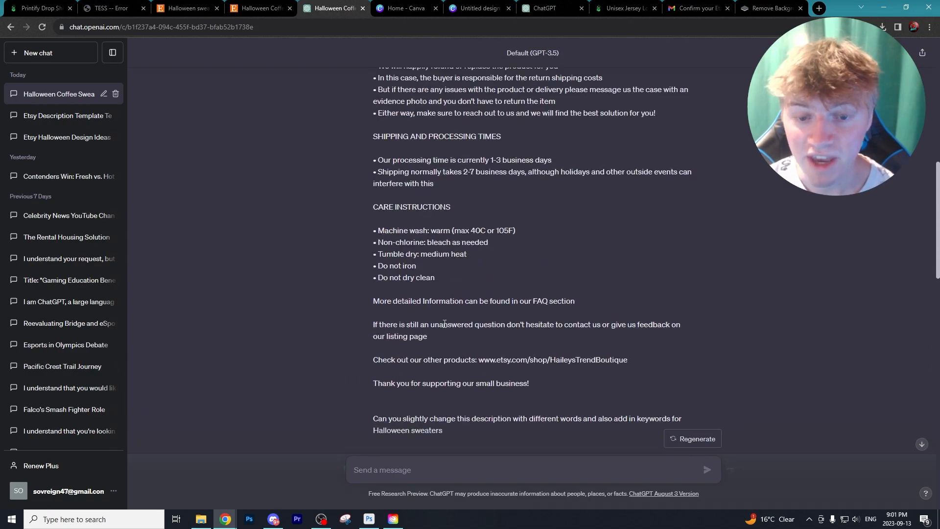
{"action": "scroll", "coordinate": [509, 384], "scroll_direction": "down", "scroll_amount": 1}
{"action": "left_click_drag", "start_coordinate": [368, 371], "coordinate": [526, 373]}
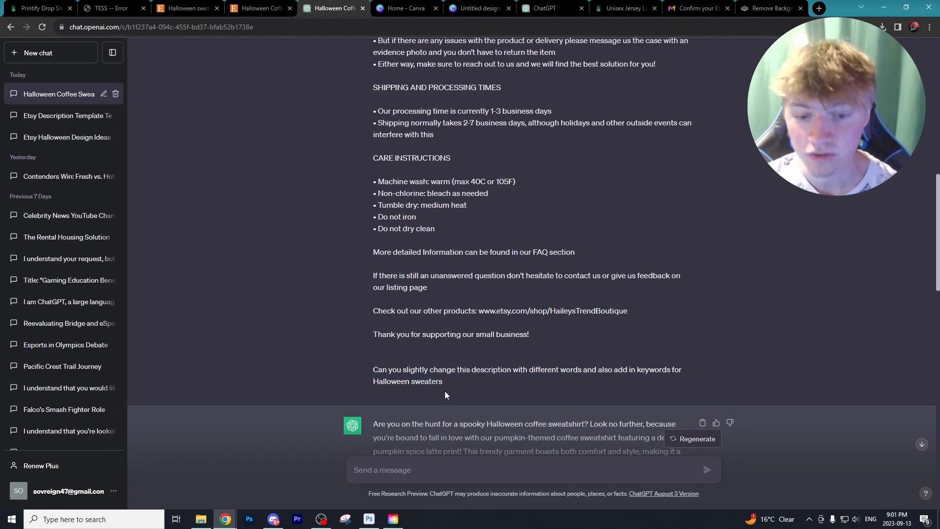
Check ChatGPT's reworded description, switch to Printify and paste it above the existing text in the product description
{"action": "scroll", "coordinate": [439, 372], "scroll_direction": "down", "scroll_amount": 6}
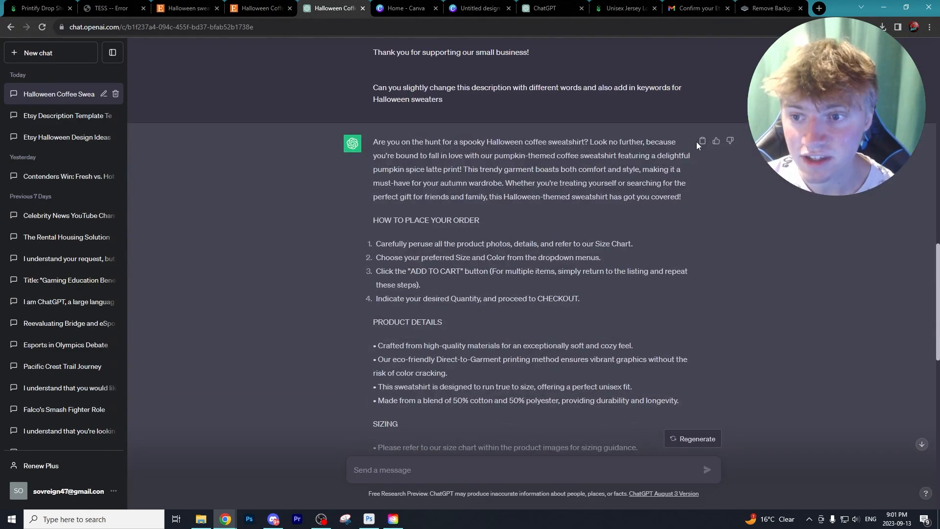
{"action": "scroll", "coordinate": [501, 175], "scroll_direction": "down", "scroll_amount": 12}
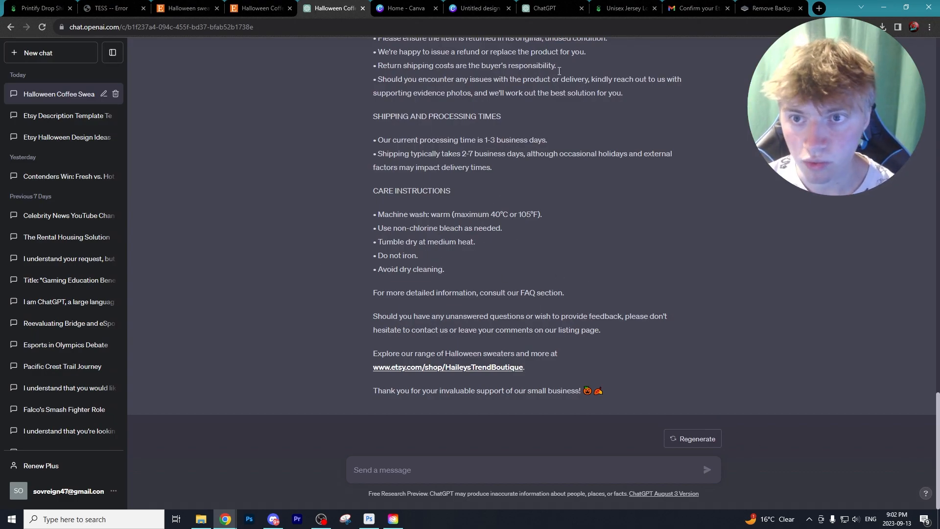
{"action": "left_click", "coordinate": [613, 10]}
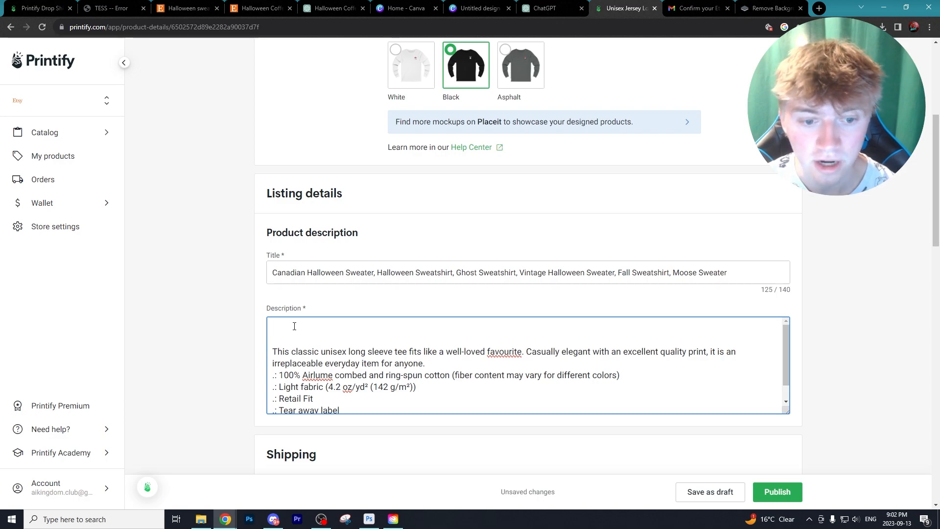
{"action": "right_click", "coordinate": [295, 326]}
{"action": "left_click", "coordinate": [313, 399]}
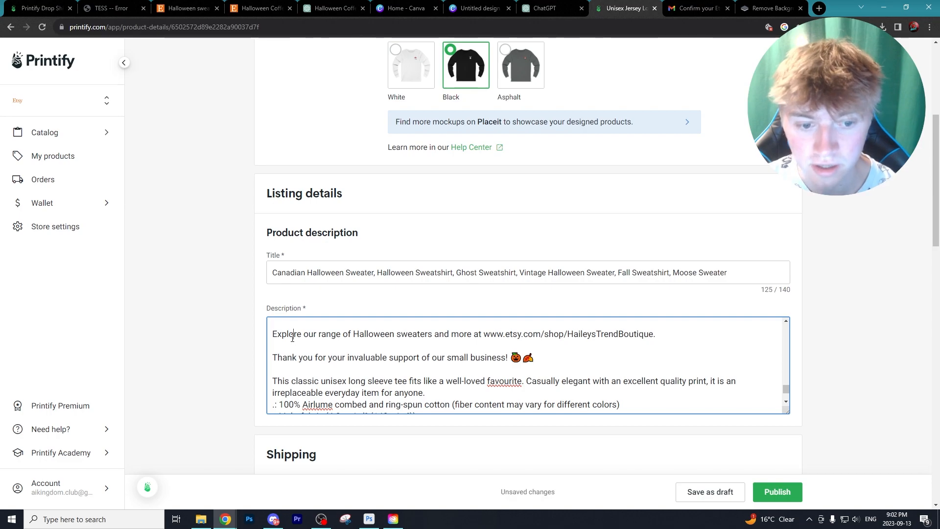
Replace "HaileysTrendBoutique" in the description's shop link with "TheK"
{"action": "left_click_drag", "start_coordinate": [272, 337], "coordinate": [358, 342]}
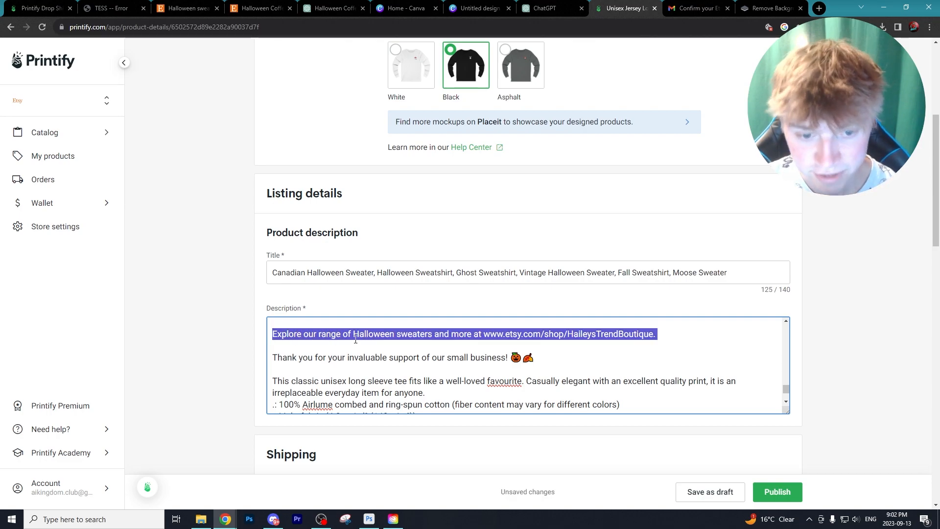
{"action": "left_click", "coordinate": [356, 340]}
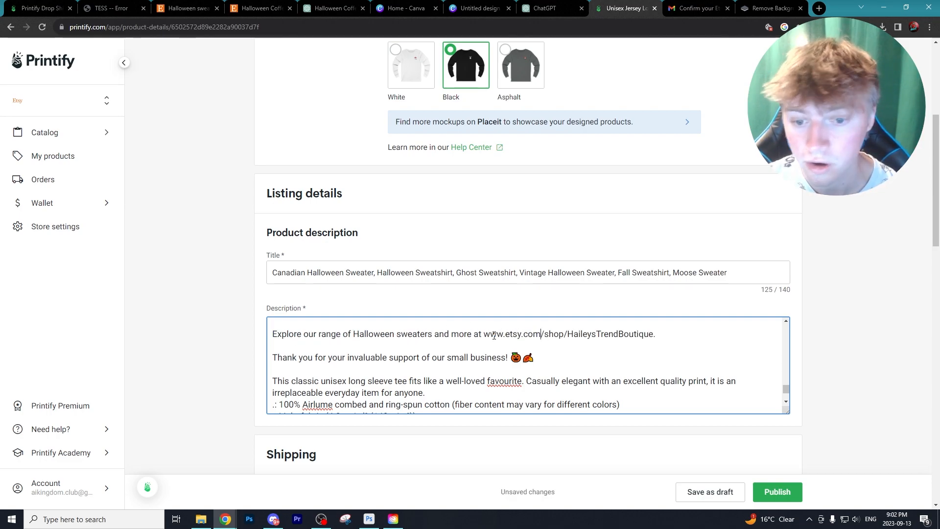
{"action": "left_click_drag", "start_coordinate": [654, 337], "coordinate": [565, 335]}
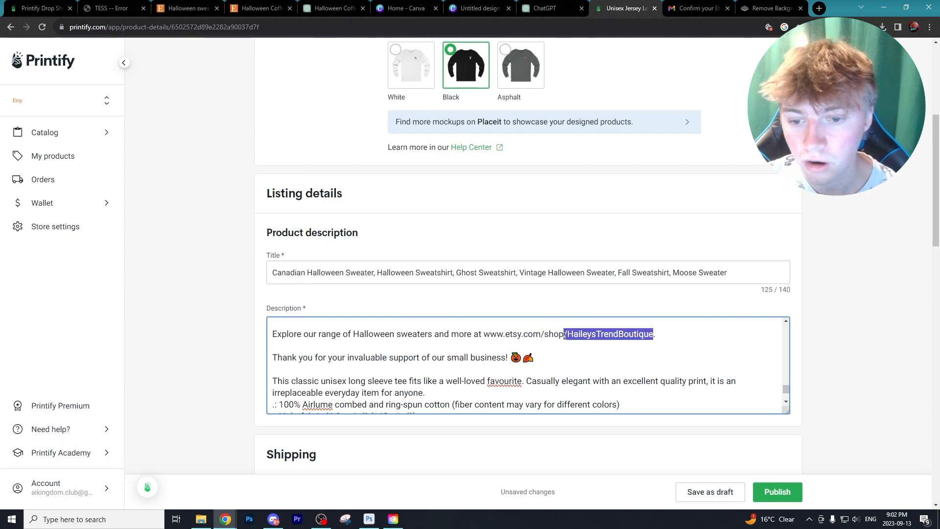
{"action": "key", "text": "BackSpace"}
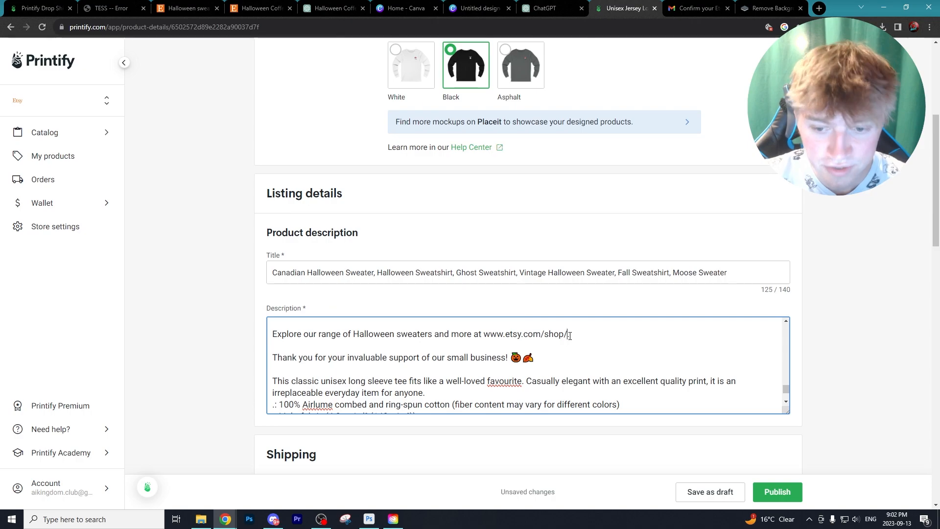
{"action": "type", "text": "TheKingd"}
{"action": "key", "text": "BackSpace"}
{"action": "key", "text": "BackSpace"}
{"action": "key", "text": "BackSpace"}
{"action": "key", "text": "BackSpace"}
{"action": "key", "text": "BackSpace"}
{"action": "key", "text": "BackSpace"}
{"action": "key", "text": "BackSpace"}
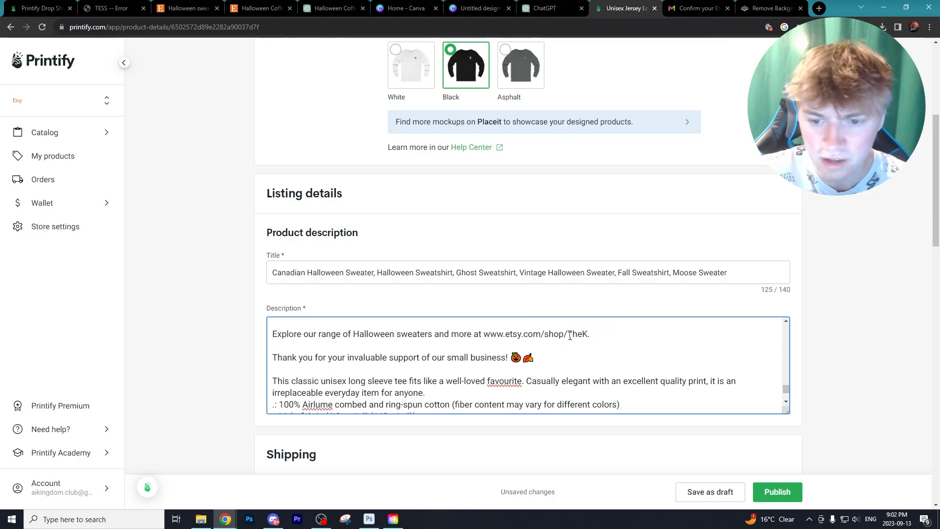
Review the shipping and processing times section of the product description, including the processing and delivery day ranges
{"action": "scroll", "coordinate": [427, 373], "scroll_direction": "up", "scroll_amount": 5}
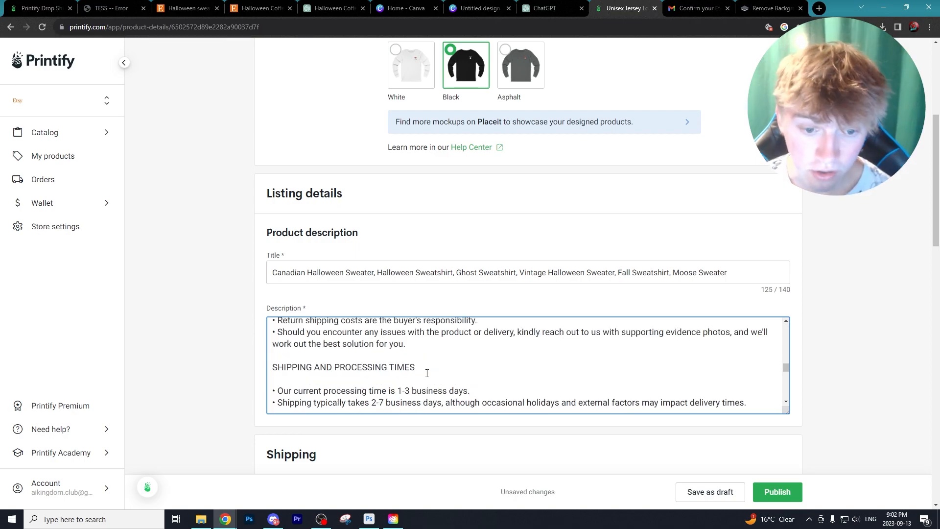
{"action": "left_click", "coordinate": [323, 390]}
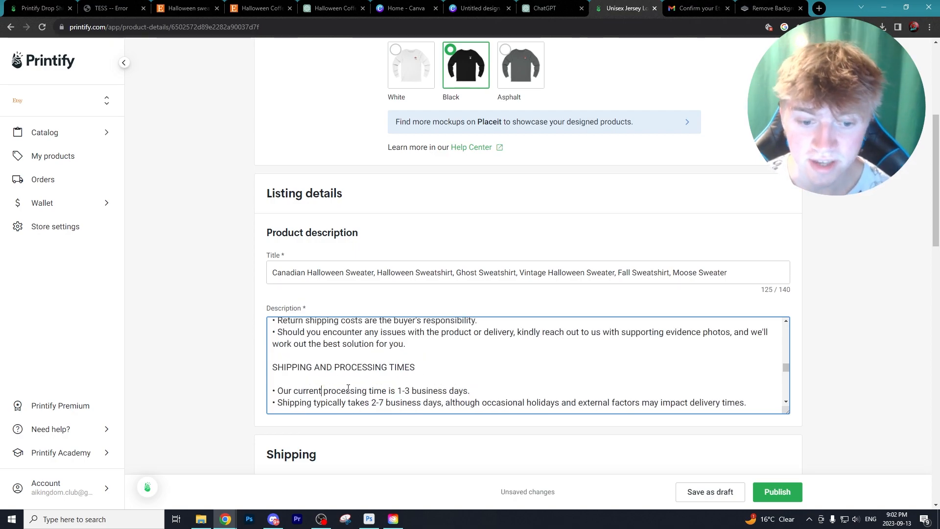
{"action": "left_click", "coordinate": [383, 400]}
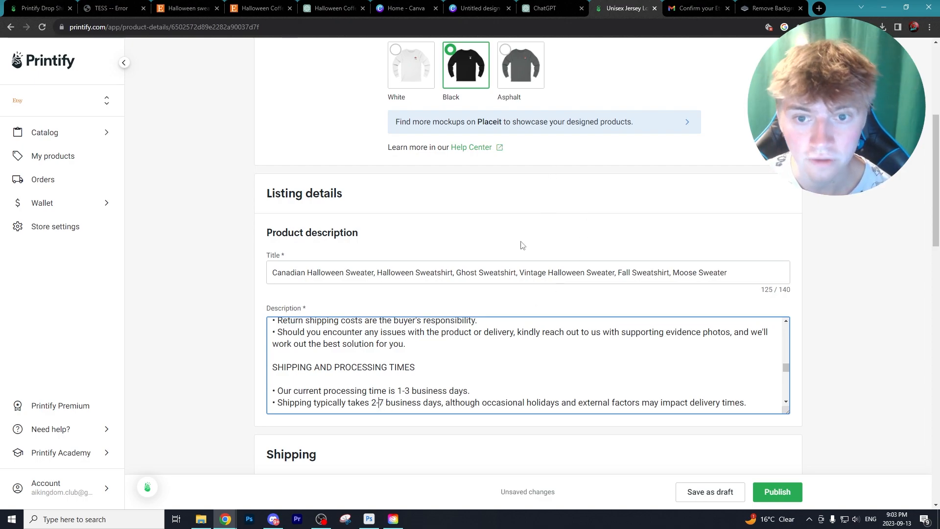
{"action": "scroll", "coordinate": [525, 244], "scroll_direction": "up", "scroll_amount": 3}
{"action": "scroll", "coordinate": [519, 243], "scroll_direction": "down", "scroll_amount": 4}
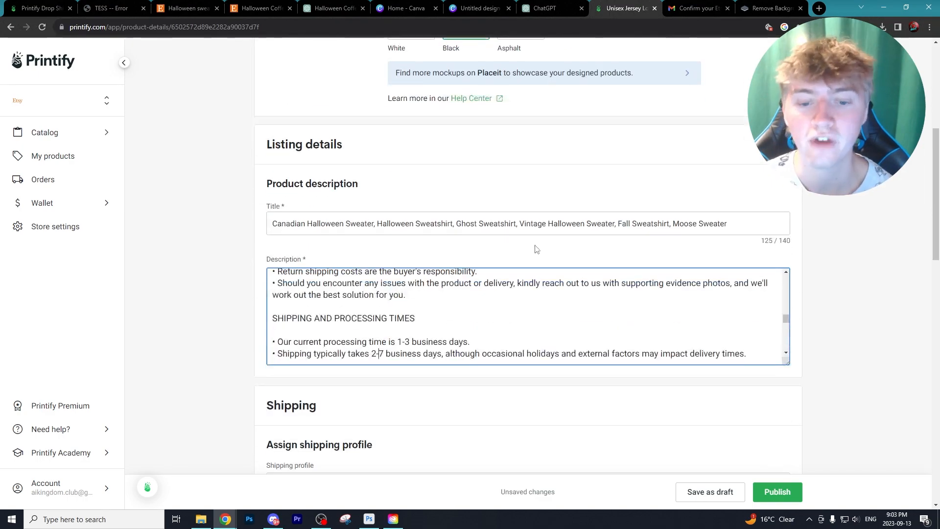
{"action": "left_click", "coordinate": [371, 353]}
{"action": "key", "text": "shift+Down"}
{"action": "key", "text": "shift+Down"}
{"action": "left_click", "coordinate": [385, 339]}
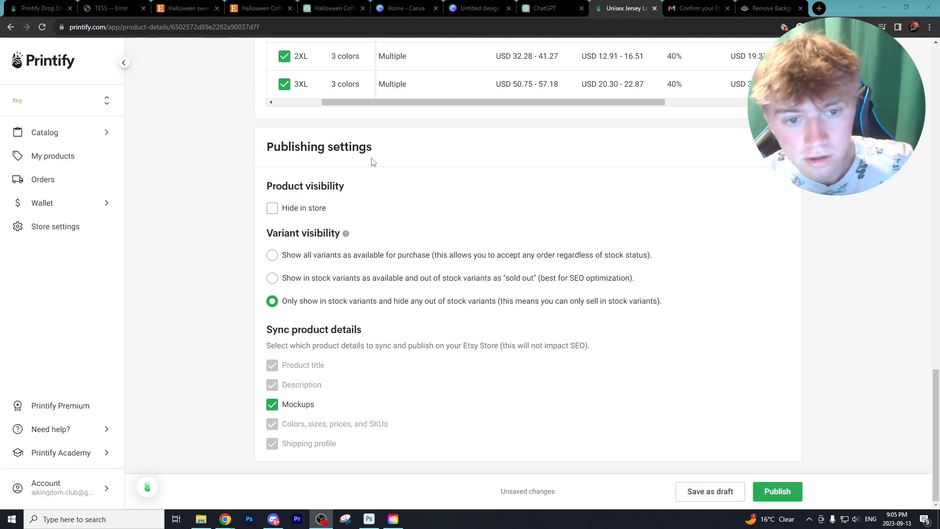
Set the product to be hidden in store, with in stock variants shown as available and out of stock variants as "sold out"
{"action": "left_click", "coordinate": [314, 211]}
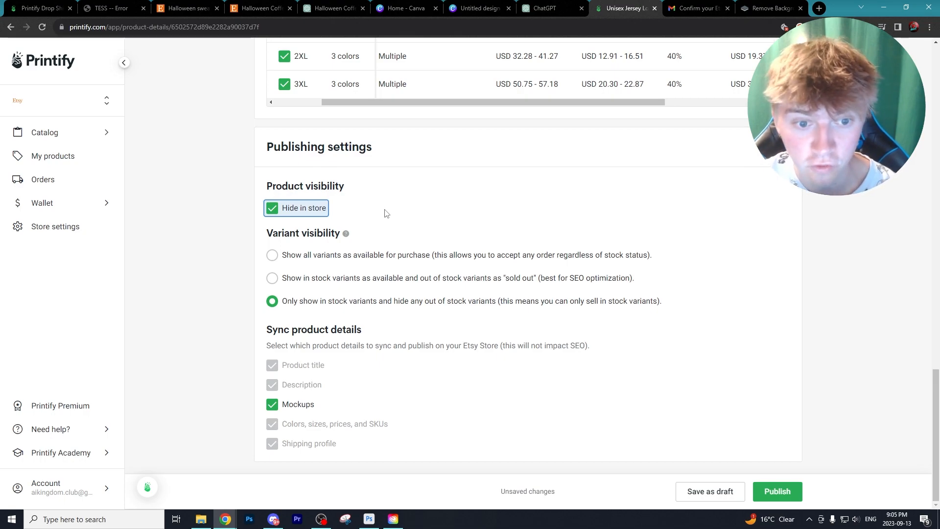
{"action": "left_click", "coordinate": [310, 277]}
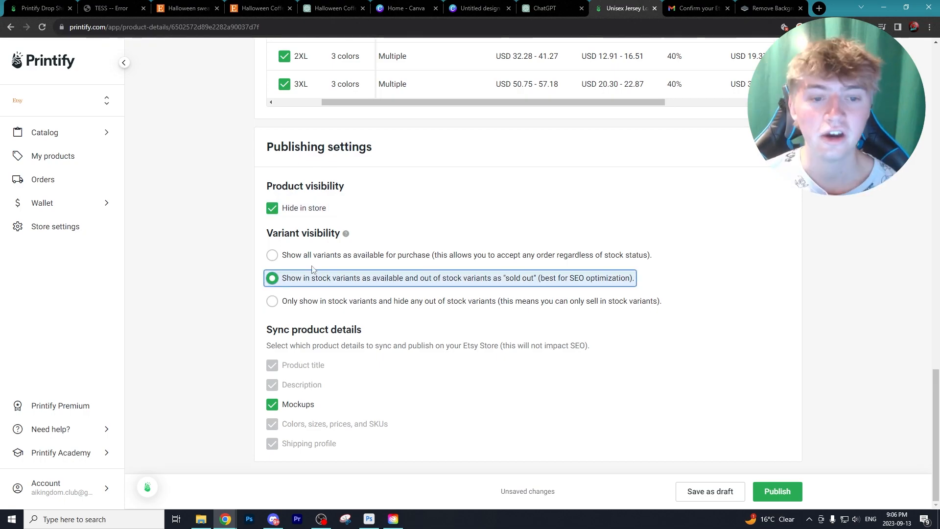
{"action": "mouse_move", "coordinate": [348, 237]}
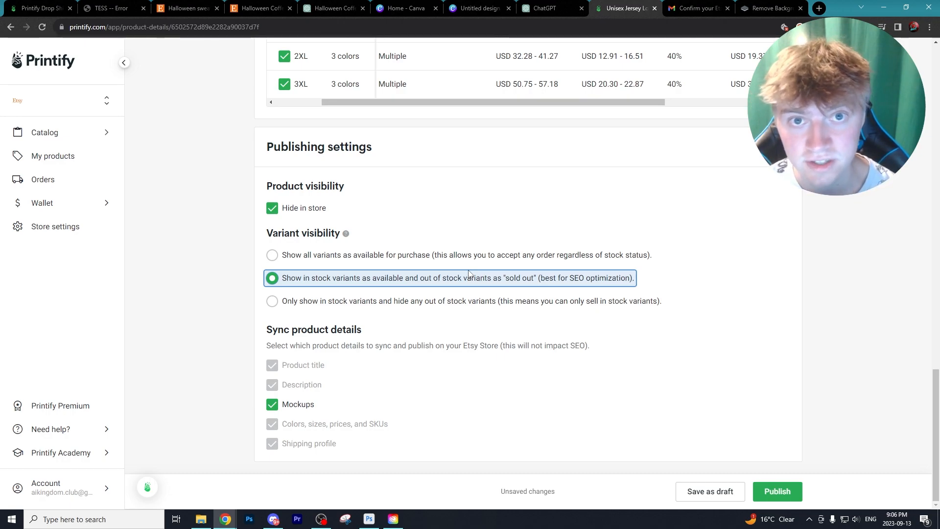
{"action": "key", "text": "Up"}
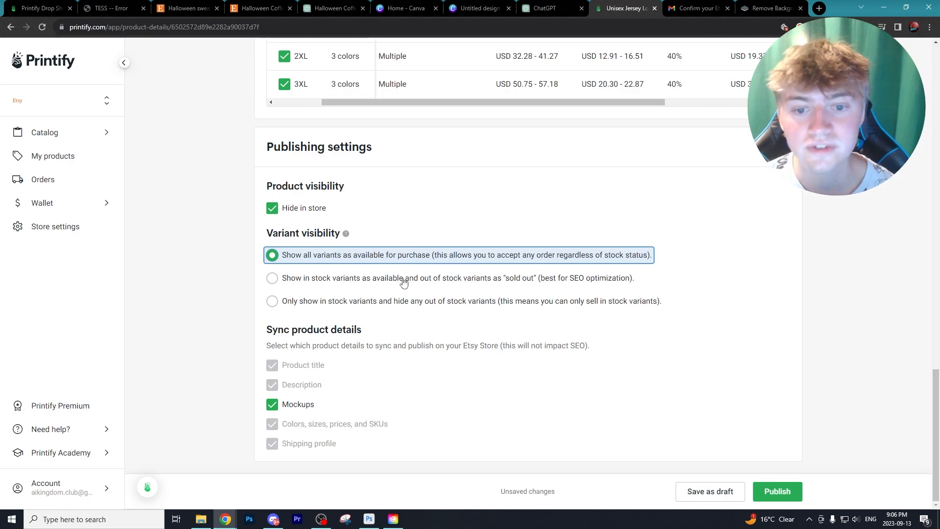
{"action": "left_click", "coordinate": [544, 277]}
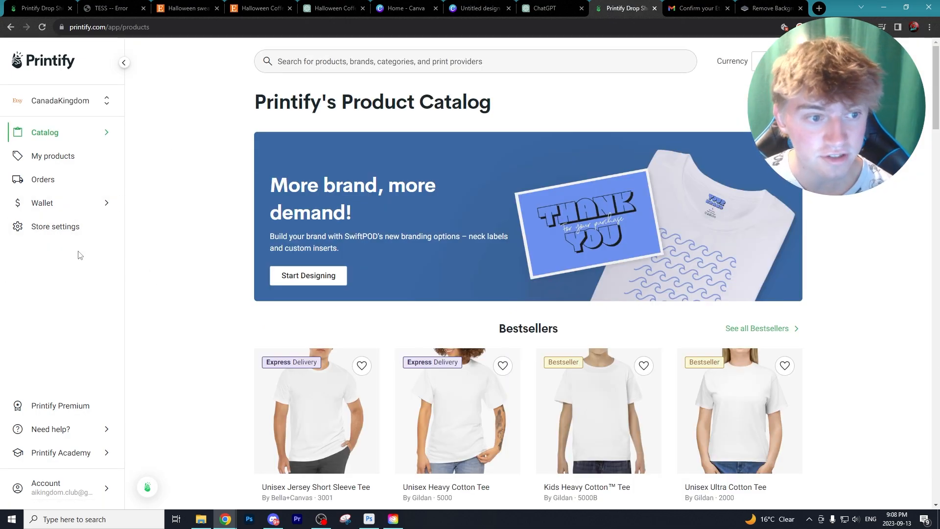
Enable order routing in the CanadaKingdom store's preferences and read how it works
{"action": "left_click", "coordinate": [65, 232]}
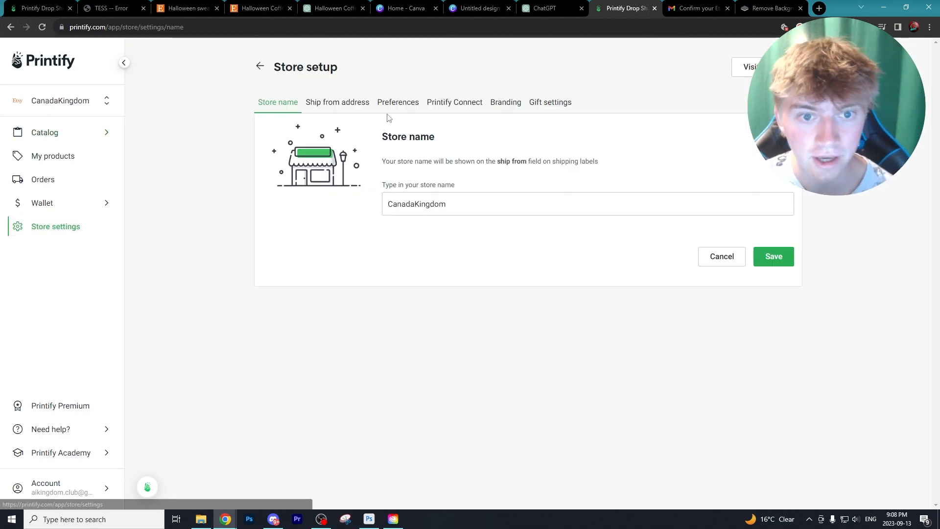
{"action": "left_click", "coordinate": [393, 114]}
{"action": "scroll", "coordinate": [398, 382], "scroll_direction": "down", "scroll_amount": 3}
{"action": "scroll", "coordinate": [398, 382], "scroll_direction": "up", "scroll_amount": 2}
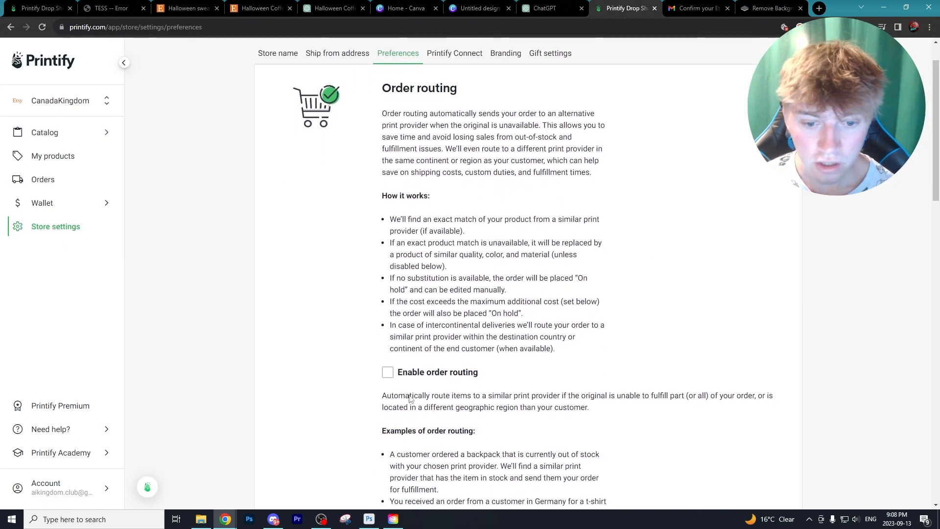
{"action": "left_click", "coordinate": [387, 372]}
{"action": "right_click", "coordinate": [398, 421]}
{"action": "key", "text": "Escape"}
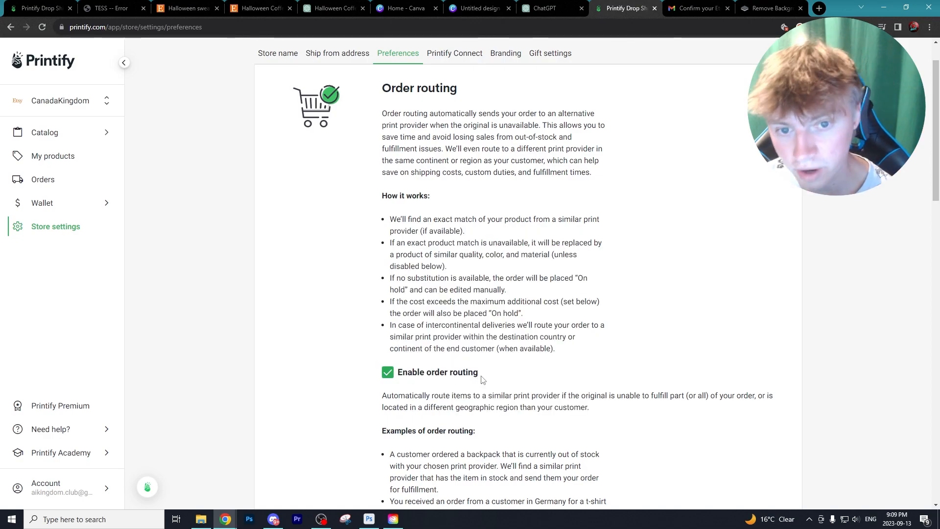
{"action": "left_click_drag", "start_coordinate": [399, 113], "coordinate": [538, 264]}
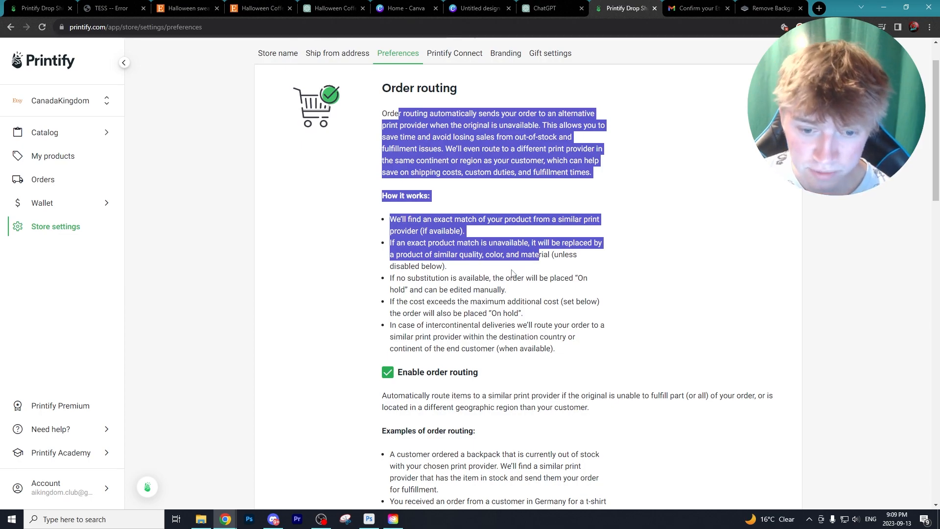
{"action": "left_click", "coordinate": [538, 370]}
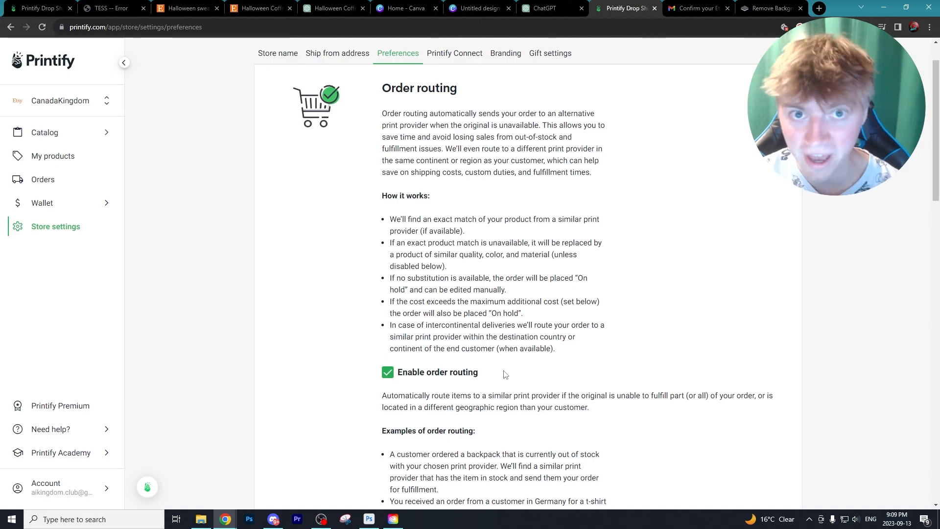
{"action": "scroll", "coordinate": [506, 374], "scroll_direction": "up", "scroll_amount": 1}
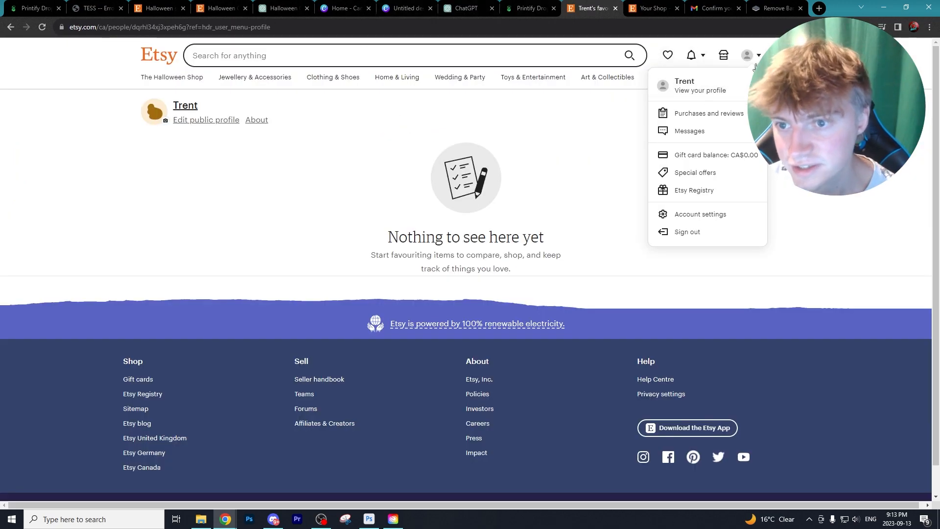
Open the draft listing from Etsy's Shop Manager and review its title, photos, thumbnail and description
{"action": "left_click", "coordinate": [724, 55]}
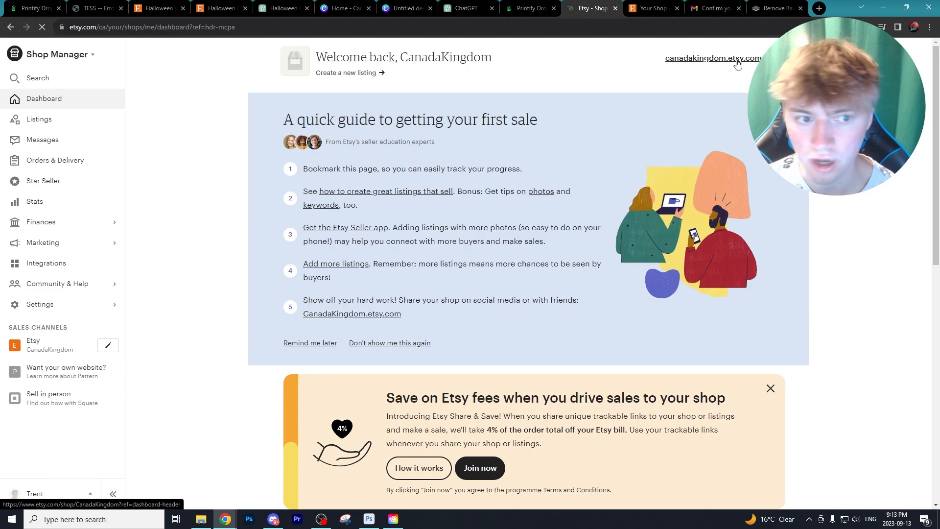
{"action": "left_click", "coordinate": [58, 122]}
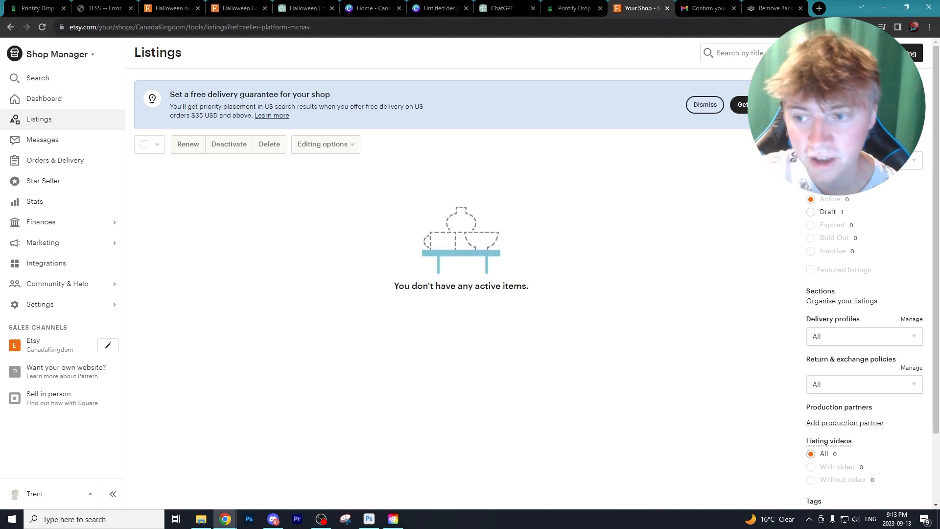
{"action": "left_click", "coordinate": [810, 212]}
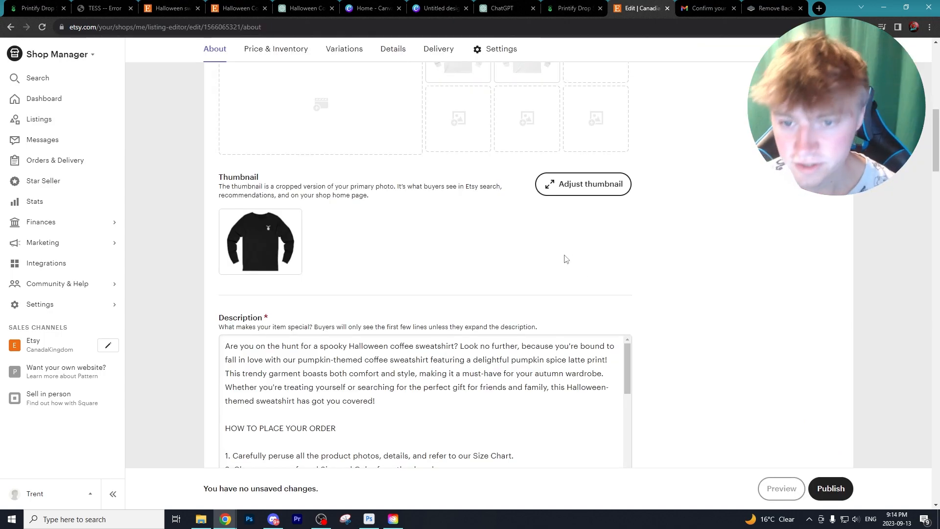
{"action": "scroll", "coordinate": [567, 259], "scroll_direction": "up", "scroll_amount": 7}
{"action": "scroll", "coordinate": [567, 260], "scroll_direction": "down", "scroll_amount": 3}
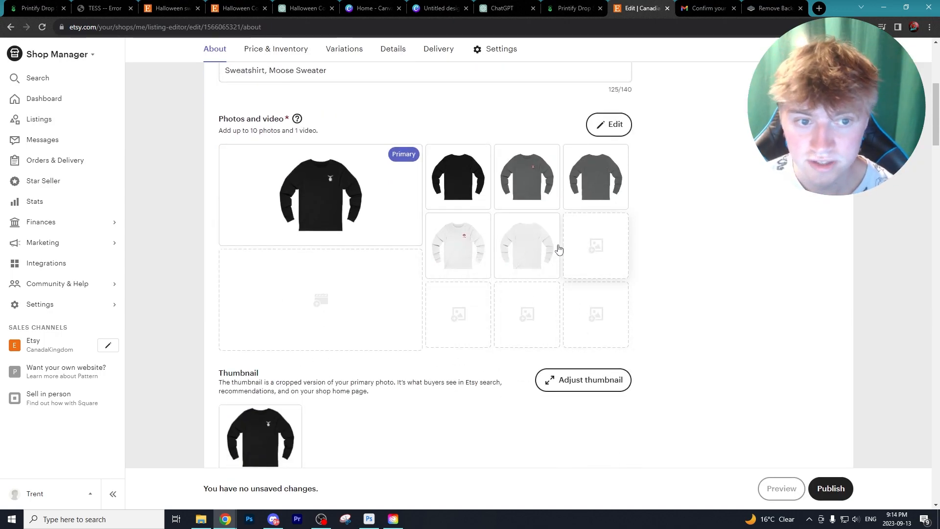
{"action": "scroll", "coordinate": [381, 321], "scroll_direction": "up", "scroll_amount": 1}
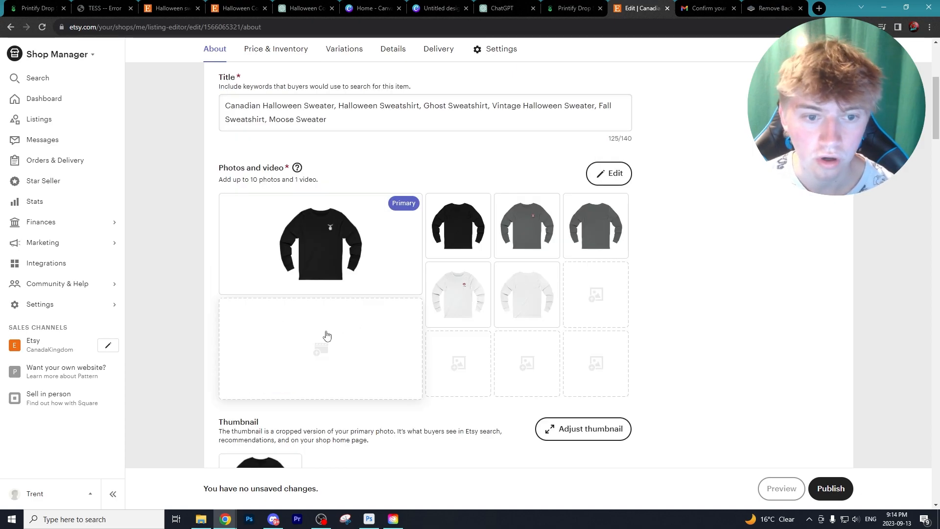
{"action": "scroll", "coordinate": [325, 336], "scroll_direction": "down", "scroll_amount": 1}
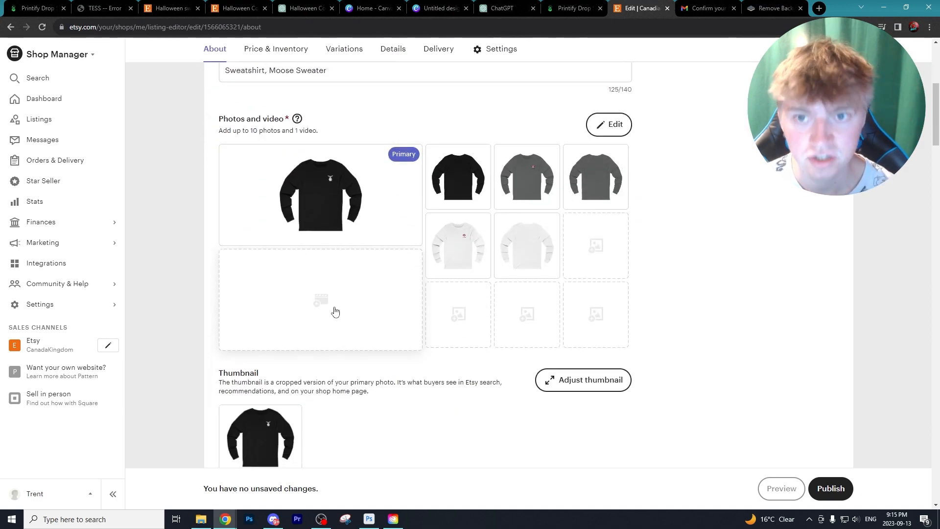
Switch to the Halloween Coffee Sweatshirt listing on Etsy and examine its description and colour chart image
{"action": "left_click", "coordinate": [232, 10]}
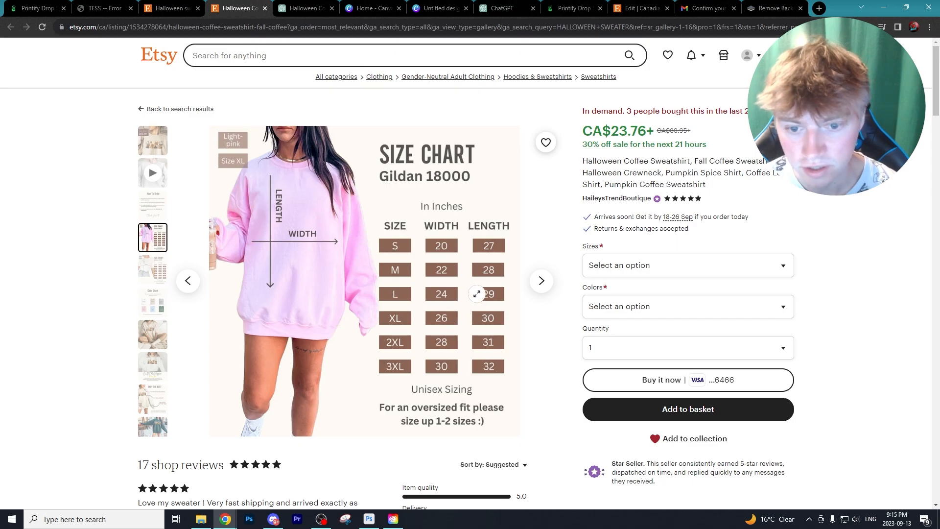
{"action": "scroll", "coordinate": [791, 285], "scroll_direction": "down", "scroll_amount": 7}
{"action": "scroll", "coordinate": [784, 284], "scroll_direction": "down", "scroll_amount": 6}
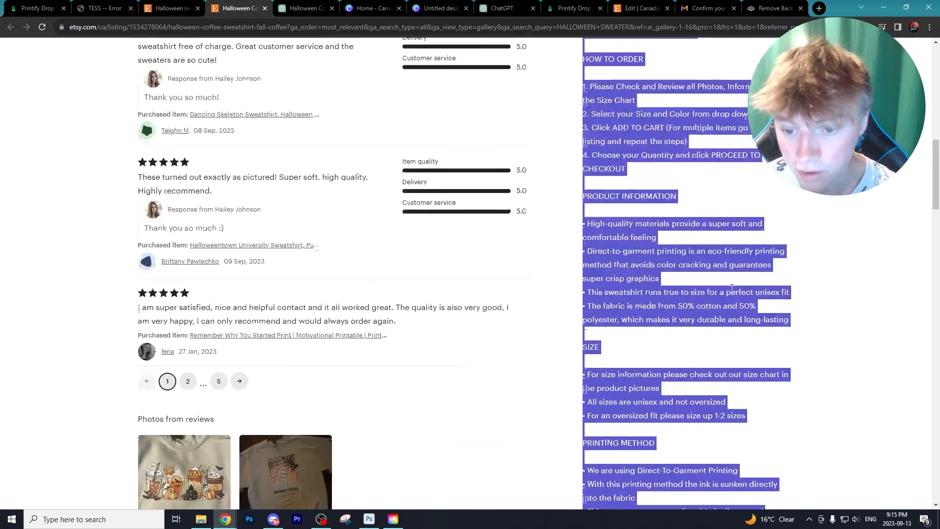
{"action": "left_click", "coordinate": [736, 282]}
{"action": "scroll", "coordinate": [735, 284], "scroll_direction": "up", "scroll_amount": 7}
{"action": "scroll", "coordinate": [729, 295], "scroll_direction": "down", "scroll_amount": 10}
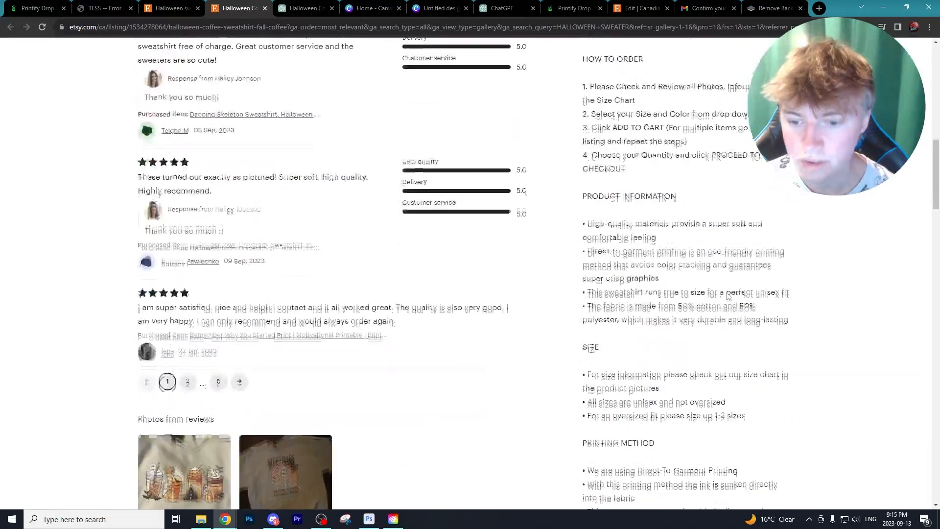
{"action": "scroll", "coordinate": [157, 304], "scroll_direction": "up", "scroll_amount": 16}
{"action": "left_click", "coordinate": [151, 306]}
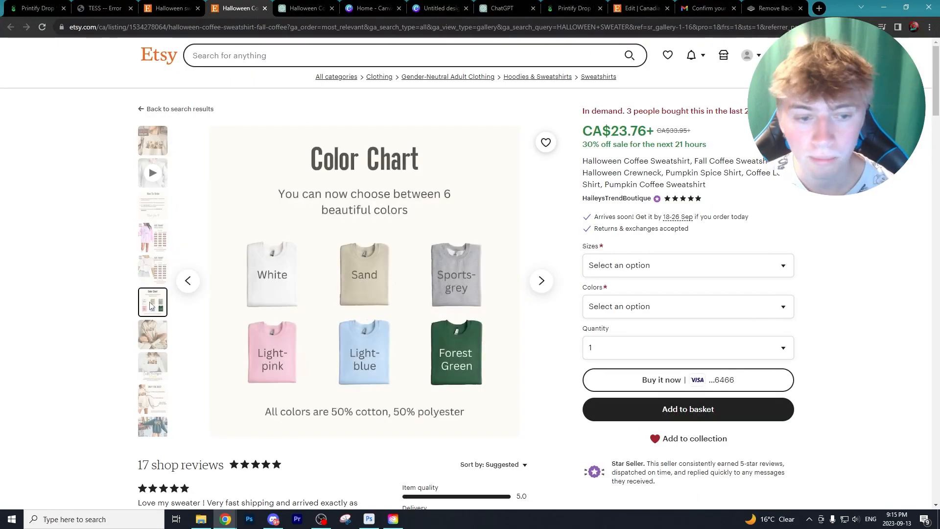
Examine the Halloween Coffee Sweatshirt listing's size chart, colour chart and lifestyle photo
{"action": "left_click", "coordinate": [154, 270]}
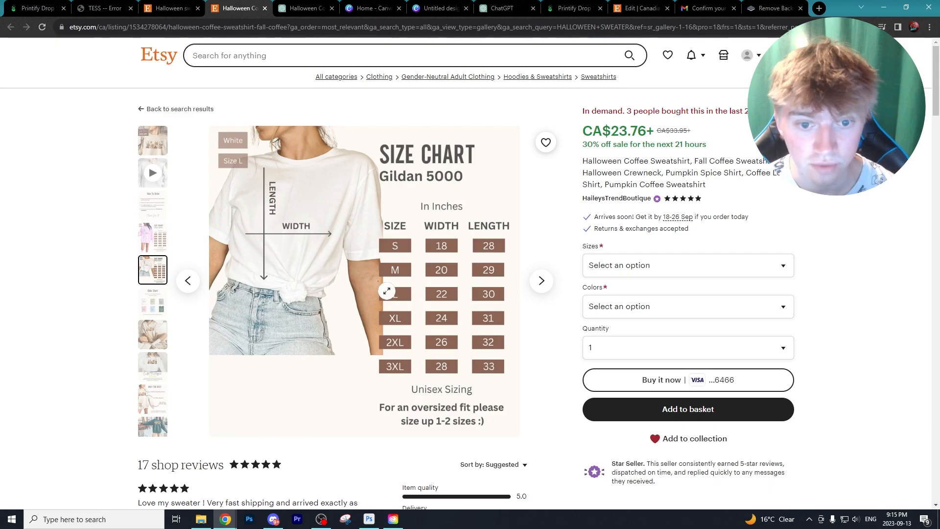
{"action": "left_click", "coordinate": [157, 335]}
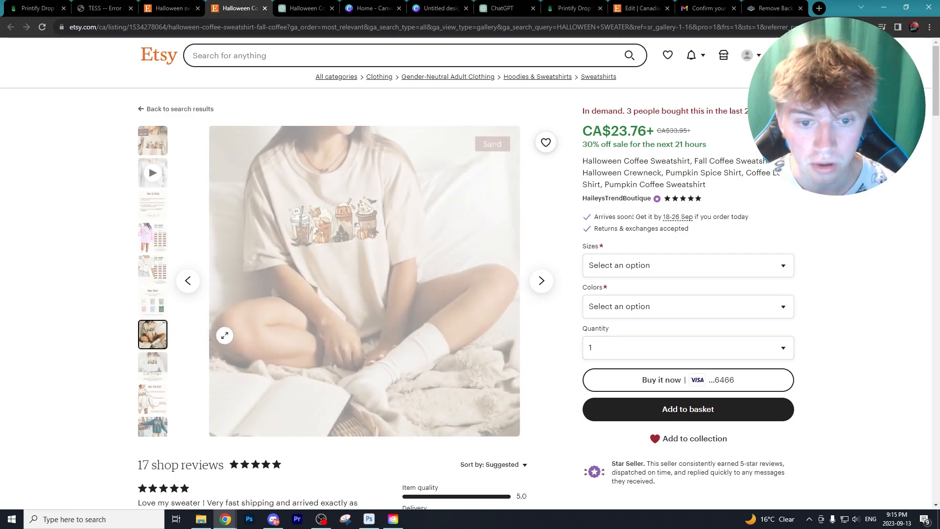
{"action": "left_click", "coordinate": [153, 301]}
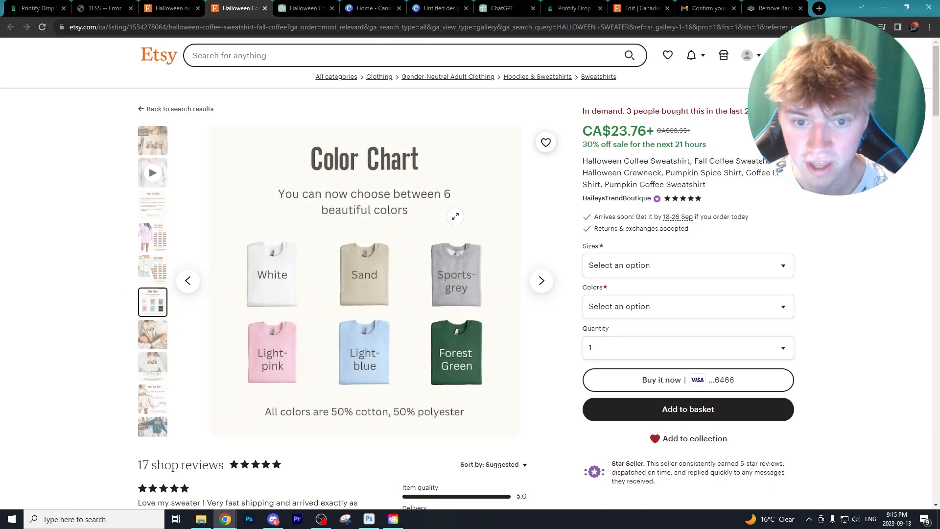
{"action": "left_click", "coordinate": [154, 270]}
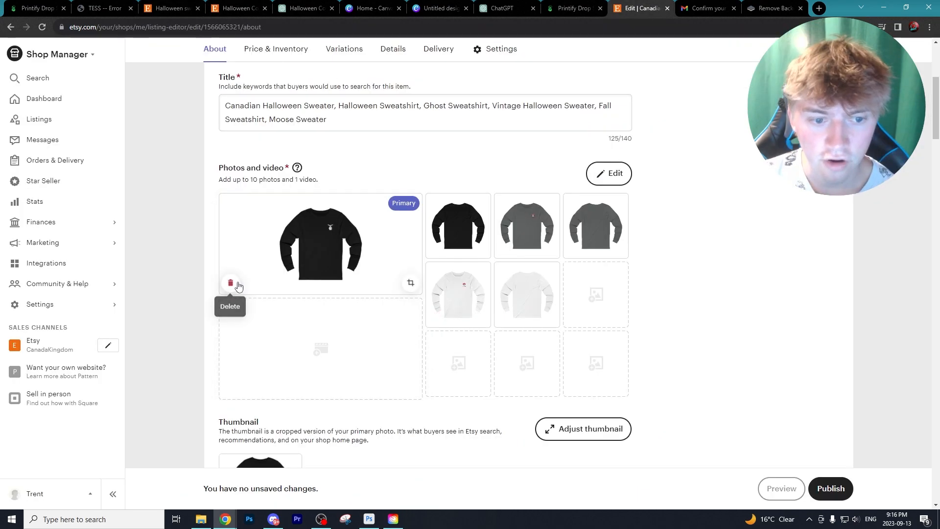
Switch to the draft Canadian Halloween Sweater listing and delete all of its existing mockup photos
{"action": "left_click", "coordinate": [231, 284]}
{"action": "left_click", "coordinate": [231, 284]}
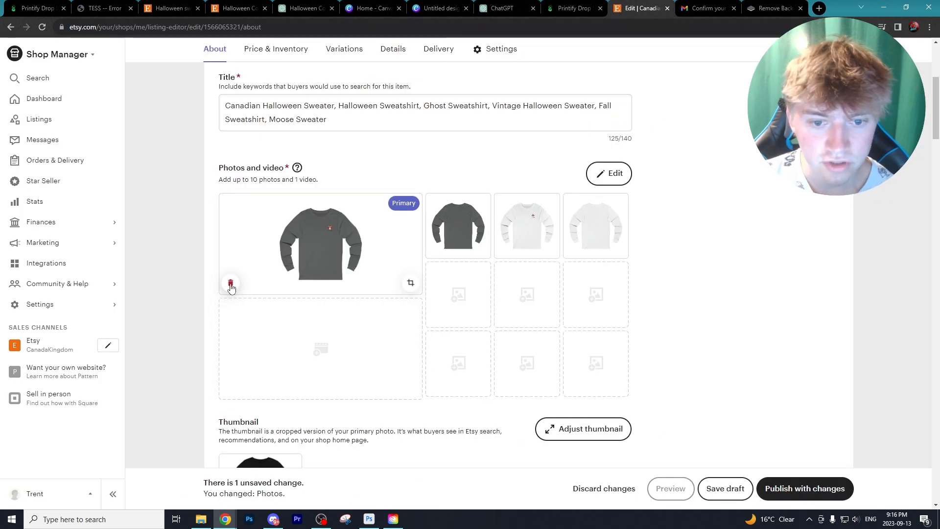
{"action": "left_click", "coordinate": [230, 284]}
{"action": "left_click", "coordinate": [231, 284]}
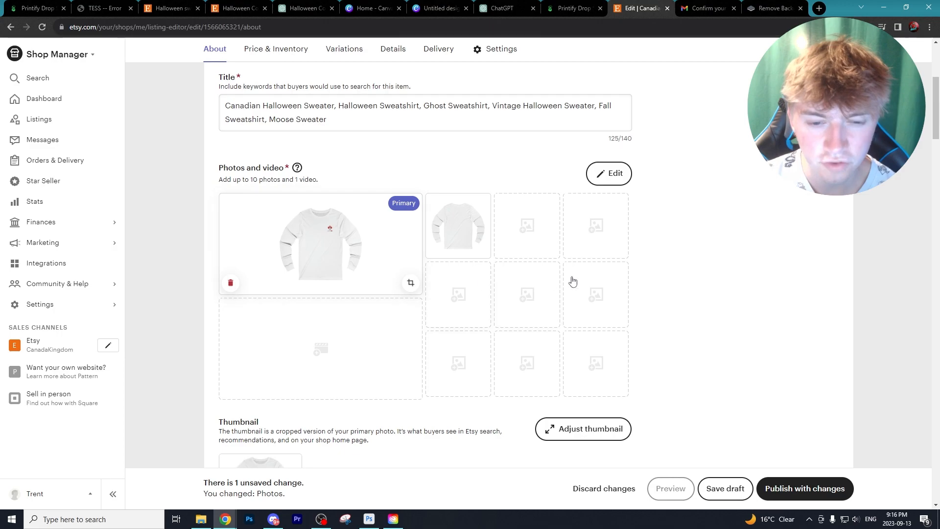
{"action": "left_click", "coordinate": [231, 284]}
{"action": "left_click", "coordinate": [230, 284]}
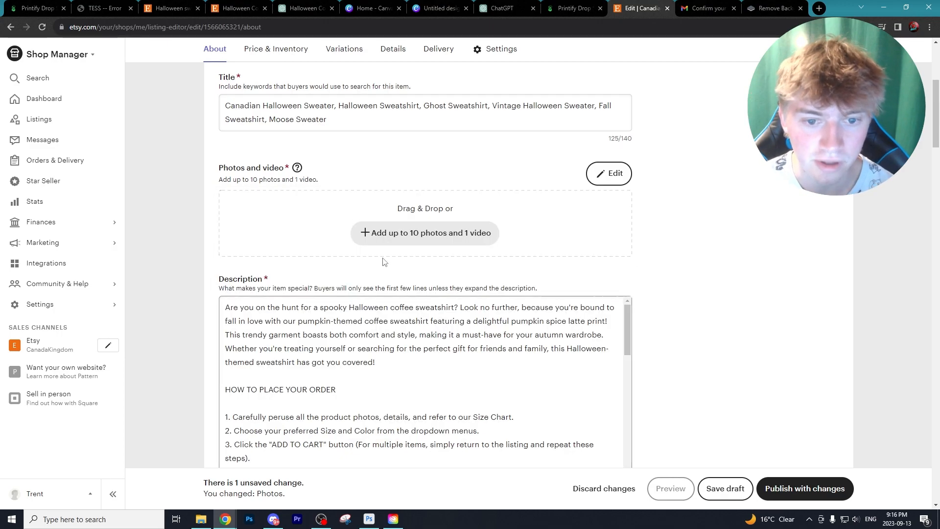
Upload the SpookEH sweatshirt model photo with the pumpkin background as the listing's primary photo and return to the listing form
{"action": "left_click", "coordinate": [420, 232]}
{"action": "left_click", "coordinate": [98, 114]}
{"action": "left_click", "coordinate": [300, 177]}
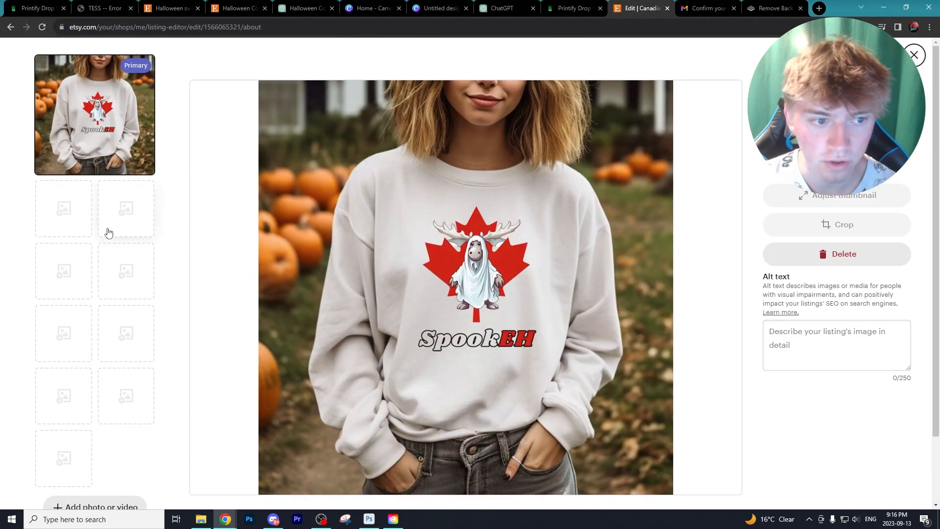
{"action": "left_click", "coordinate": [68, 220]}
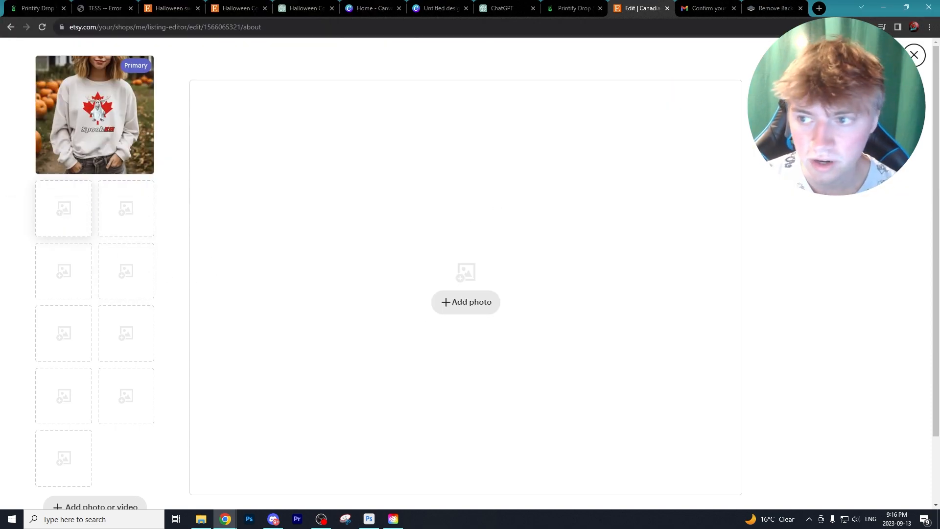
{"action": "left_click", "coordinate": [913, 54]}
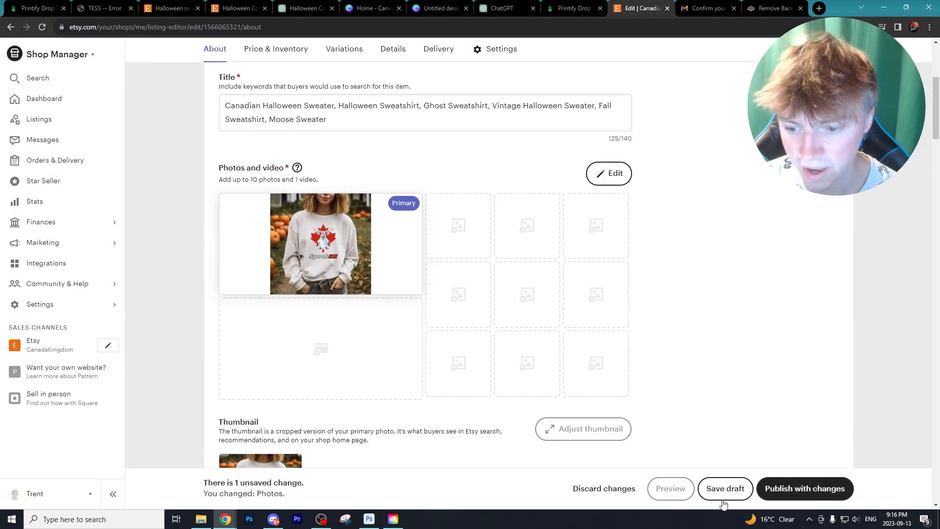
Edit the listing's core details so the physical item is made by another company or person
{"action": "scroll", "coordinate": [657, 263], "scroll_direction": "down", "scroll_amount": 20}
{"action": "scroll", "coordinate": [563, 257], "scroll_direction": "up", "scroll_amount": 2}
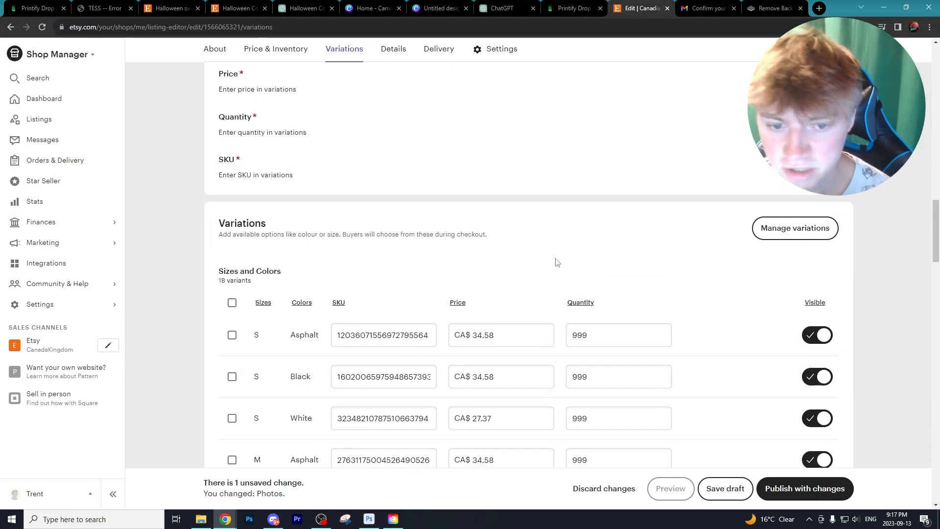
{"action": "scroll", "coordinate": [593, 245], "scroll_direction": "down", "scroll_amount": 10}
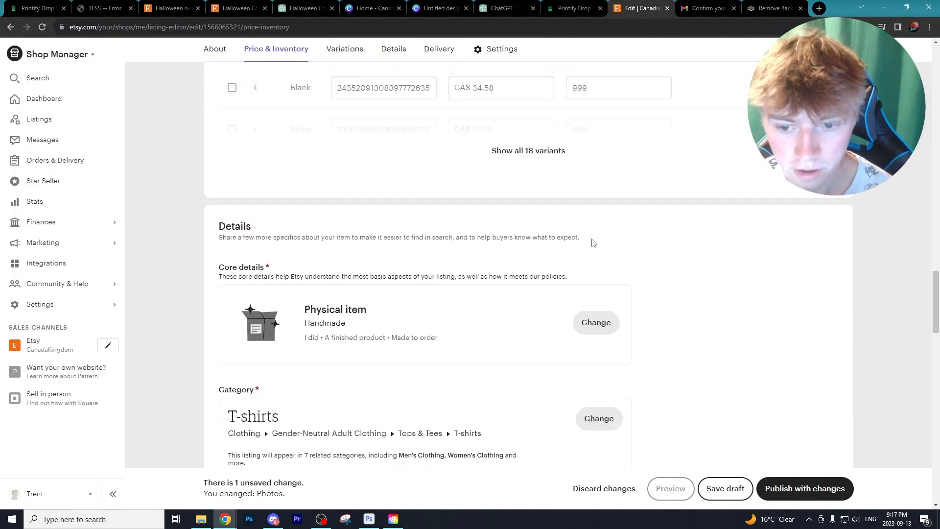
{"action": "scroll", "coordinate": [593, 241], "scroll_direction": "down", "scroll_amount": 2}
{"action": "left_click_drag", "start_coordinate": [220, 170], "coordinate": [366, 215]}
{"action": "left_click", "coordinate": [392, 198]}
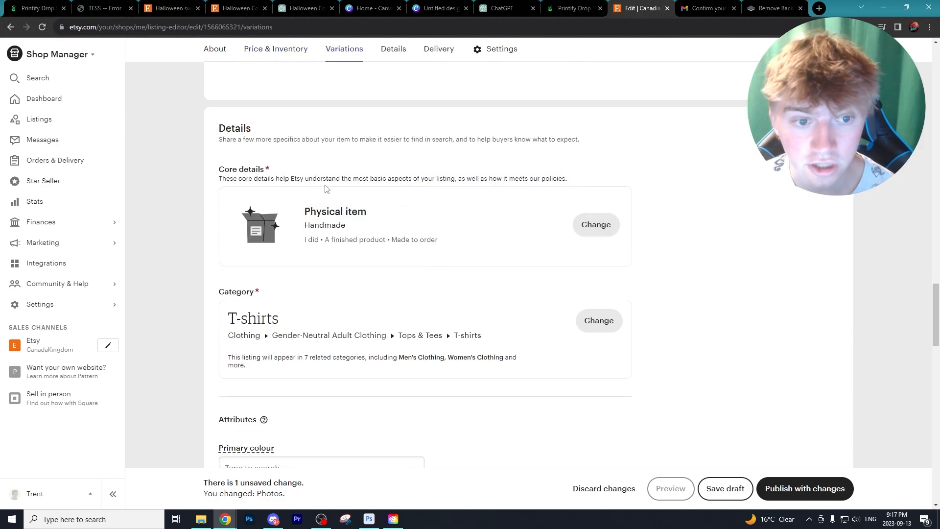
{"action": "left_click", "coordinate": [592, 226]}
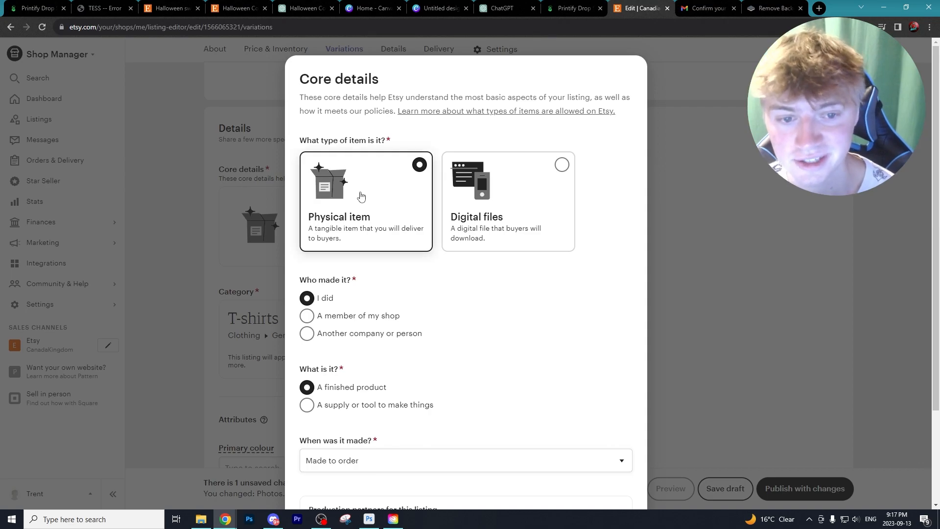
{"action": "scroll", "coordinate": [337, 279], "scroll_direction": "down", "scroll_amount": 2}
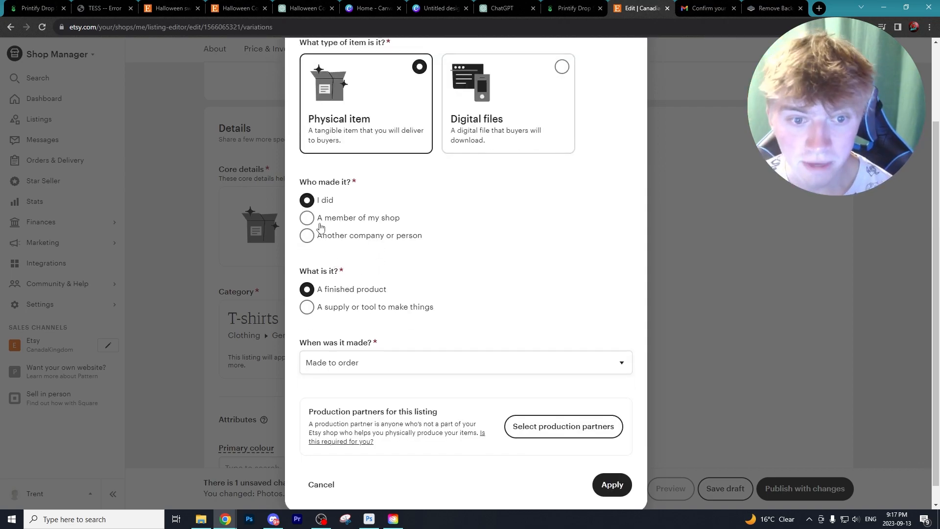
{"action": "left_click_drag", "start_coordinate": [300, 184], "coordinate": [386, 186]}
{"action": "left_click", "coordinate": [385, 186]}
{"action": "left_click", "coordinate": [306, 236]}
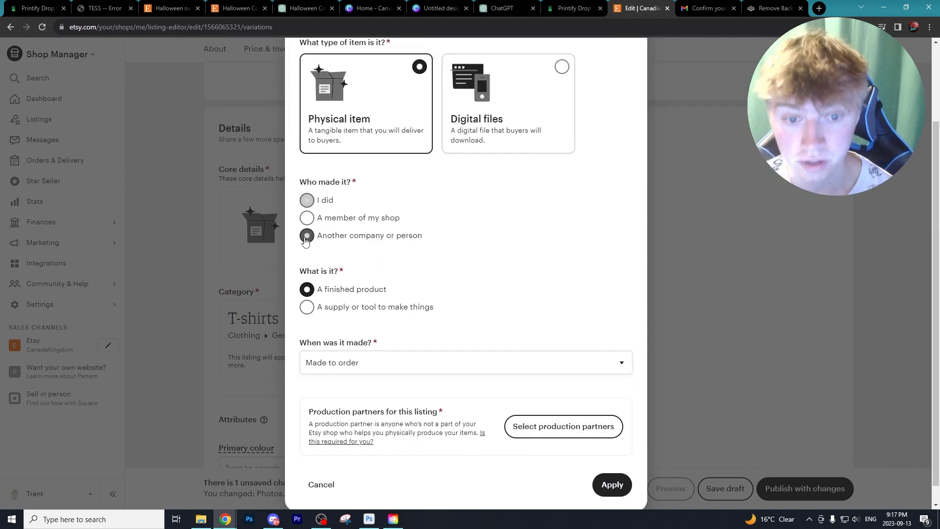
{"action": "left_click_drag", "start_coordinate": [419, 294], "coordinate": [333, 369]}
{"action": "left_click", "coordinate": [438, 274]}
Open the production partner selection for this listing and read what a production partner is
{"action": "scroll", "coordinate": [431, 291], "scroll_direction": "down", "scroll_amount": 1}
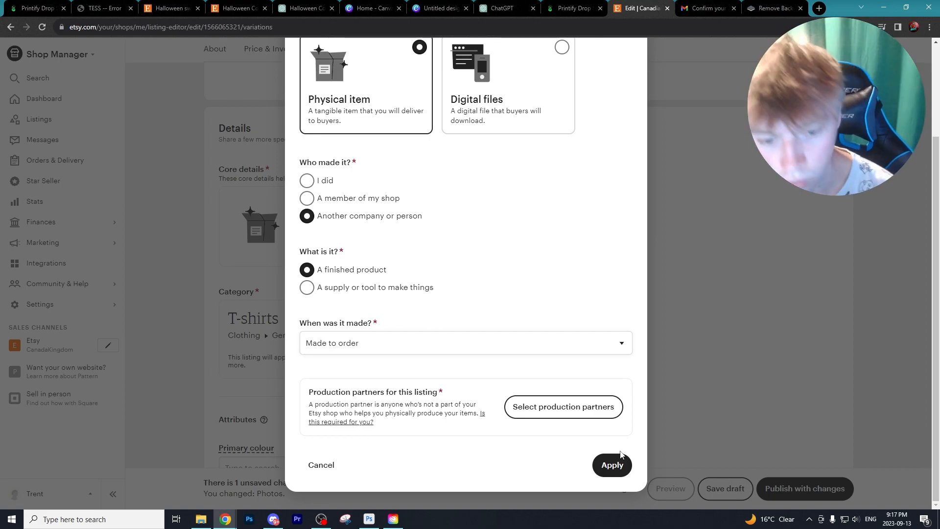
{"action": "left_click_drag", "start_coordinate": [311, 389], "coordinate": [440, 392]}
{"action": "left_click", "coordinate": [563, 416]}
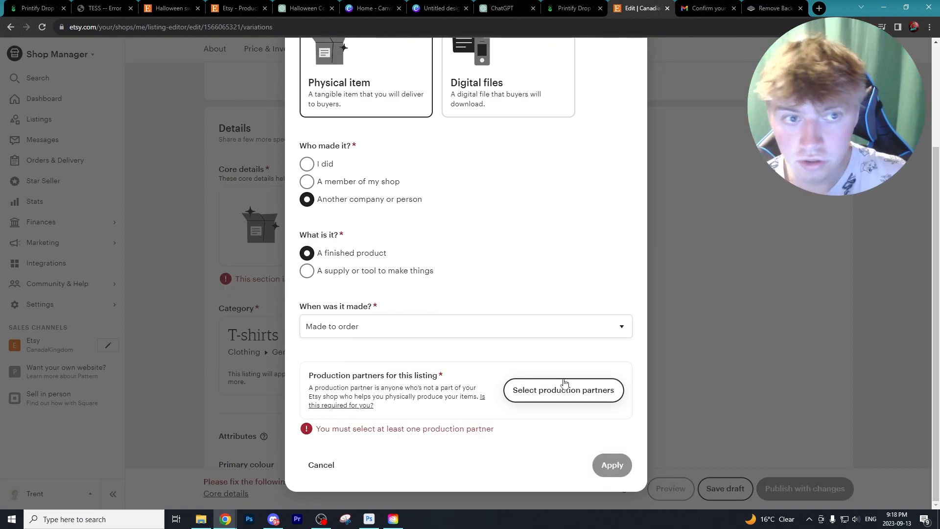
{"action": "left_click", "coordinate": [560, 392]}
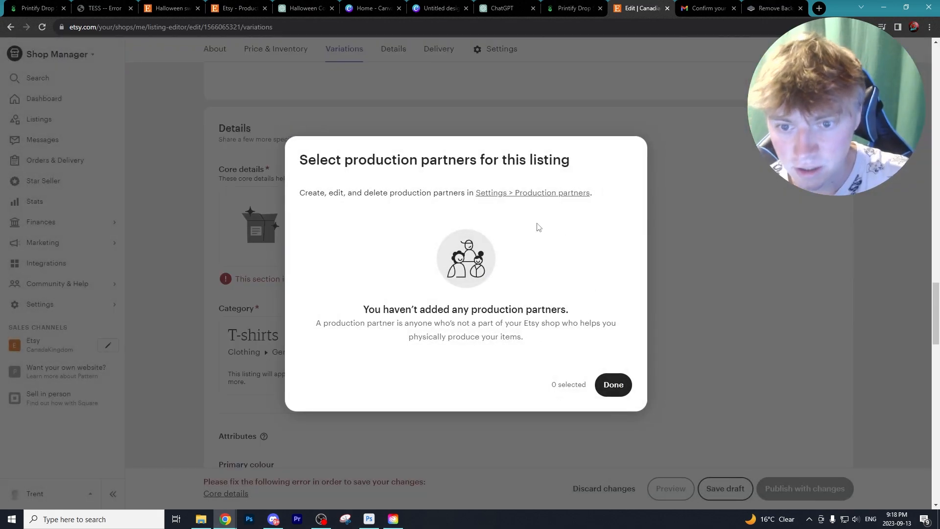
{"action": "left_click_drag", "start_coordinate": [307, 325], "coordinate": [542, 347]}
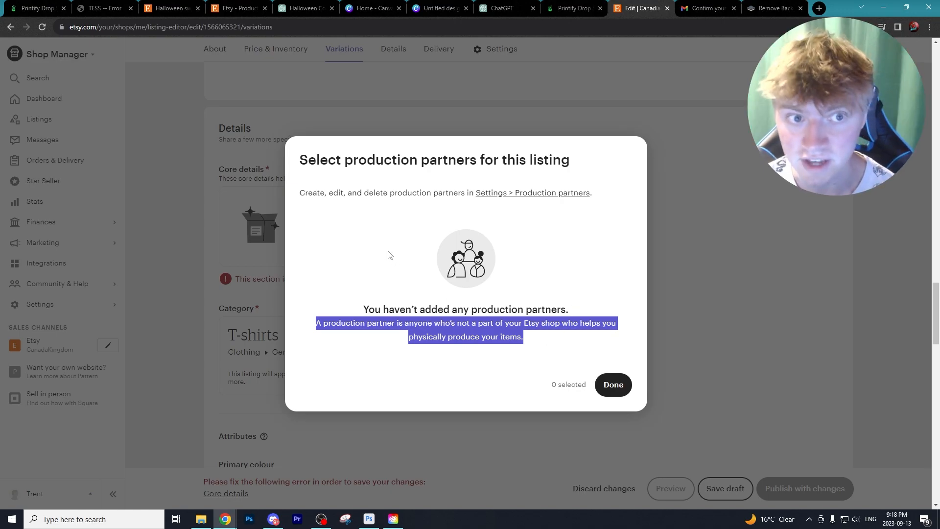
{"action": "left_click", "coordinate": [533, 241]}
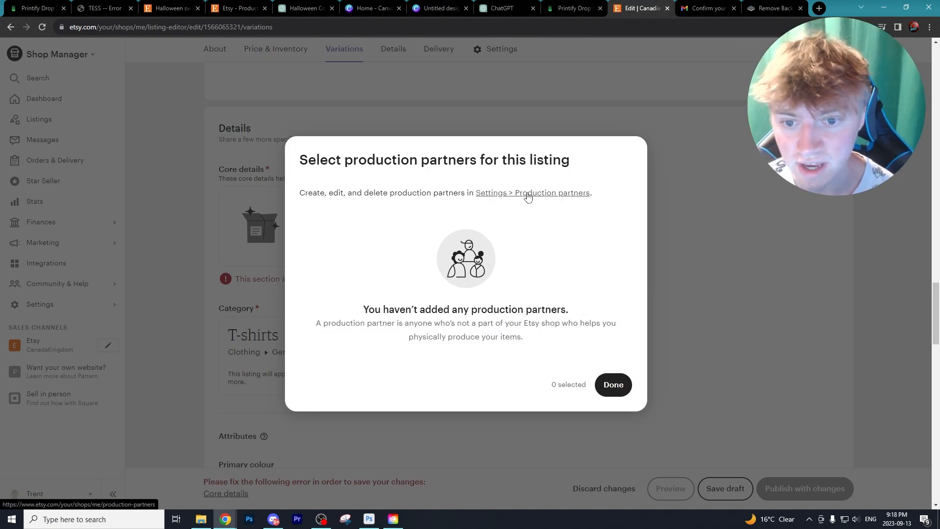
Start a new production partner in the shop settings, look up the product's print provider in Printify, and name the partner "Deplium"
{"action": "left_click", "coordinate": [239, 8]}
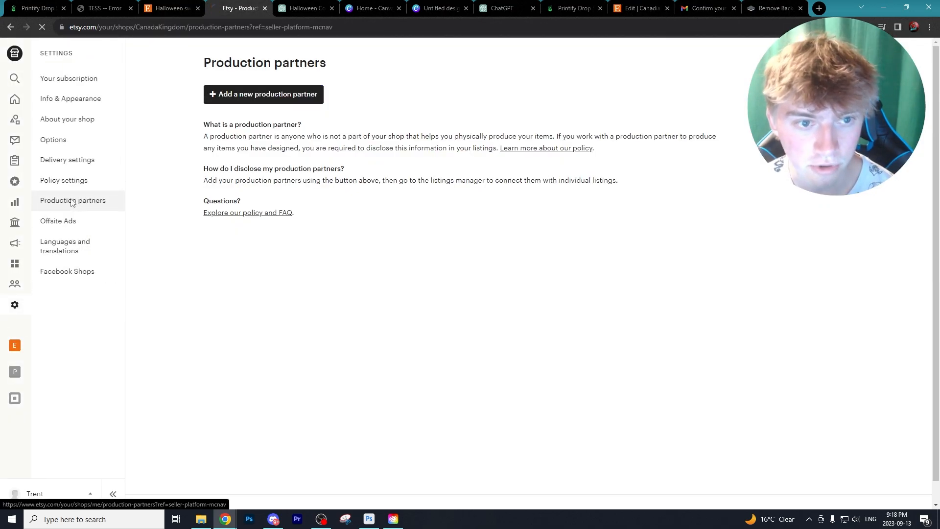
{"action": "left_click", "coordinate": [254, 94]}
{"action": "left_click", "coordinate": [491, 191]}
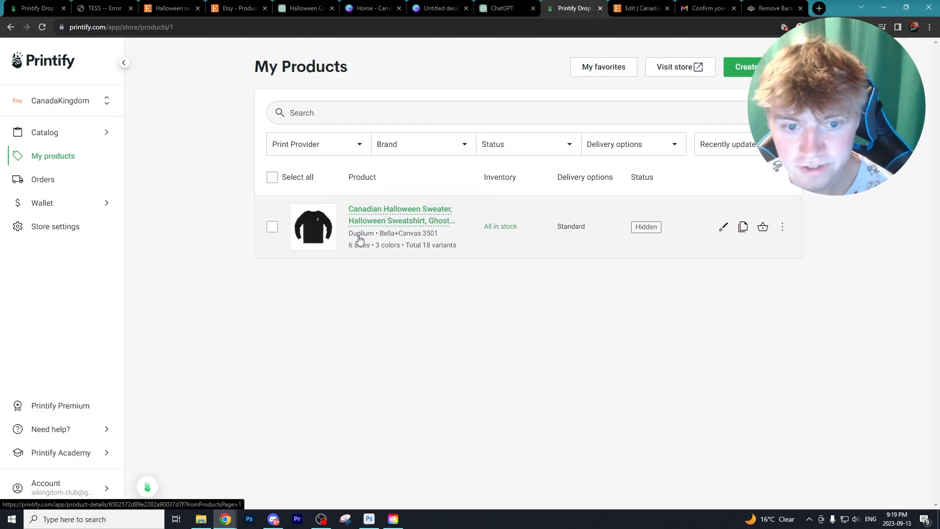
{"action": "left_click", "coordinate": [360, 235]}
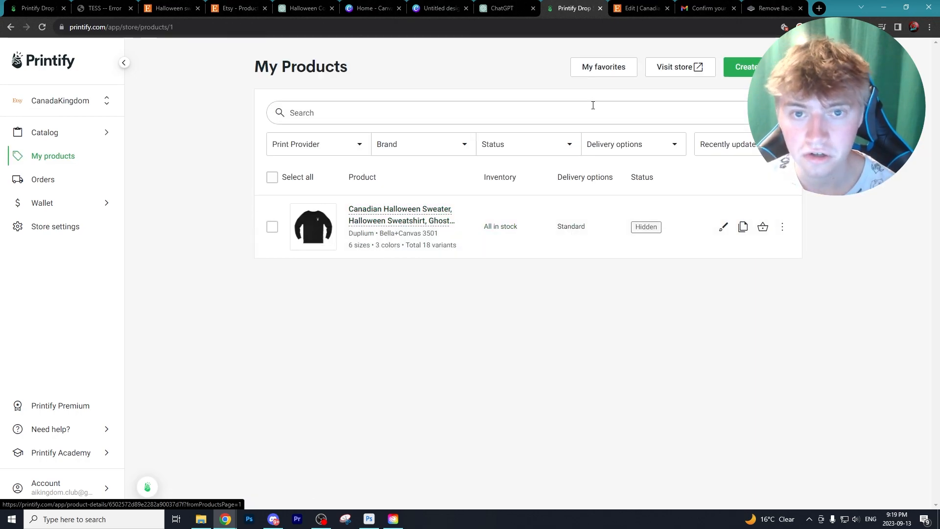
{"action": "left_click", "coordinate": [256, 8]}
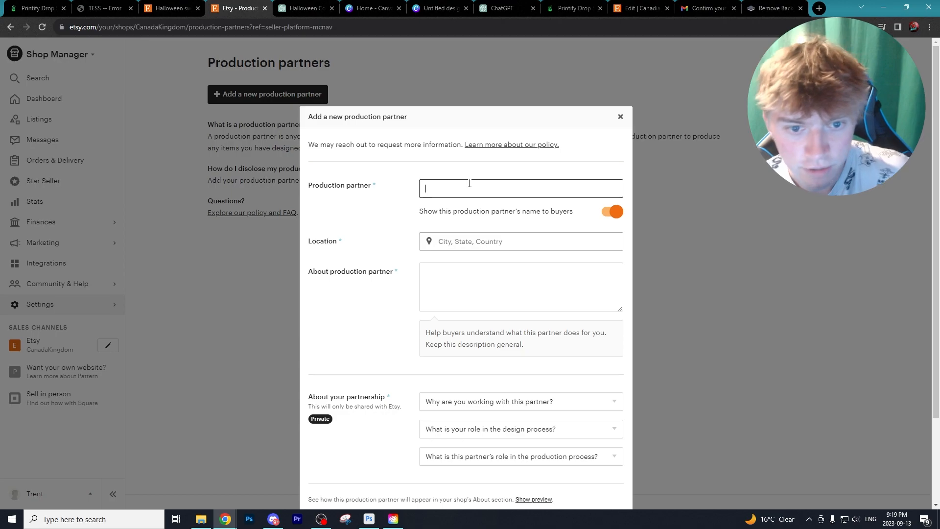
{"action": "type", "text": "Deplium"}
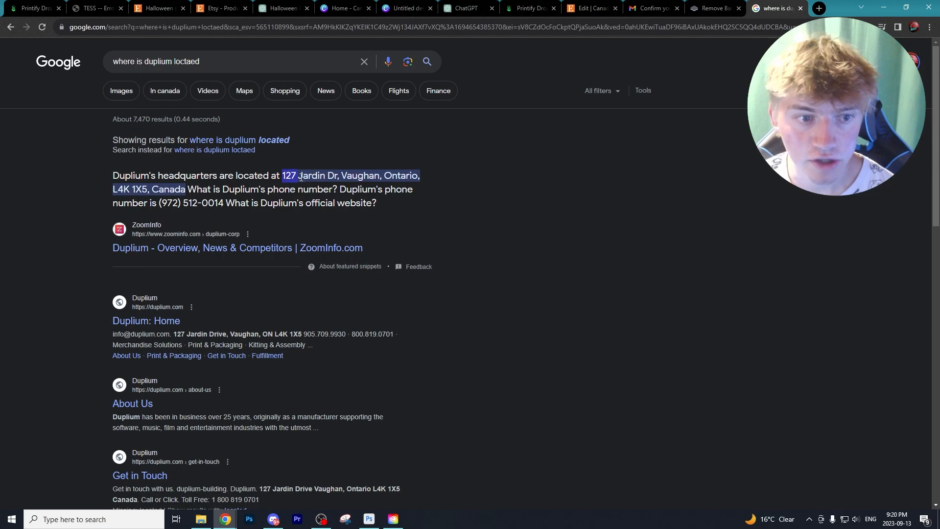
Copy Duplium's headquarters address from Google into the partner's location and describe the partner as "Our production partner helps print our designs onto clothes."
{"action": "left_click_drag", "start_coordinate": [190, 189], "coordinate": [184, 189]}
{"action": "right_click", "coordinate": [177, 189]}
{"action": "left_click", "coordinate": [200, 198]}
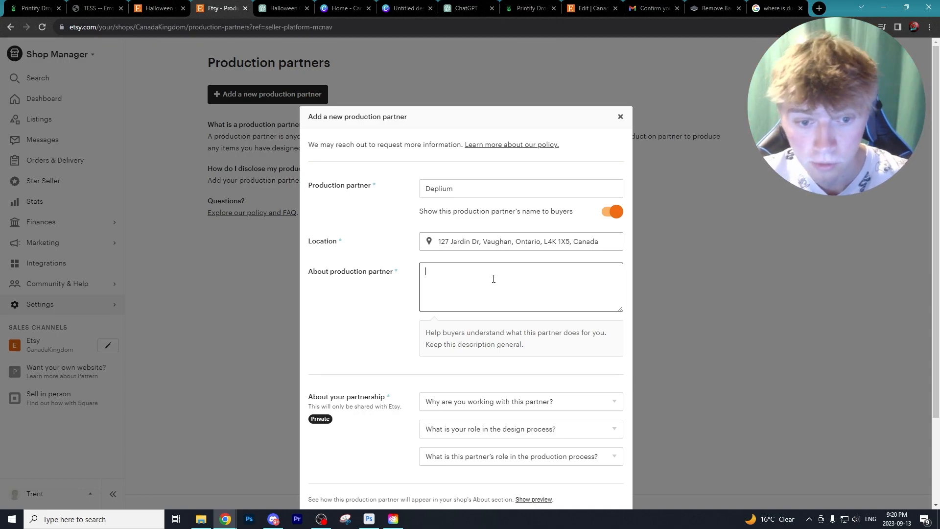
{"action": "key", "text": "ctrl+v"}
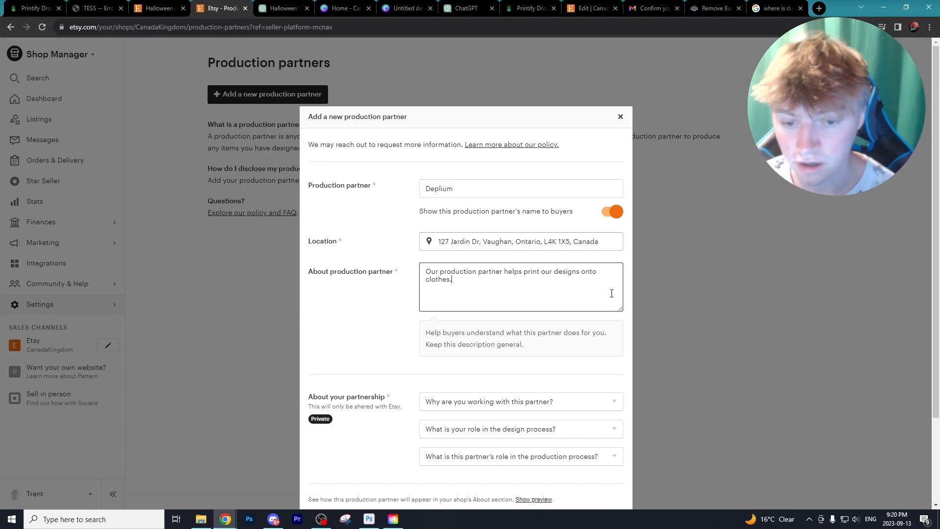
Set the partnership answers to lacking technical ability or equipment, designing everything yourself, and the partner making a component, and submit the partner for saving
{"action": "scroll", "coordinate": [522, 281], "scroll_direction": "down", "scroll_amount": 2}
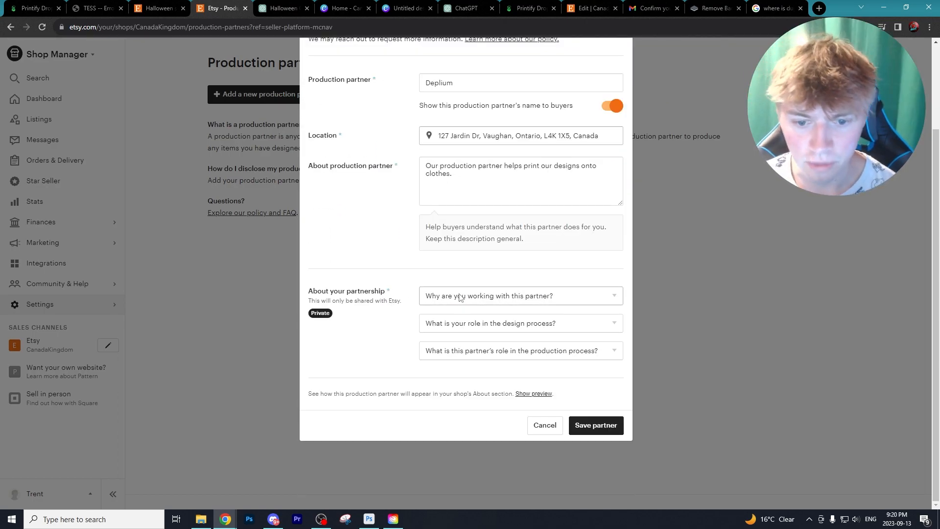
{"action": "left_click", "coordinate": [460, 297]}
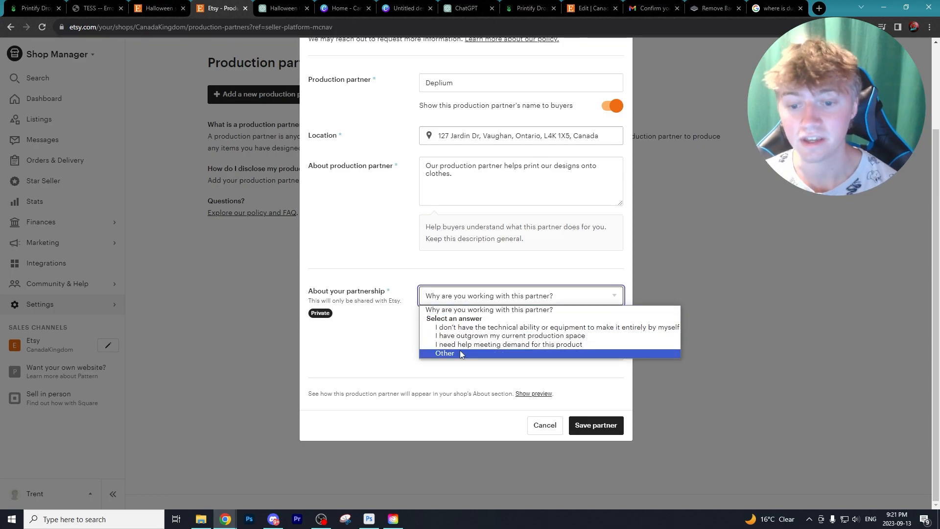
{"action": "left_click", "coordinate": [502, 327]}
{"action": "left_click", "coordinate": [502, 323]}
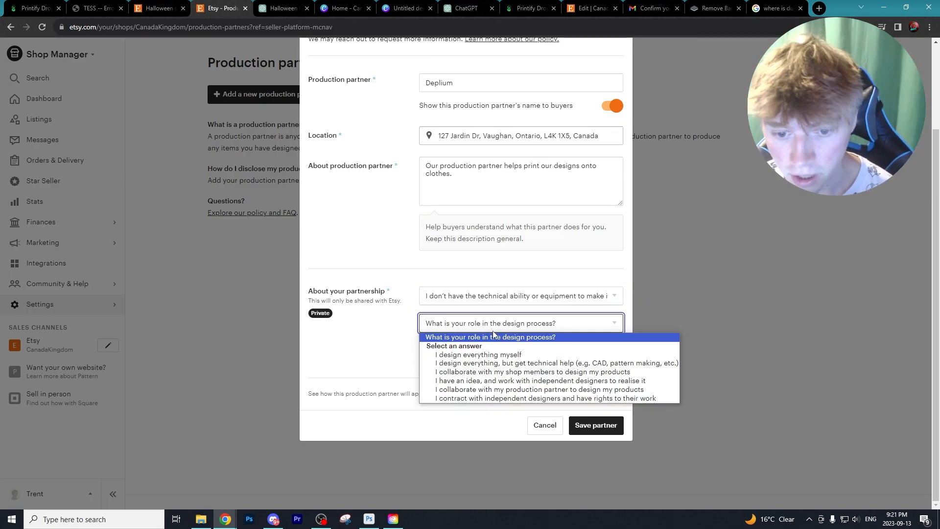
{"action": "left_click", "coordinate": [503, 356]}
{"action": "left_click", "coordinate": [596, 425]}
{"action": "left_click", "coordinate": [595, 425]}
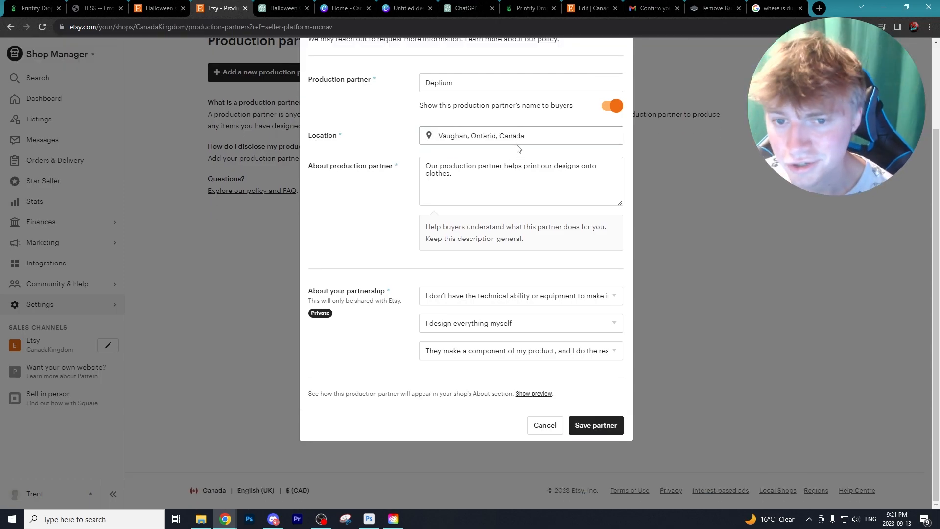
Compare the production partner's location entry with the headquarters address in the Google results
{"action": "left_click", "coordinate": [528, 138]}
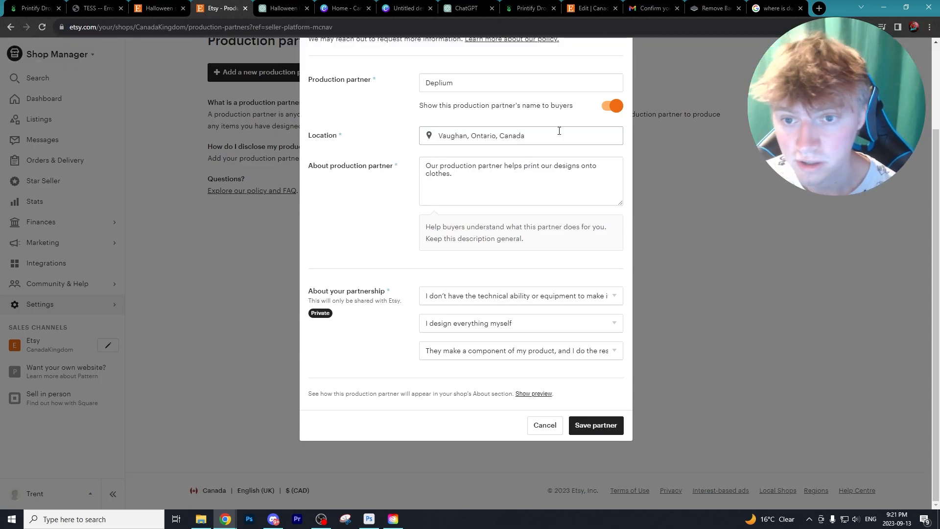
{"action": "left_click", "coordinate": [778, 8]}
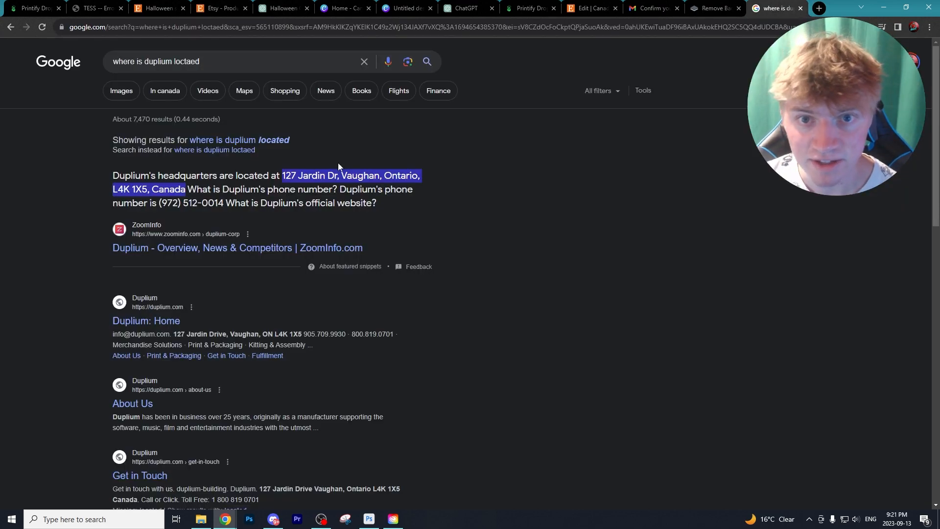
{"action": "left_click", "coordinate": [221, 8]}
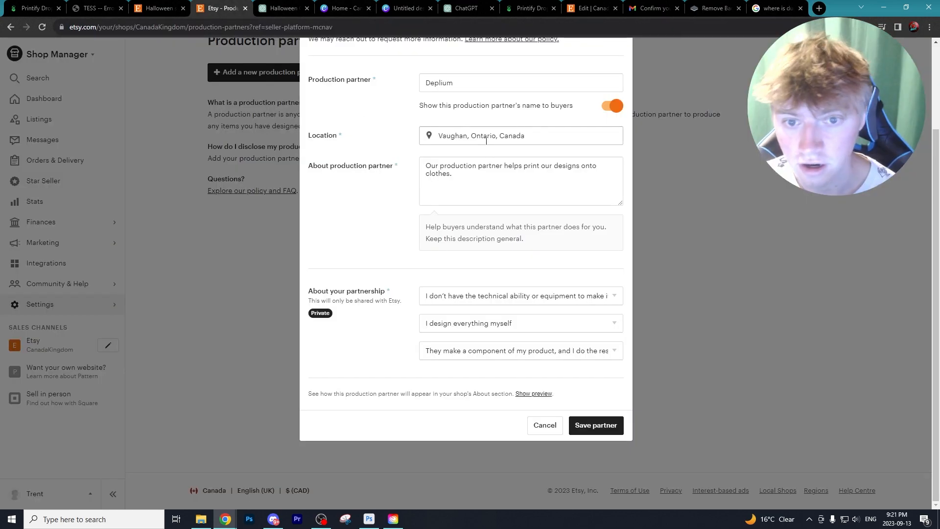
Keep Vaughan, Ontario, Canada as the production partner's location and save the partner
{"action": "left_click", "coordinate": [449, 135]}
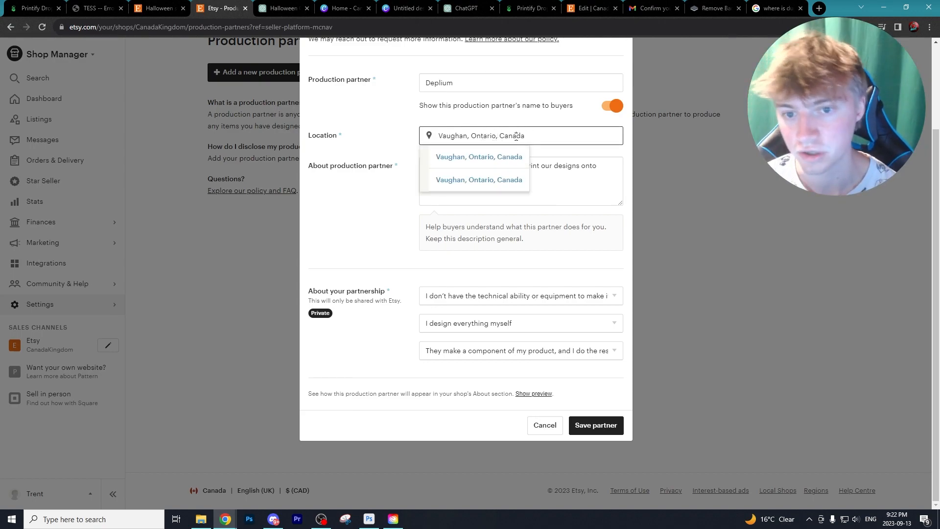
{"action": "left_click", "coordinate": [595, 426]}
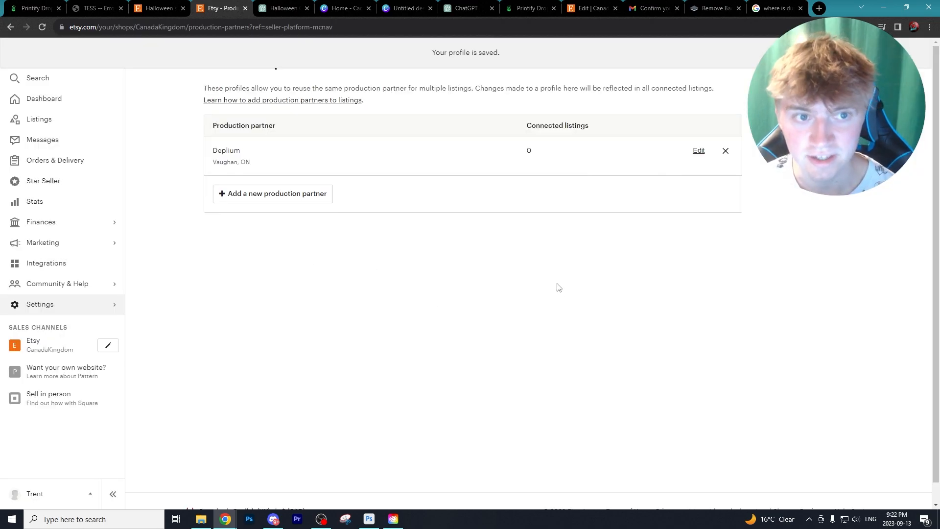
Select Deplium as the production partner for the sweater listing and apply the core details
{"action": "scroll", "coordinate": [598, 361], "scroll_direction": "down", "scroll_amount": 3}
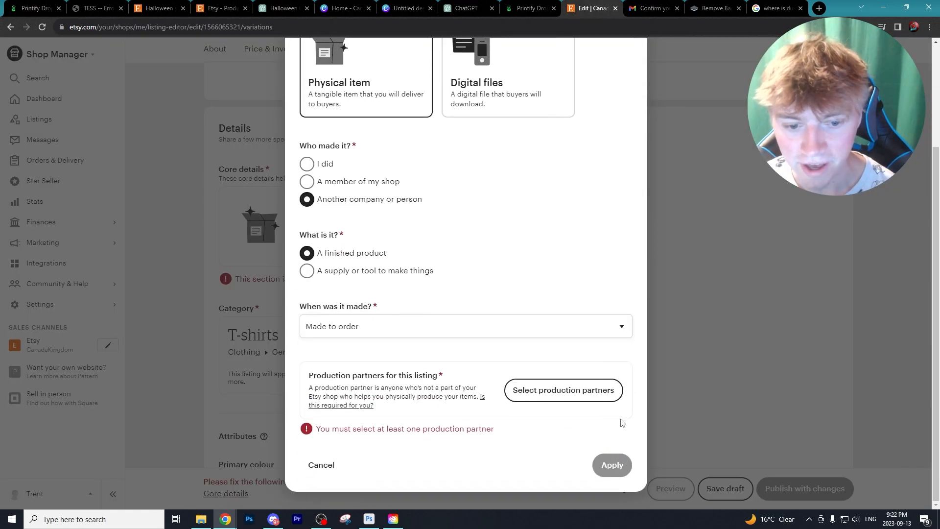
{"action": "left_click", "coordinate": [555, 396]}
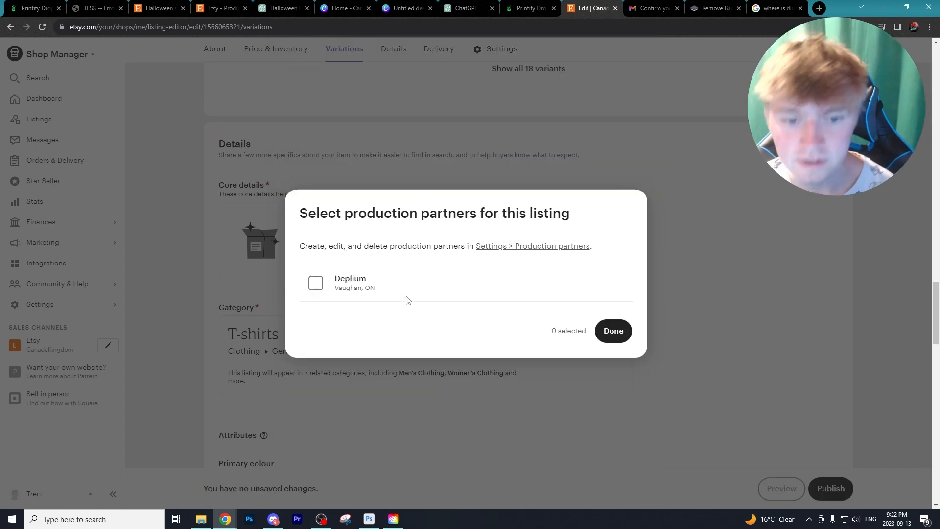
{"action": "left_click", "coordinate": [321, 287]}
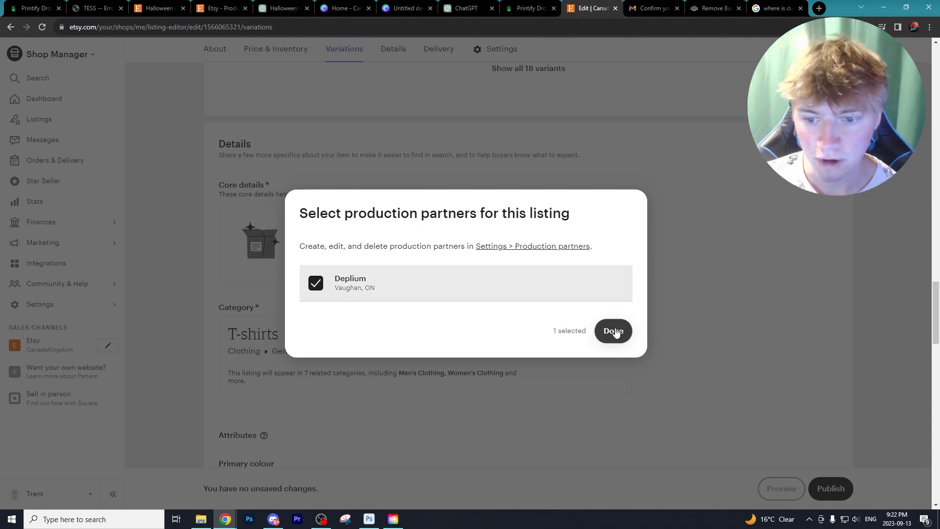
{"action": "left_click", "coordinate": [613, 332]}
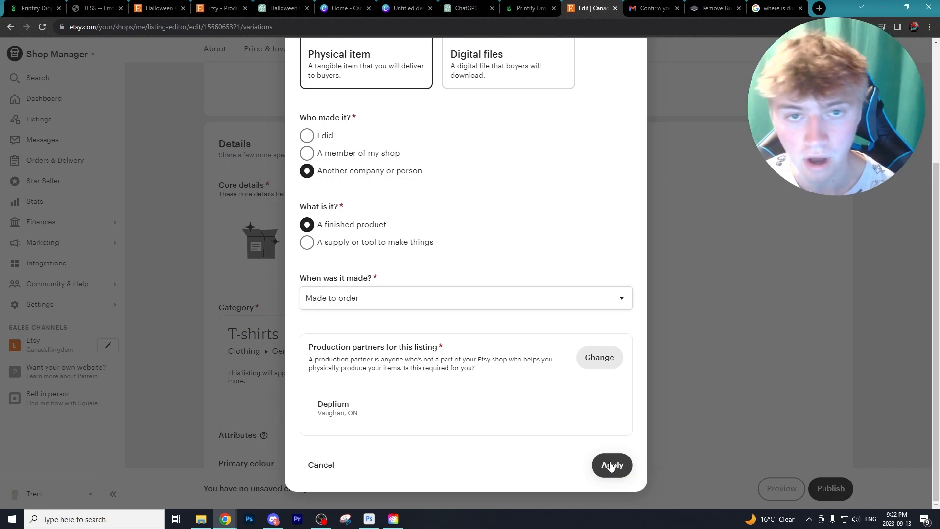
{"action": "left_click", "coordinate": [611, 465]}
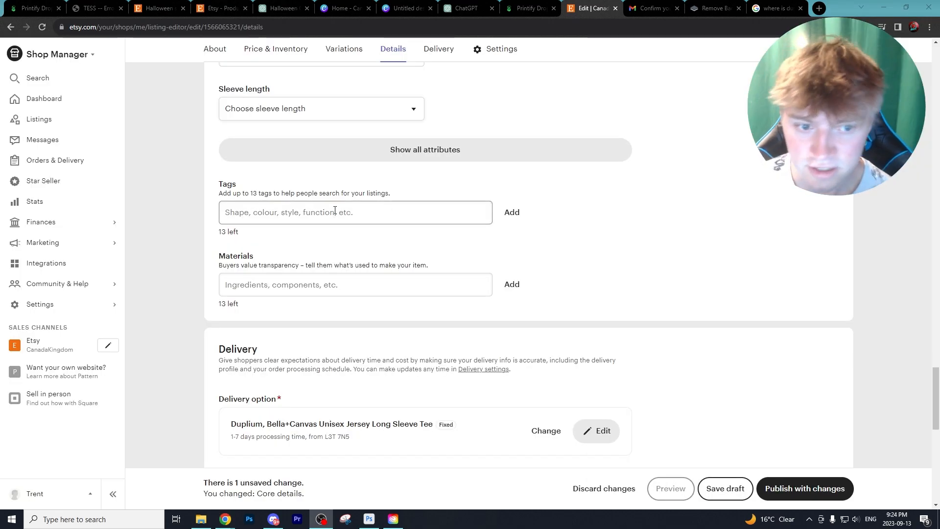
Copy the full listing title and paste its keywords into the listing's tags
{"action": "left_click", "coordinate": [335, 210]}
{"action": "scroll", "coordinate": [551, 238], "scroll_direction": "down", "scroll_amount": 1}
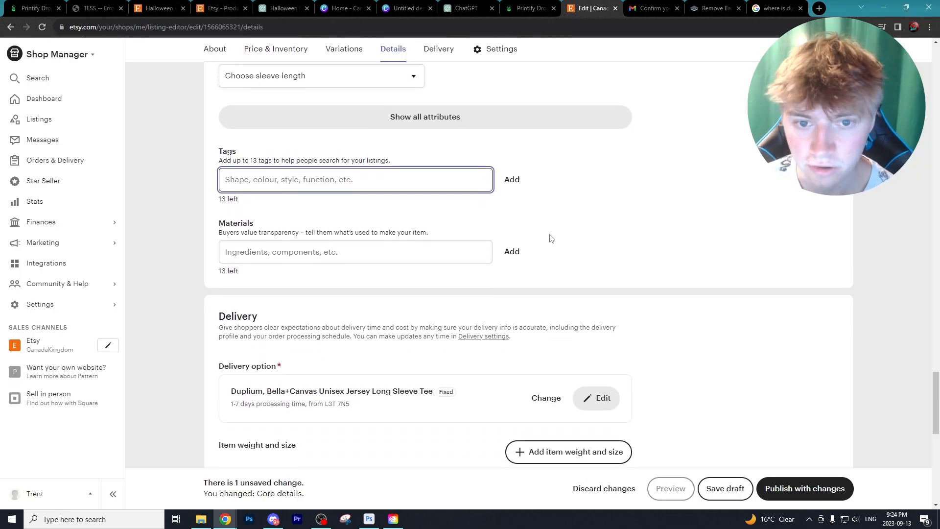
{"action": "scroll", "coordinate": [666, 248], "scroll_direction": "up", "scroll_amount": 20}
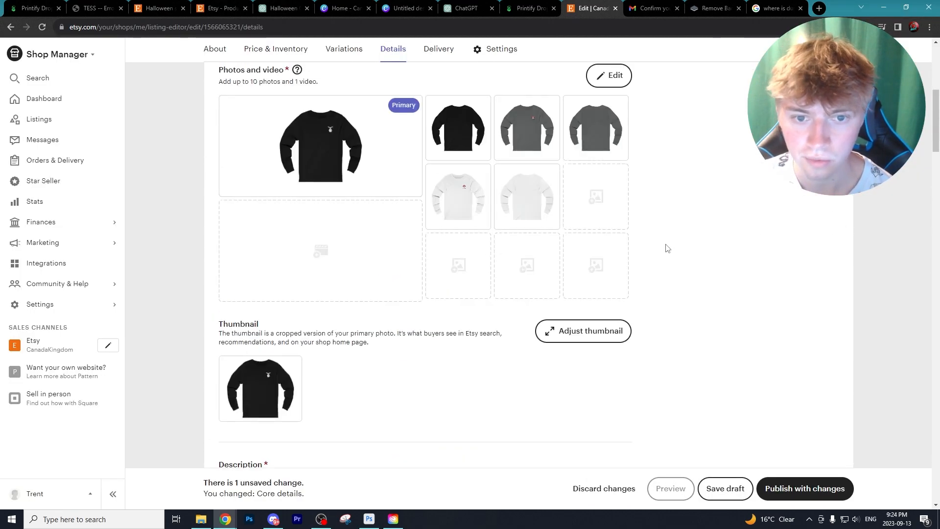
{"action": "scroll", "coordinate": [666, 247], "scroll_direction": "down", "scroll_amount": 6}
{"action": "left_click_drag", "start_coordinate": [329, 217], "coordinate": [225, 201]}
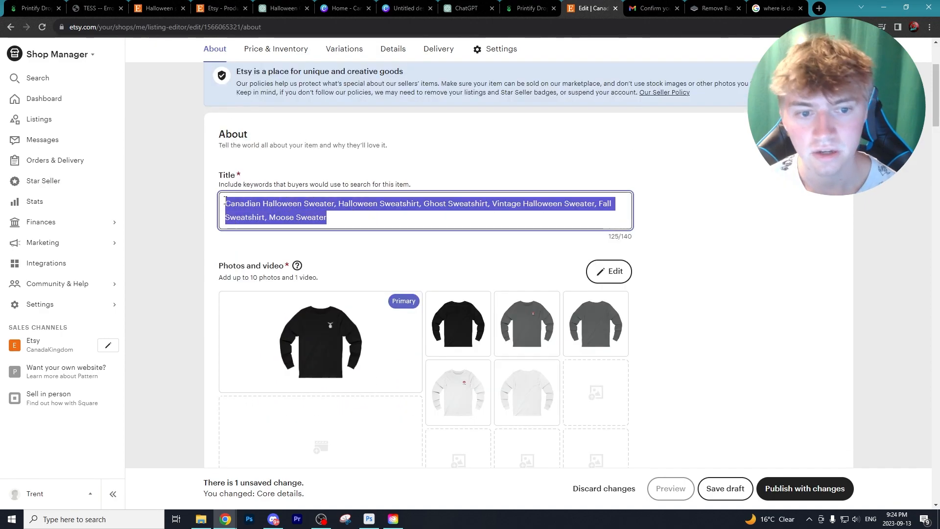
{"action": "right_click", "coordinate": [230, 200]}
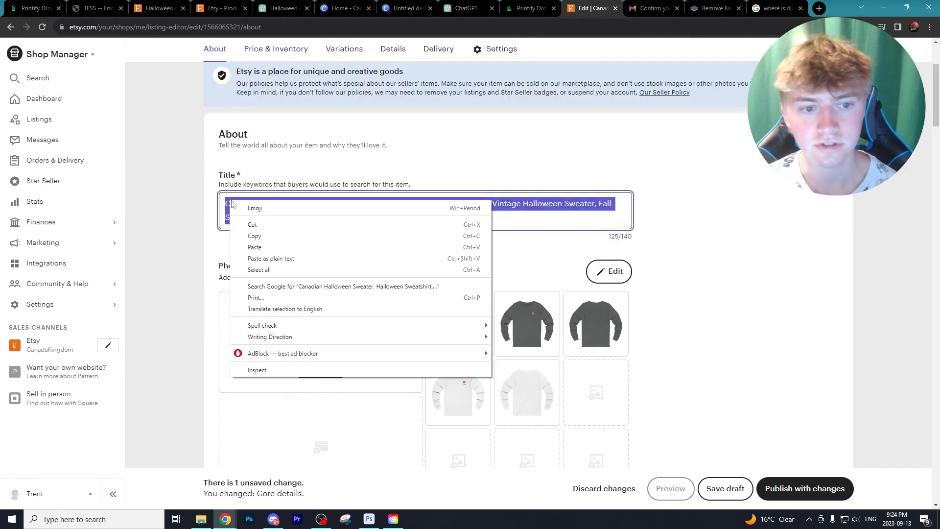
{"action": "left_click", "coordinate": [254, 235]}
{"action": "scroll", "coordinate": [547, 235], "scroll_direction": "down", "scroll_amount": 10}
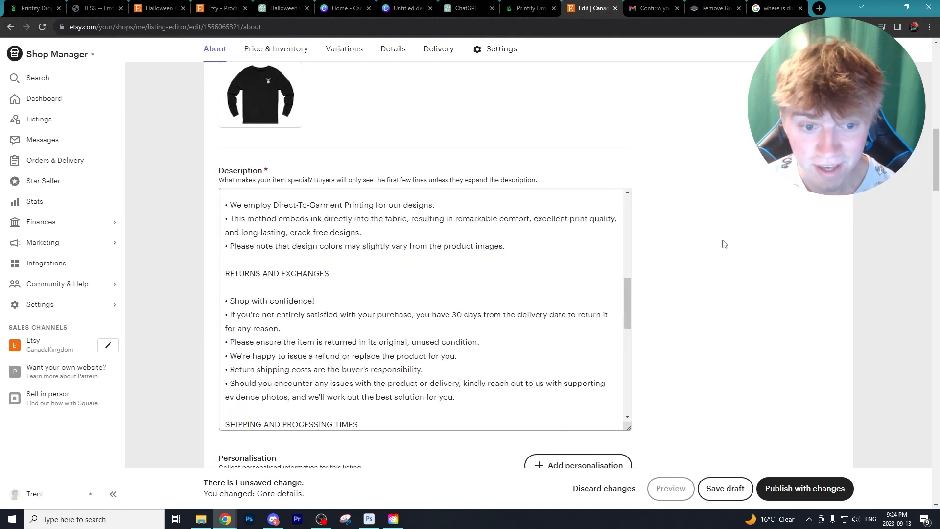
{"action": "scroll", "coordinate": [295, 174], "scroll_direction": "down", "scroll_amount": 15}
{"action": "scroll", "coordinate": [294, 144], "scroll_direction": "up", "scroll_amount": 2}
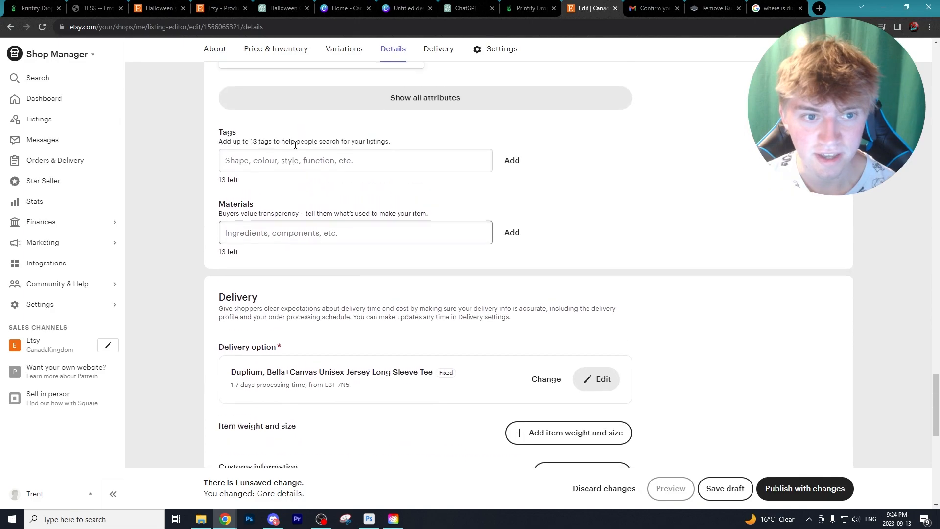
{"action": "right_click", "coordinate": [295, 162]}
{"action": "left_click", "coordinate": [314, 243]}
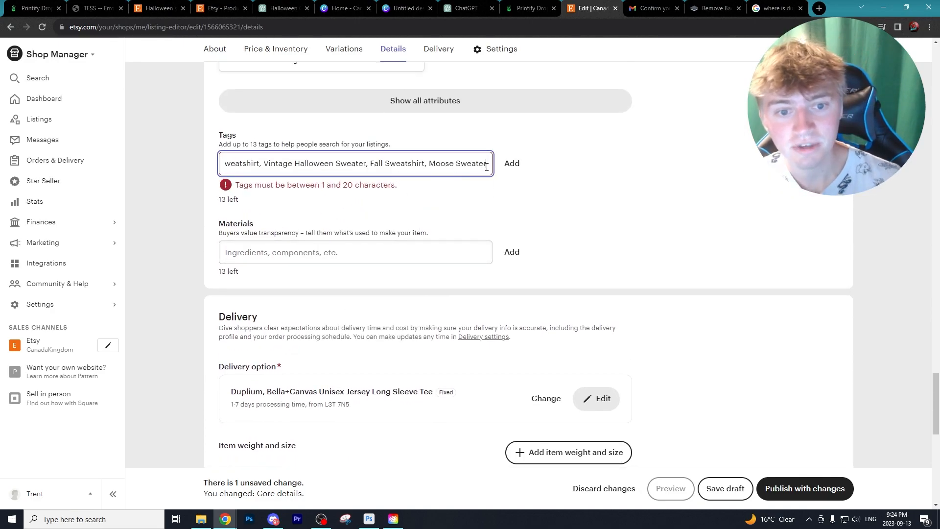
Split the pasted title into short tags such as Canadian, Halloween and Sweater, and add extras like Canada sweater and cute moose sweater, 13 in all
{"action": "left_click_drag", "start_coordinate": [487, 165], "coordinate": [225, 163]}
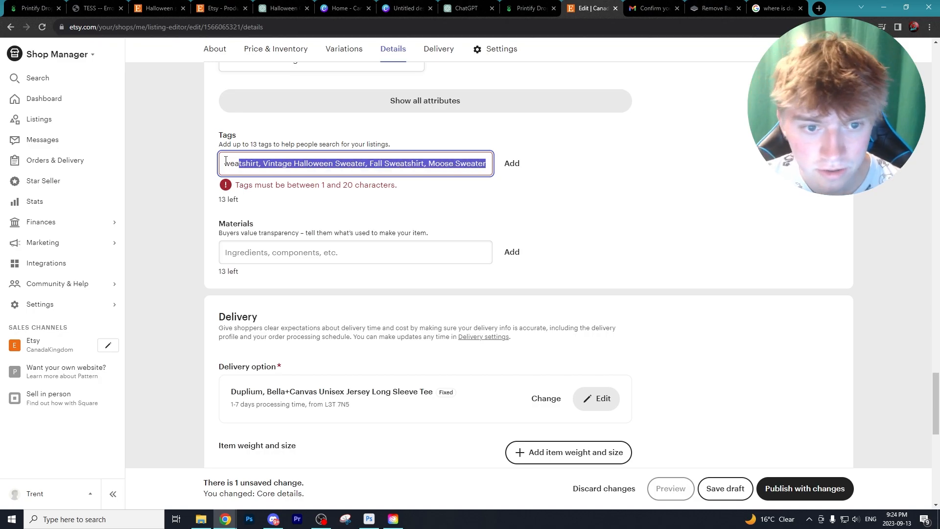
{"action": "type", "text": "Canadian Halloween Sweater"}
{"action": "left_click", "coordinate": [303, 163]}
{"action": "type", "text": ","}
{"action": "left_click", "coordinate": [261, 163]}
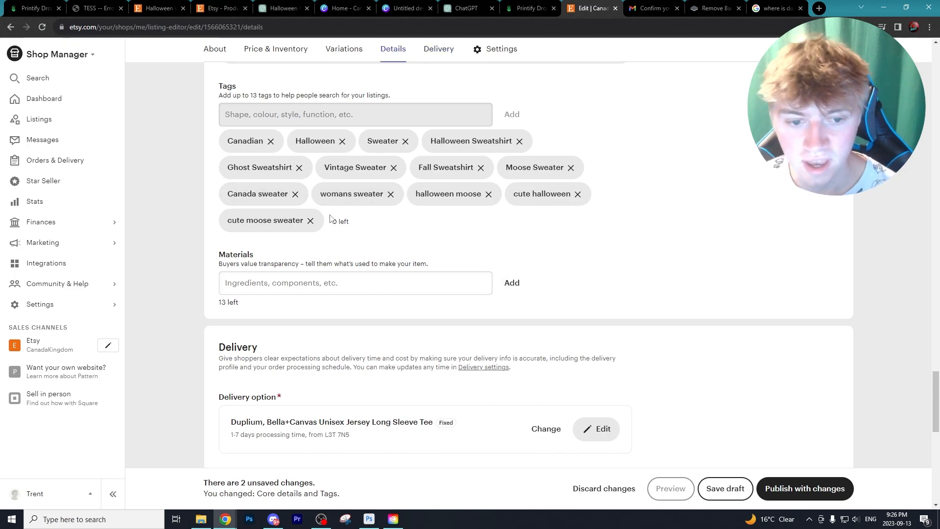
Open the listing's delivery profile for editing and try a maximum processing time of 9 days
{"action": "scroll", "coordinate": [306, 210], "scroll_direction": "down", "scroll_amount": 4}
{"action": "scroll", "coordinate": [301, 197], "scroll_direction": "up", "scroll_amount": 2}
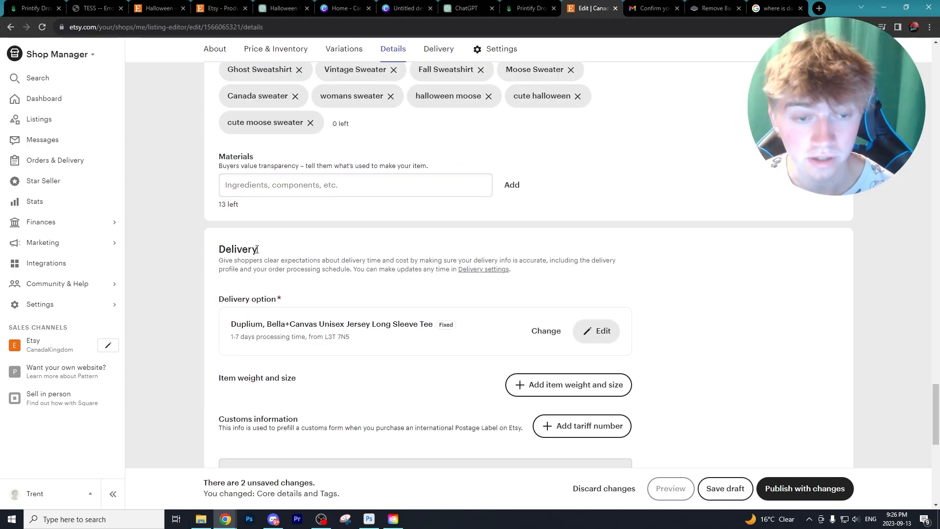
{"action": "scroll", "coordinate": [259, 248], "scroll_direction": "down", "scroll_amount": 5}
{"action": "scroll", "coordinate": [245, 238], "scroll_direction": "up", "scroll_amount": 3}
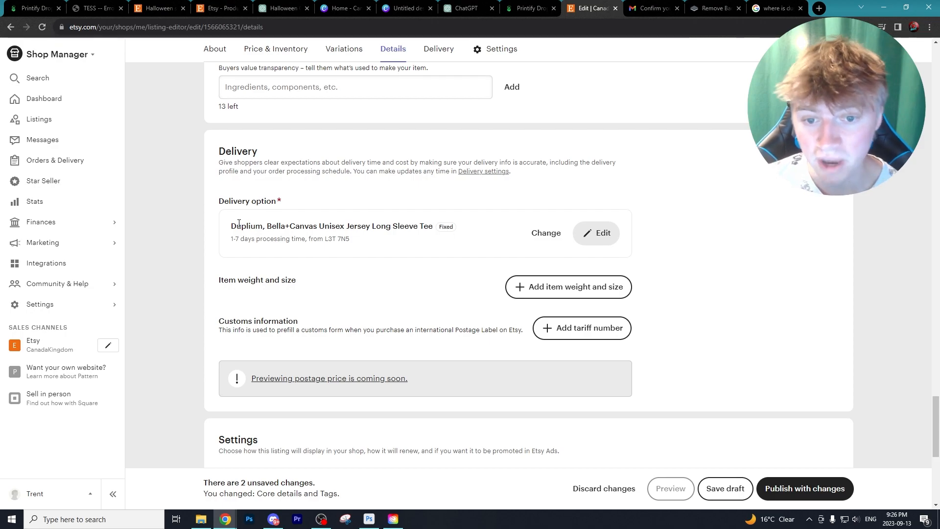
{"action": "left_click", "coordinate": [588, 231]}
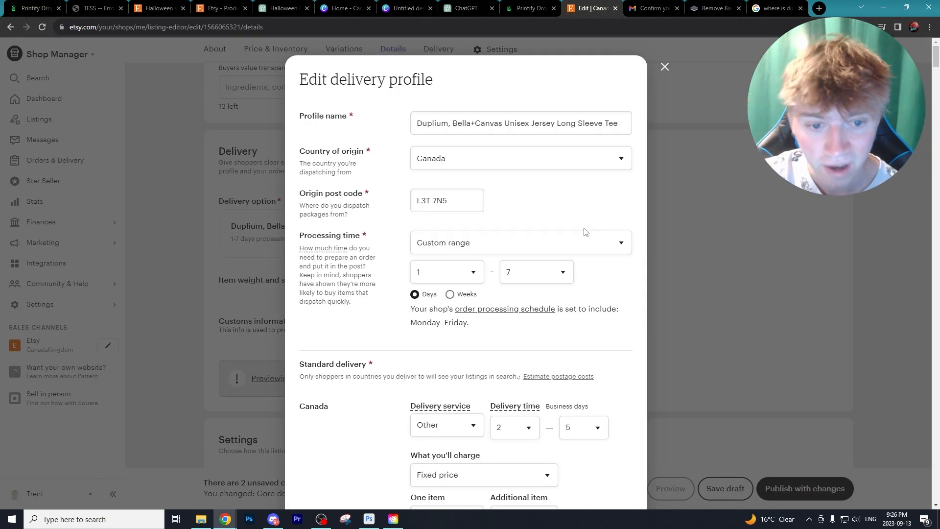
{"action": "left_click", "coordinate": [525, 272]}
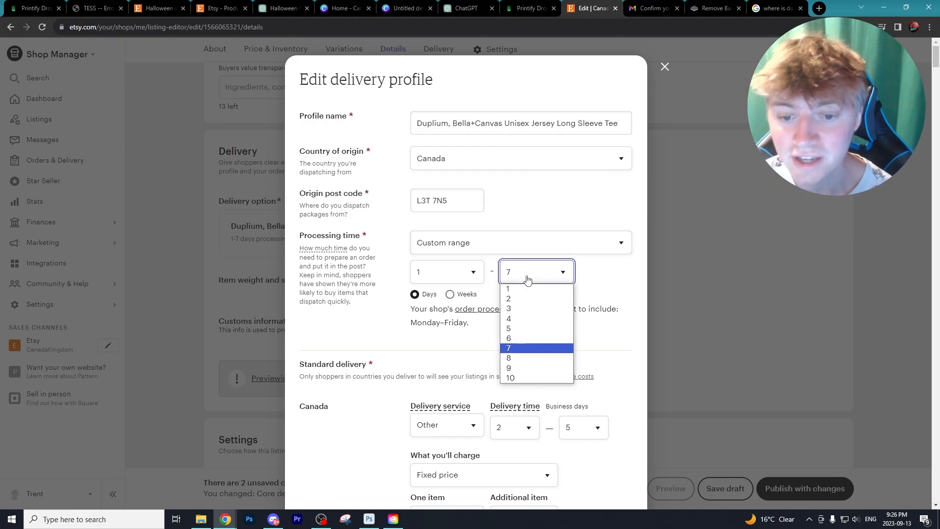
{"action": "left_click", "coordinate": [608, 280]}
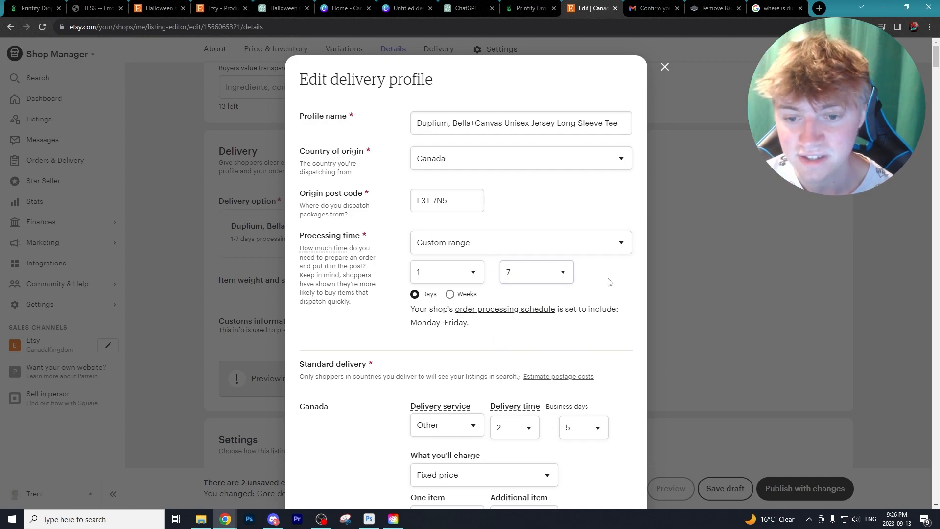
{"action": "left_click", "coordinate": [554, 283]}
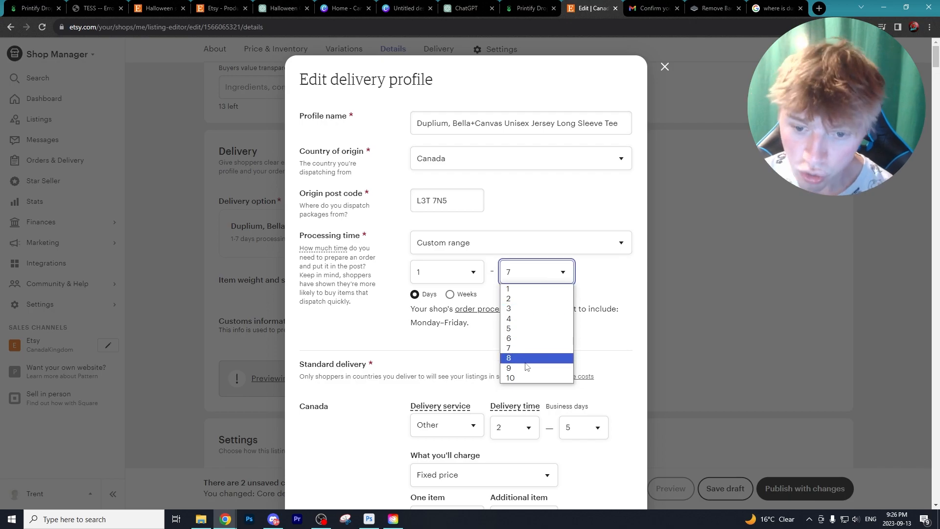
{"action": "left_click", "coordinate": [525, 367]}
{"action": "left_click", "coordinate": [535, 281]}
{"action": "left_click", "coordinate": [523, 368]}
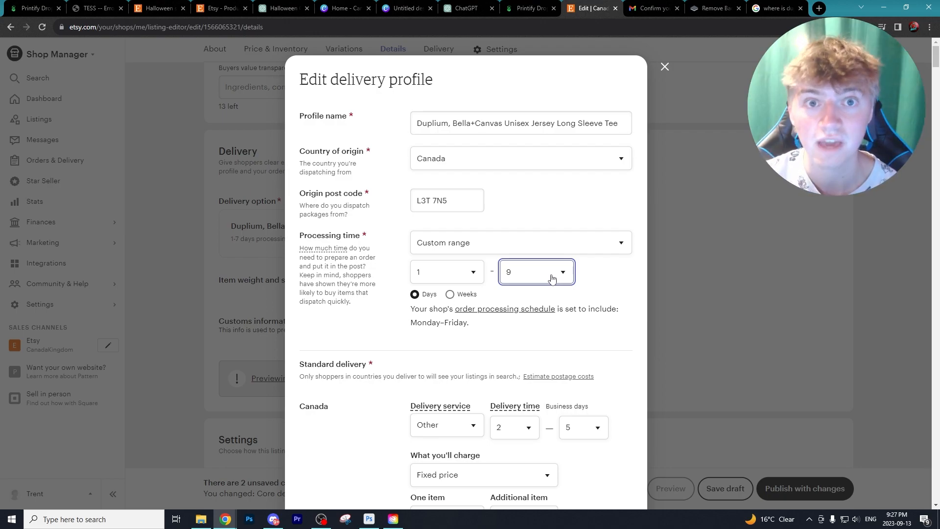
Restore the maximum processing time to 7 days and review the delivery times and charges for each country
{"action": "left_click", "coordinate": [552, 279]}
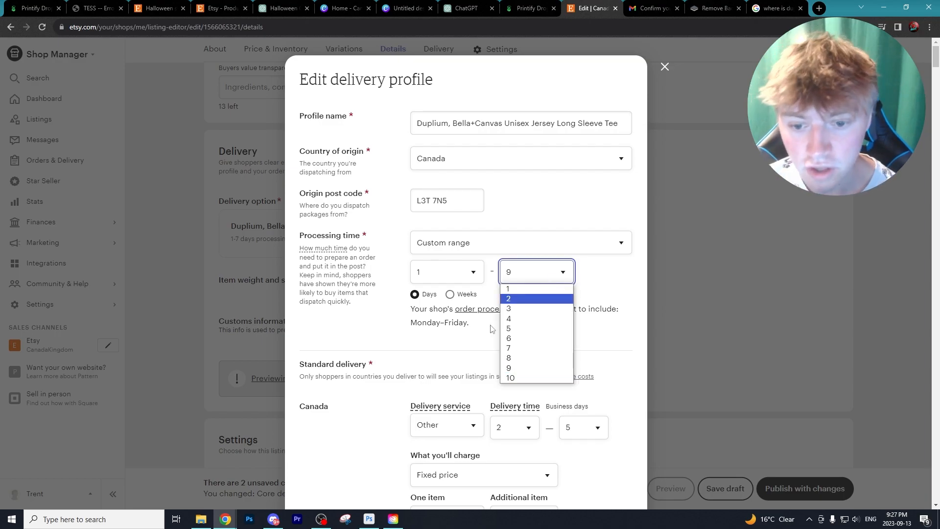
{"action": "left_click", "coordinate": [544, 354]}
{"action": "scroll", "coordinate": [559, 324], "scroll_direction": "down", "scroll_amount": 4}
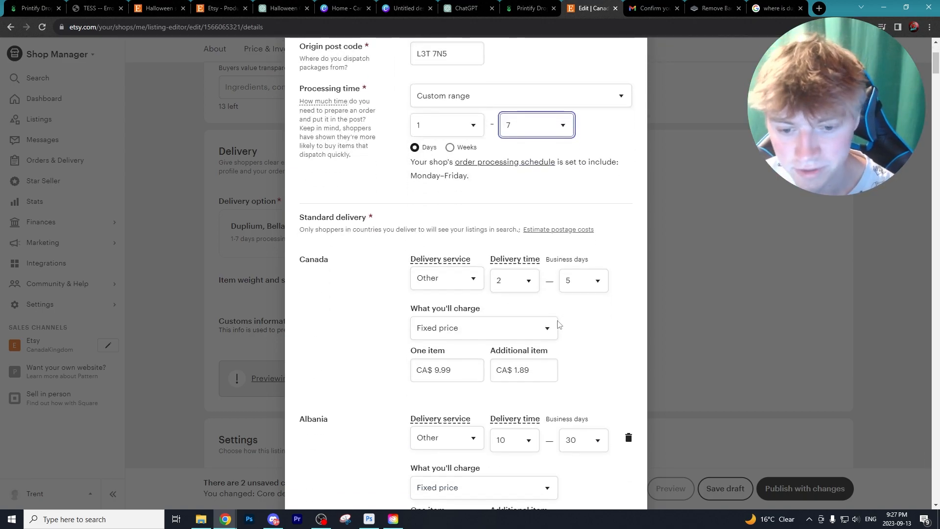
{"action": "scroll", "coordinate": [590, 324], "scroll_direction": "down", "scroll_amount": 8}
{"action": "scroll", "coordinate": [587, 322], "scroll_direction": "down", "scroll_amount": 1}
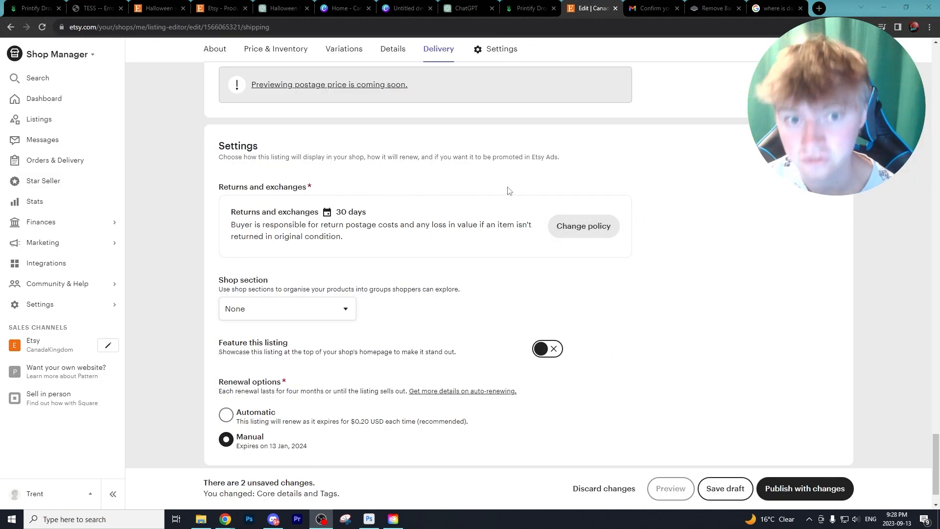
Create a policy that accepts neither returns nor exchanges, and save and apply it to the listing
{"action": "left_click", "coordinate": [582, 242]}
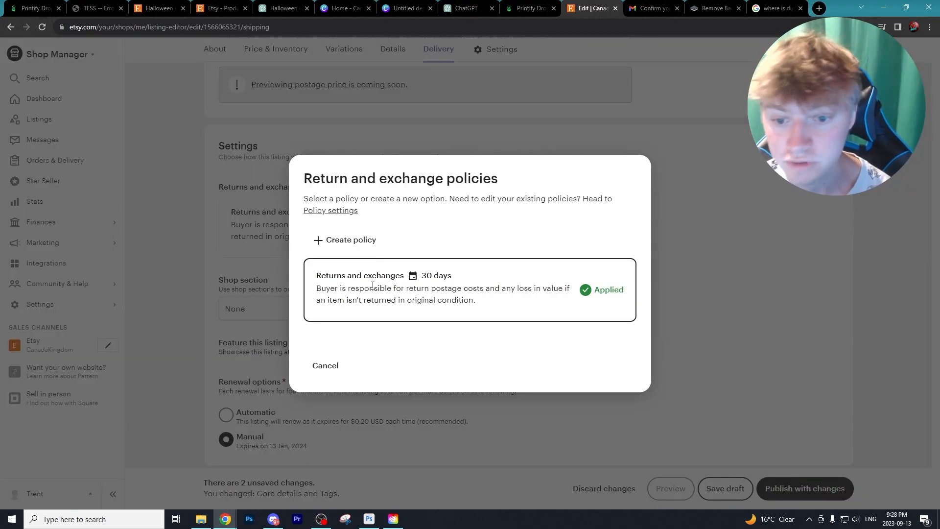
{"action": "left_click", "coordinate": [347, 239]}
{"action": "left_click", "coordinate": [337, 260]}
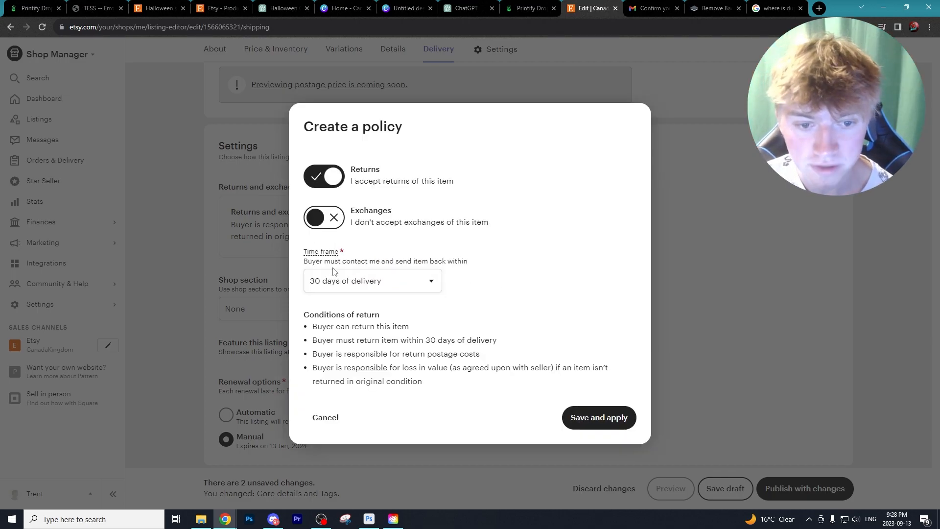
{"action": "left_click", "coordinate": [323, 220]}
{"action": "left_click", "coordinate": [328, 177]}
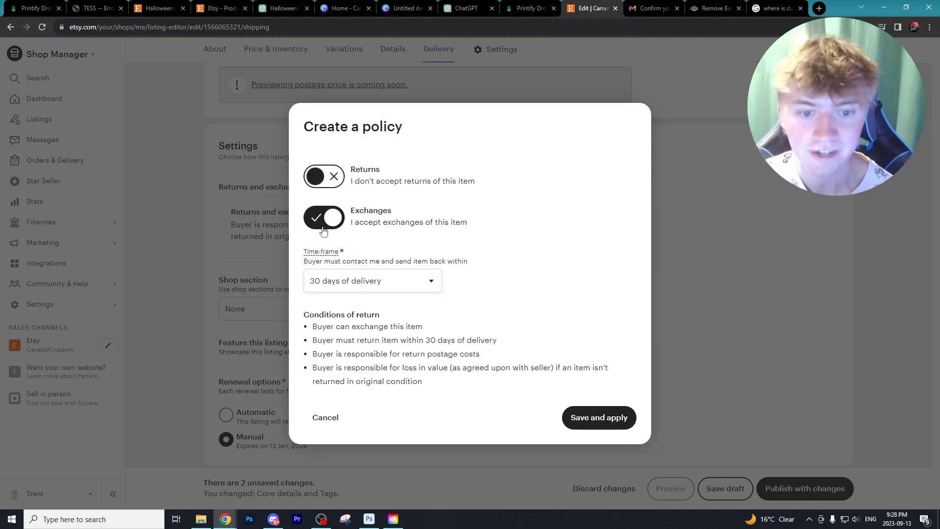
{"action": "left_click", "coordinate": [324, 219]}
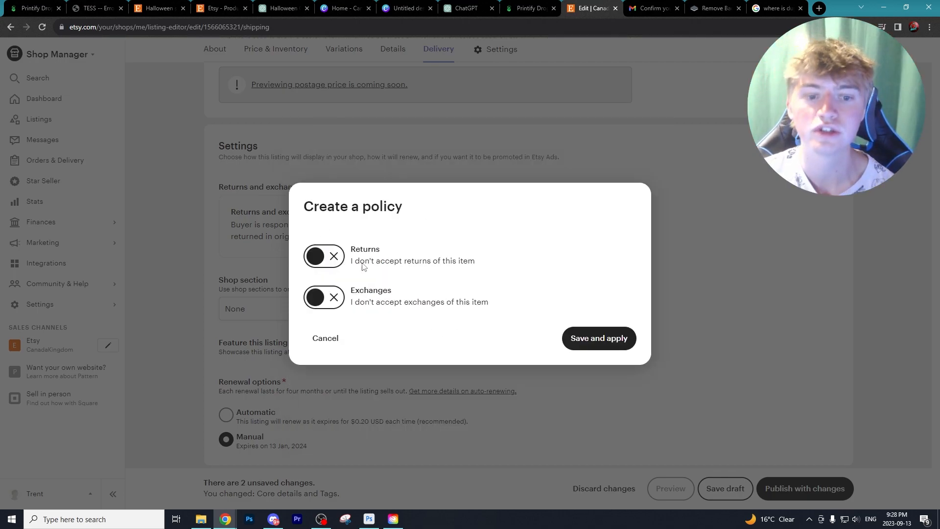
{"action": "left_click", "coordinate": [599, 339]}
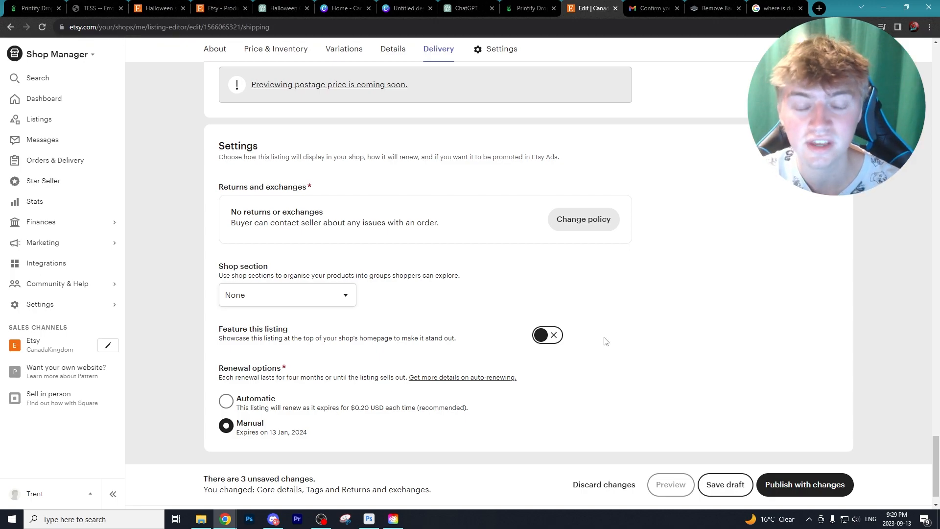
Try featuring the listing and renewing it automatically, and set it back to unfeatured with manual renewal
{"action": "scroll", "coordinate": [438, 306], "scroll_direction": "down", "scroll_amount": 1}
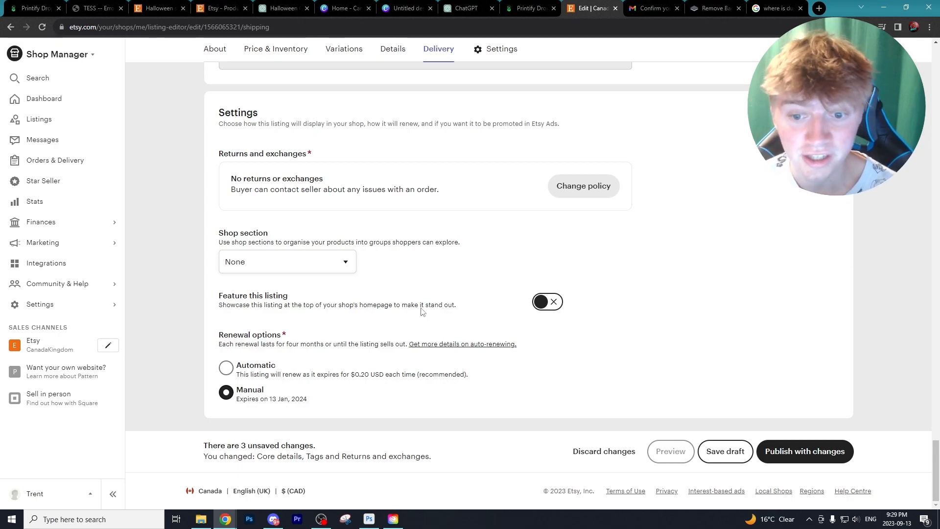
{"action": "left_click", "coordinate": [550, 307]}
{"action": "left_click", "coordinate": [550, 309]}
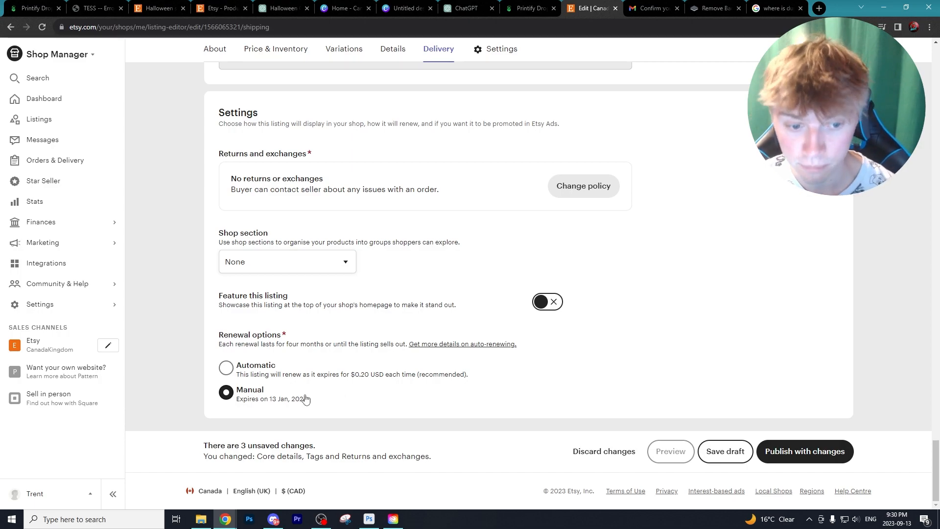
{"action": "left_click", "coordinate": [226, 370]}
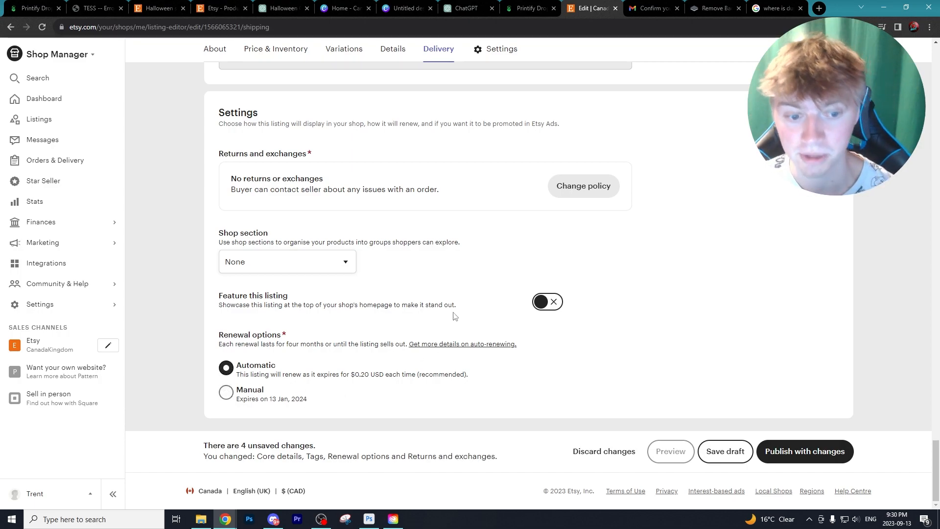
{"action": "left_click", "coordinate": [226, 394]}
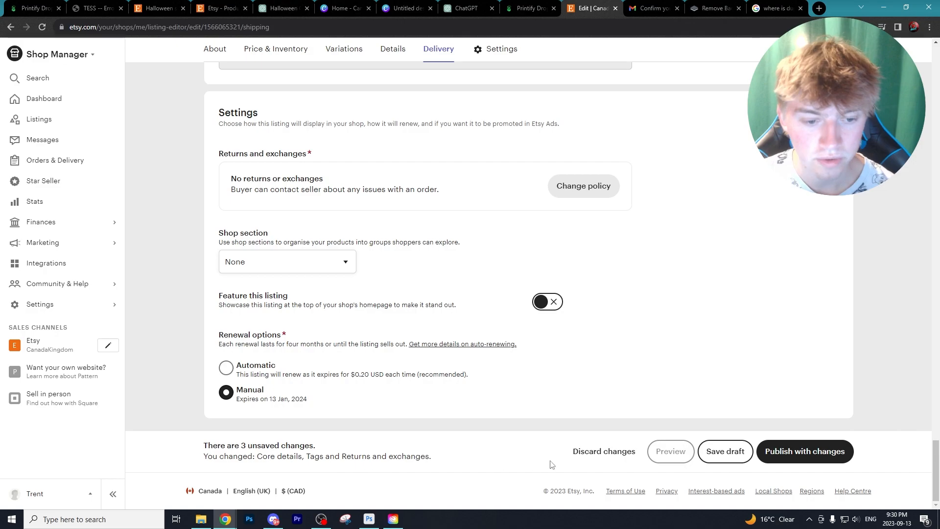
Publish the Canadian Halloween sweater listing with its changes, reviewing and accepting the listing fee
{"action": "left_click", "coordinate": [788, 461]}
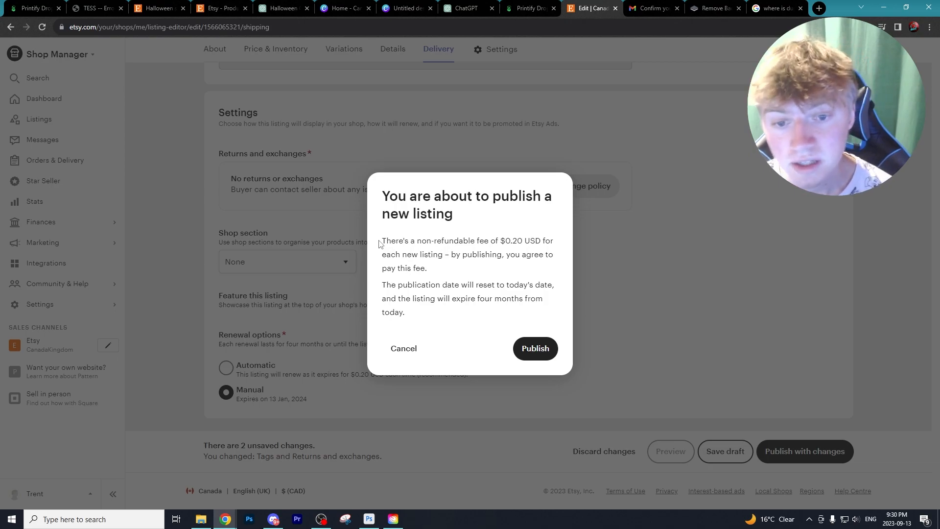
{"action": "left_click_drag", "start_coordinate": [376, 243], "coordinate": [507, 274]}
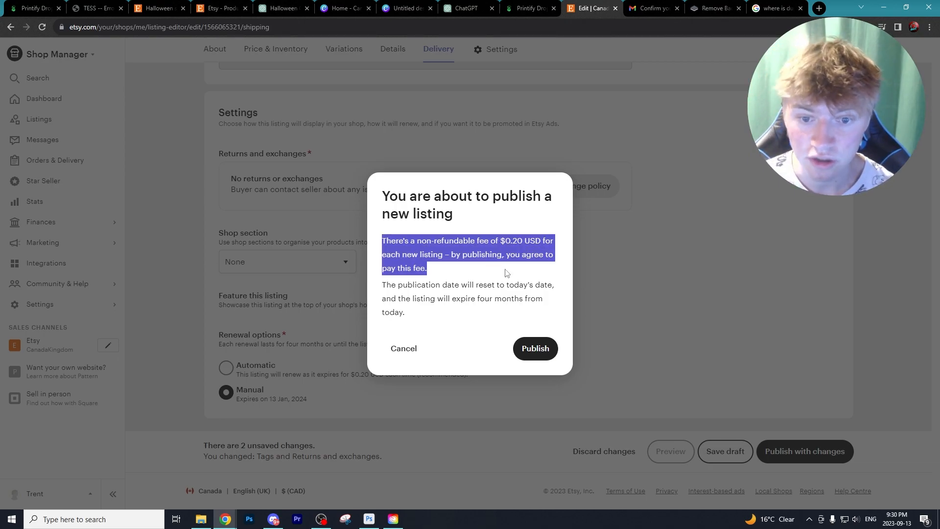
{"action": "left_click", "coordinate": [506, 241]}
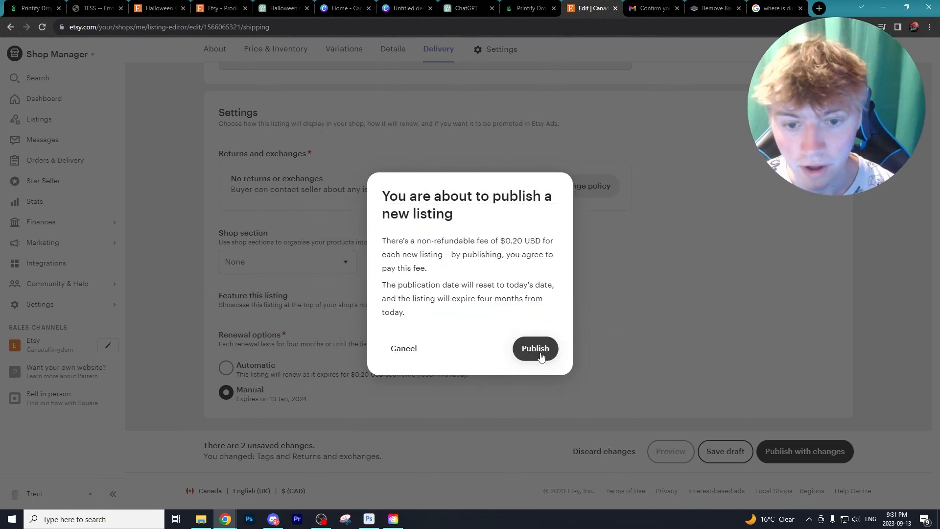
{"action": "left_click", "coordinate": [535, 348]}
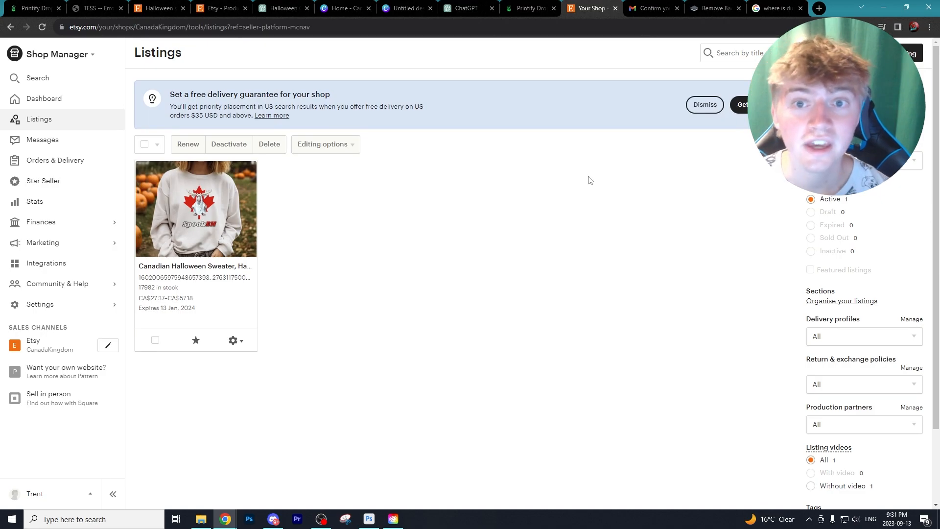
Check the sweater in Printify's product list, and open its published listing page from the Etsy shop's listings
{"action": "left_click", "coordinate": [532, 4]}
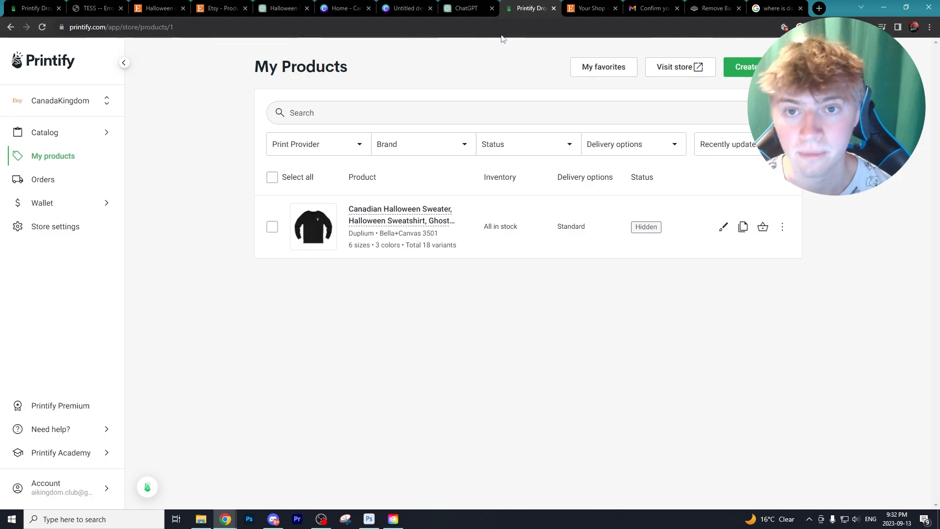
{"action": "key", "text": "ctrl+Tab"}
{"action": "left_click", "coordinate": [292, 324]}
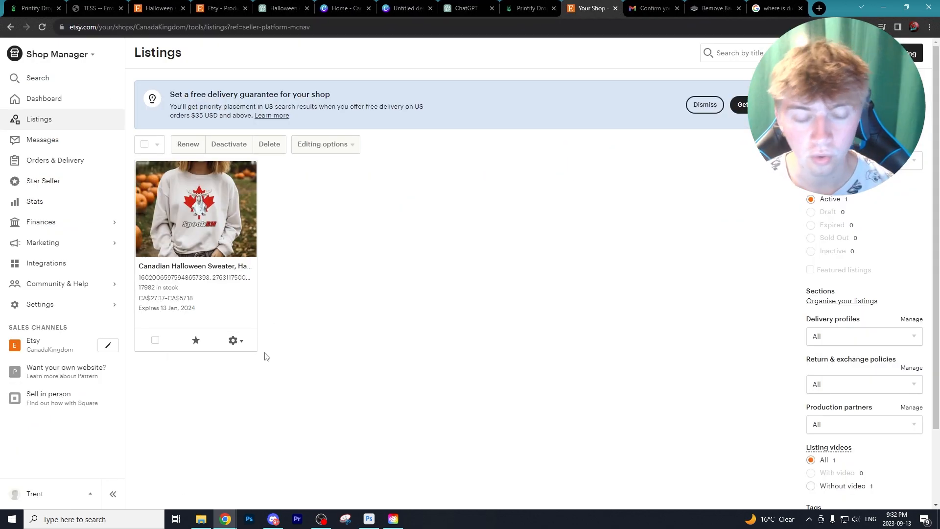
{"action": "left_click", "coordinate": [244, 340]}
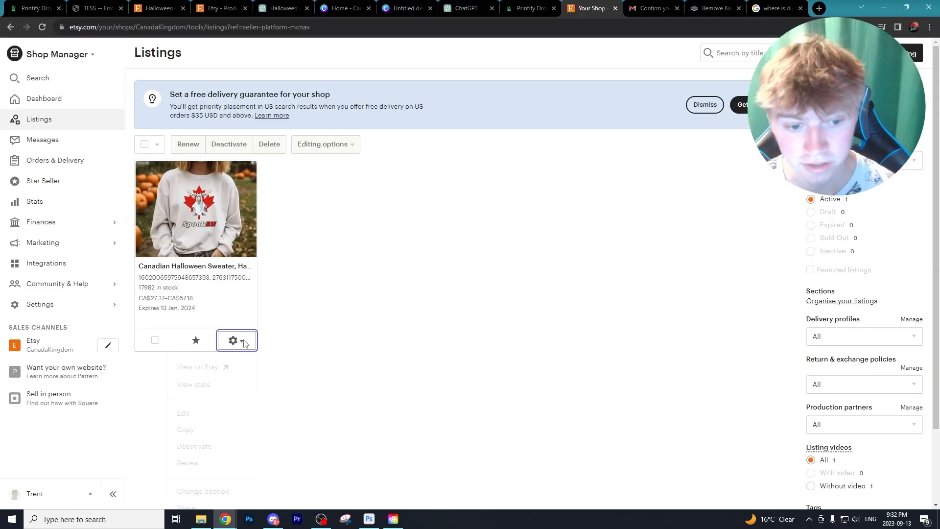
{"action": "left_click", "coordinate": [200, 374]}
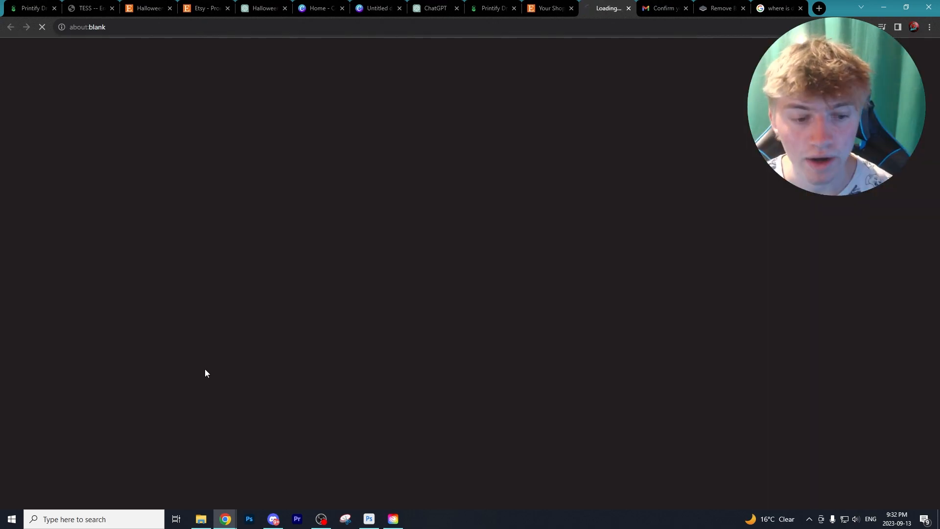
Examine the public listing page, including the full description, delivery and return policies, price, title and local seller label
{"action": "scroll", "coordinate": [464, 181], "scroll_direction": "down", "scroll_amount": 8}
{"action": "scroll", "coordinate": [464, 180], "scroll_direction": "up", "scroll_amount": 5}
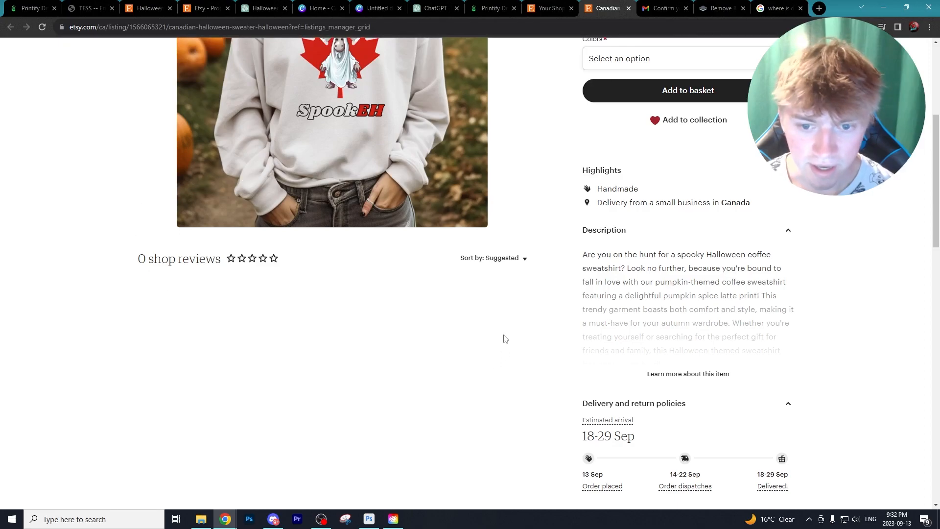
{"action": "left_click", "coordinate": [720, 368]}
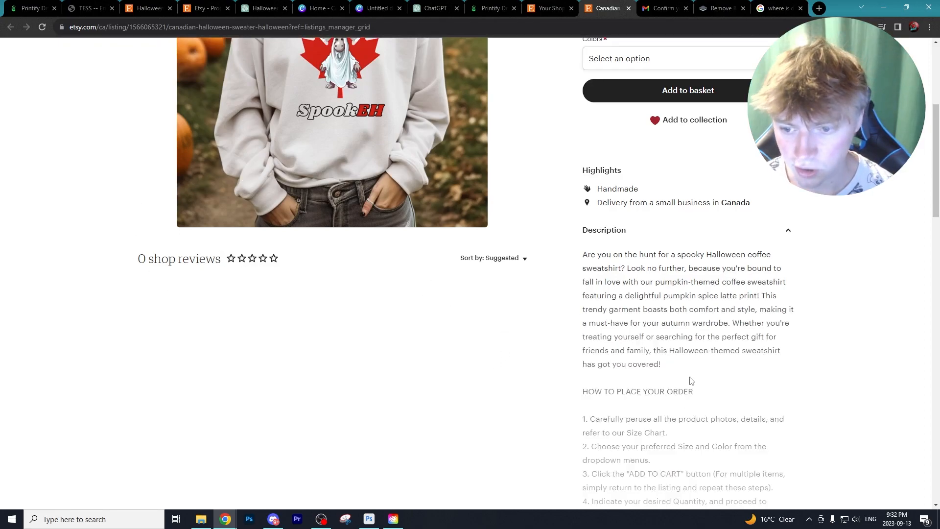
{"action": "scroll", "coordinate": [686, 356], "scroll_direction": "down", "scroll_amount": 5}
{"action": "scroll", "coordinate": [654, 216], "scroll_direction": "down", "scroll_amount": 3}
{"action": "scroll", "coordinate": [655, 215], "scroll_direction": "down", "scroll_amount": 15}
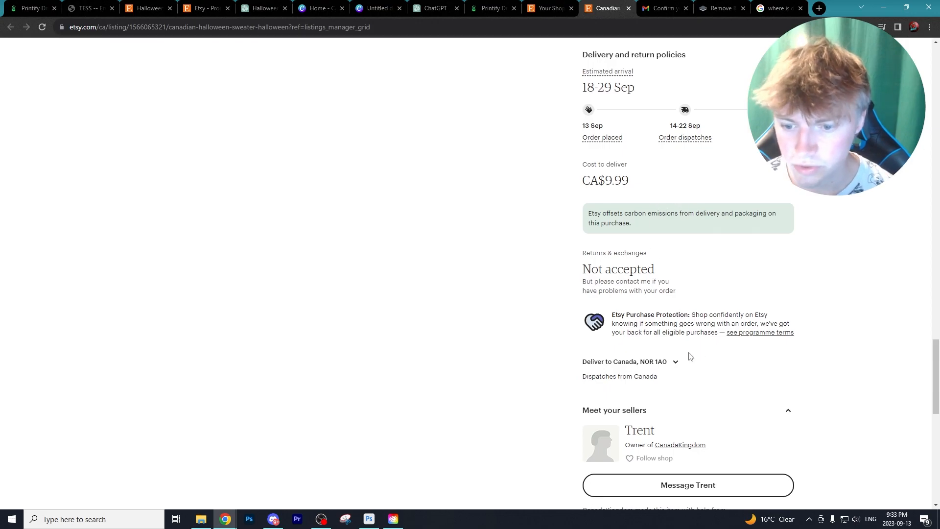
{"action": "scroll", "coordinate": [684, 426], "scroll_direction": "up", "scroll_amount": 20}
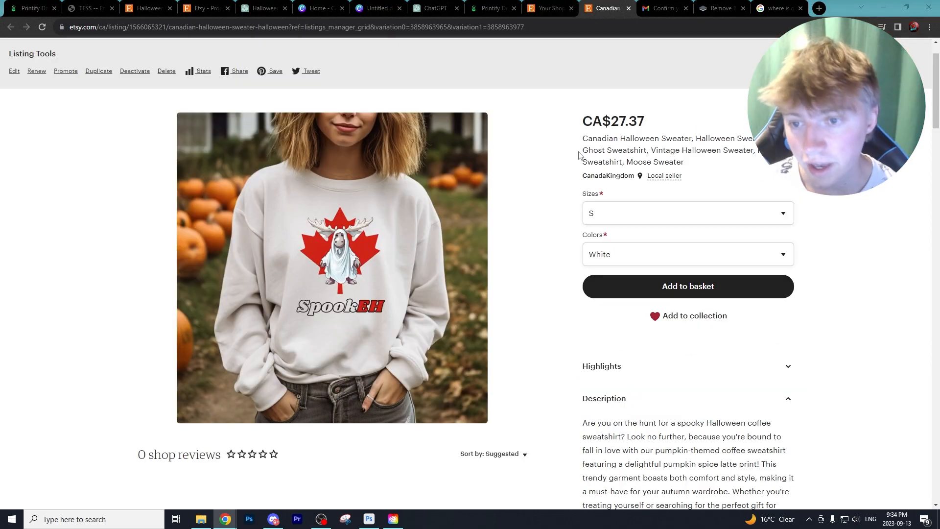
{"action": "mouse_move", "coordinate": [645, 184]}
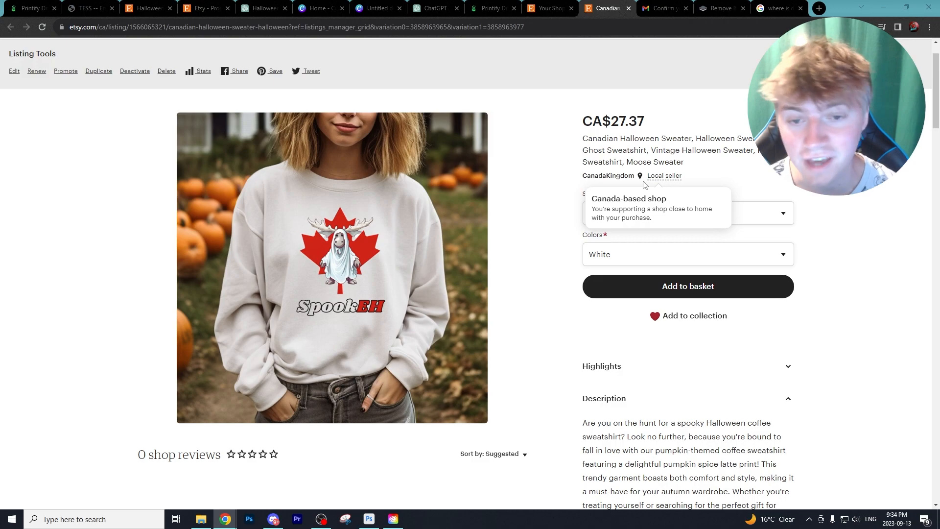